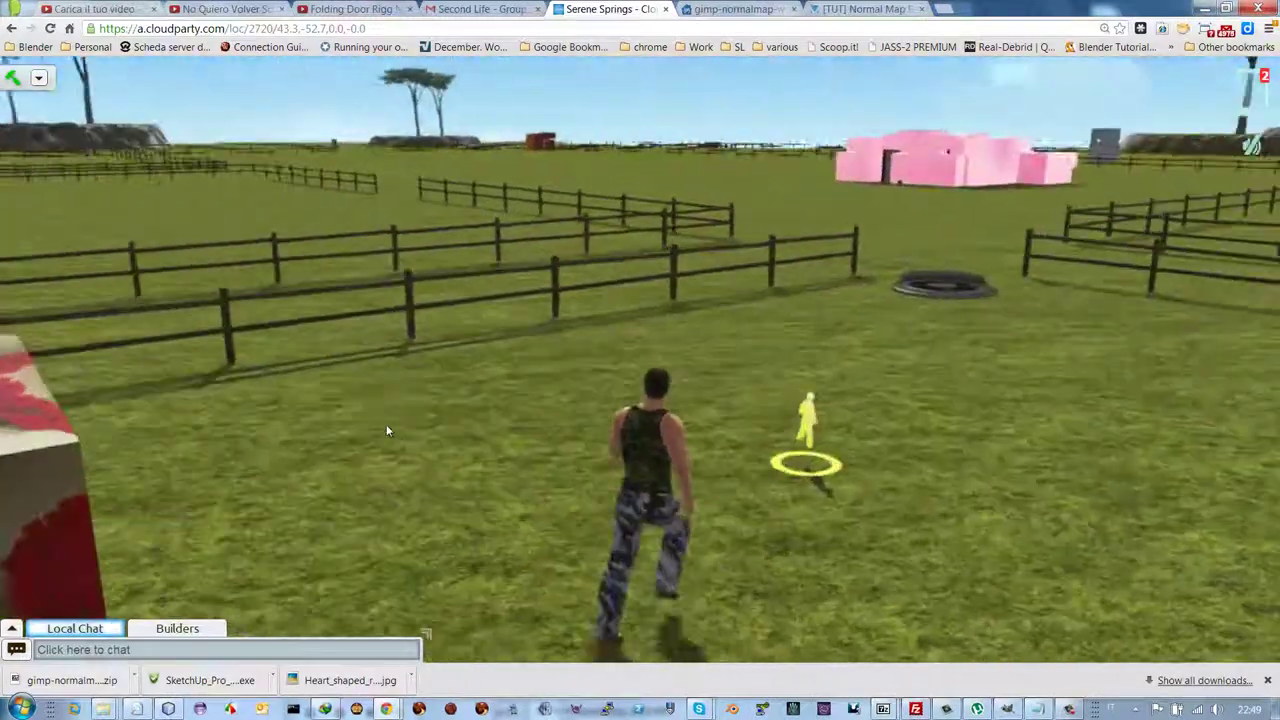
# Search the marketplace for "planet" in build mode, open the Planet Makers listing and review its included assets
pyautogui.press('b')
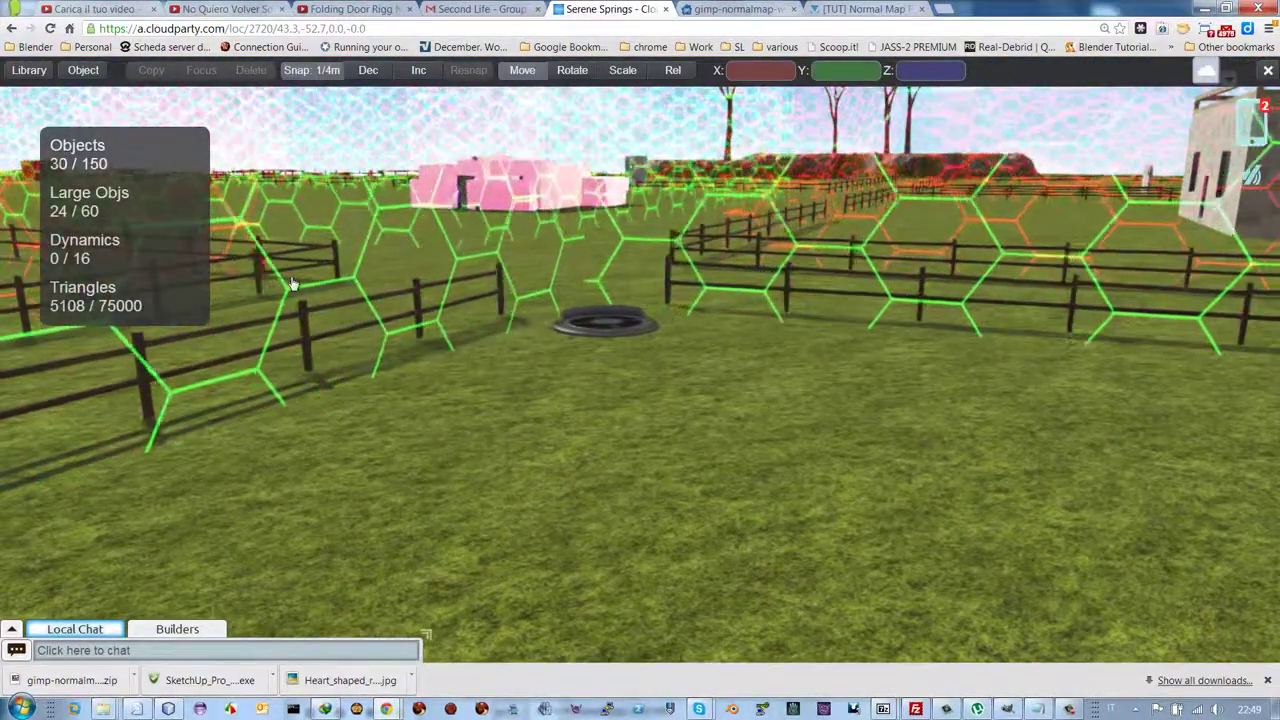
pyautogui.press('m')
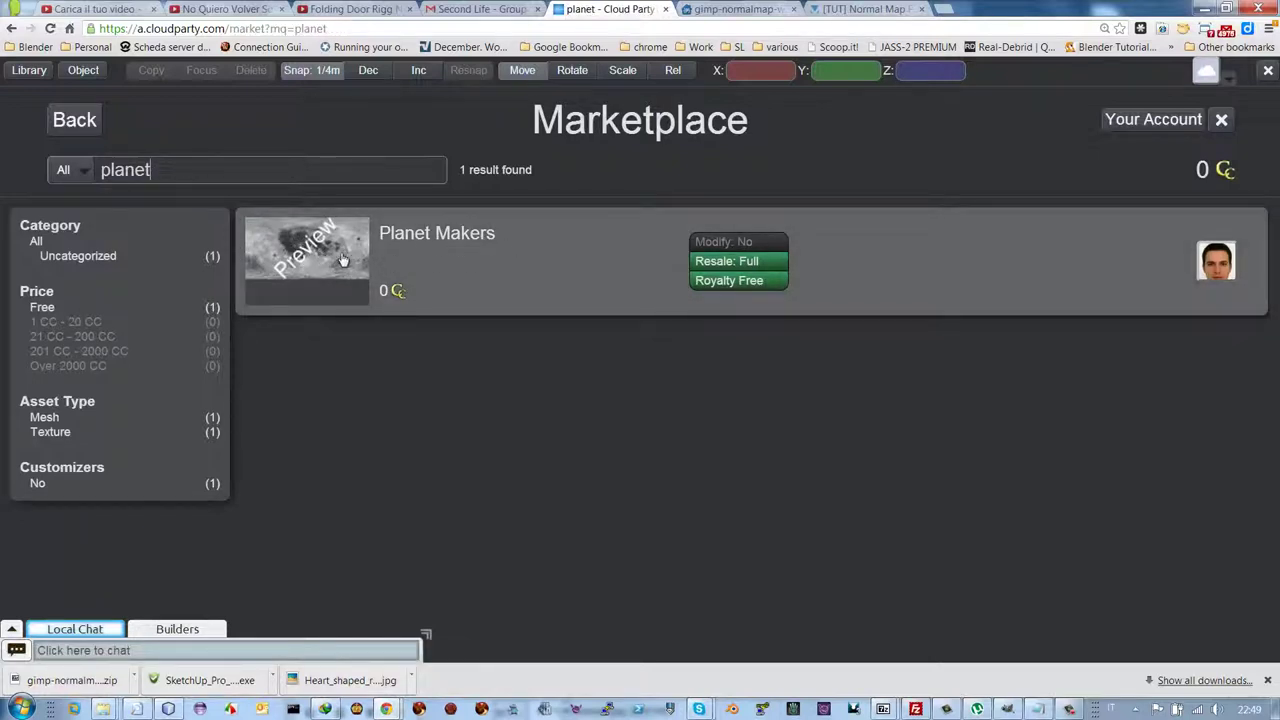
pyautogui.click(333, 263)
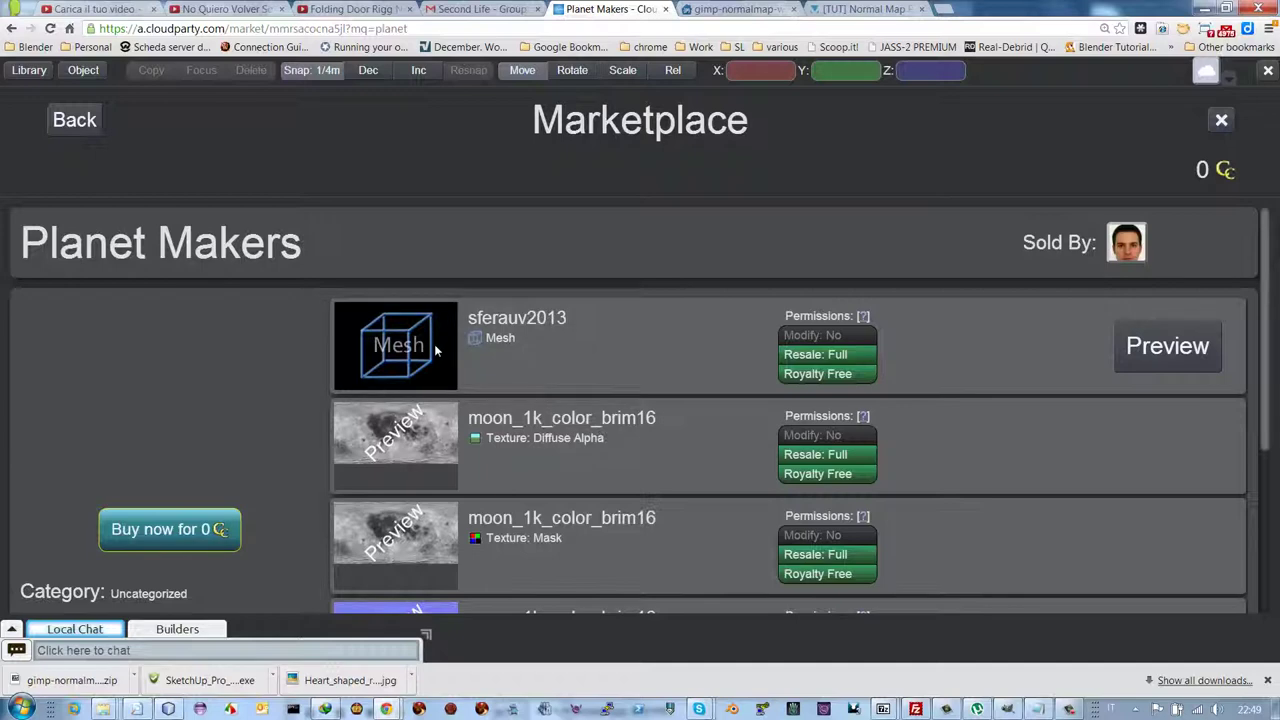
pyautogui.scroll(-1, 436, 416)
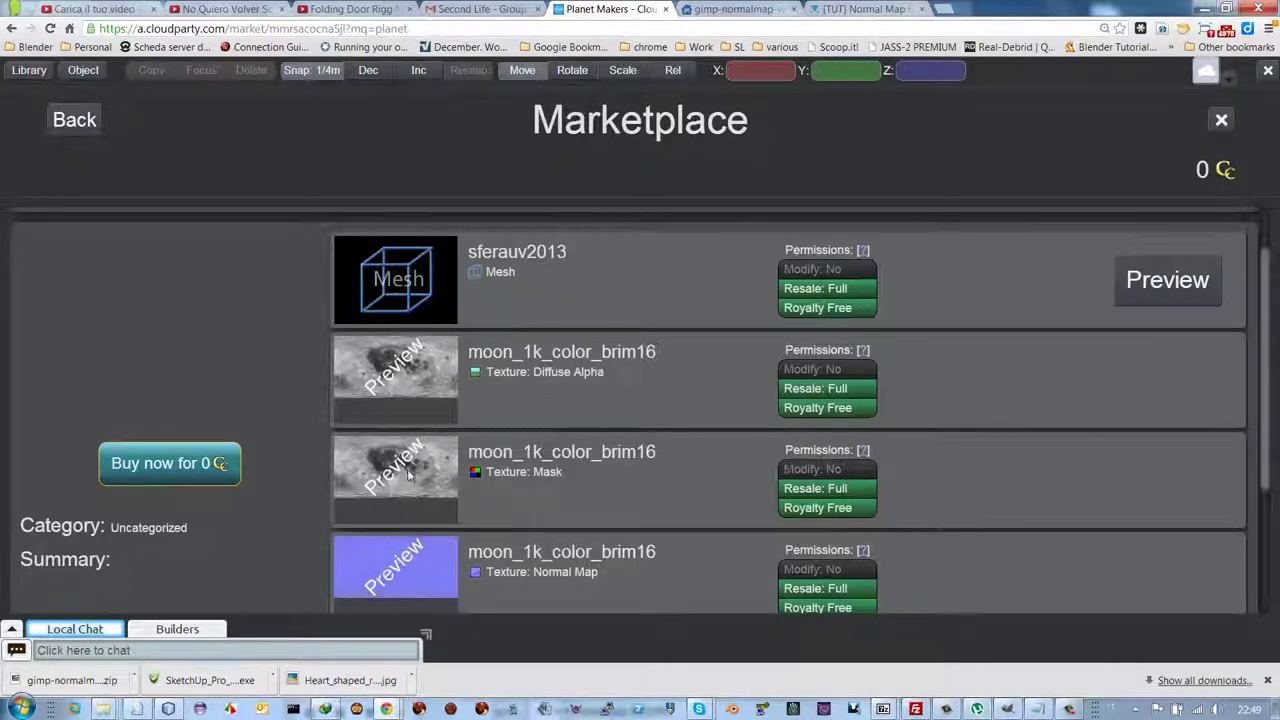
pyautogui.scroll(-2, 407, 473)
pyautogui.scroll(3, 413, 471)
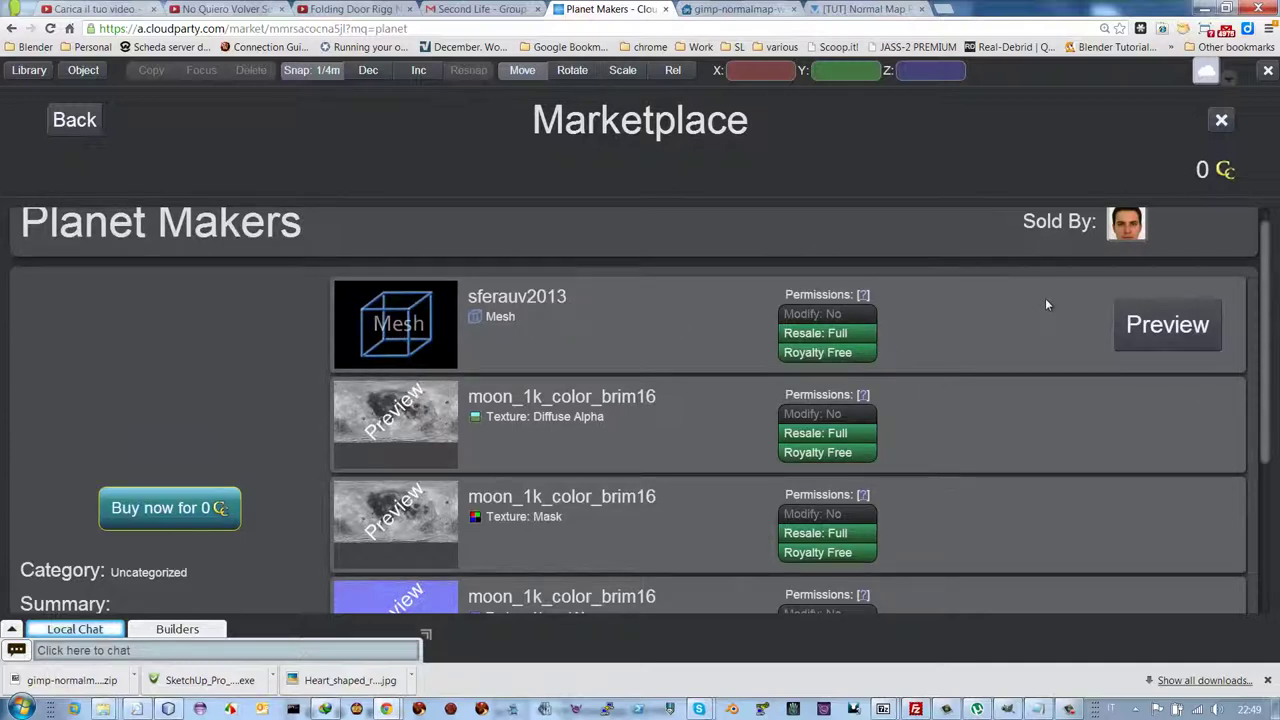
# Buy the free Planet Makers package for 0 Cloud Coins and leave the marketplace
pyautogui.click(168, 513)
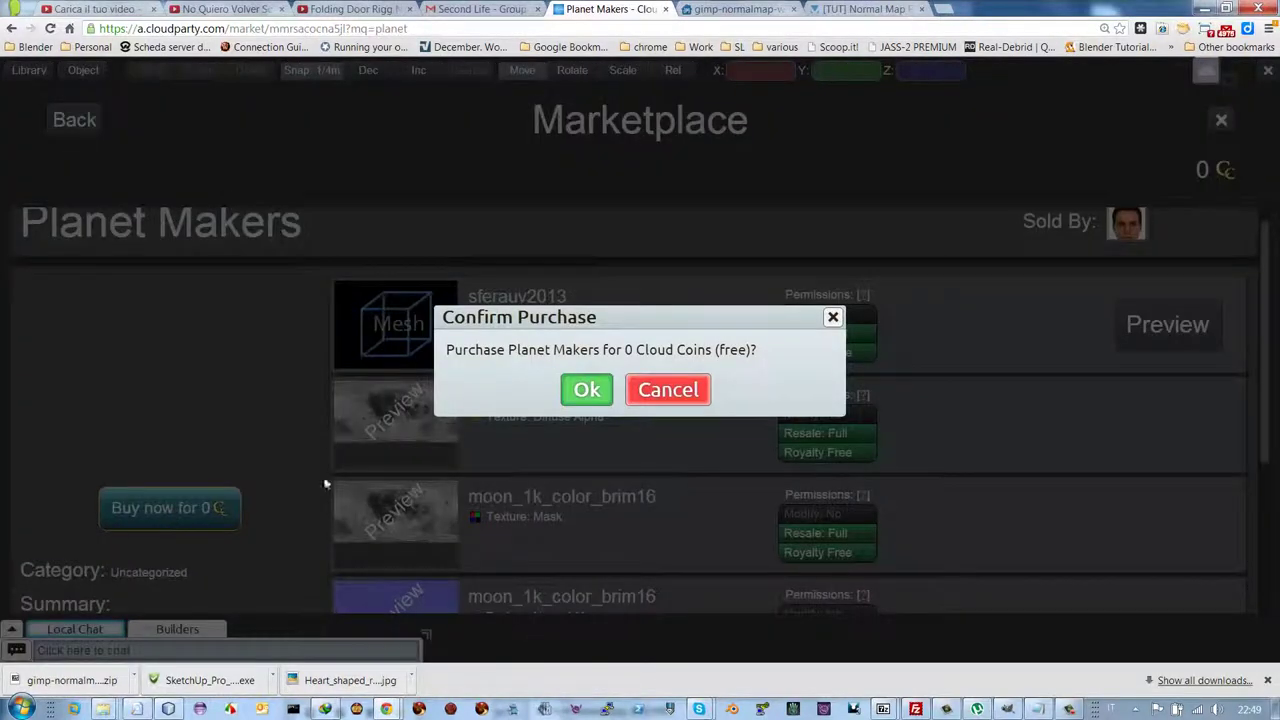
pyautogui.click(587, 392)
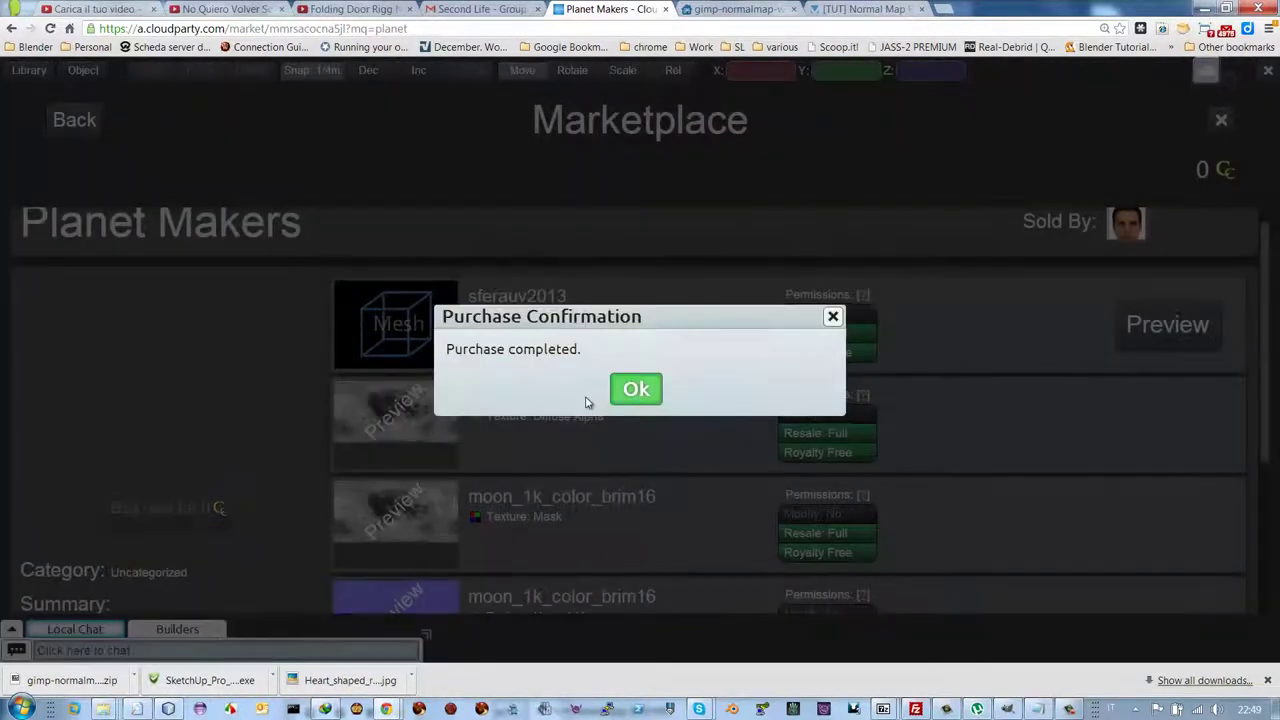
pyautogui.click(641, 390)
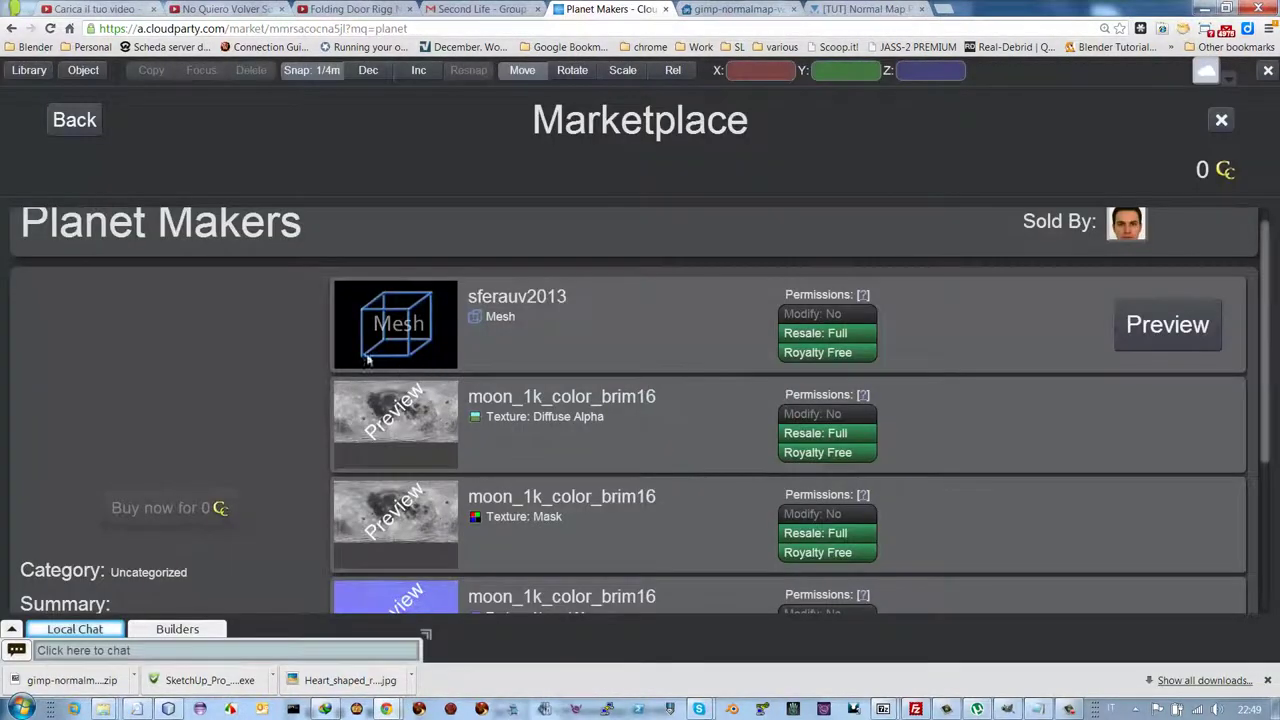
pyautogui.click(71, 120)
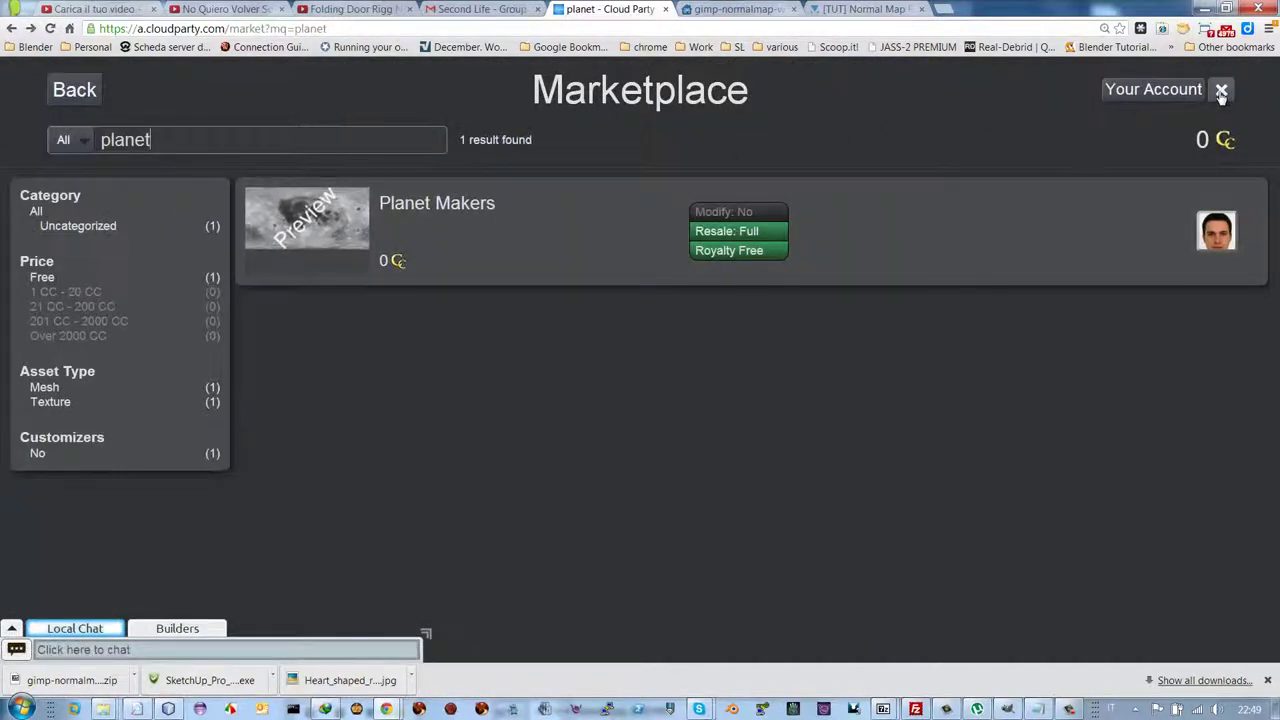
pyautogui.click(1221, 90)
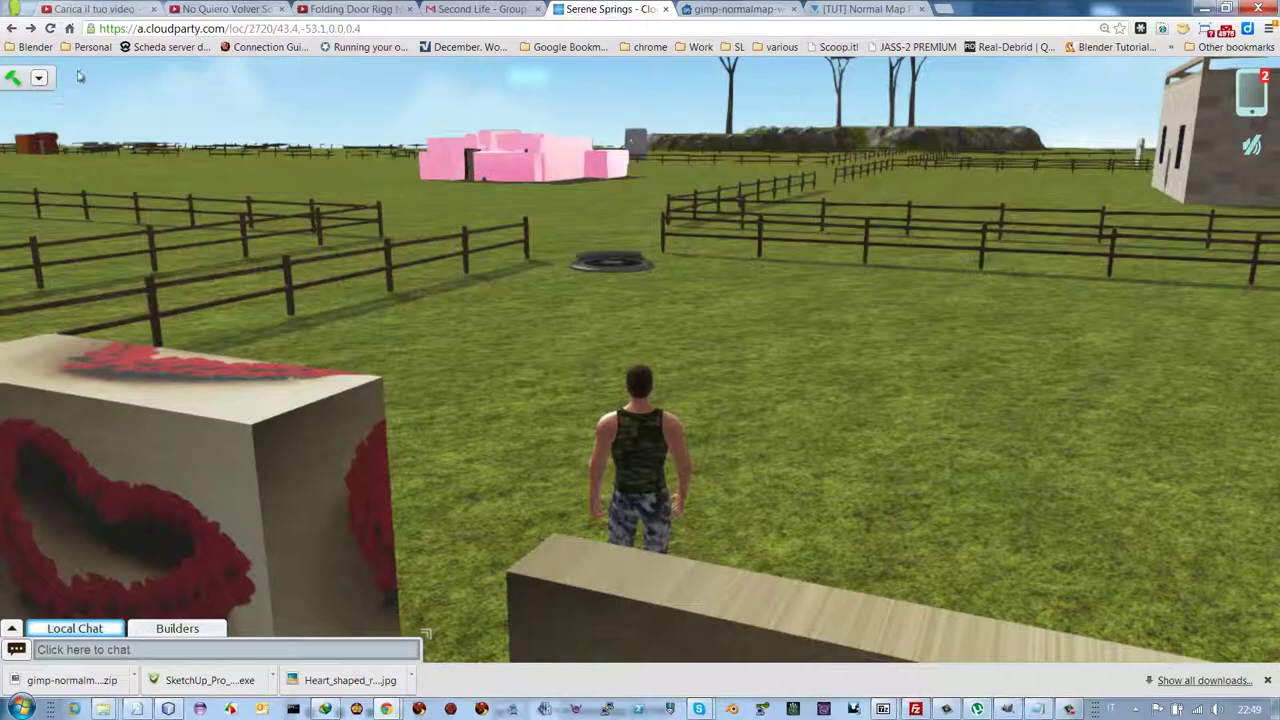
# Place the sferauv2013 mesh from the library's Planet Makers palette on the open grass in build mode
pyautogui.press('b')
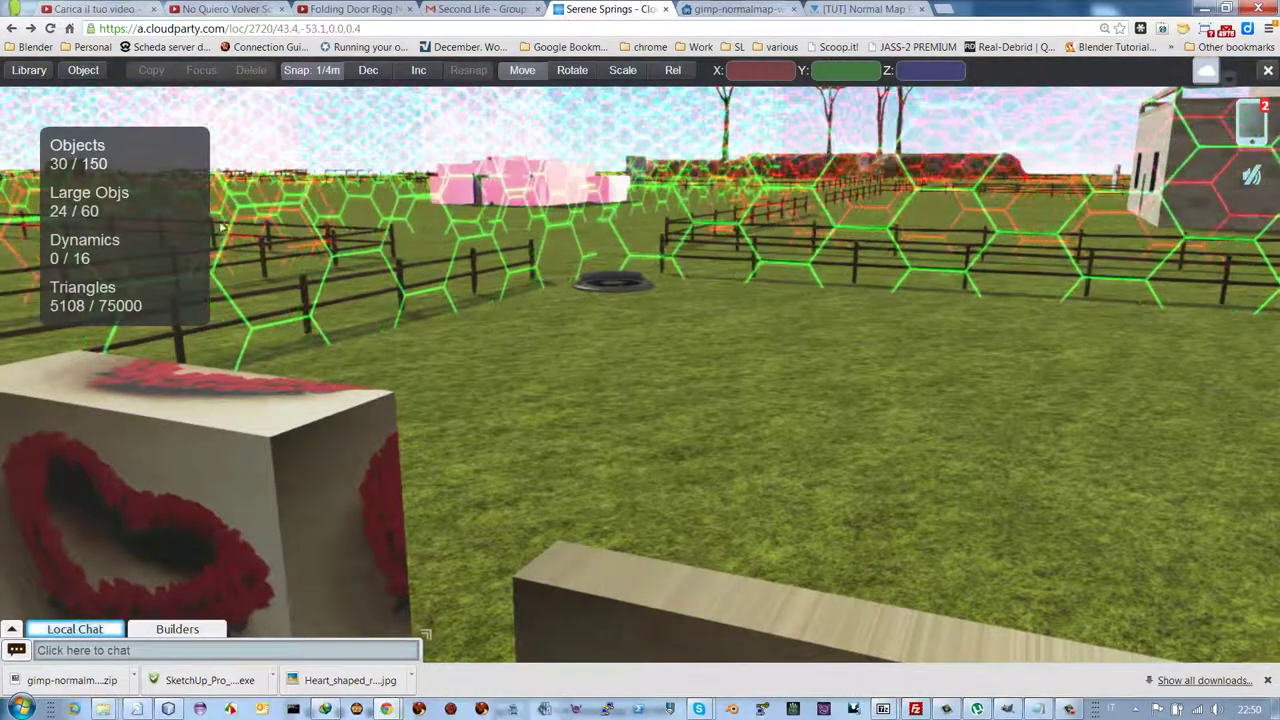
pyautogui.click(40, 73)
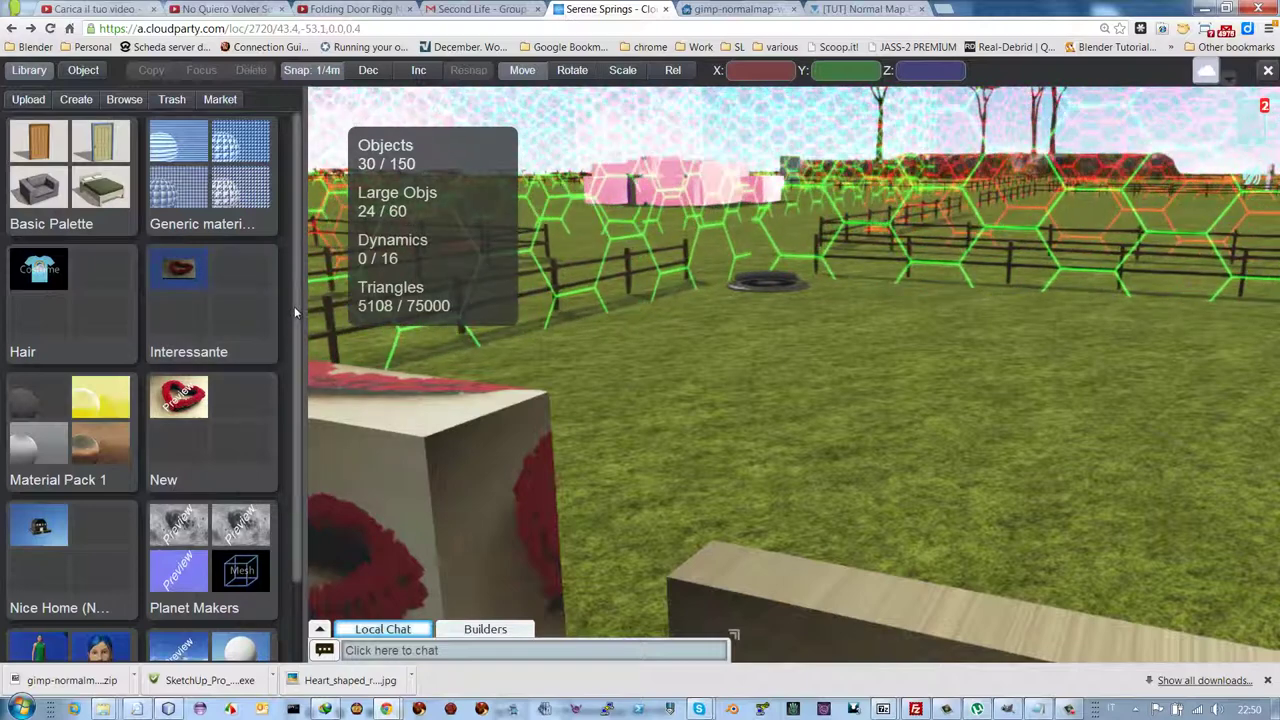
pyautogui.moveTo(294, 306); pyautogui.dragTo(301, 403)
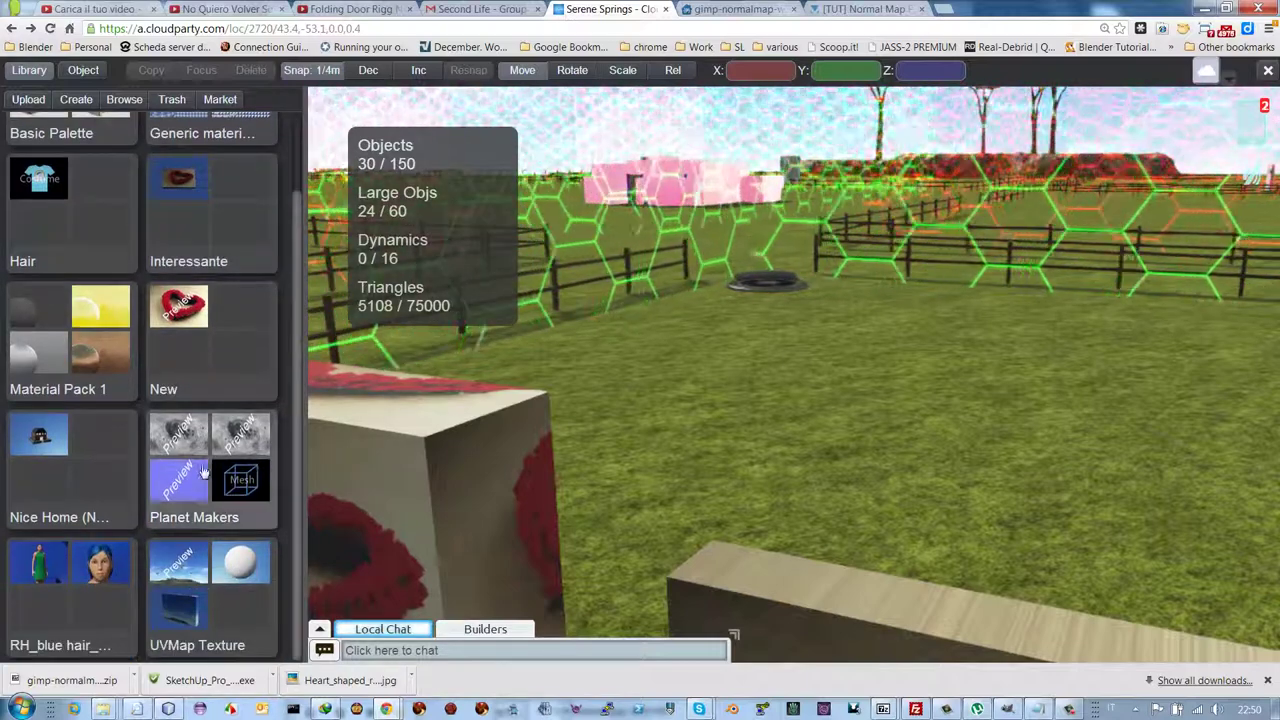
pyautogui.click(202, 470)
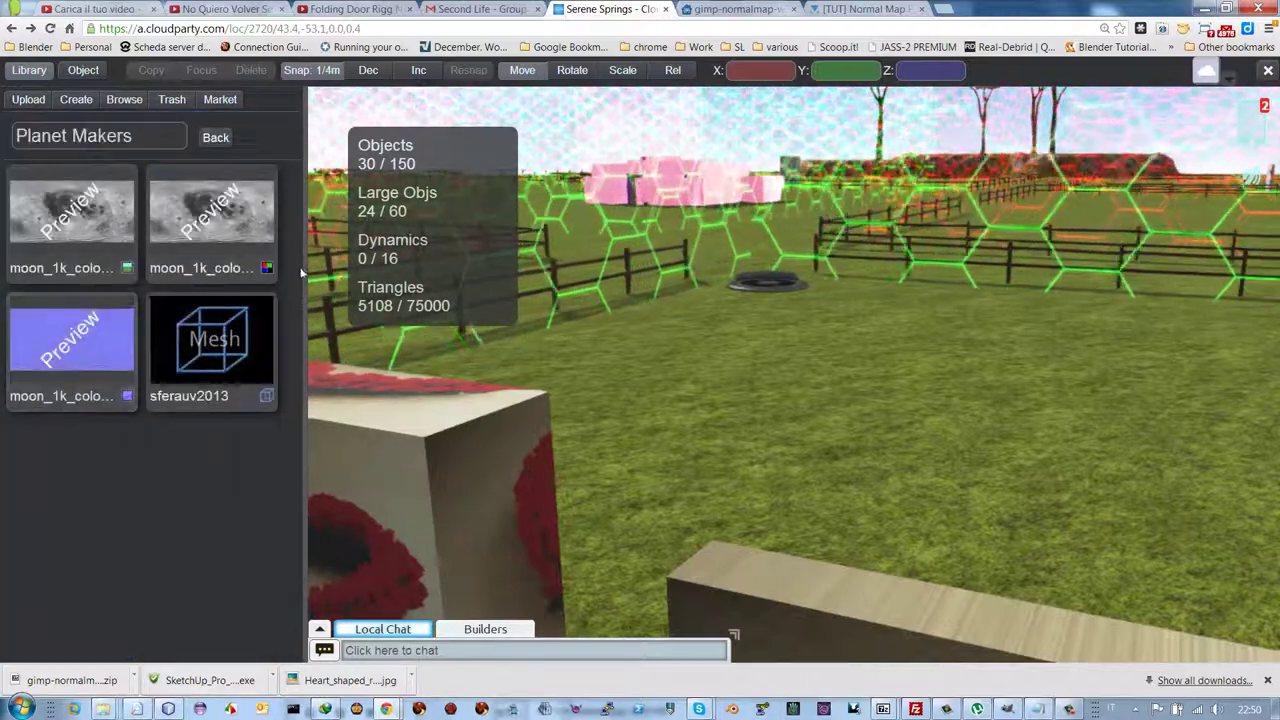
pyautogui.click(231, 355)
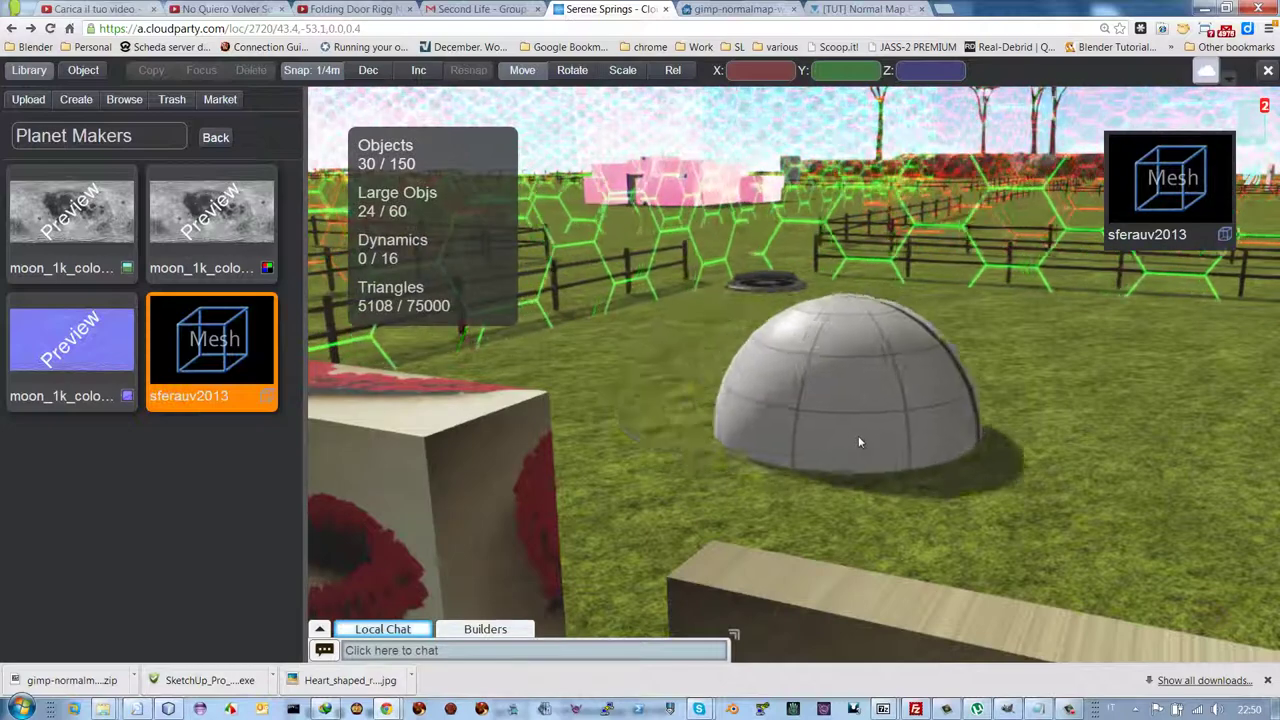
pyautogui.click(868, 437)
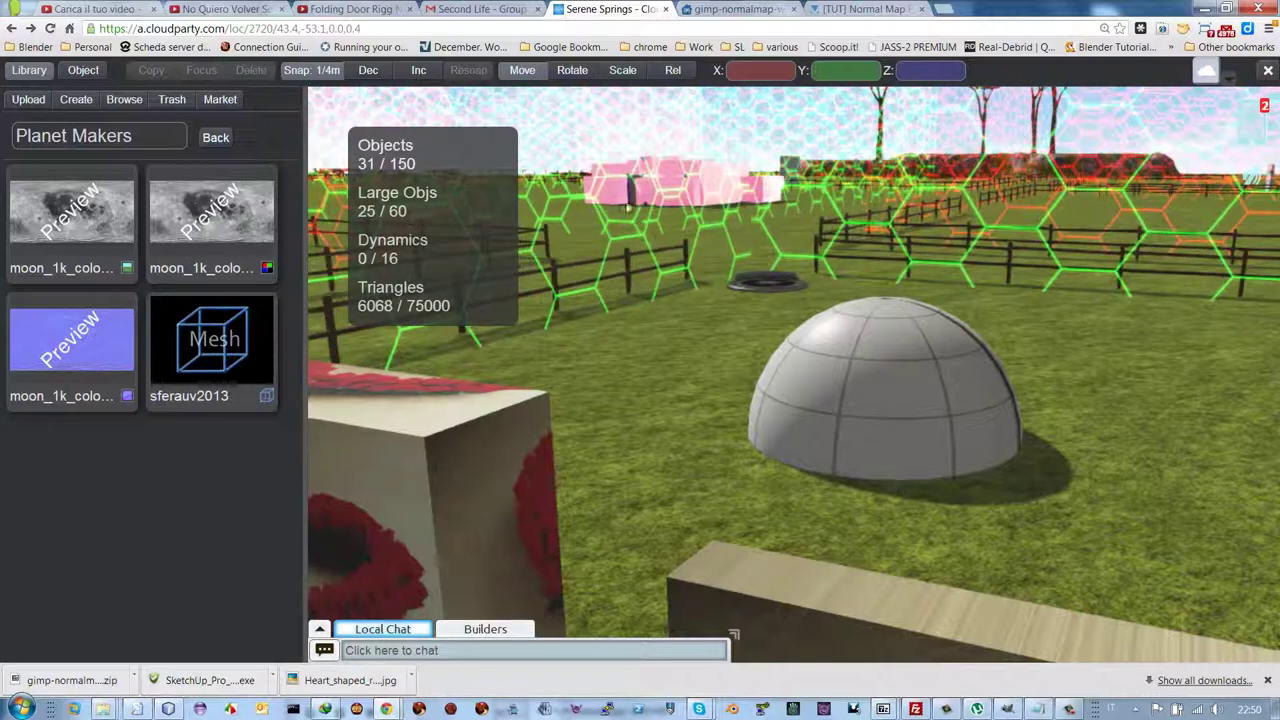
# Raise the placed sphere vertically above the ground to a Z position of 1.750
pyautogui.click(523, 72)
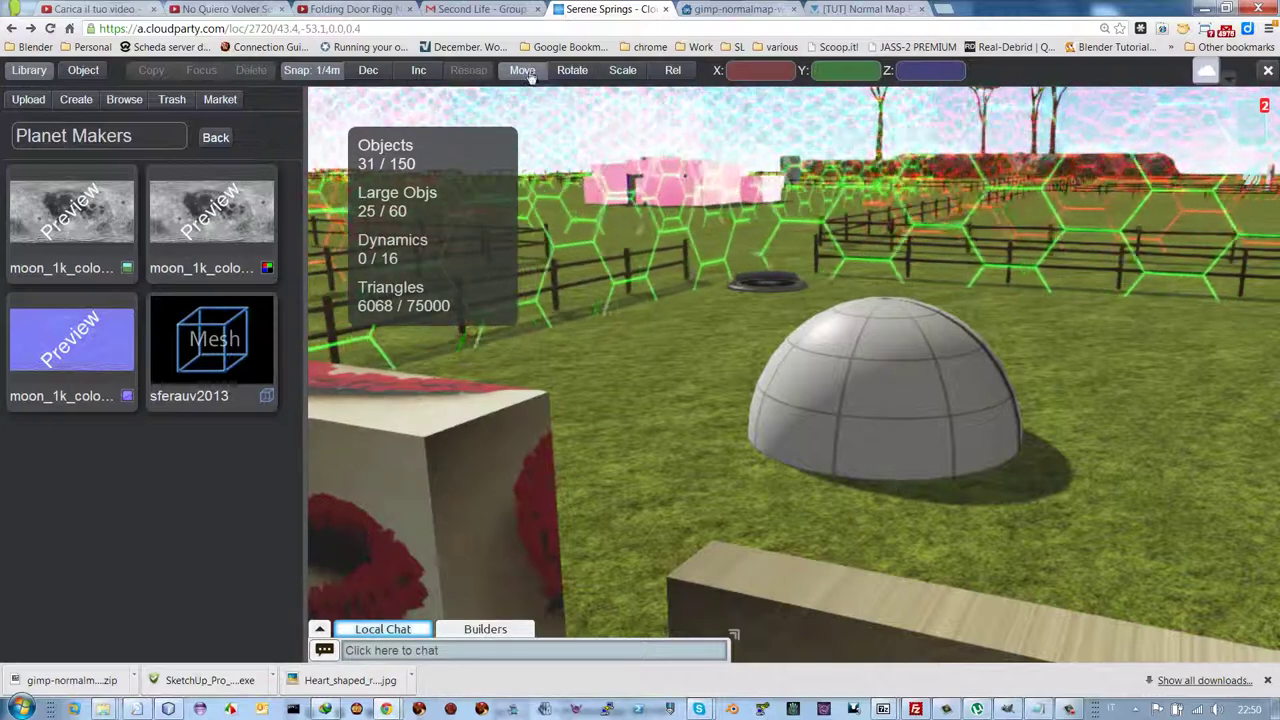
pyautogui.rightClick(862, 375)
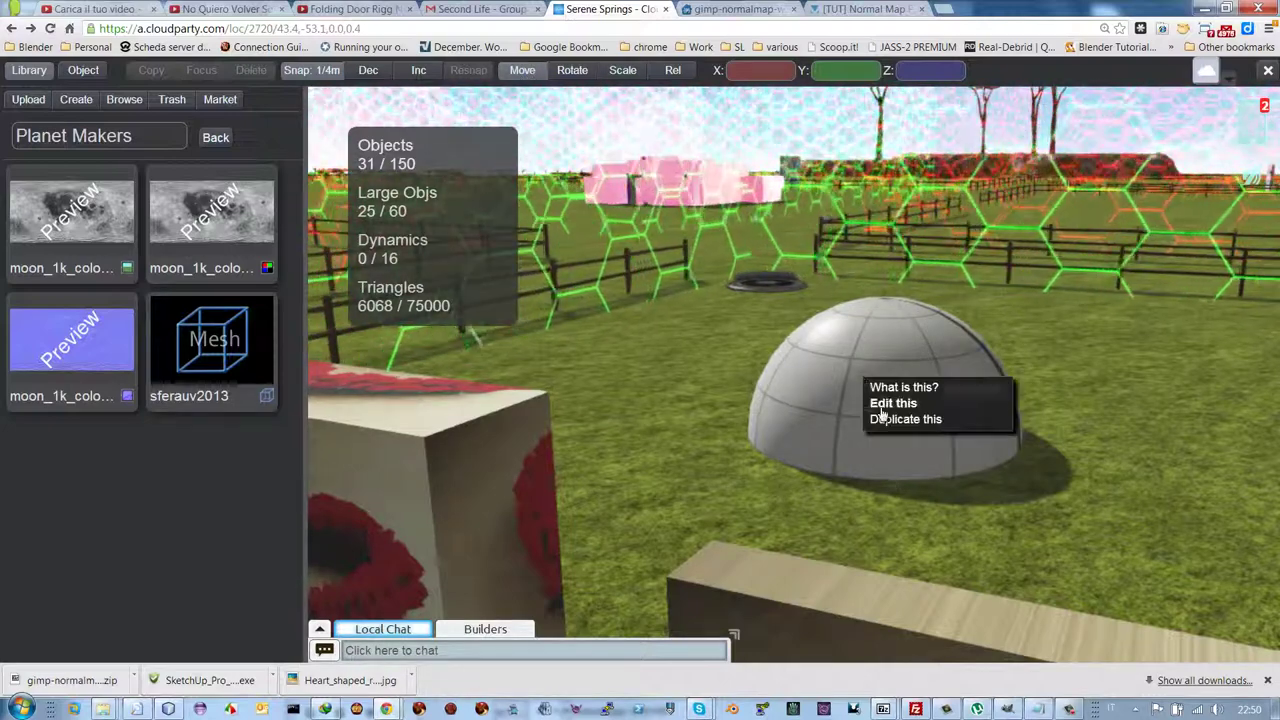
pyautogui.click(882, 407)
pyautogui.moveTo(882, 407); pyautogui.dragTo(880, 185)
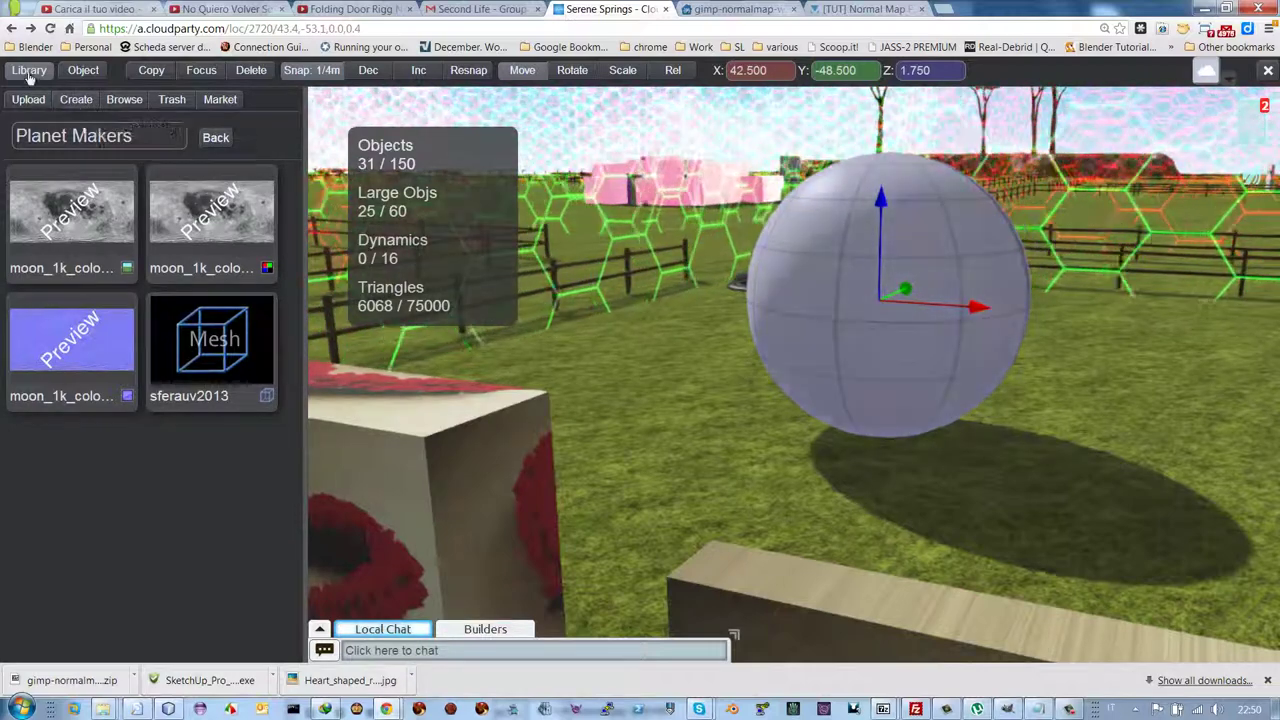
# Create a new material named materialepianeta in the Planet Makers palette
pyautogui.click(74, 100)
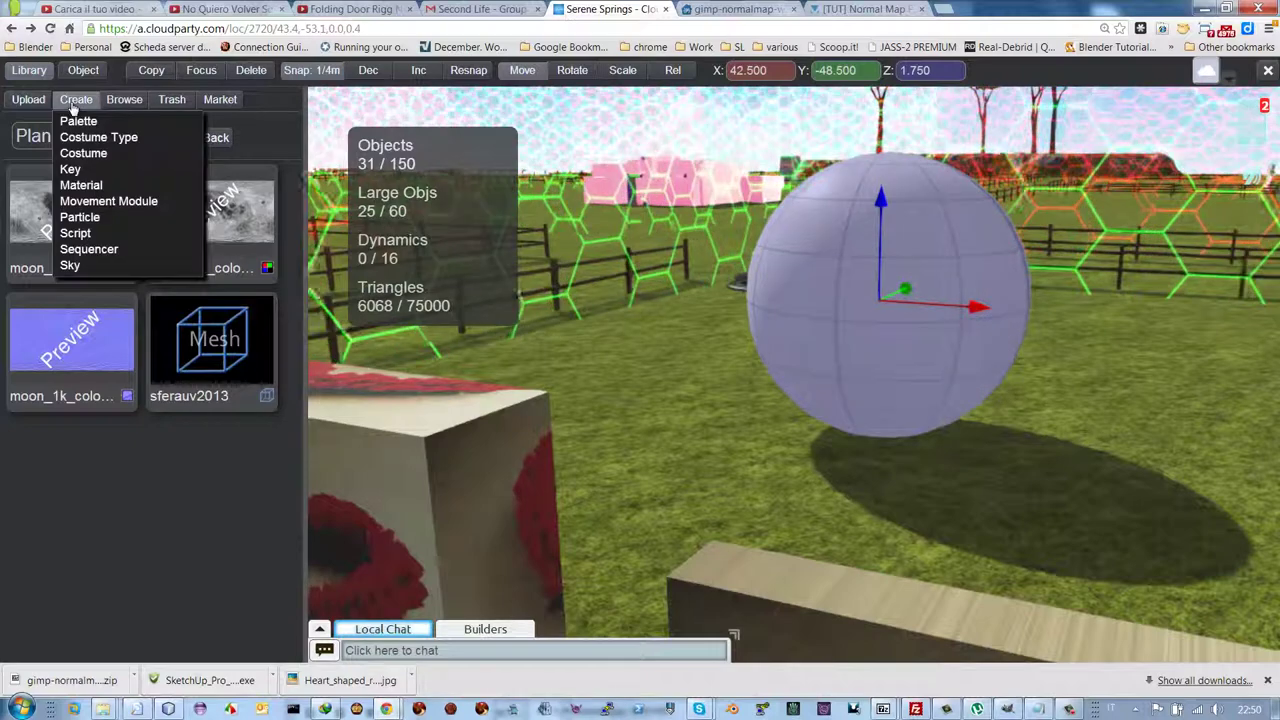
pyautogui.click(94, 186)
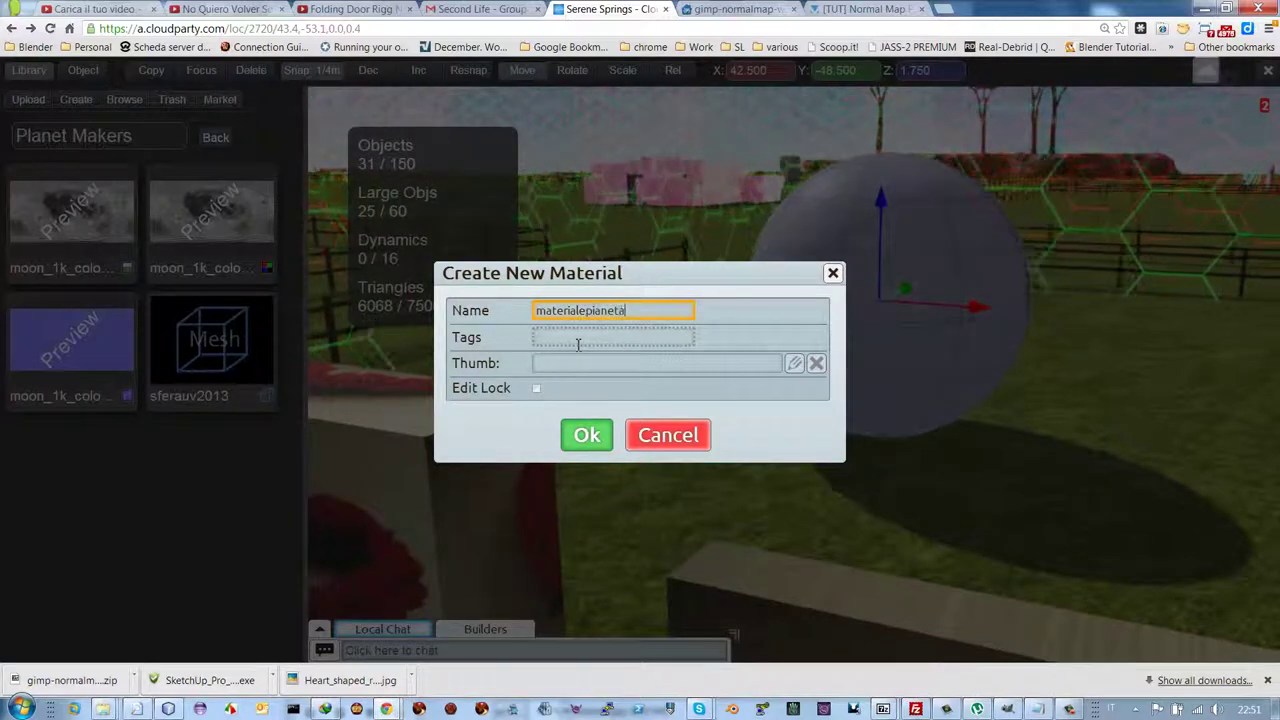
pyautogui.click(586, 436)
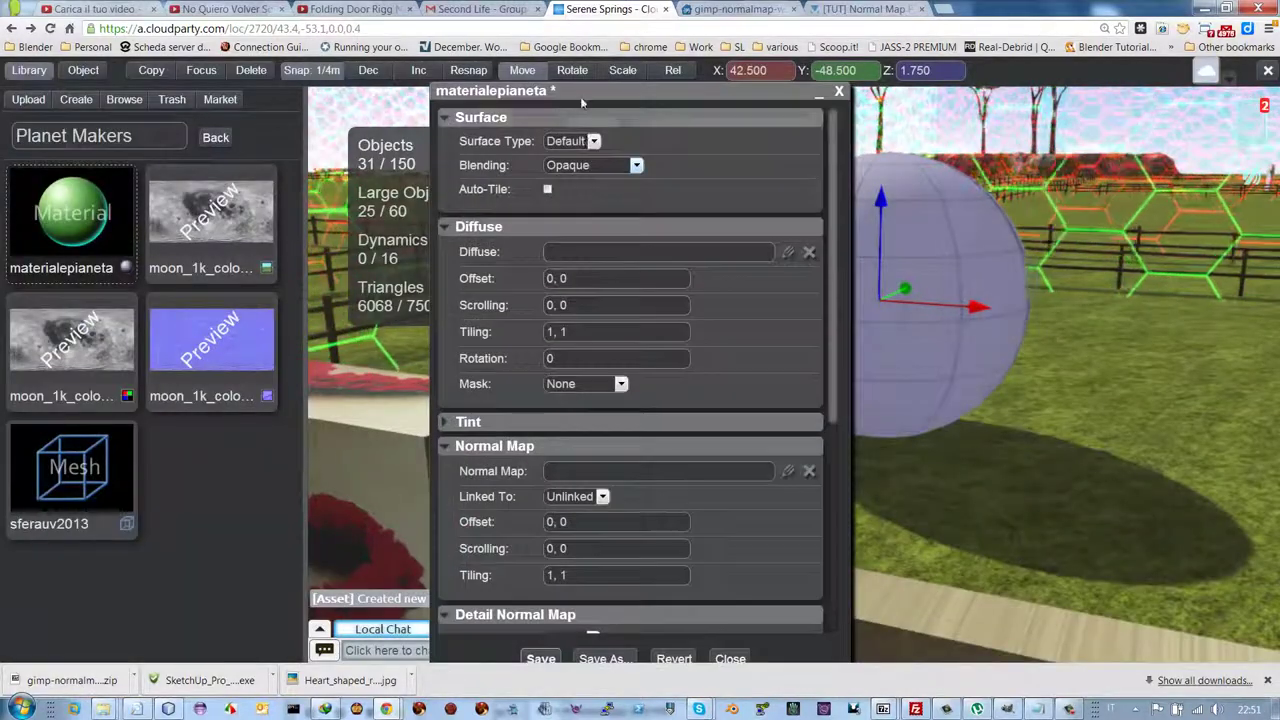
# Assign the moon_1k_color_brim16 texture from Planet Makers as the new material's diffuse map
pyautogui.moveTo(579, 92); pyautogui.dragTo(707, 100)
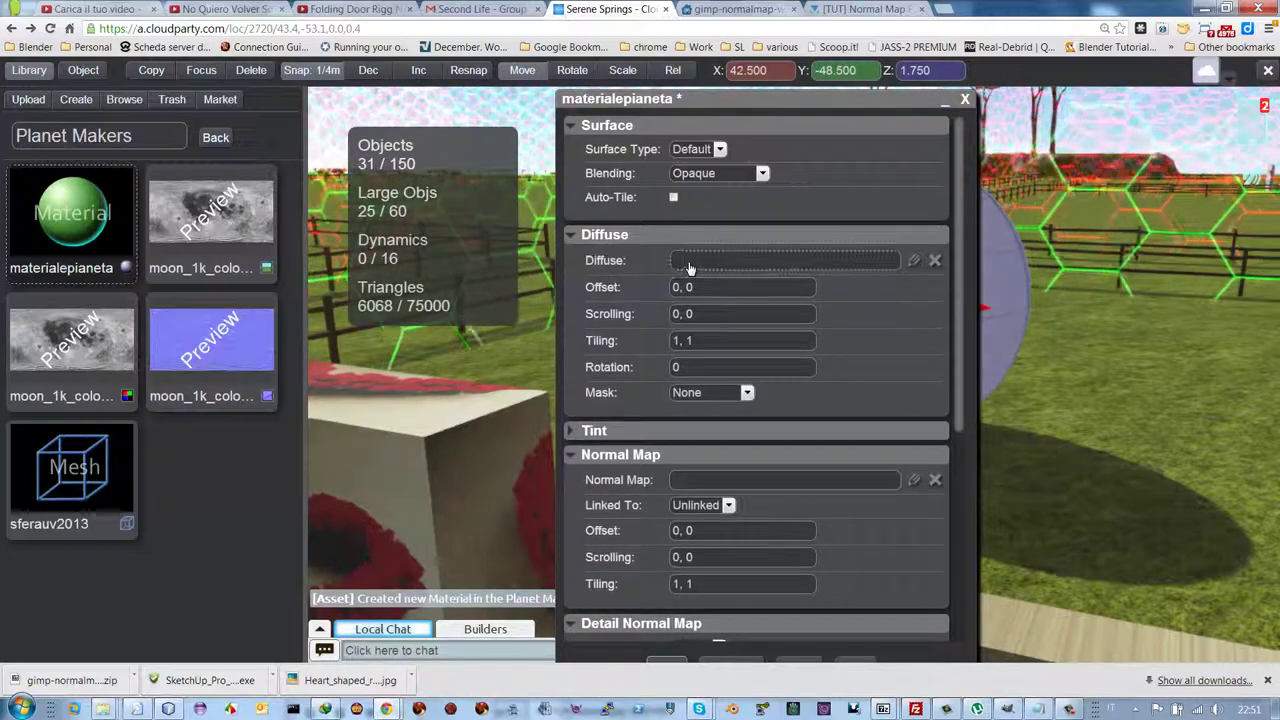
pyautogui.click(730, 268)
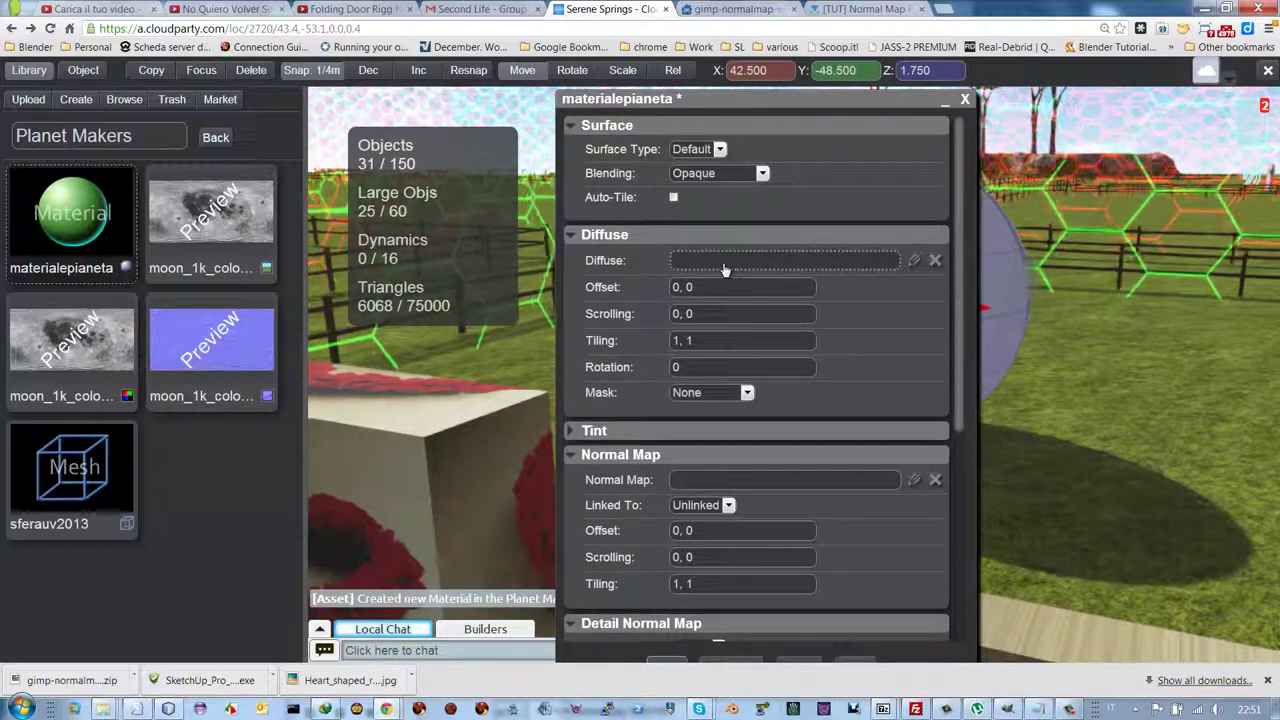
pyautogui.click(711, 268)
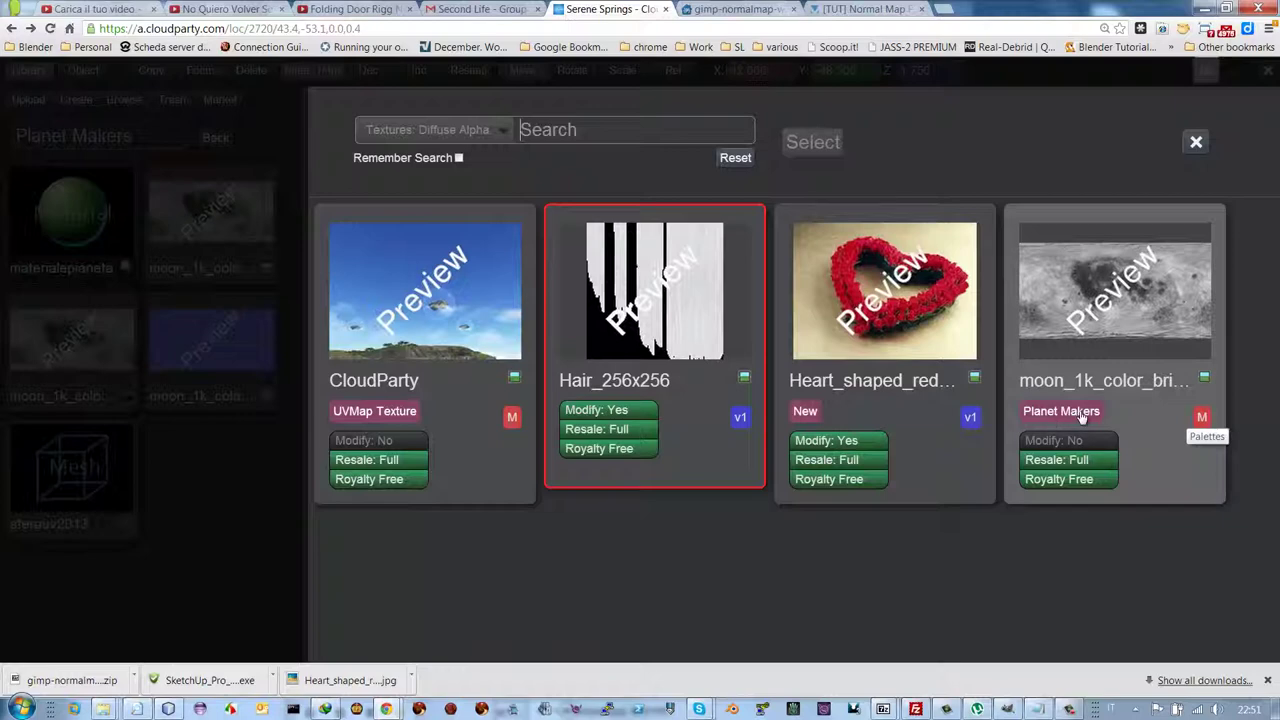
pyautogui.doubleClick(1110, 295)
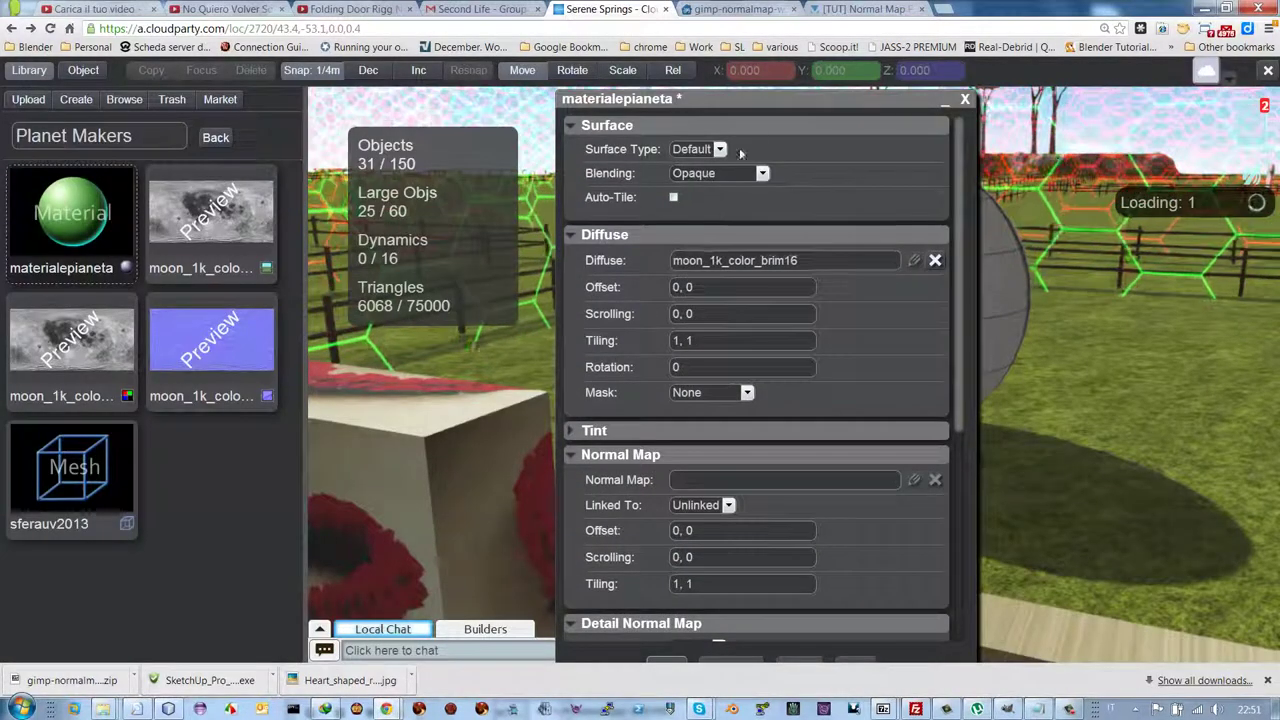
pyautogui.moveTo(744, 106); pyautogui.dragTo(680, 122)
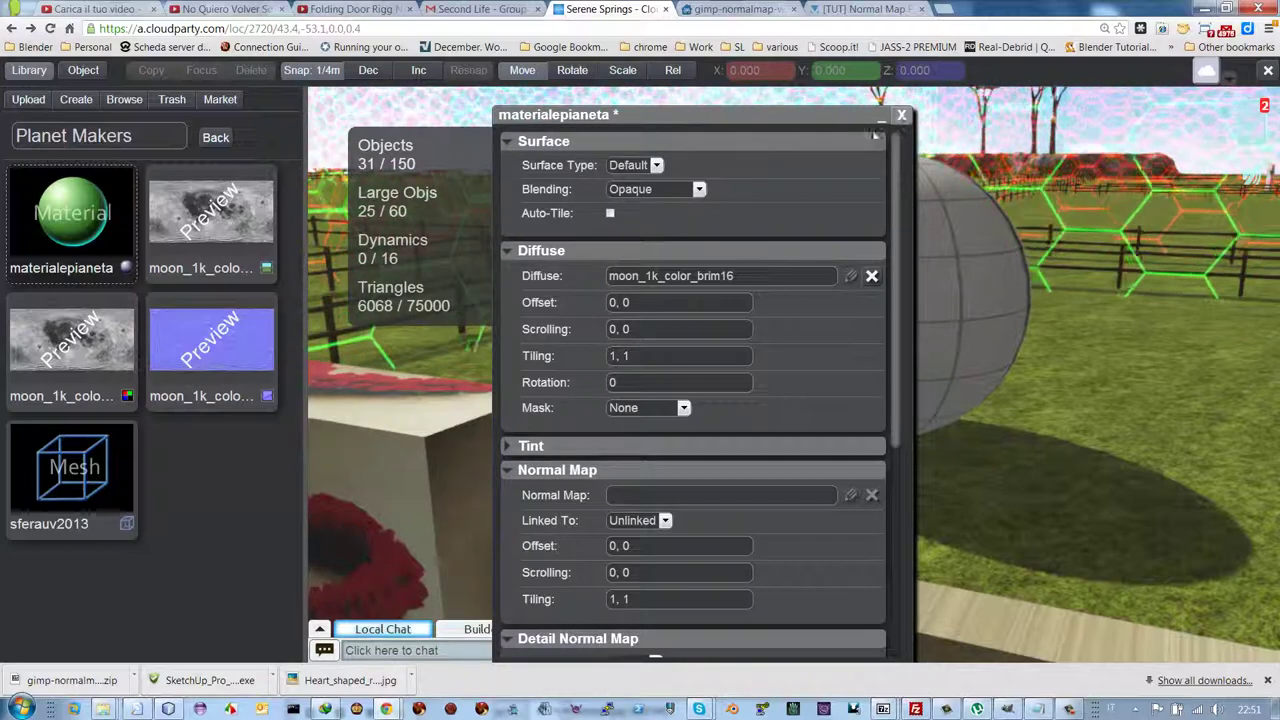
# Rename the material to materialeluna, then save its changes and close its editor
pyautogui.rightClick(101, 229)
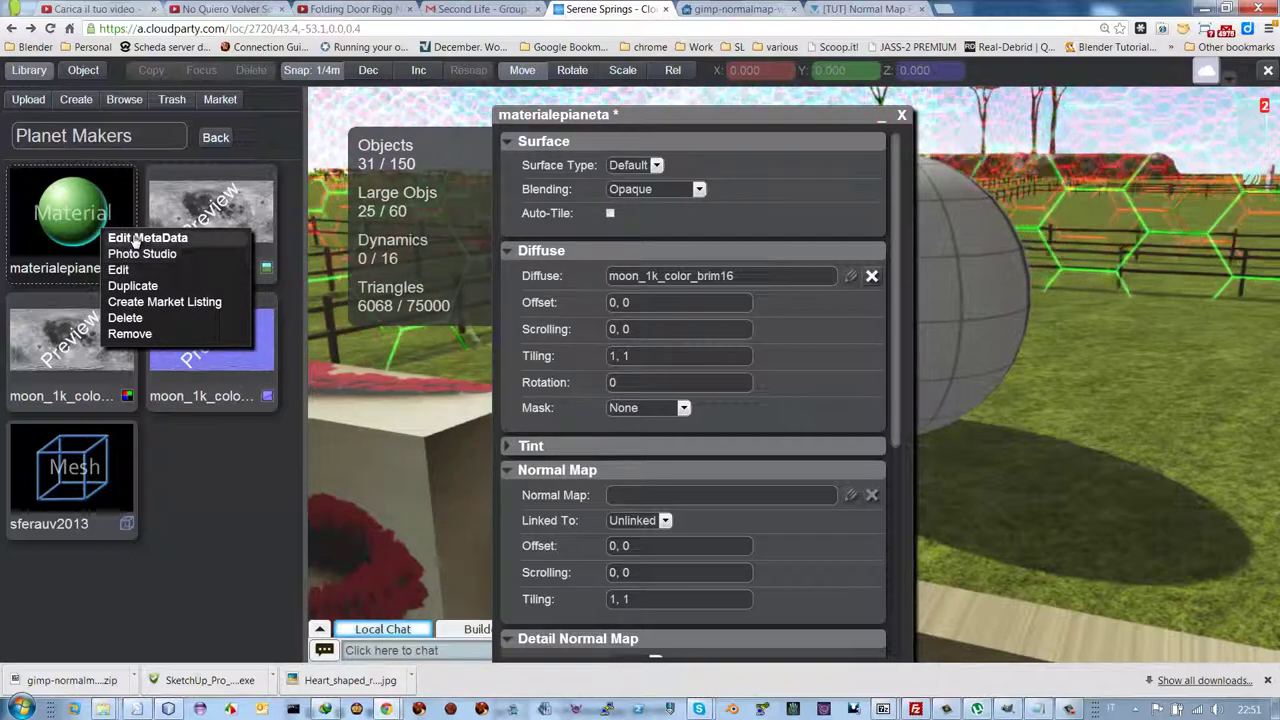
pyautogui.click(140, 238)
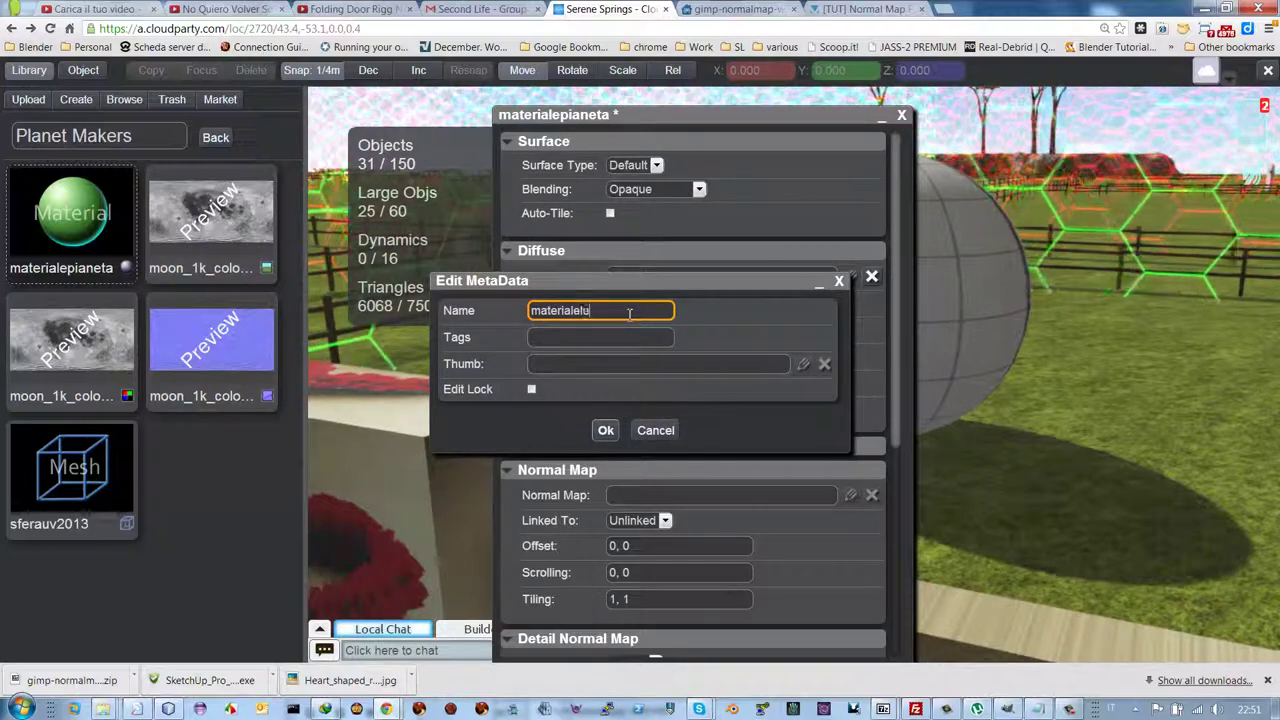
pyautogui.click(604, 430)
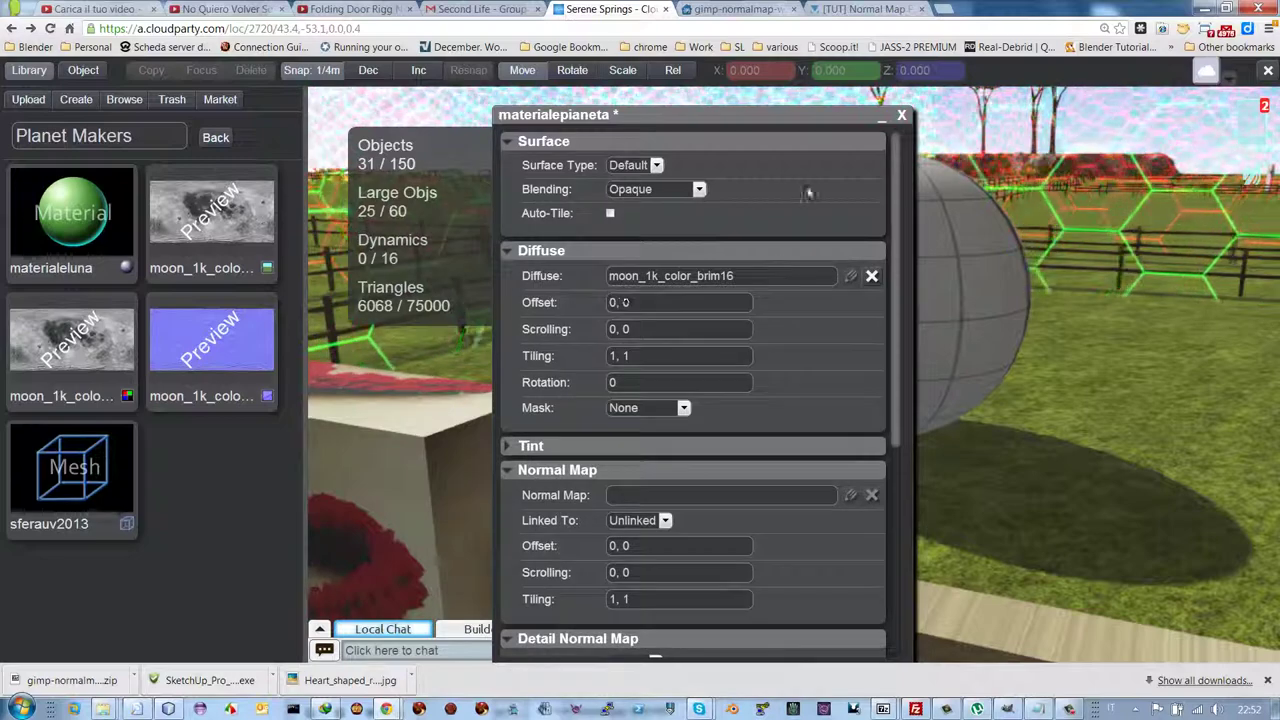
pyautogui.click(902, 117)
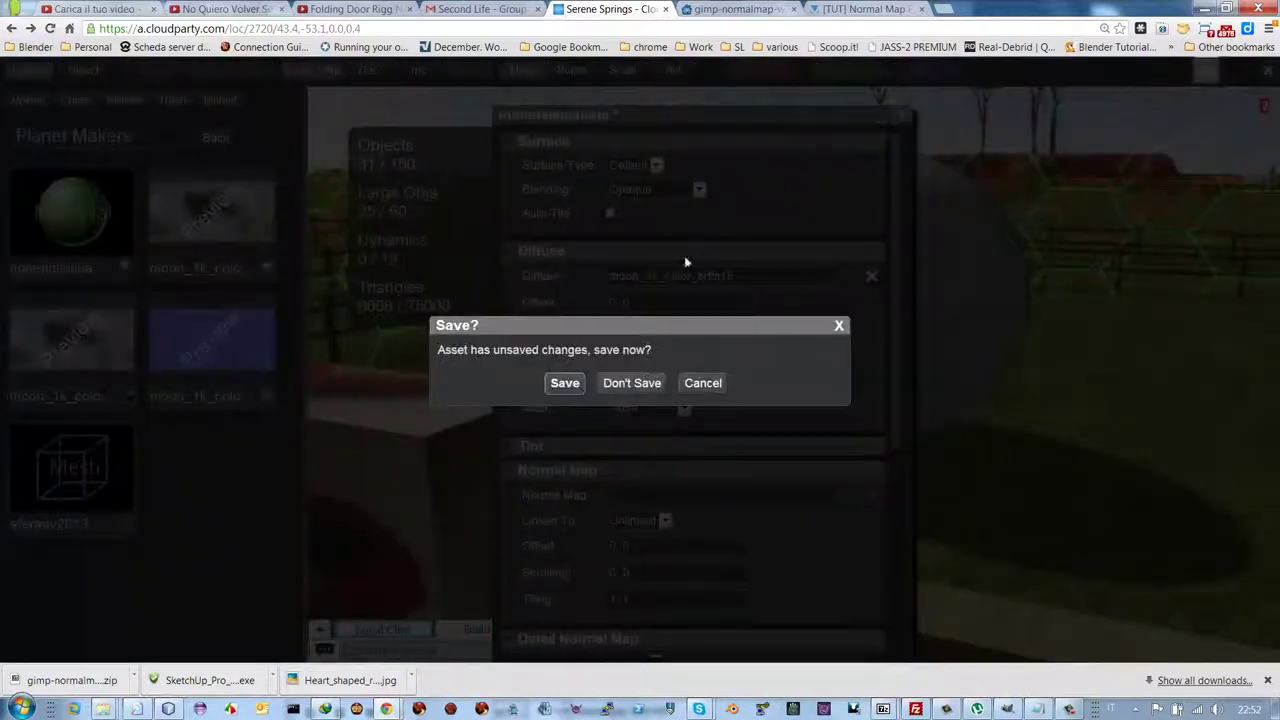
pyautogui.click(566, 384)
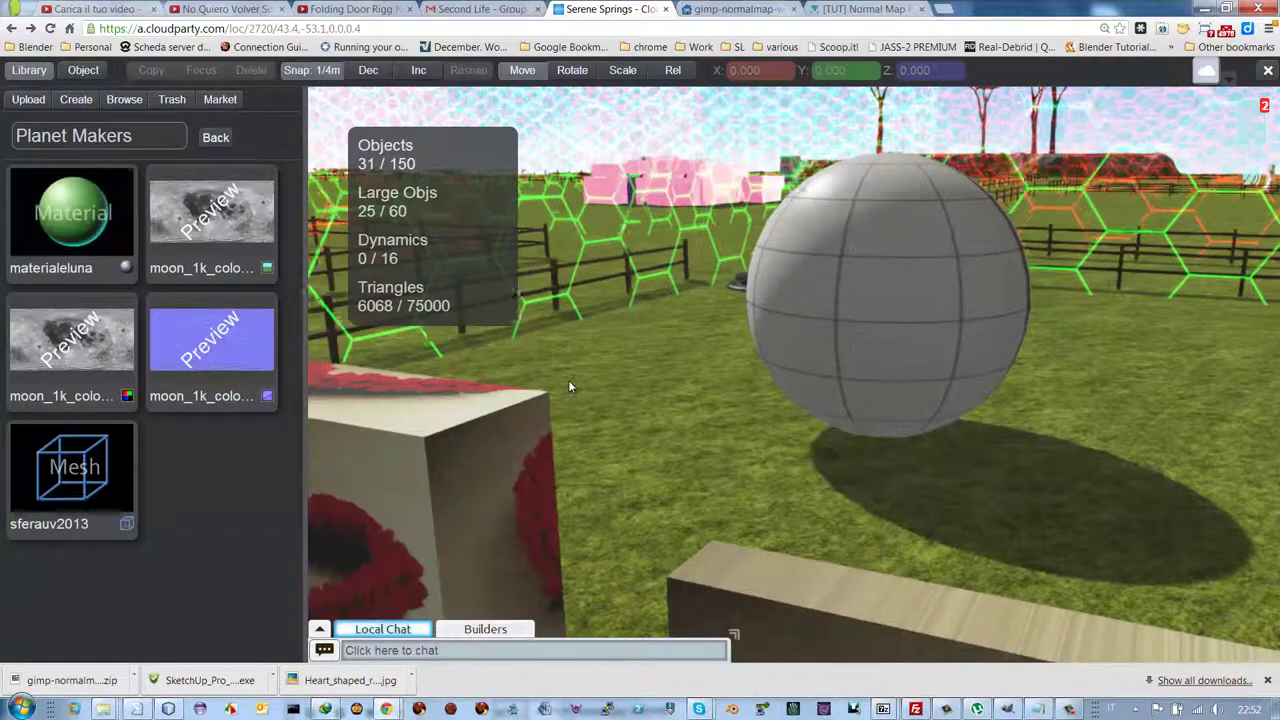
# Assign the materialeluna material to the placed sphere's sferauv2013 mesh as material0, then leave build mode
pyautogui.click(872, 287)
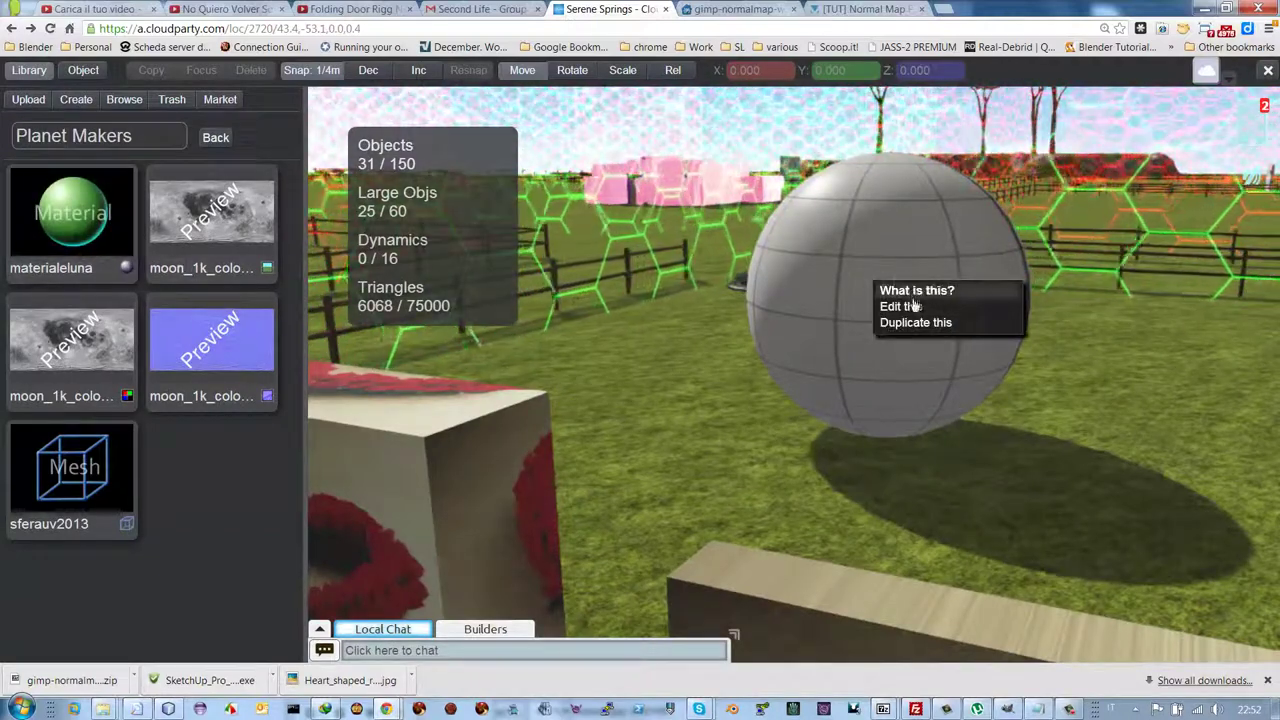
pyautogui.click(908, 308)
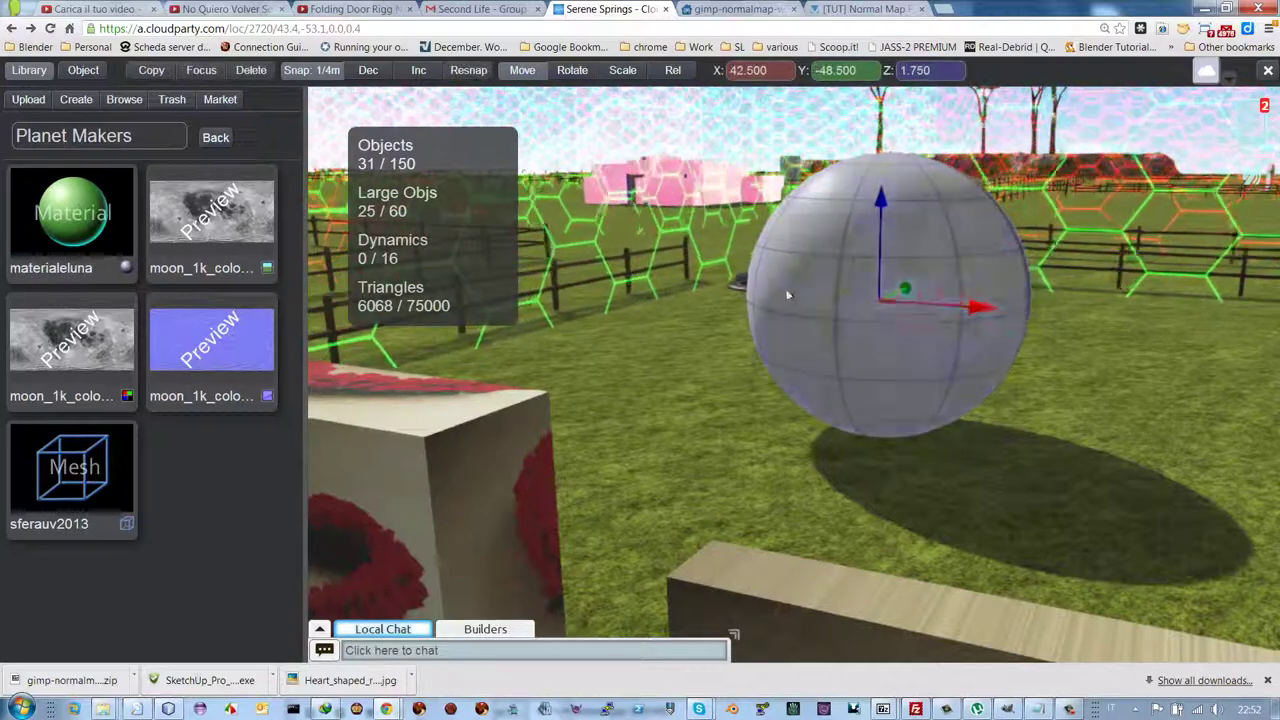
pyautogui.click(84, 72)
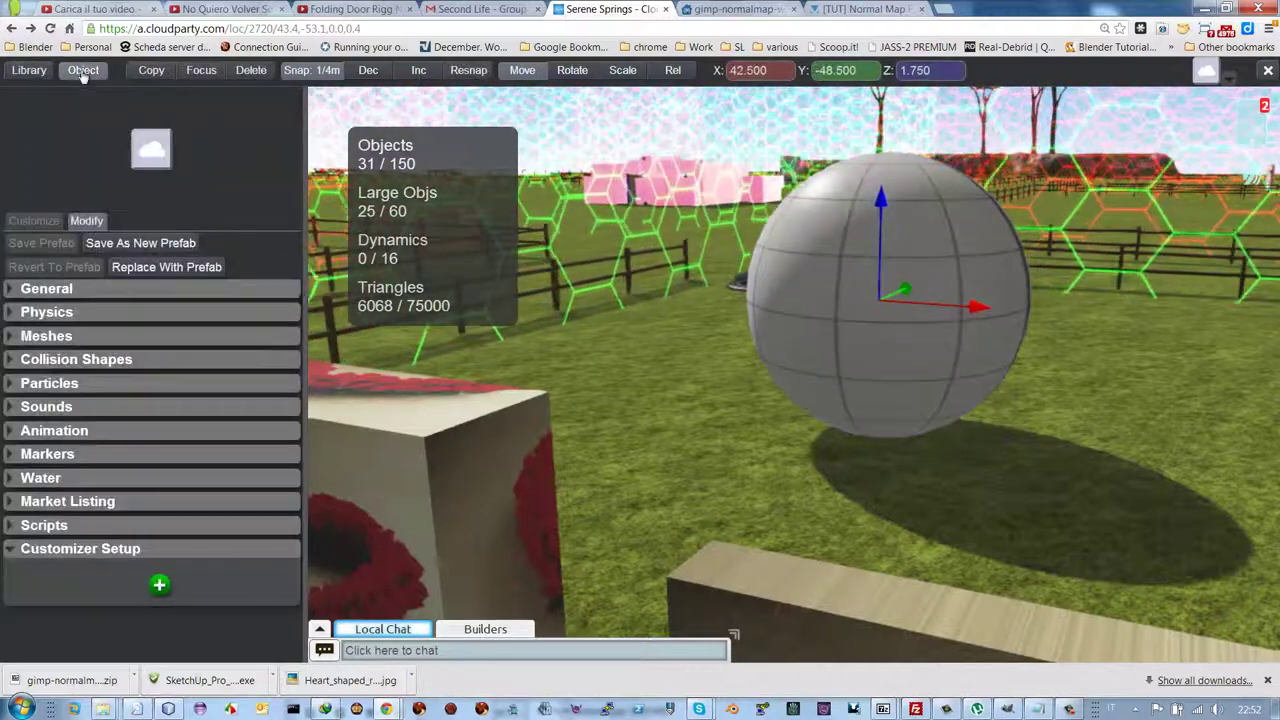
pyautogui.click(13, 337)
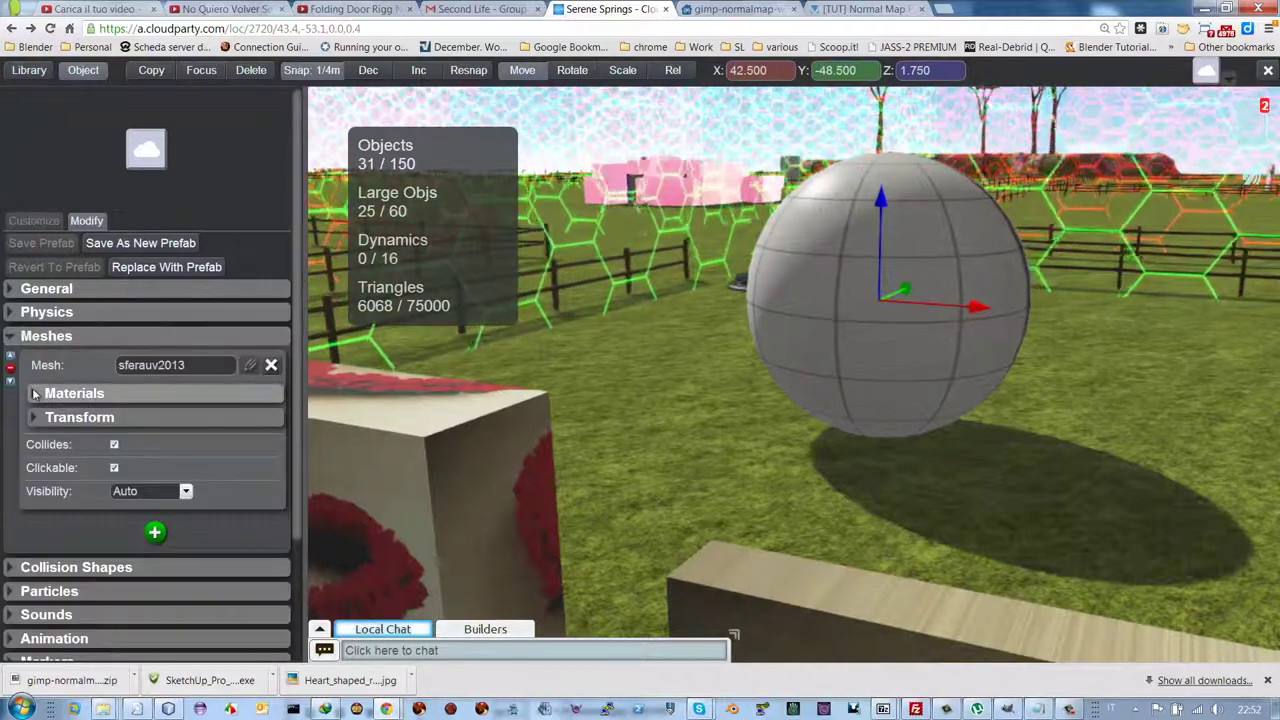
pyautogui.click(33, 393)
pyautogui.click(180, 424)
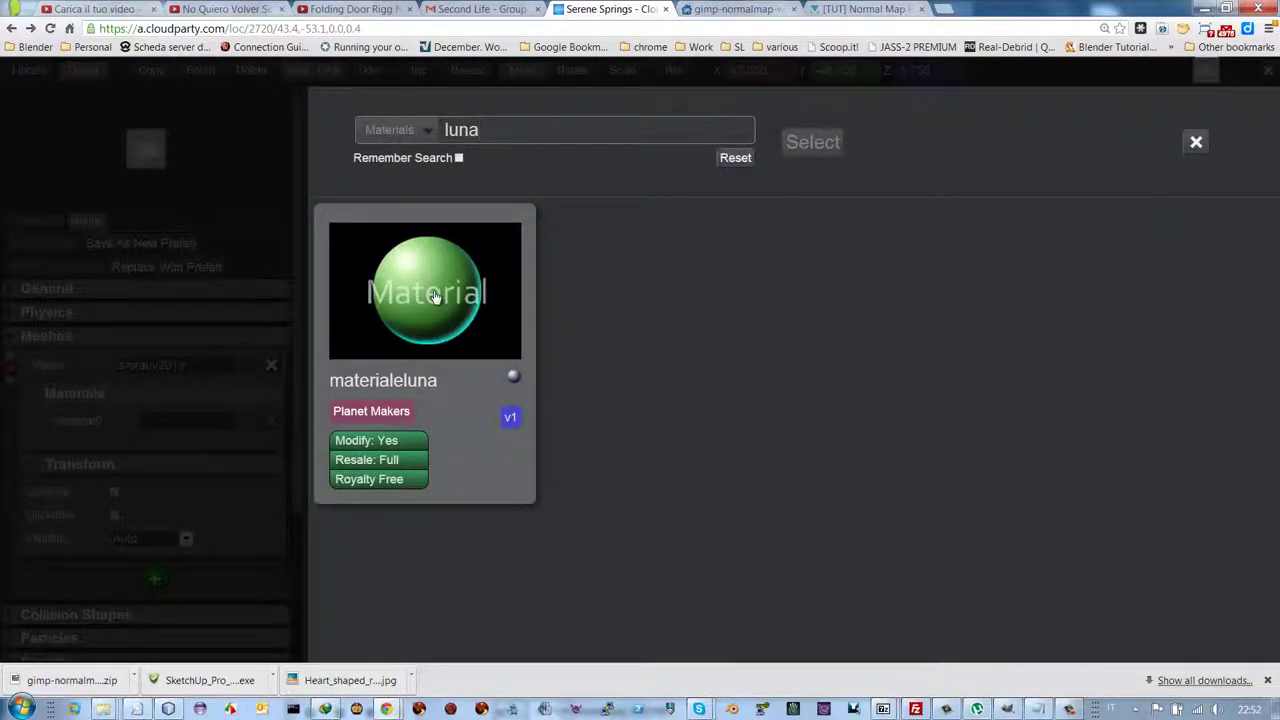
pyautogui.click(435, 297)
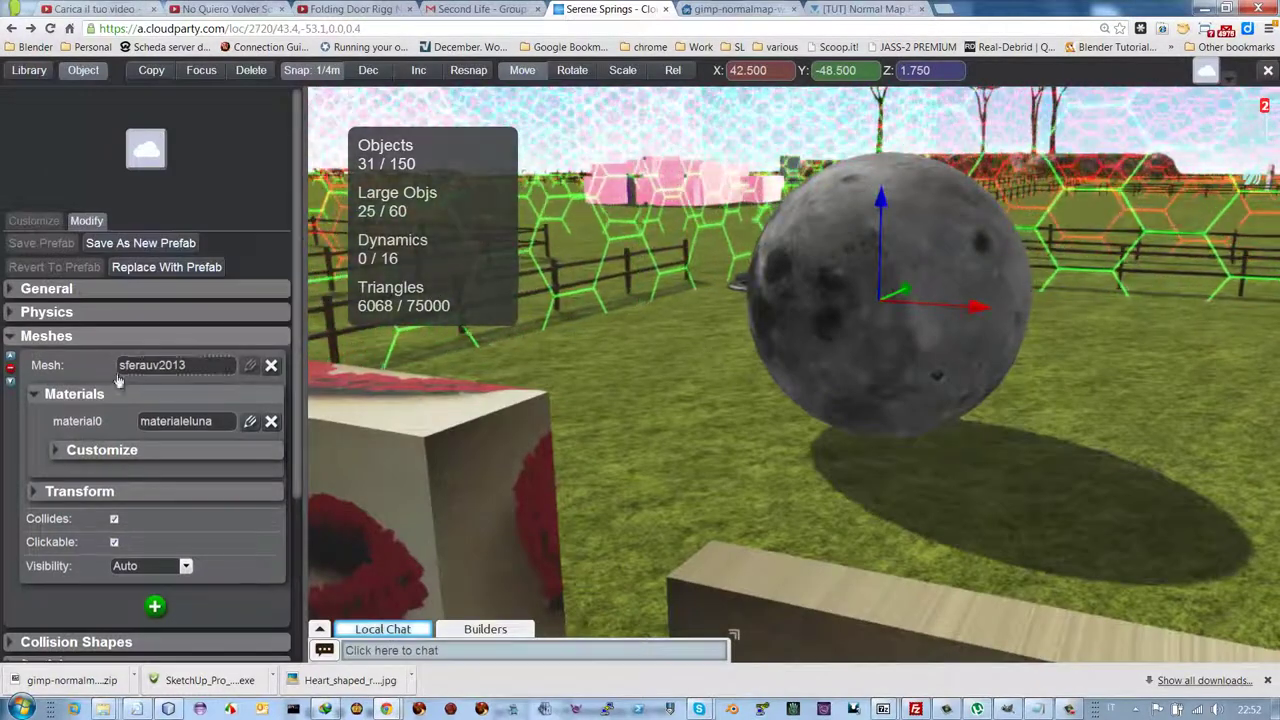
pyautogui.click(57, 450)
pyautogui.click(57, 450)
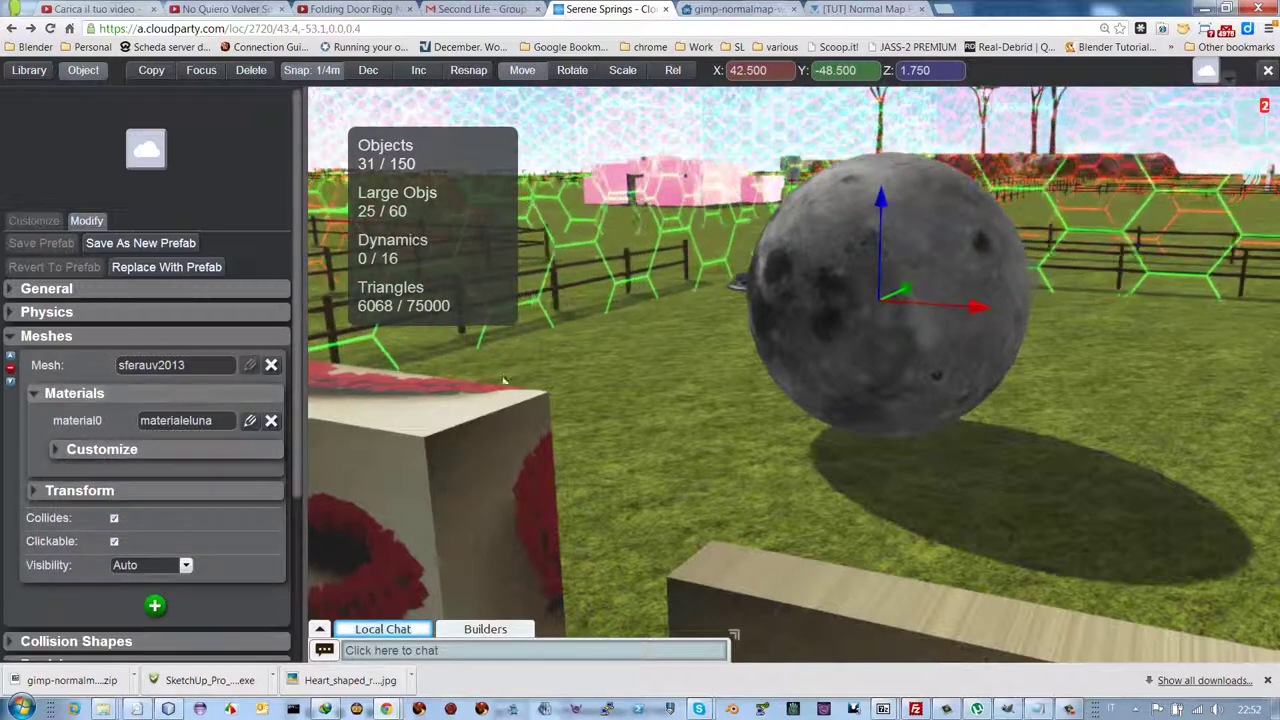
pyautogui.press('Escape')
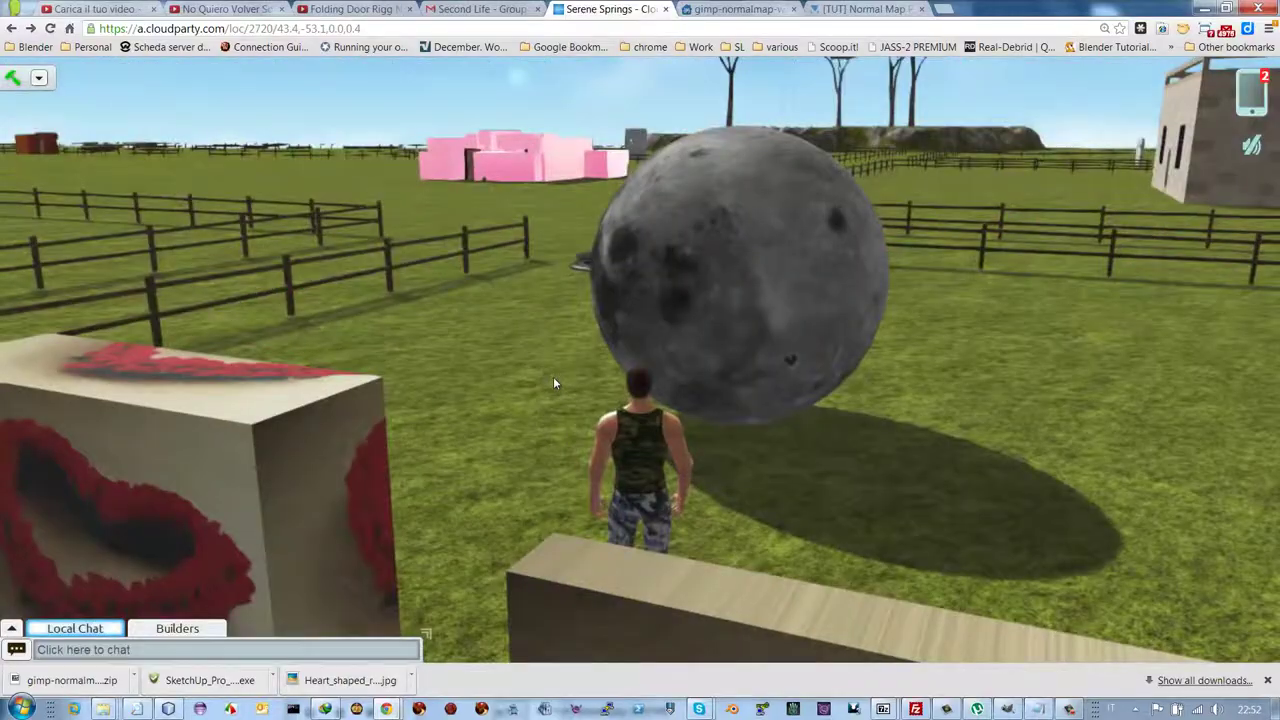
# Walk the avatar around the moon to examine how the texture wraps over its surface
pyautogui.press('Right')
pyautogui.press('Up')
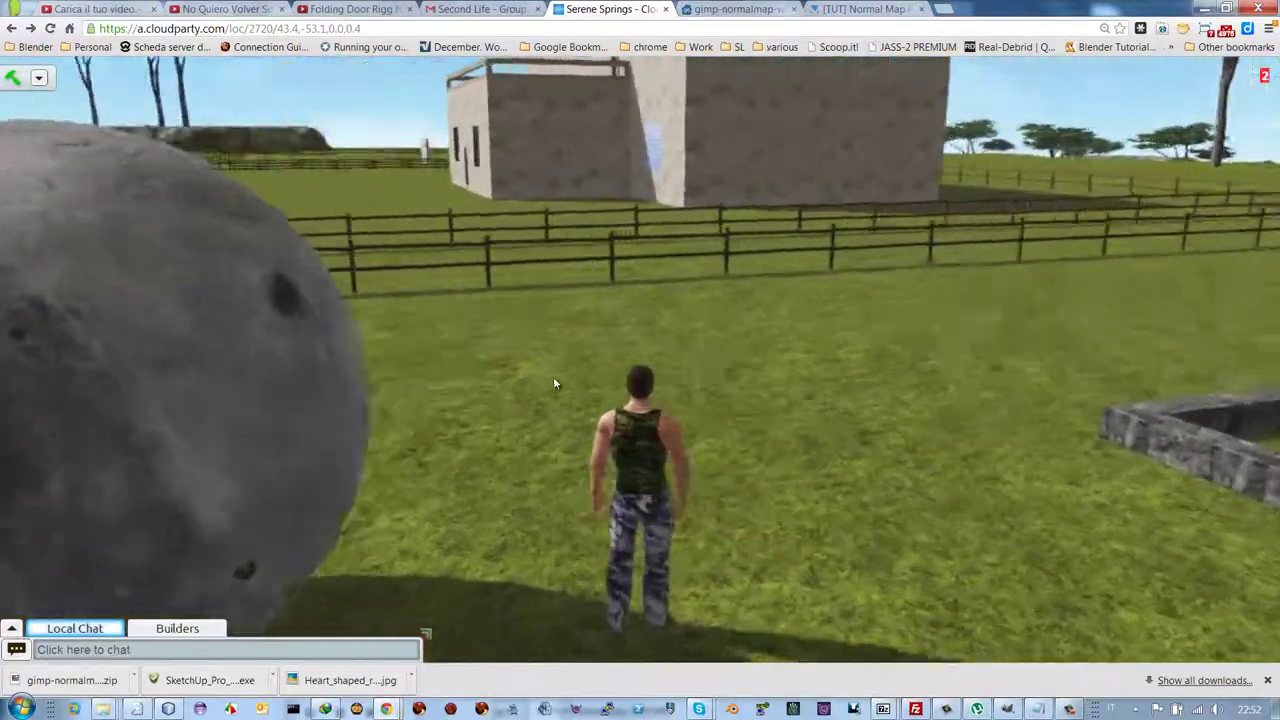
pyautogui.press('Left')
pyautogui.press('Up')
pyautogui.press('Left')
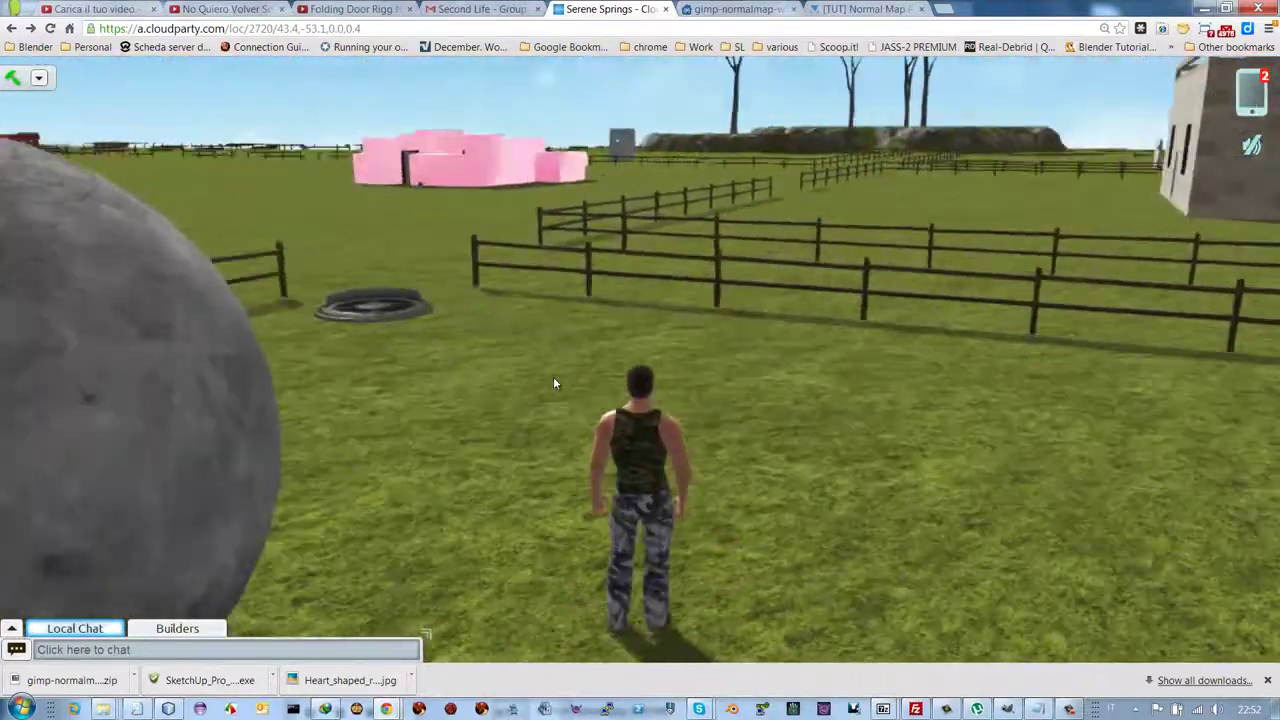
pyautogui.press('Left')
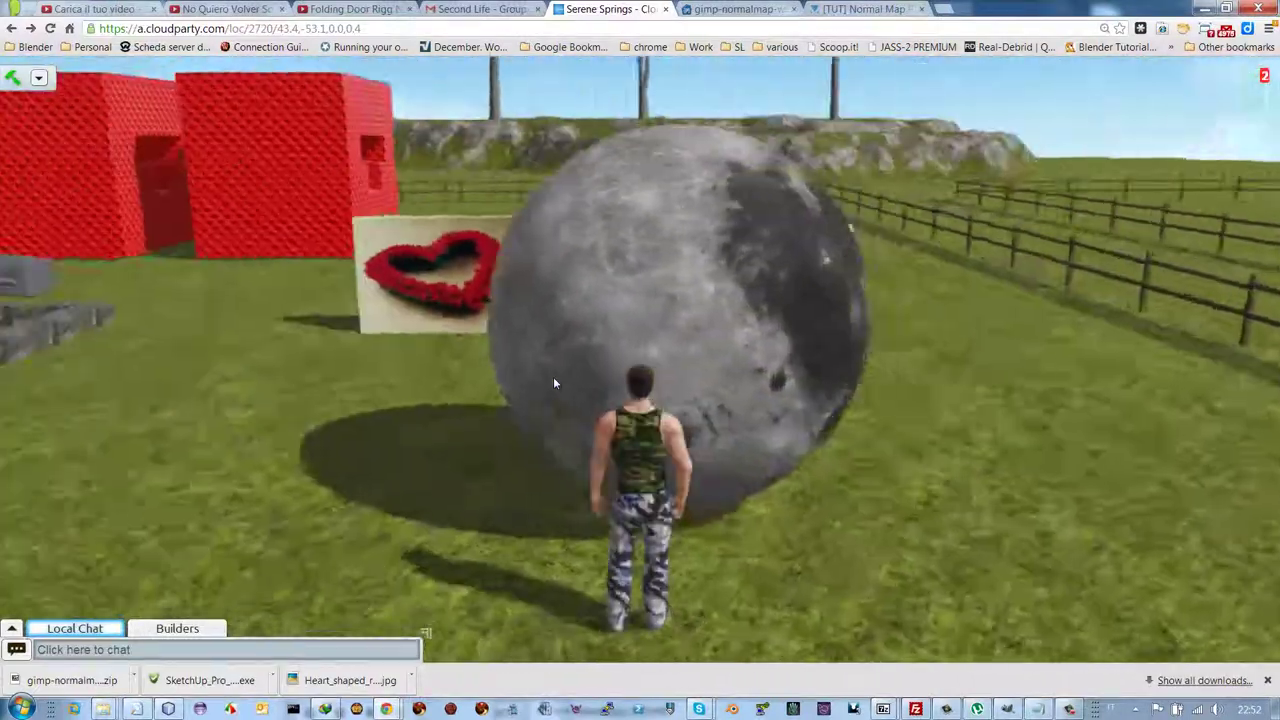
pyautogui.press('Right')
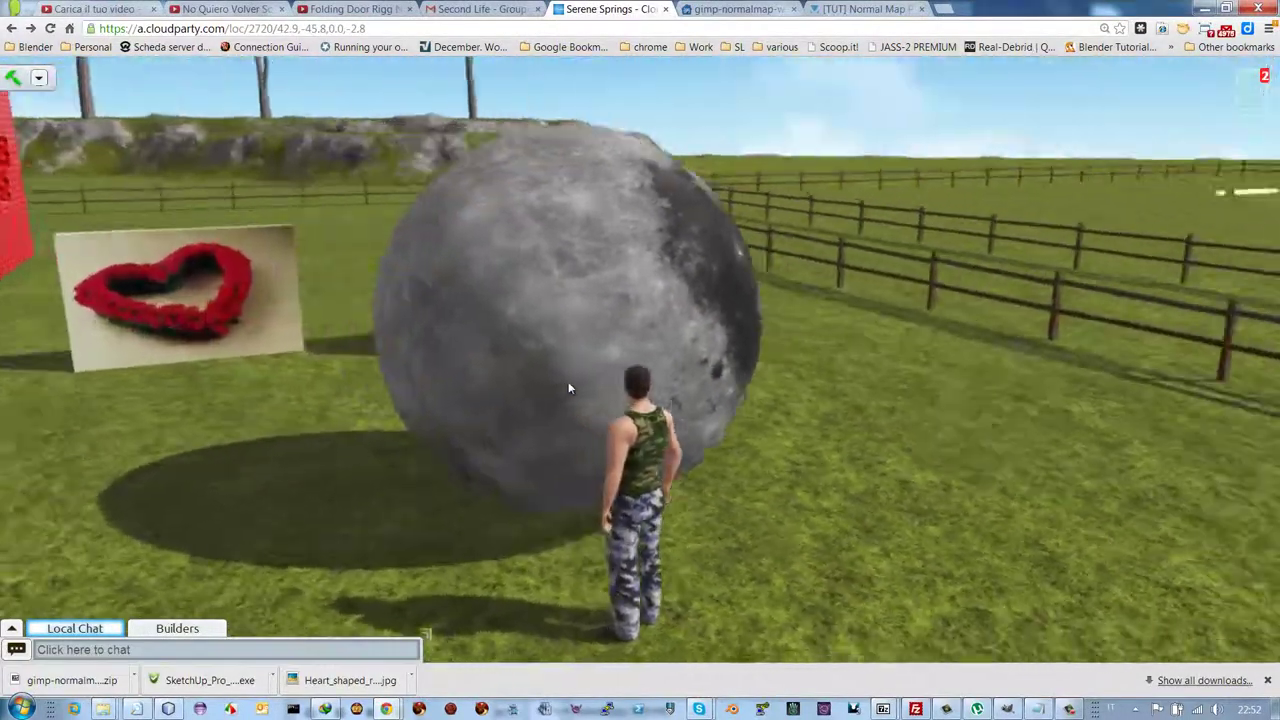
pyautogui.press('Left')
pyautogui.press('Right')
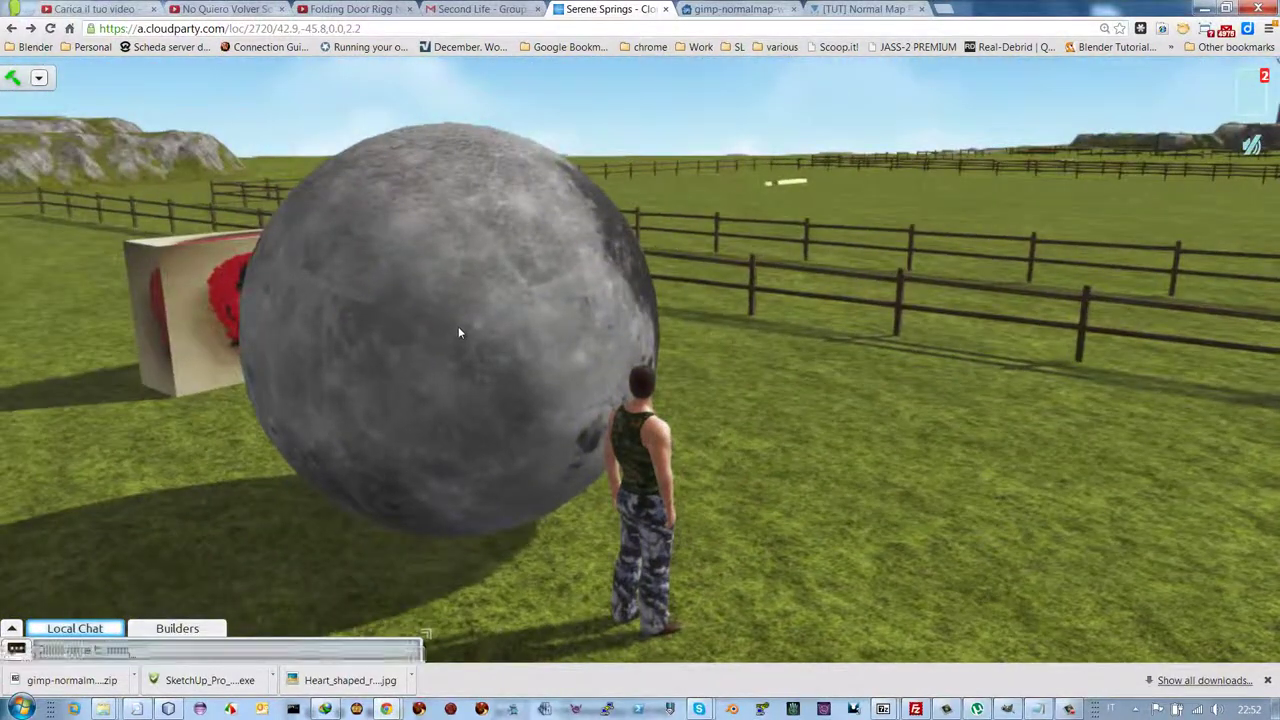
# Make a copy of the moon and move it along the Y axis to -44.500, beside the original
pyautogui.rightClick(458, 327)
pyautogui.click(488, 352)
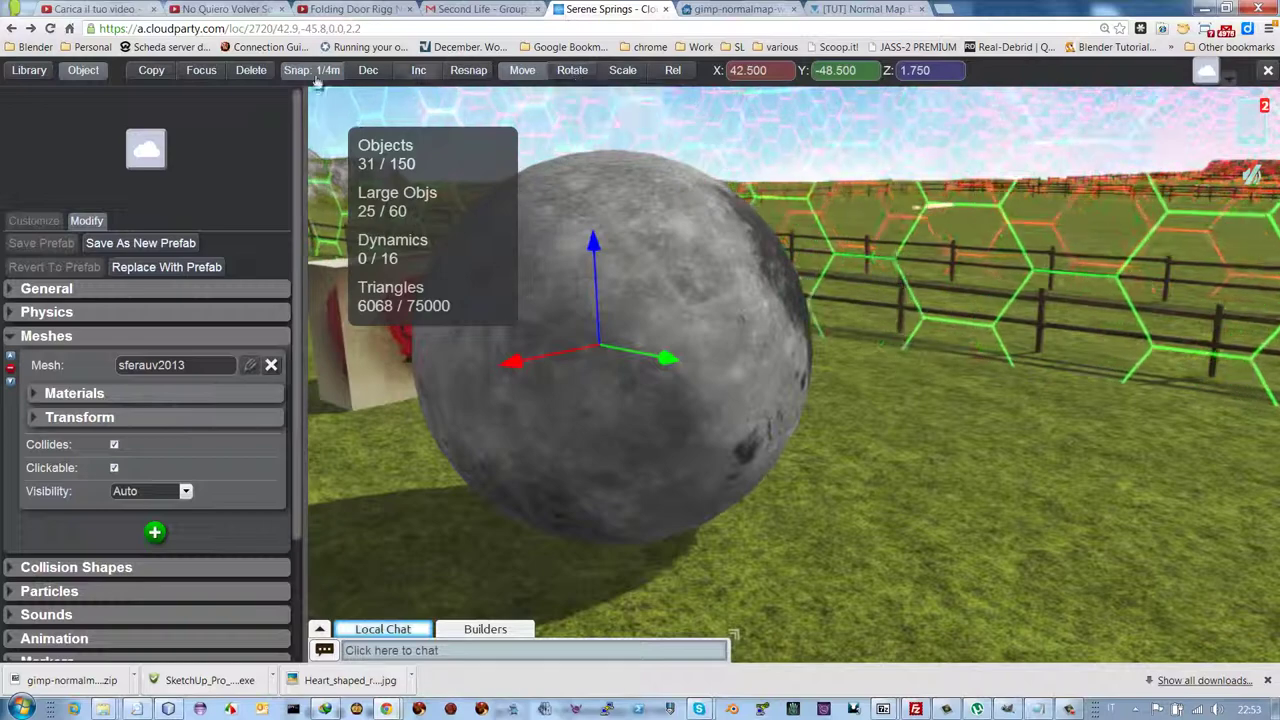
pyautogui.click(151, 70)
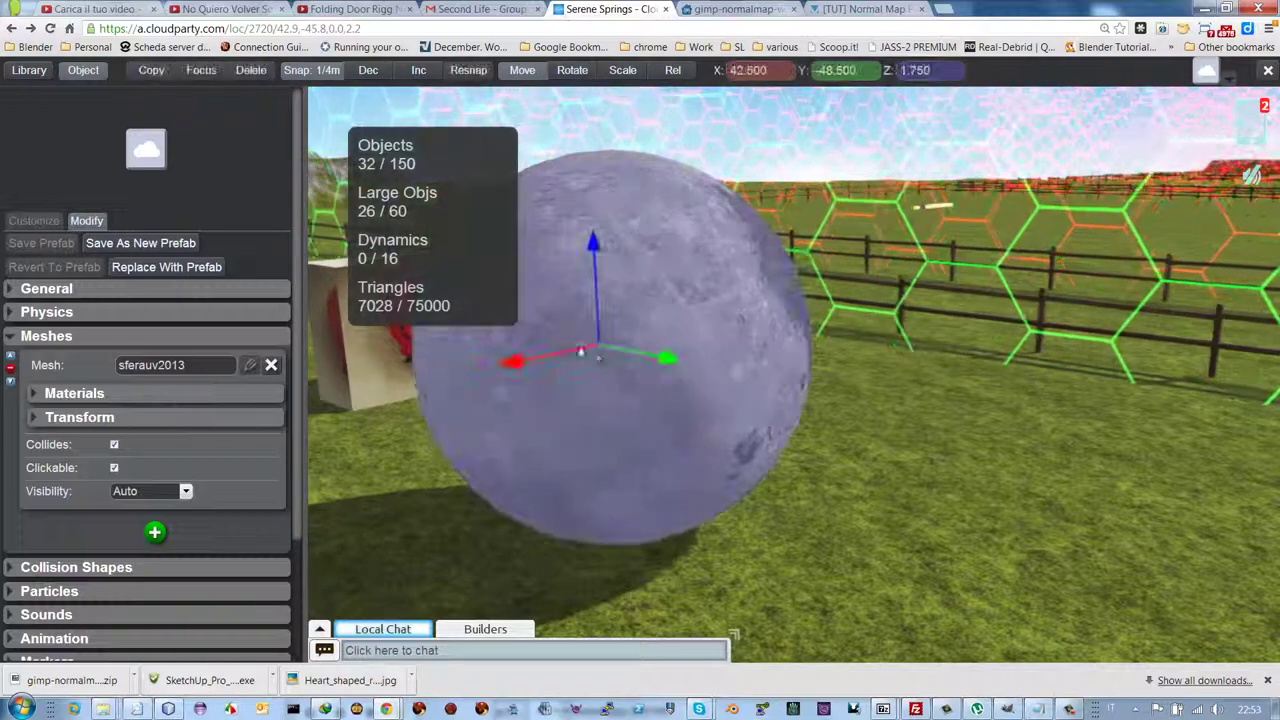
pyautogui.moveTo(660, 356); pyautogui.dragTo(1138, 391)
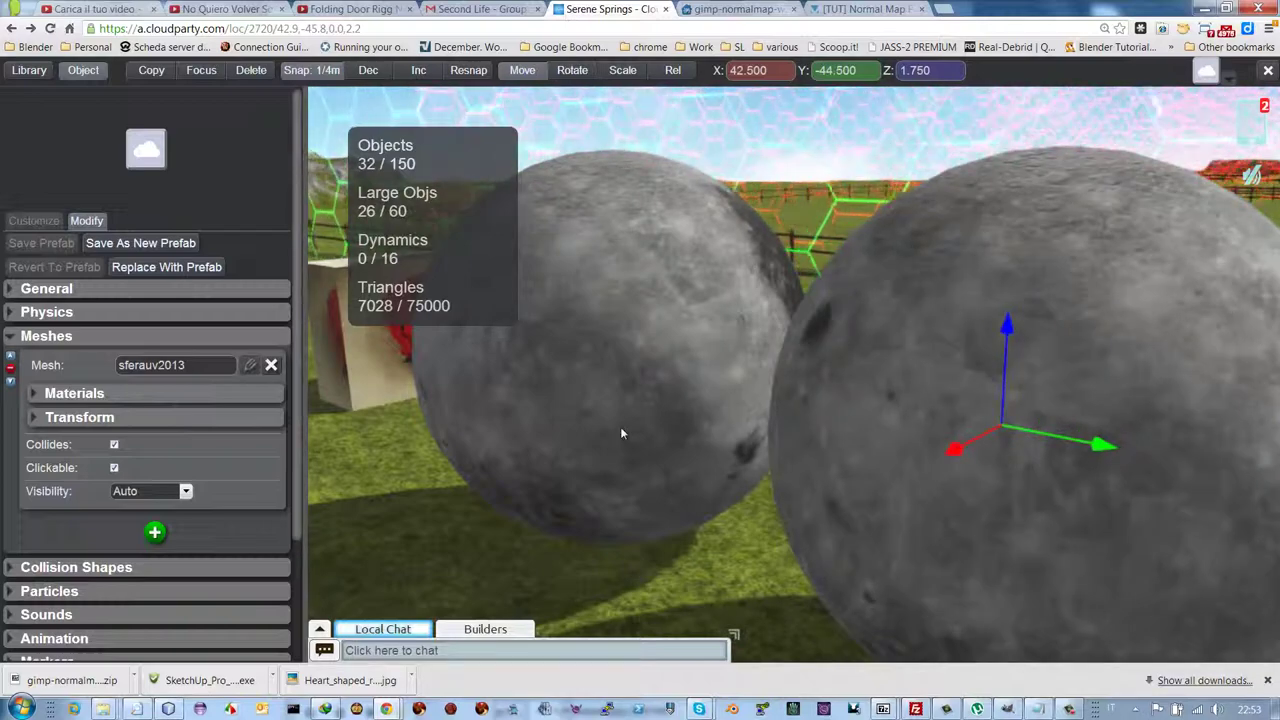
pyautogui.press('f')
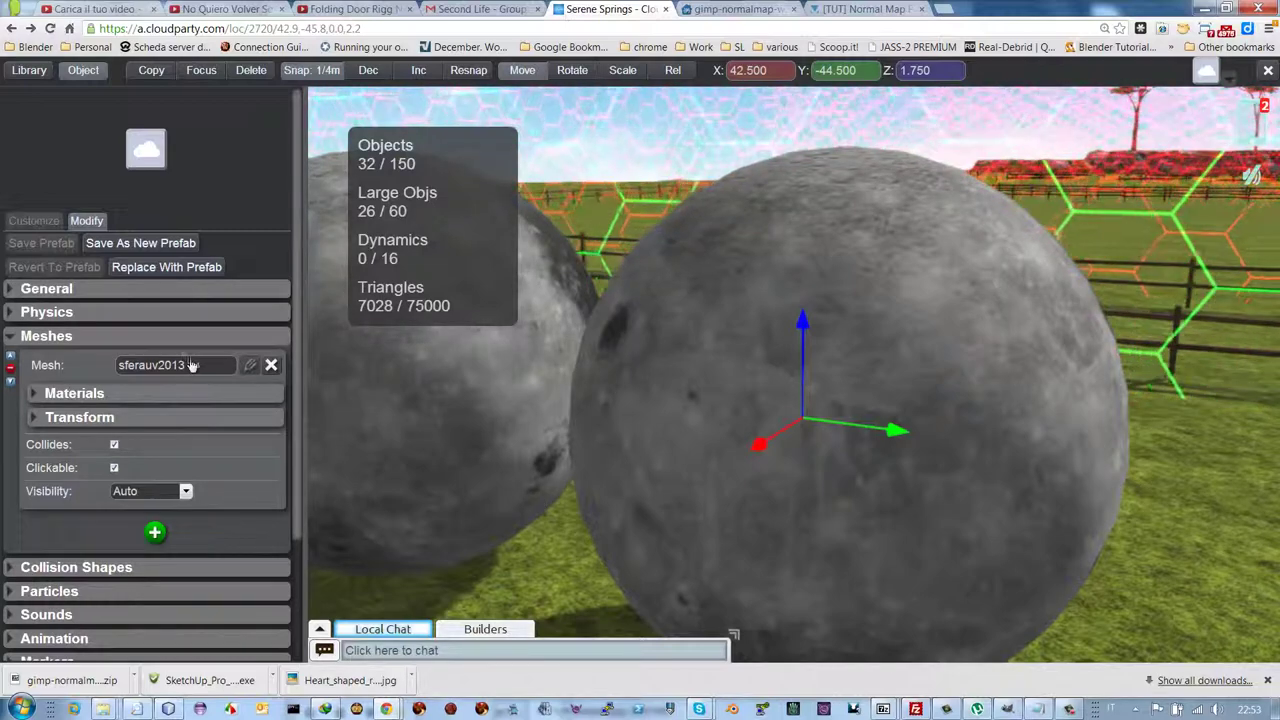
# Duplicate the materialeluna material in Planet Makers under the name materialeluna2
pyautogui.click(37, 394)
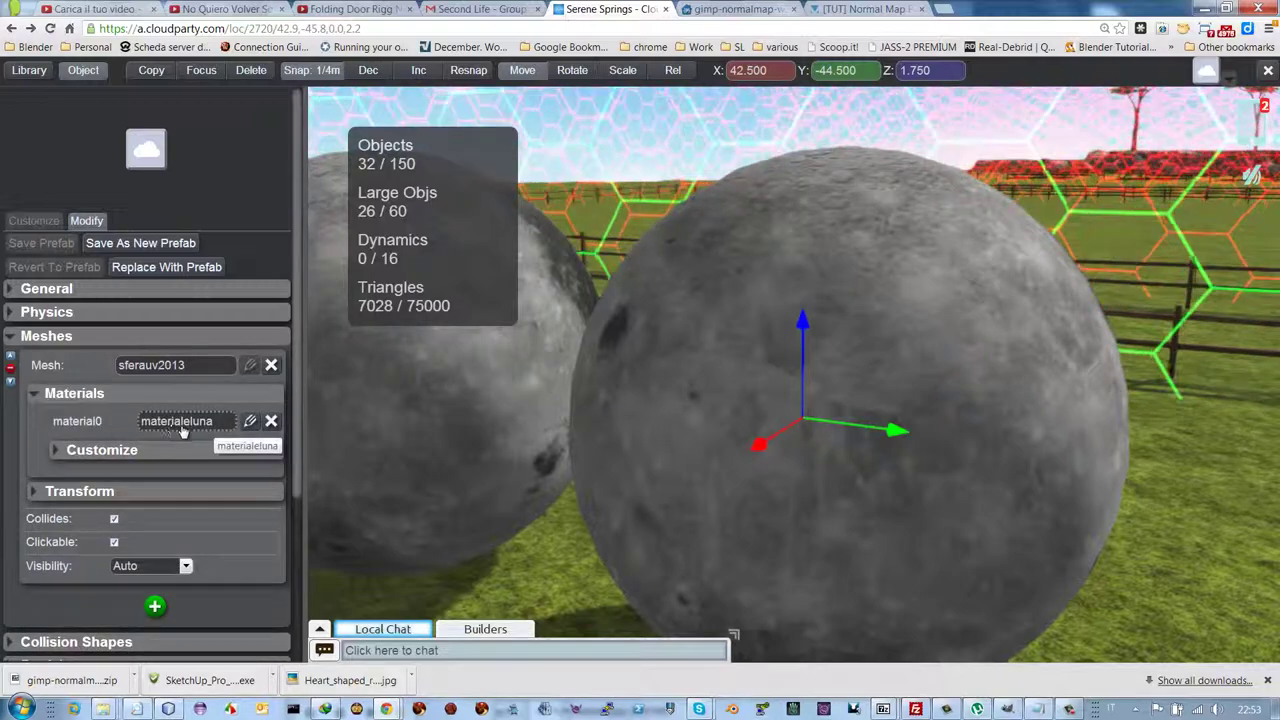
pyautogui.click(28, 70)
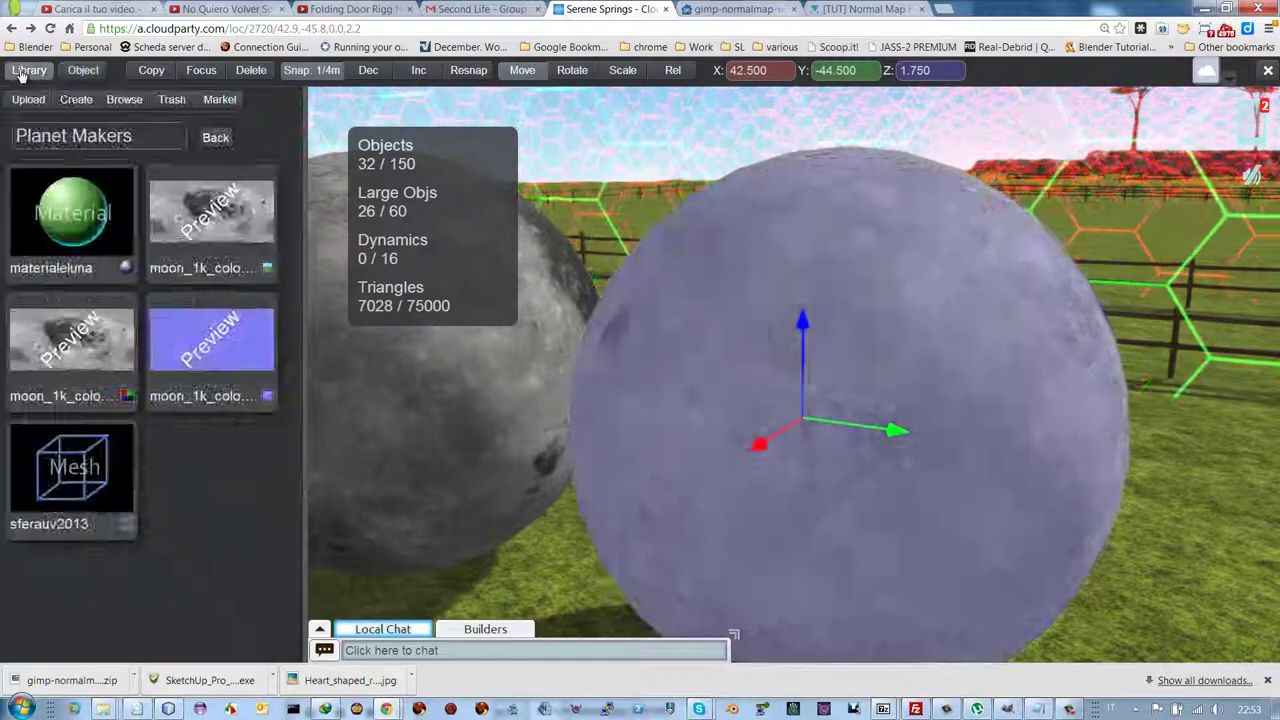
pyautogui.click(58, 226)
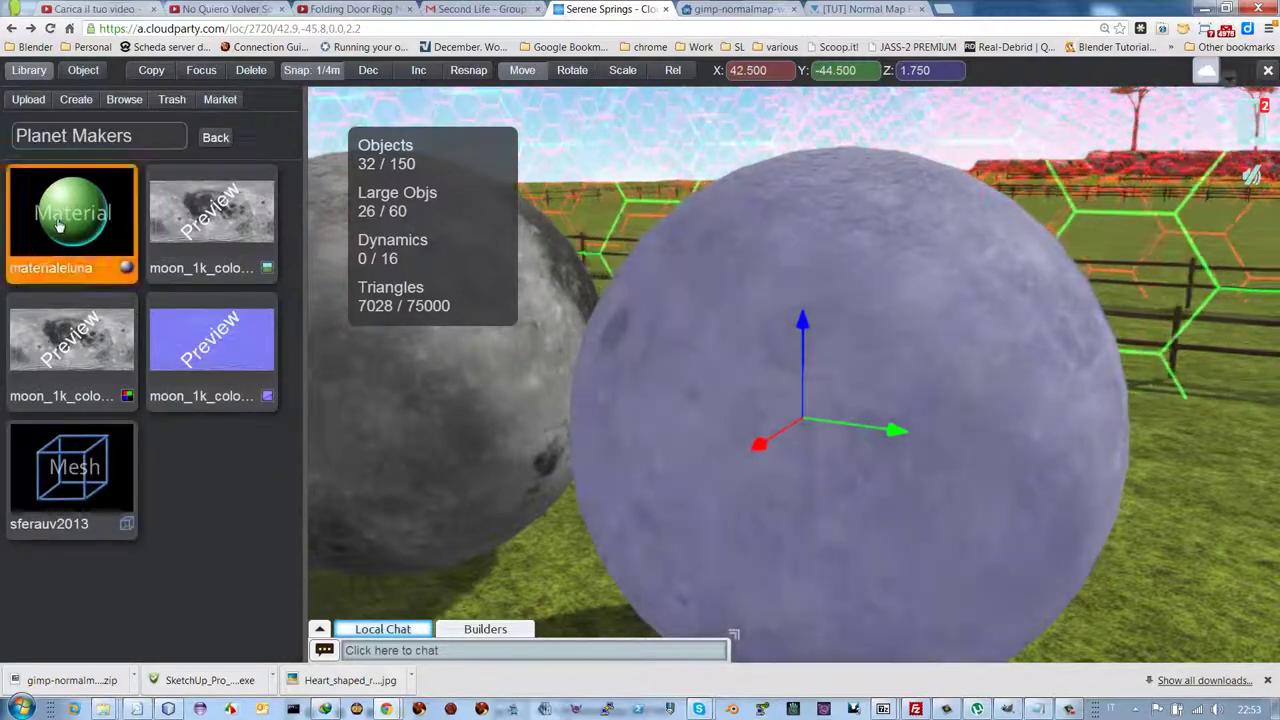
pyautogui.rightClick(58, 226)
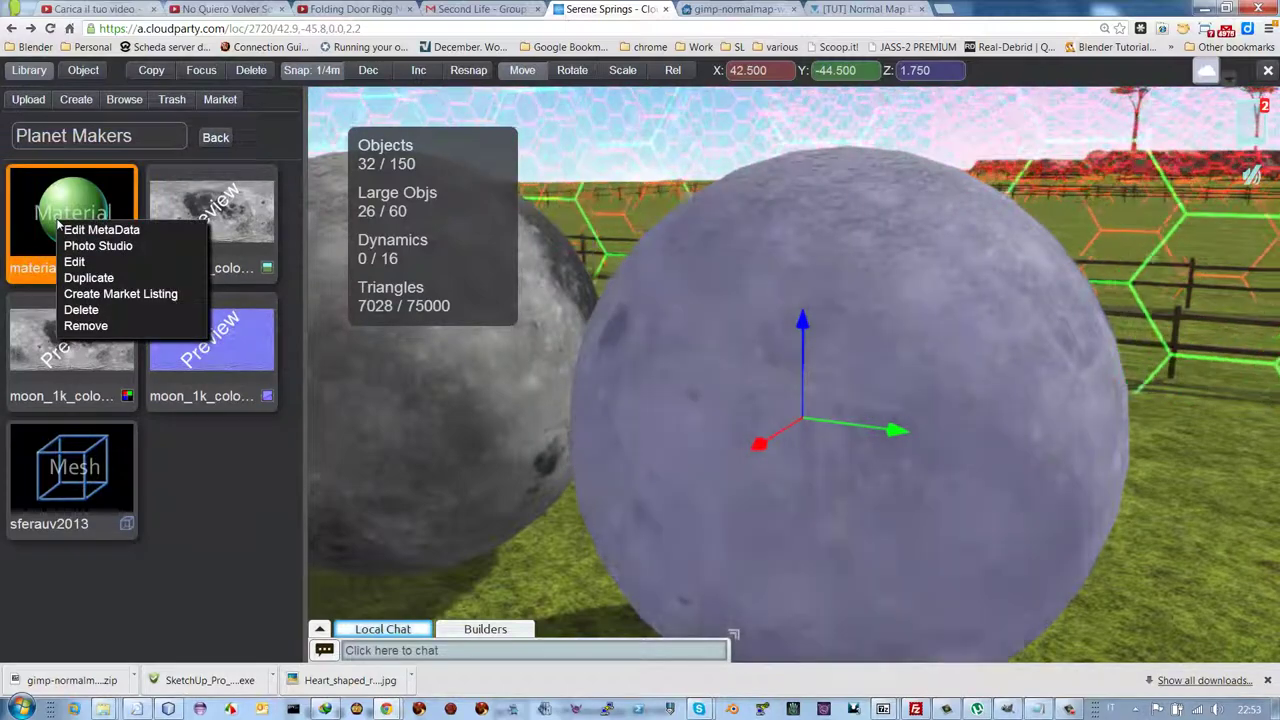
pyautogui.click(88, 277)
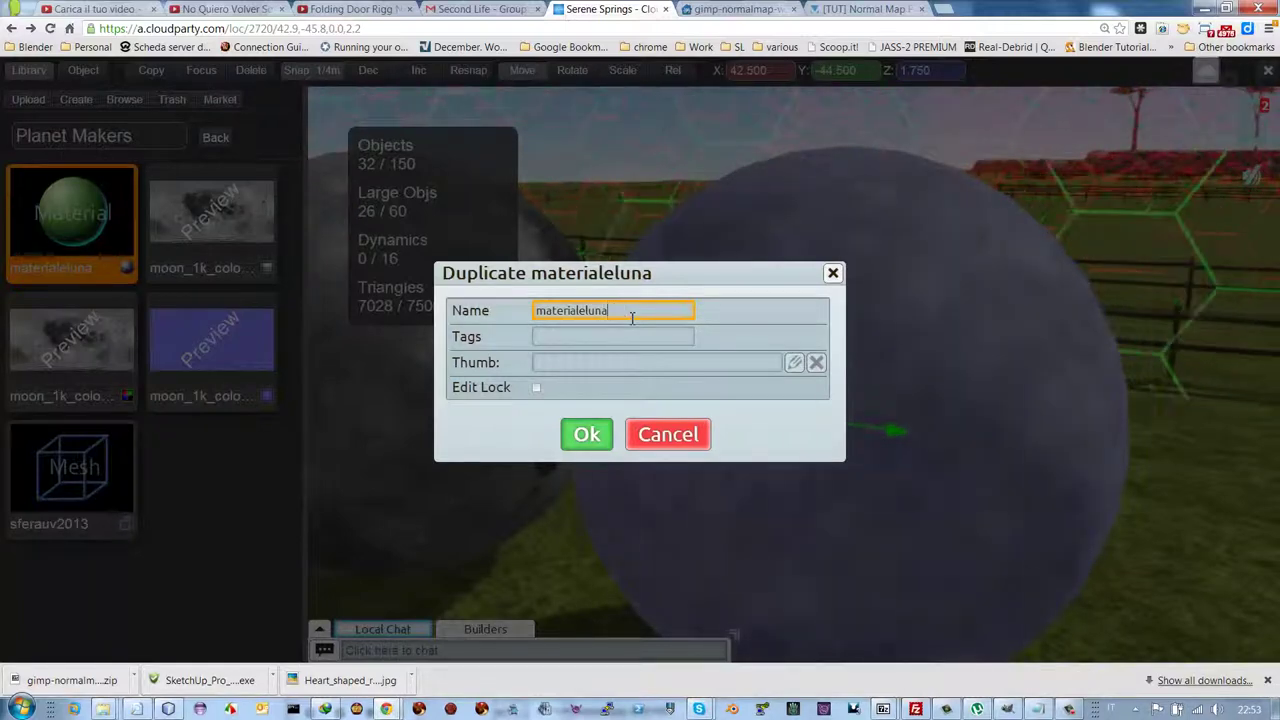
pyautogui.click(587, 436)
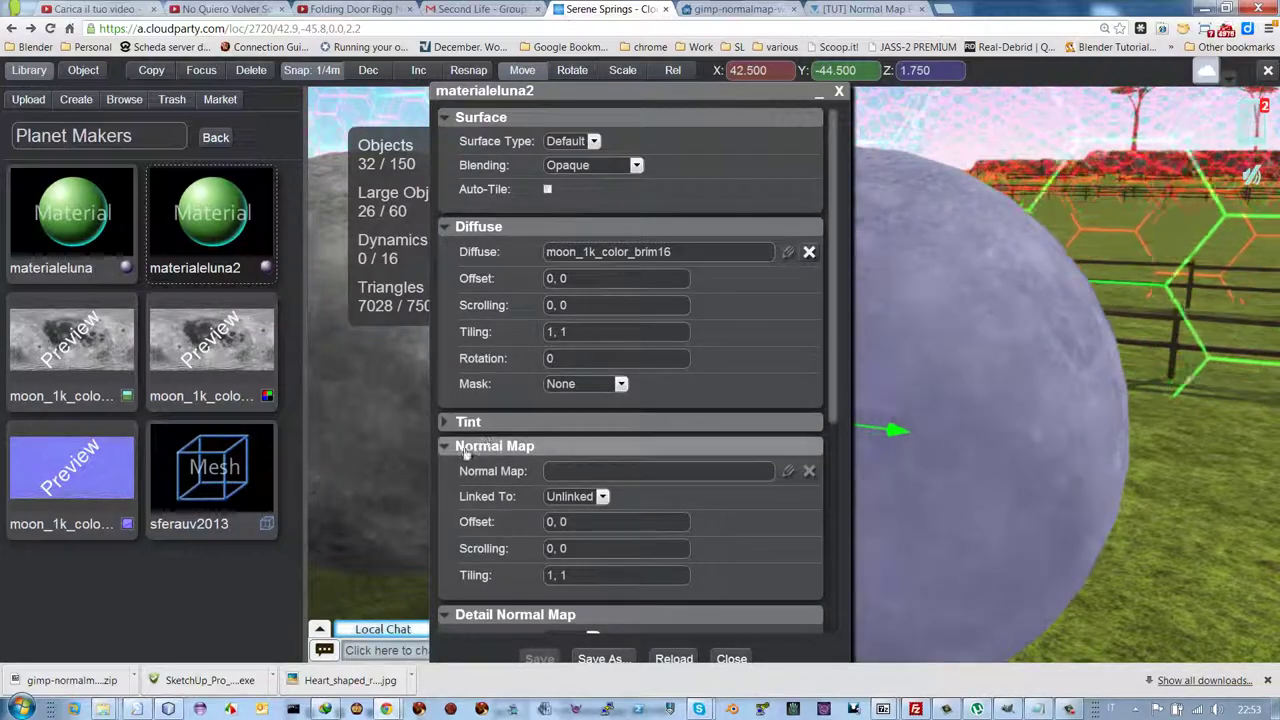
# Assign the moon_1k_color_brim16 normal map texture to materialeluna2, then save the material and close its editor
pyautogui.click(614, 477)
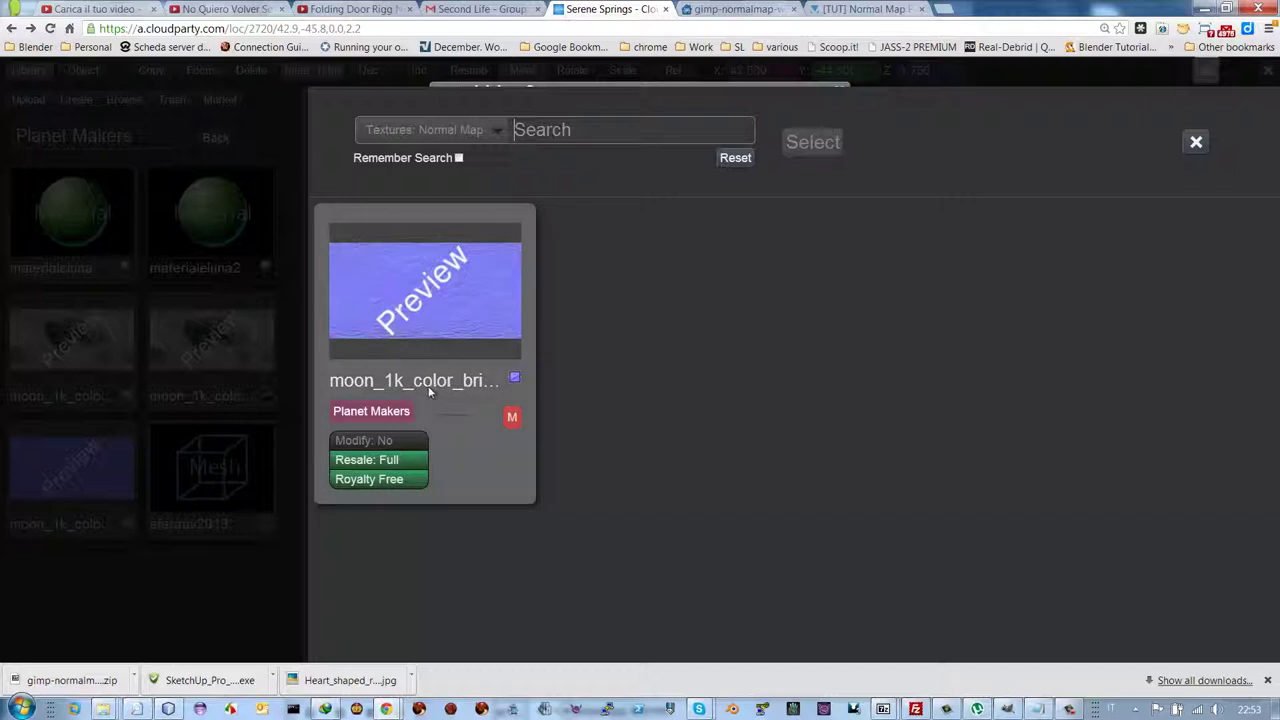
pyautogui.doubleClick(413, 314)
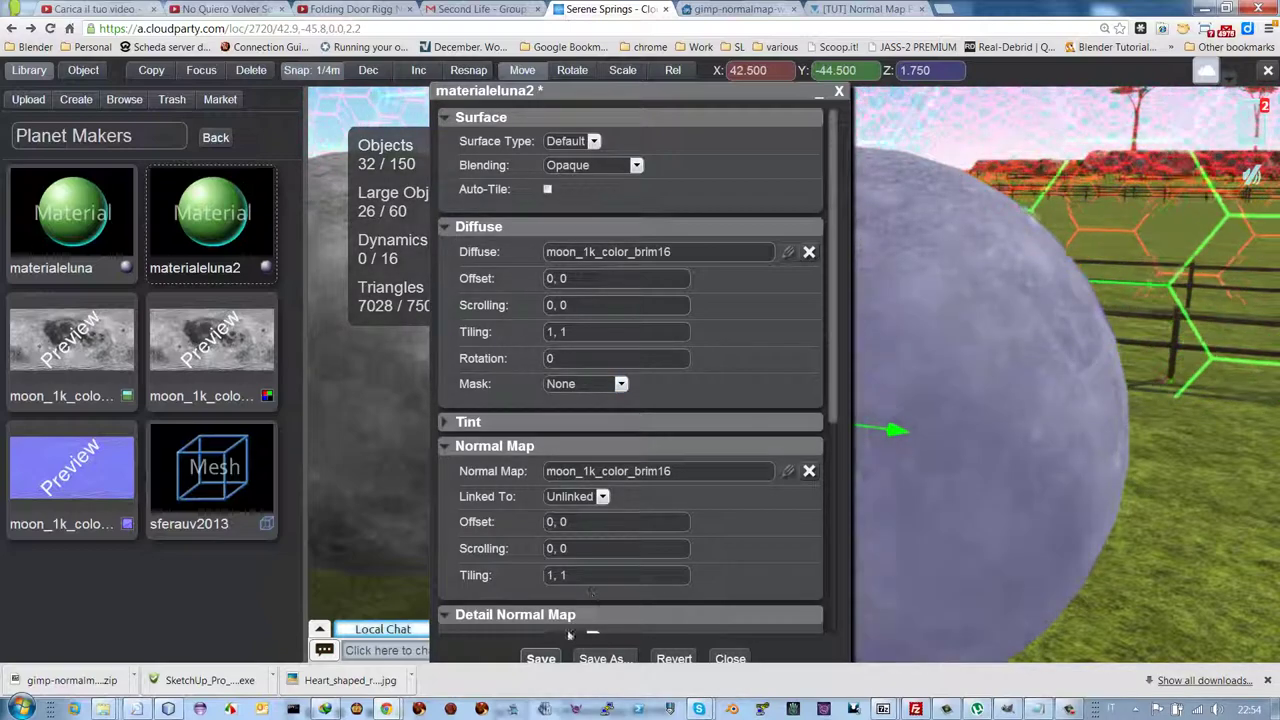
pyautogui.click(540, 659)
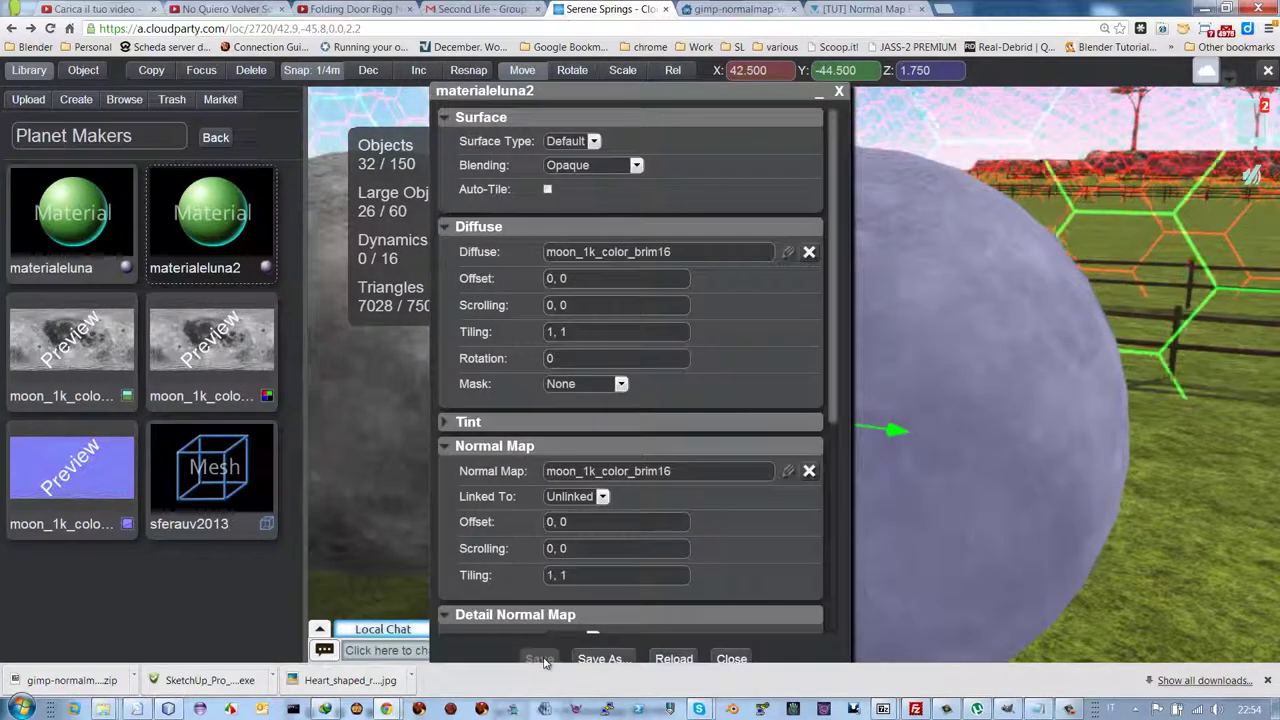
pyautogui.click(838, 91)
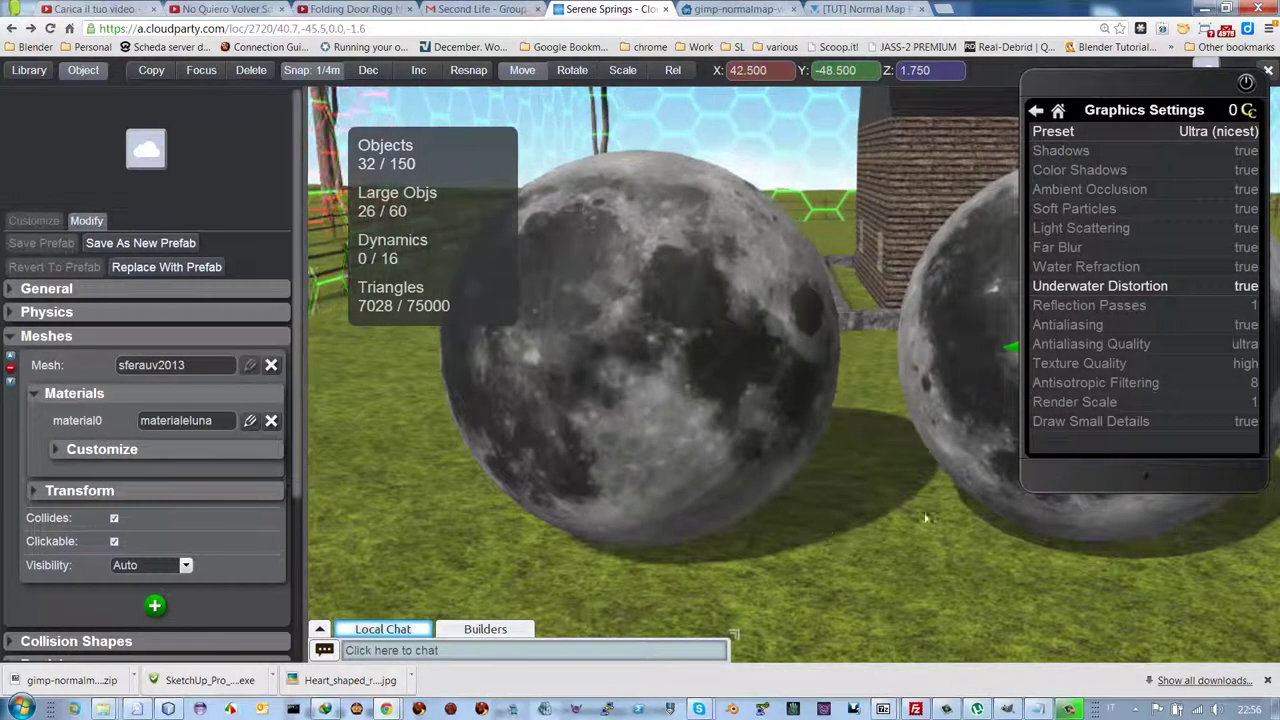
# Close the graphics settings, assign materialeluna2 to the copied moon as material0, and leave build mode to view it in the world
pyautogui.click(1246, 82)
pyautogui.moveTo(1039, 388); pyautogui.dragTo(918, 494)
pyautogui.press('f')
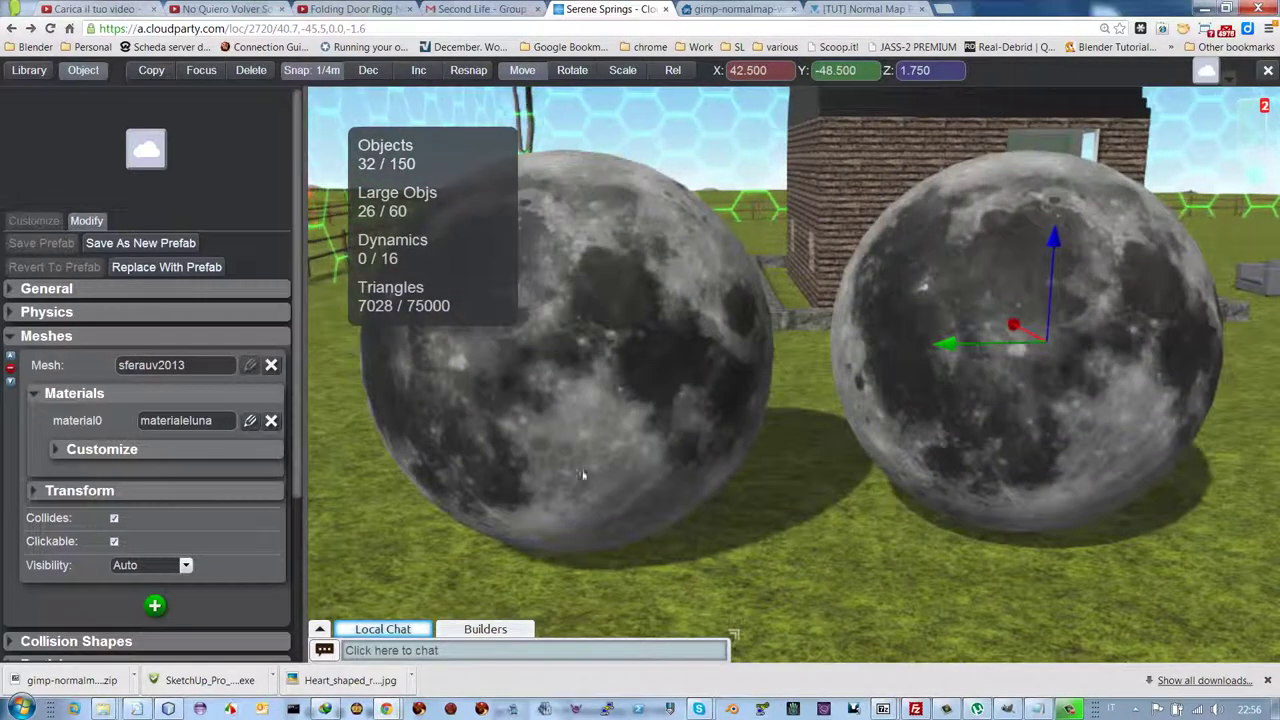
pyautogui.click(195, 422)
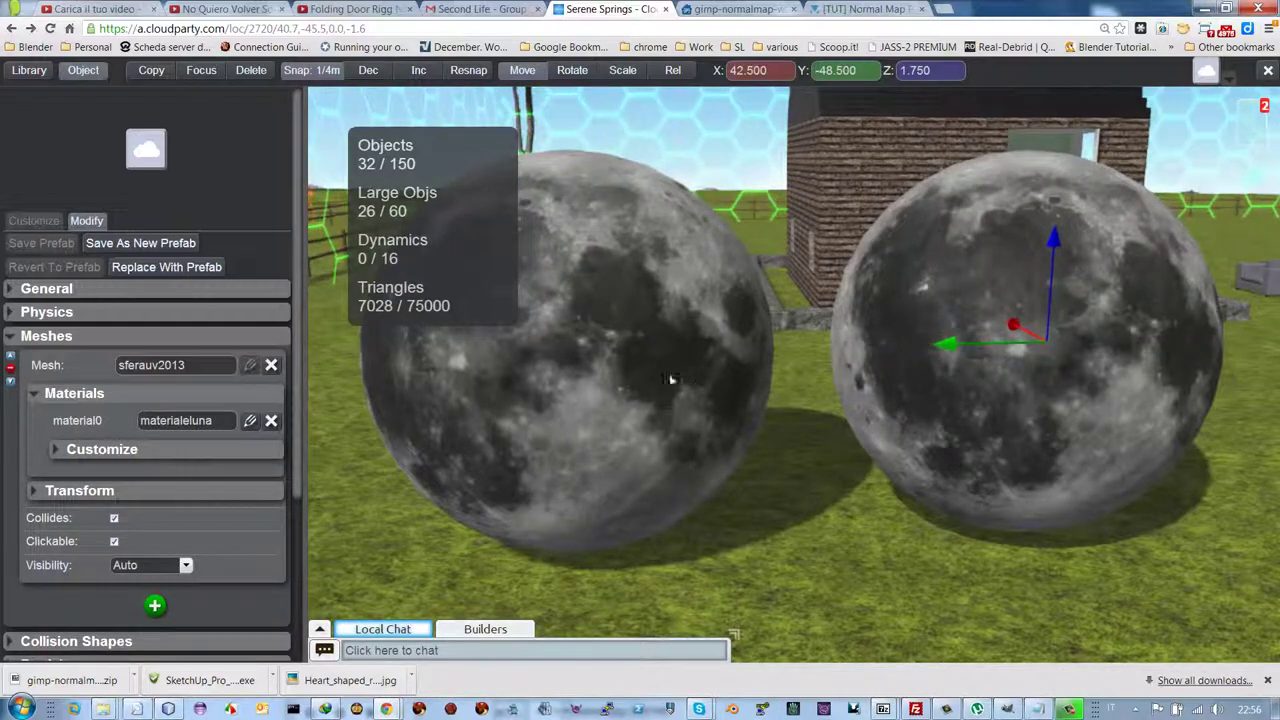
pyautogui.click(582, 364)
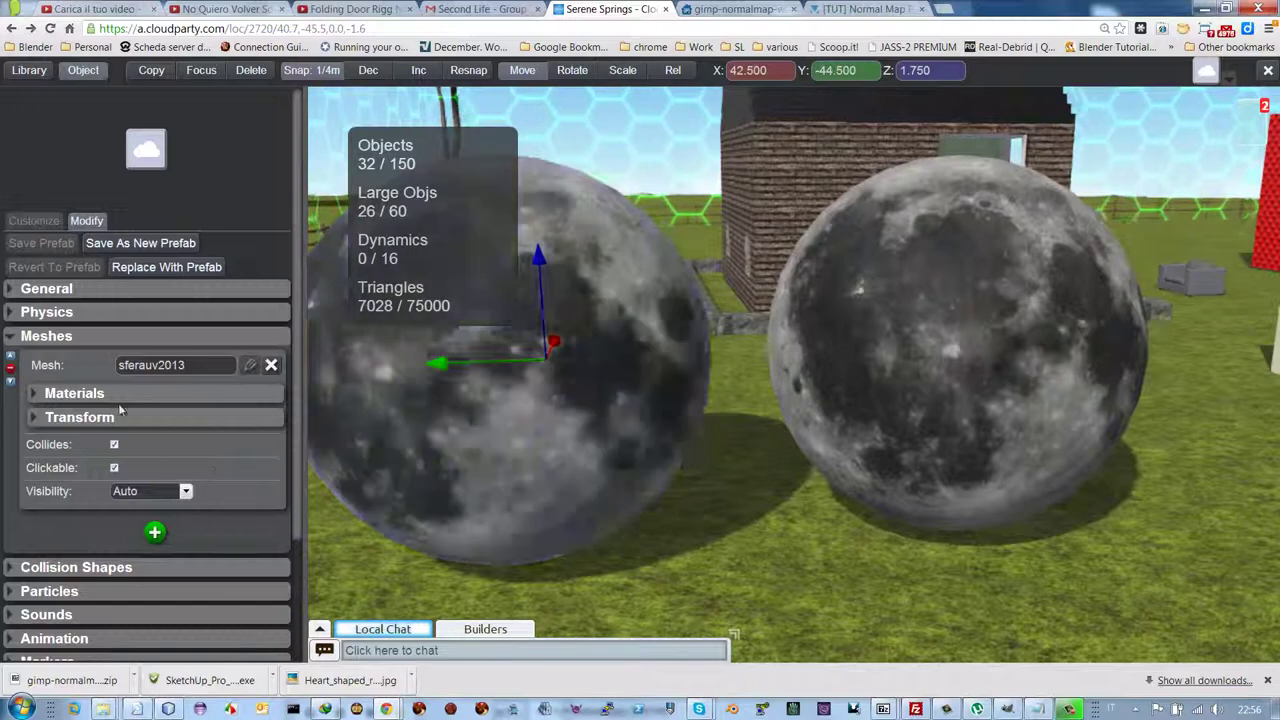
pyautogui.click(44, 396)
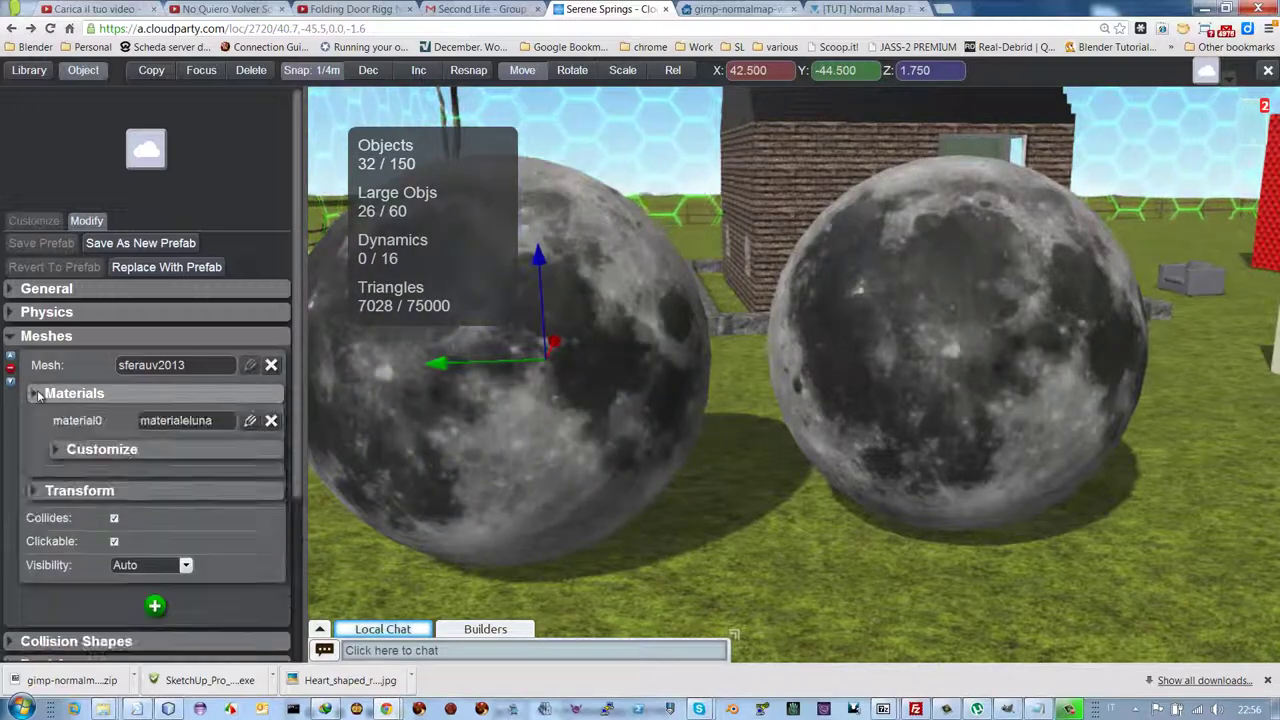
pyautogui.click(196, 424)
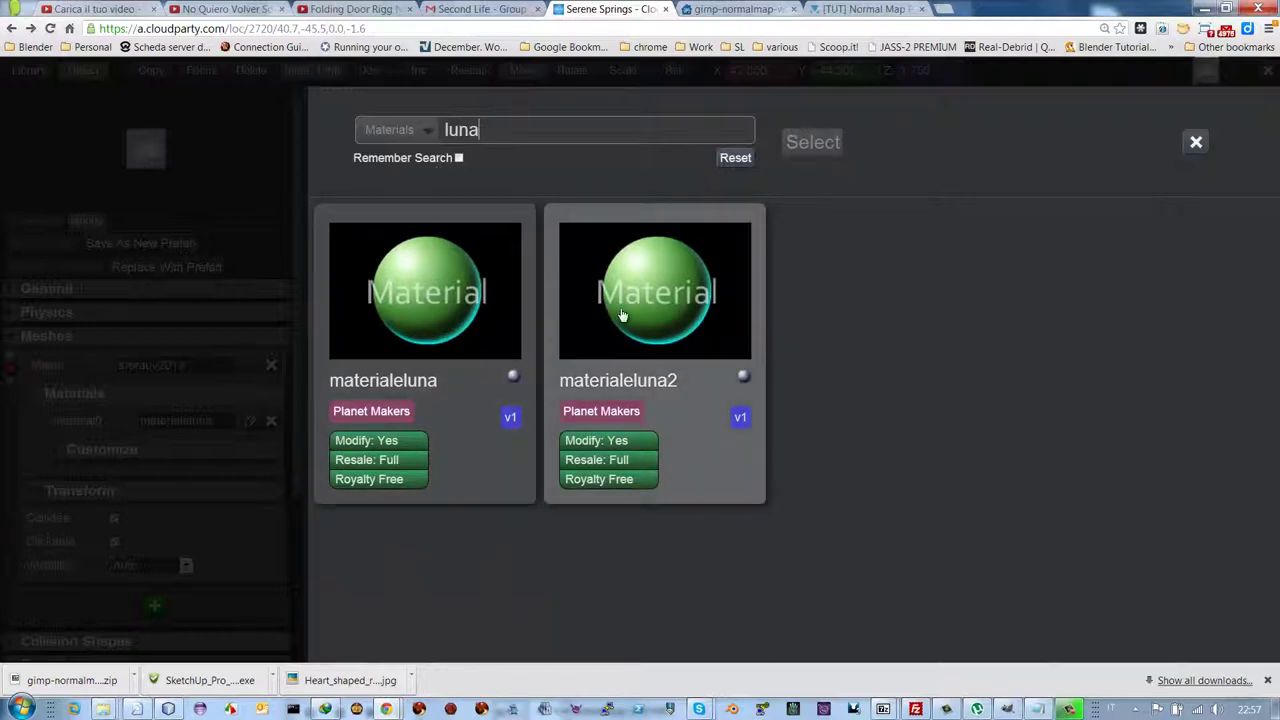
pyautogui.doubleClick(620, 316)
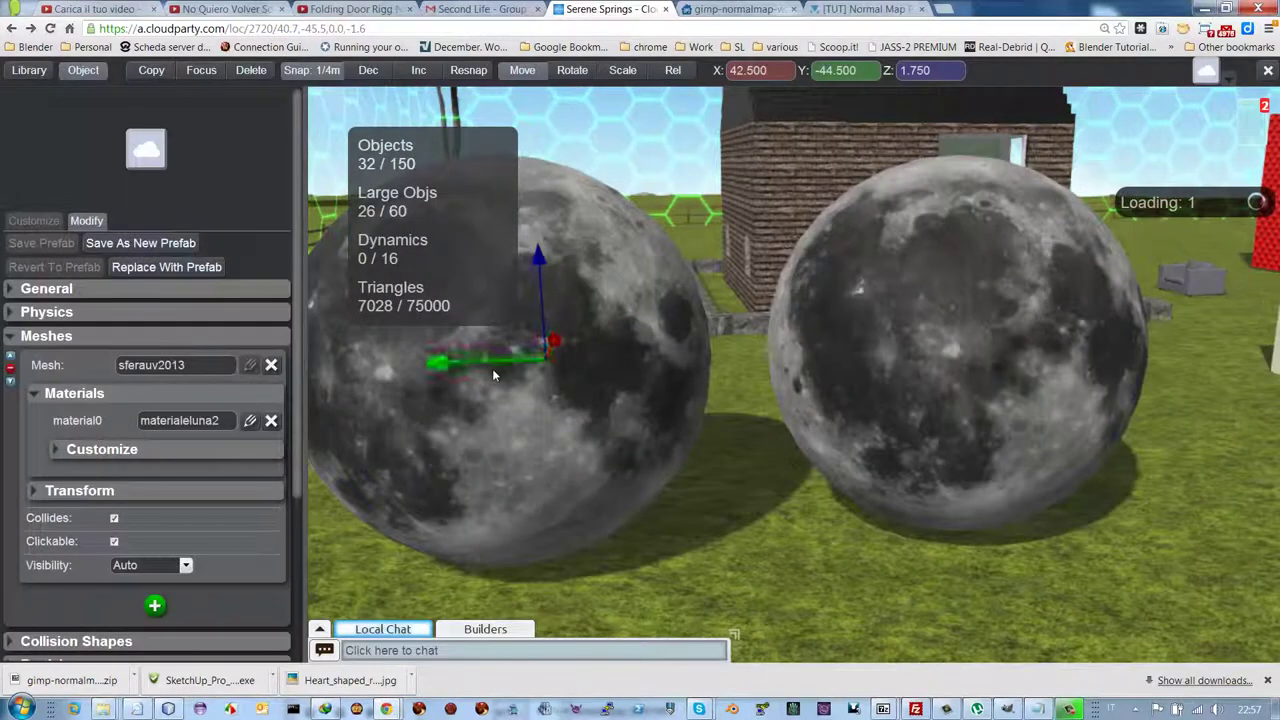
pyautogui.press('Escape')
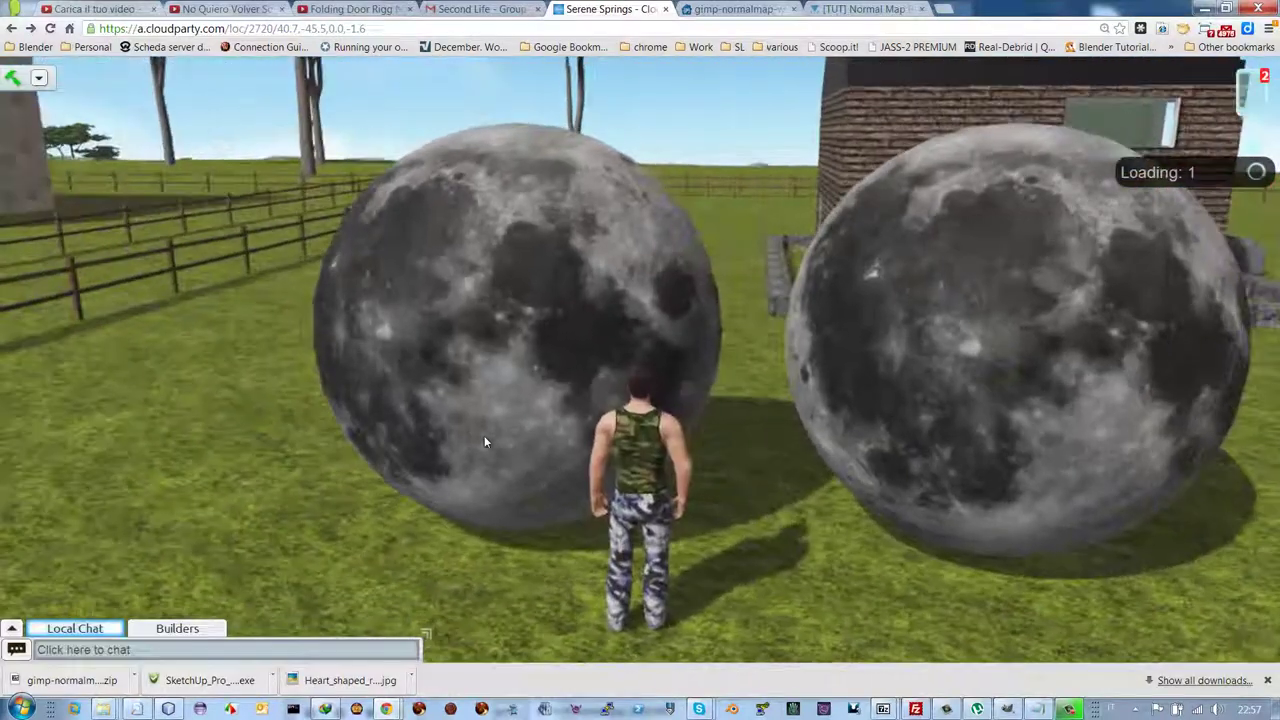
pyautogui.press('Left')
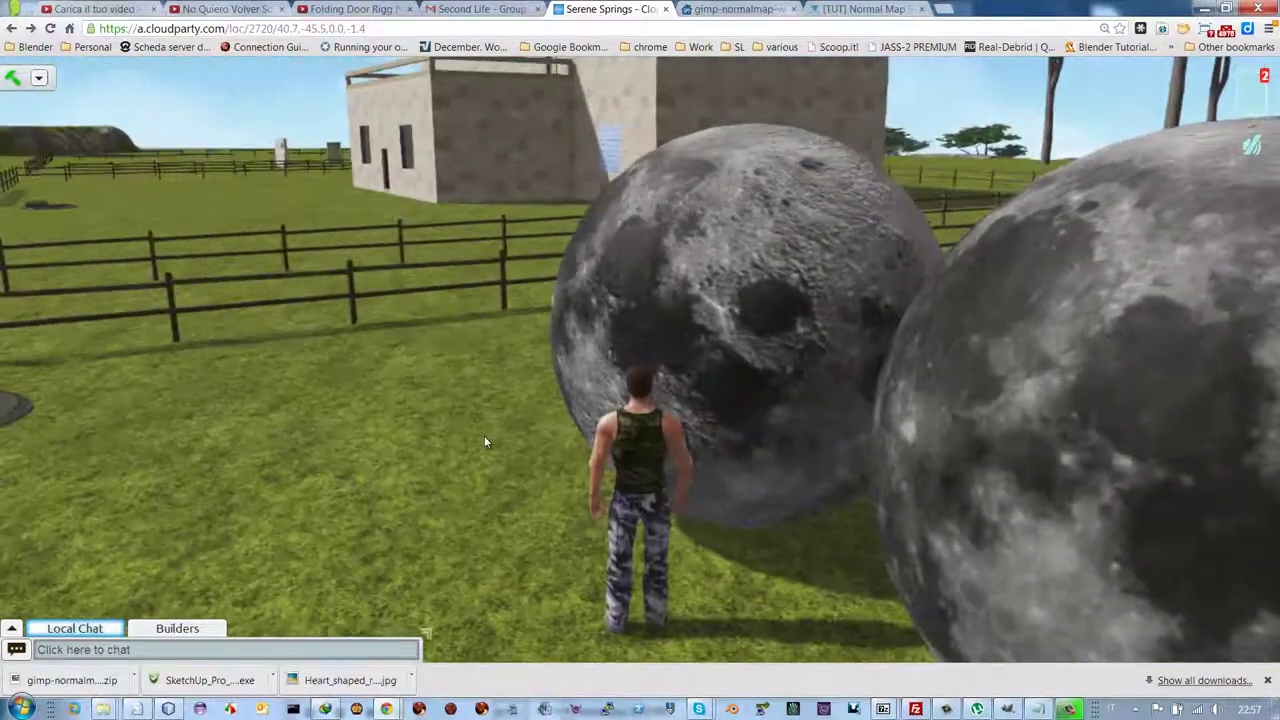
# Walk the avatar around both moons to compare the normal-mapped surface with the plain one from several sides and lighting angles
pyautogui.press('Right')
pyautogui.press('Down')
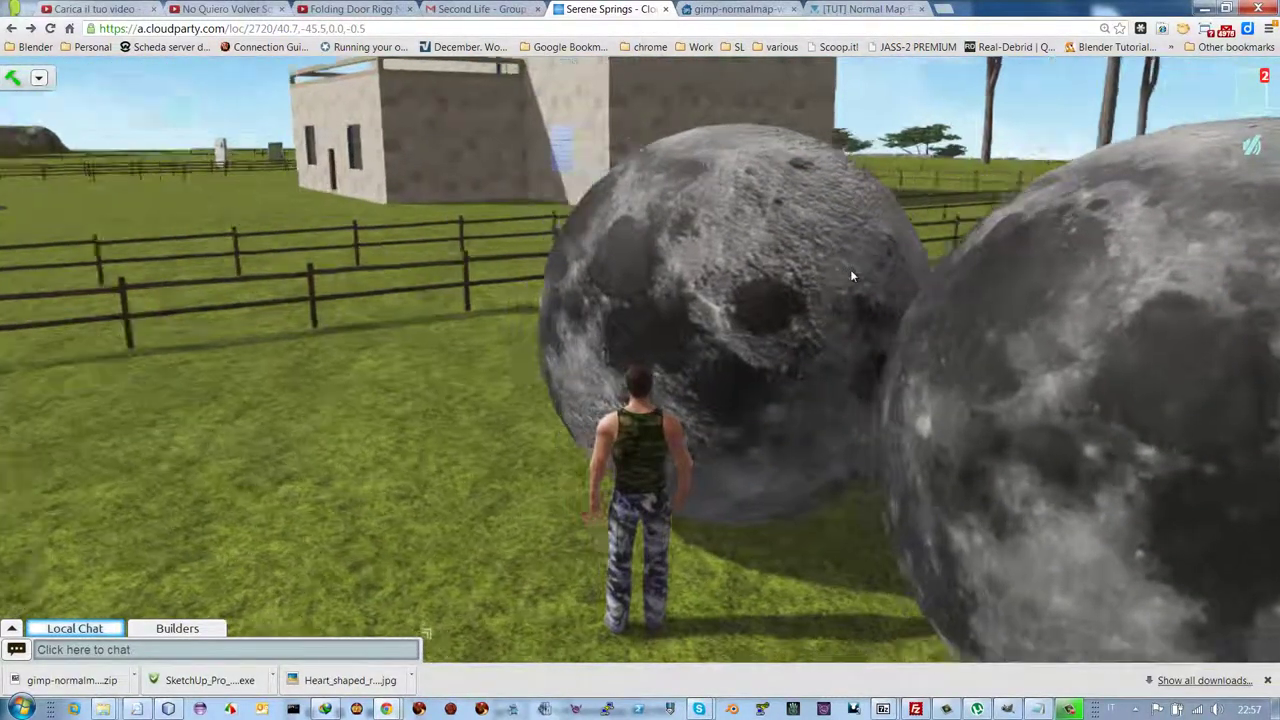
pyautogui.press('Right')
pyautogui.press('Up')
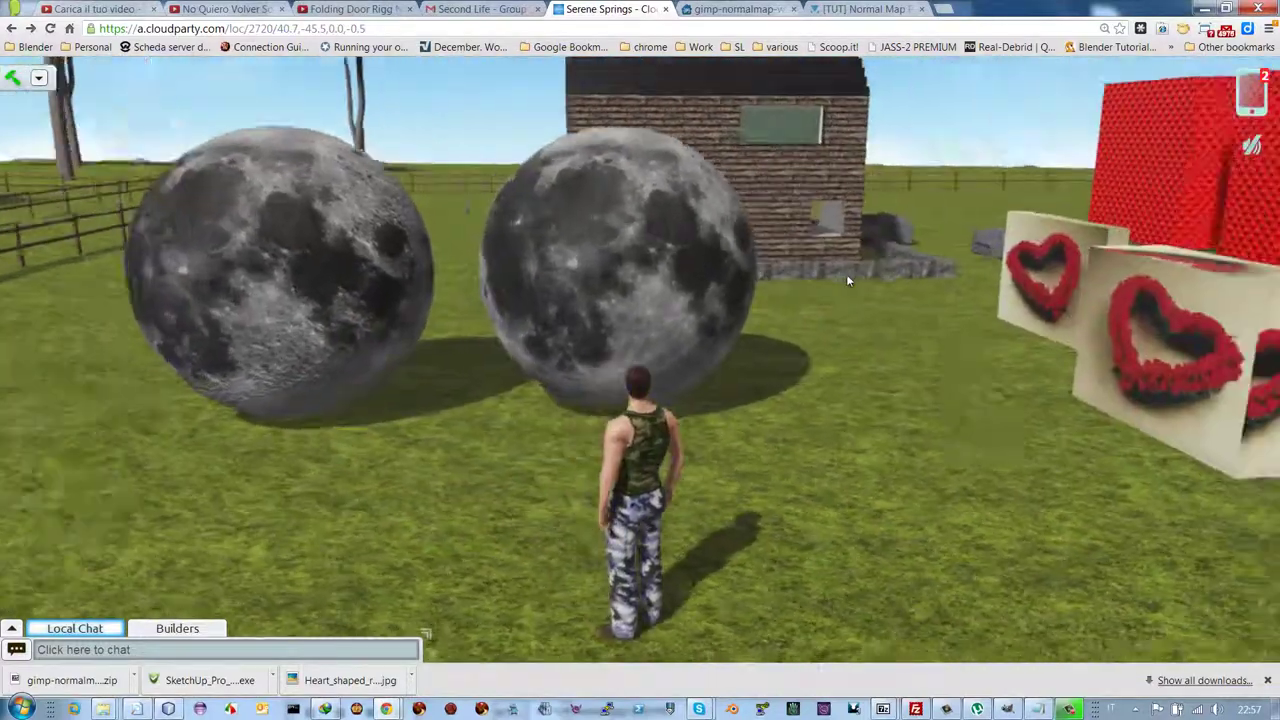
pyautogui.press('Left')
pyautogui.press('Left')
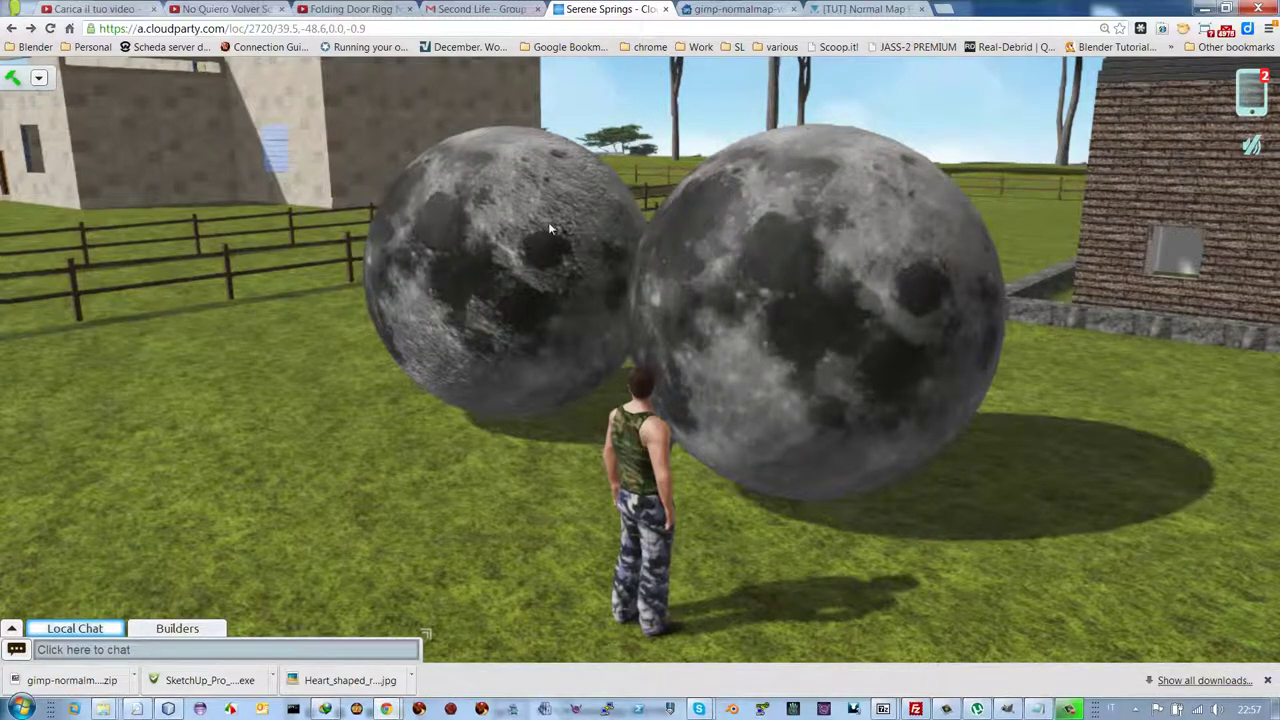
pyautogui.press('Left')
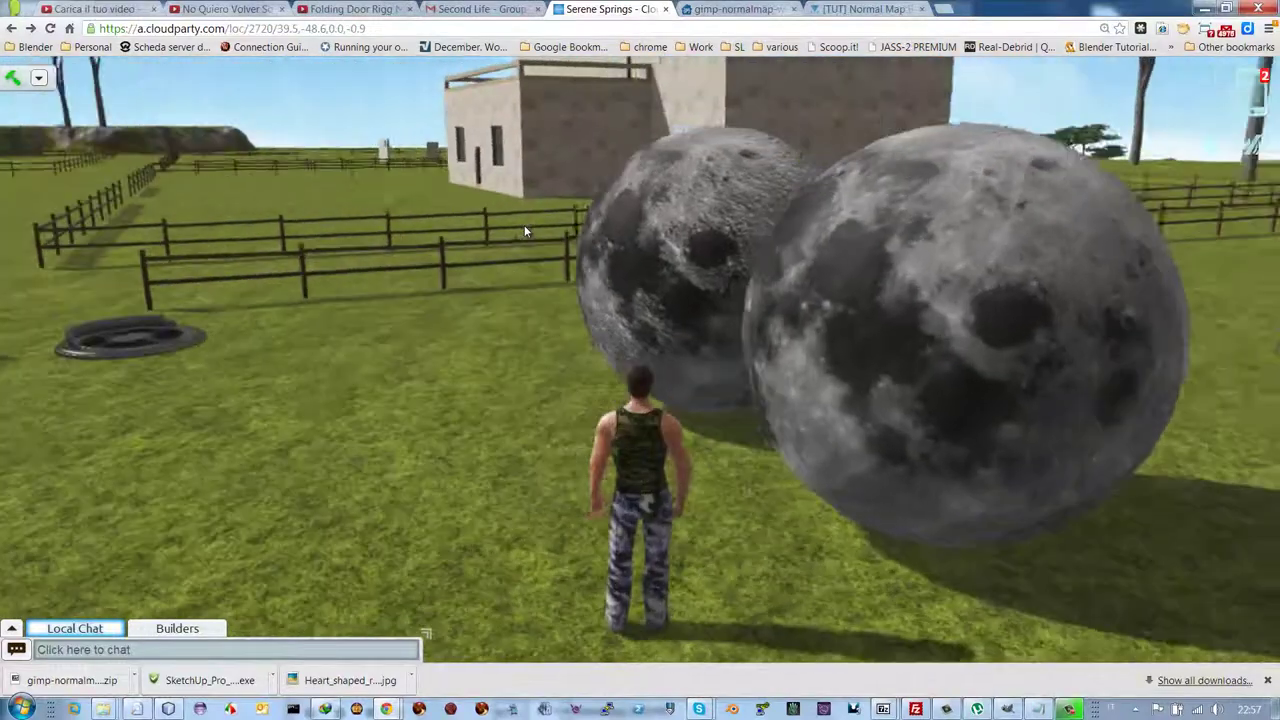
pyautogui.press('Up')
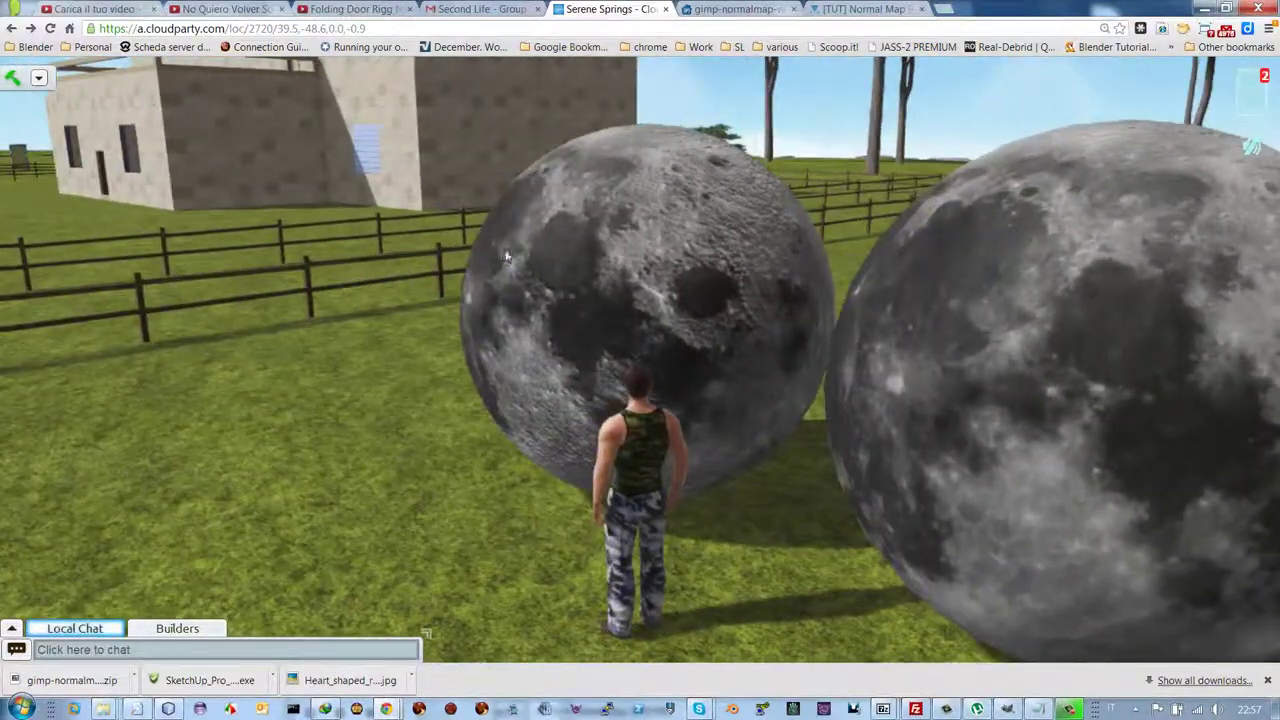
pyautogui.press('Right')
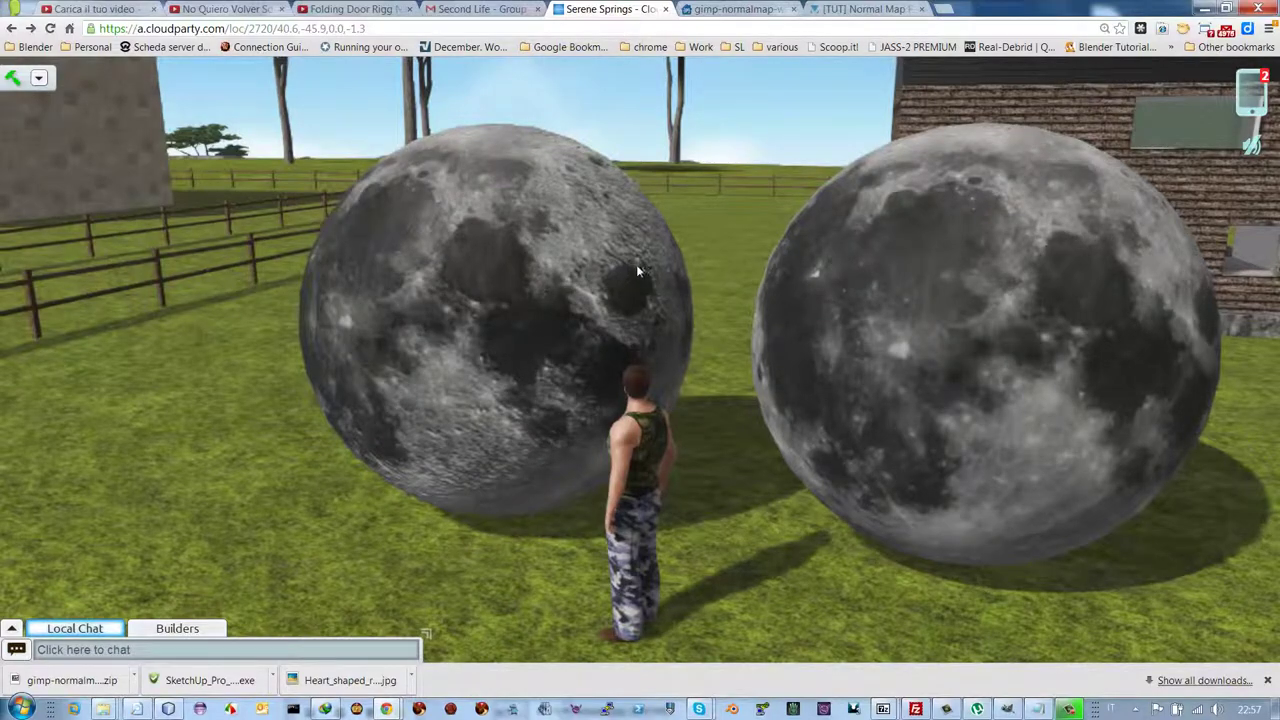
pyautogui.press('Left')
pyautogui.press('Down')
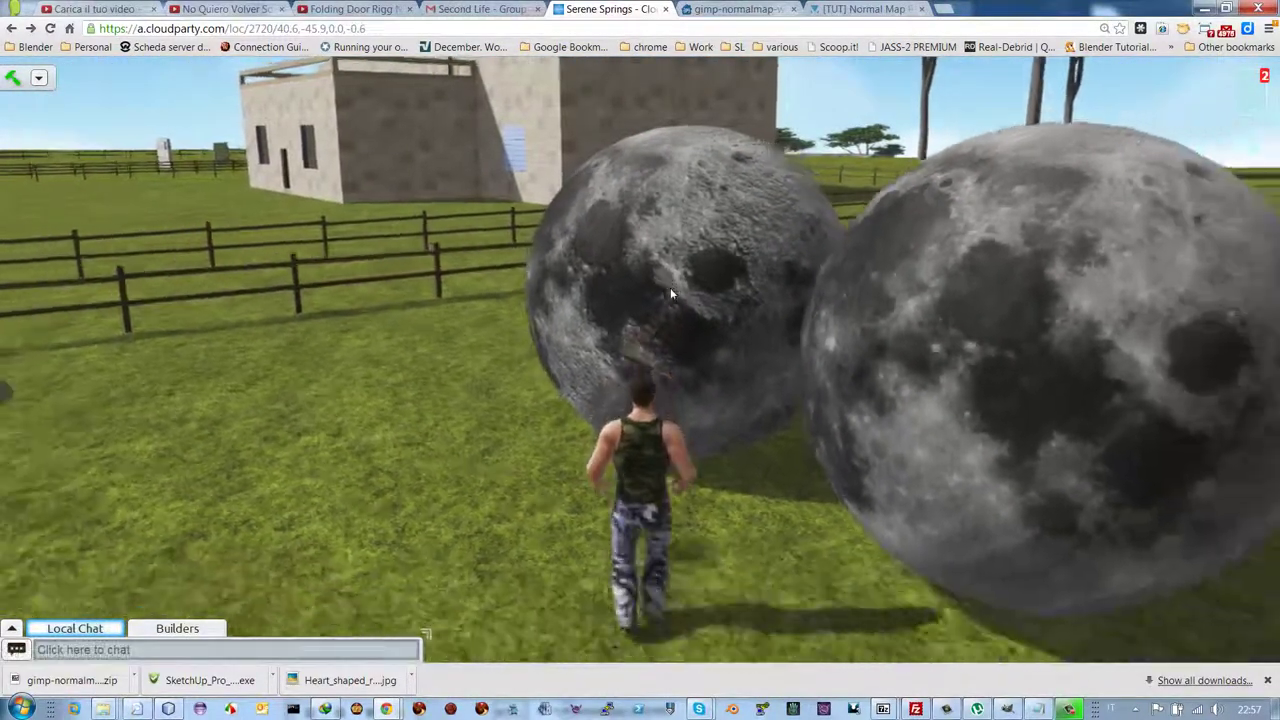
pyautogui.press('Up')
pyautogui.press('Left')
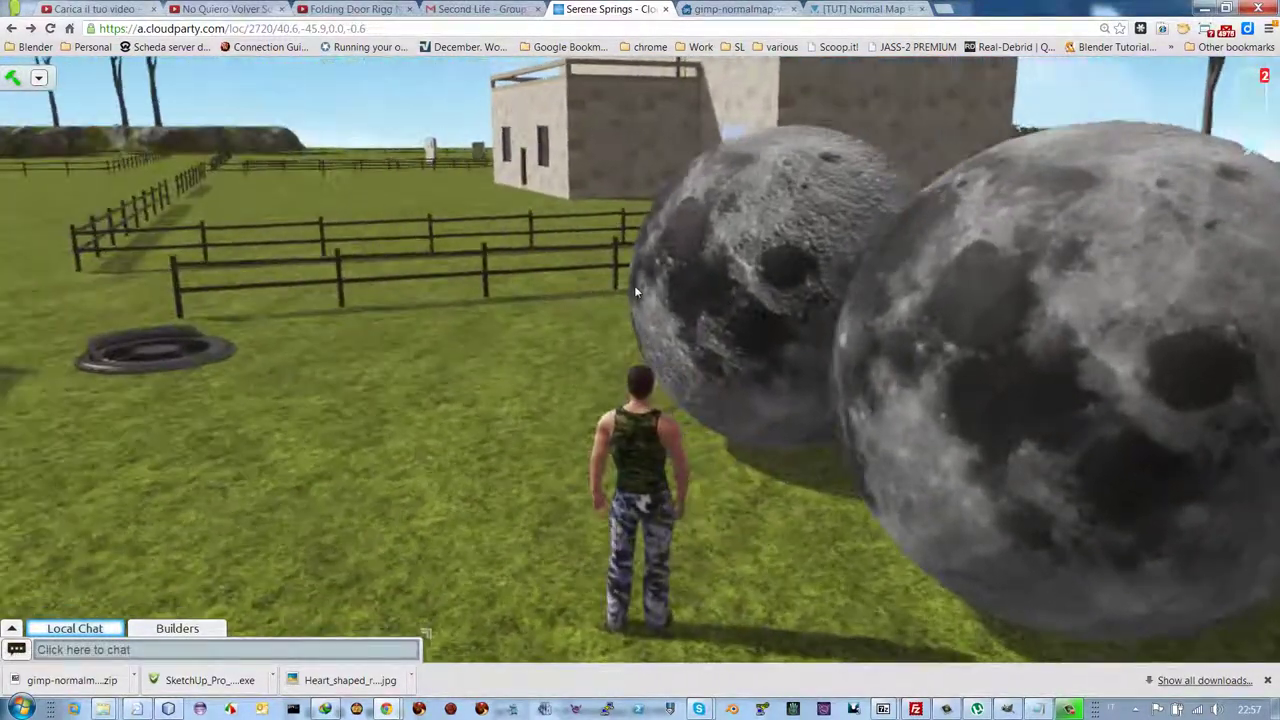
pyautogui.press('Right')
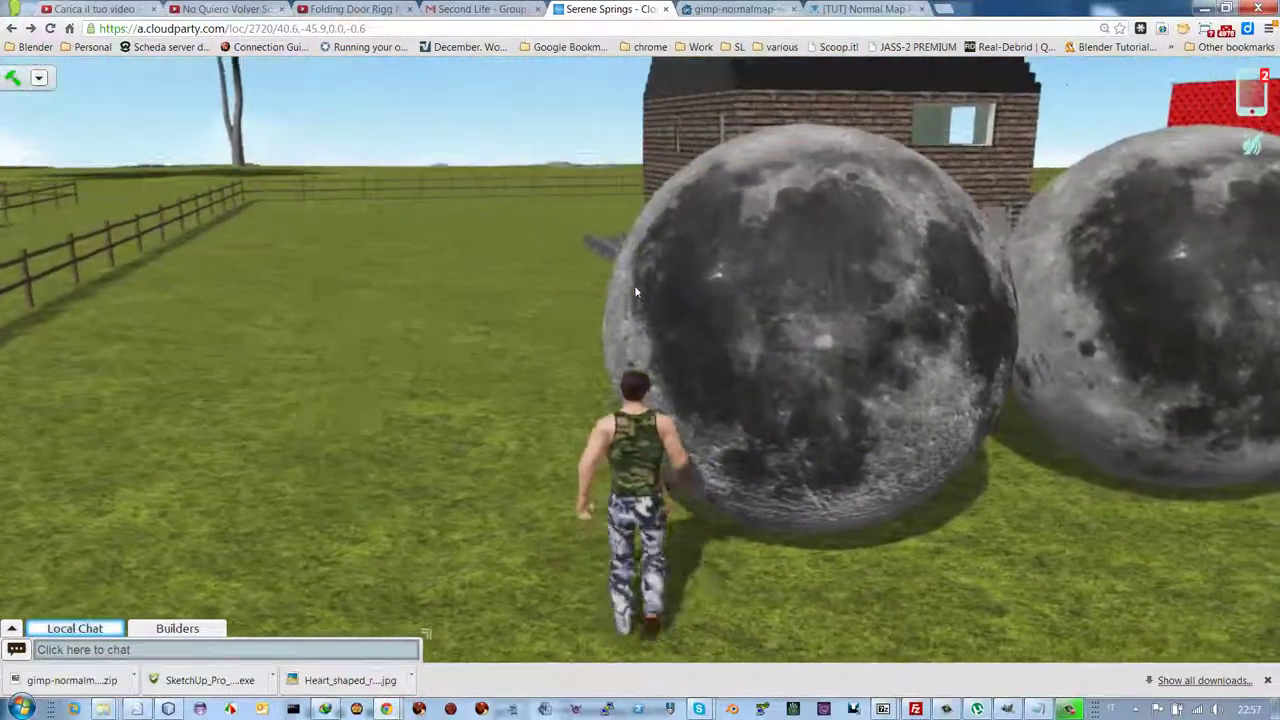
pyautogui.press('Up')
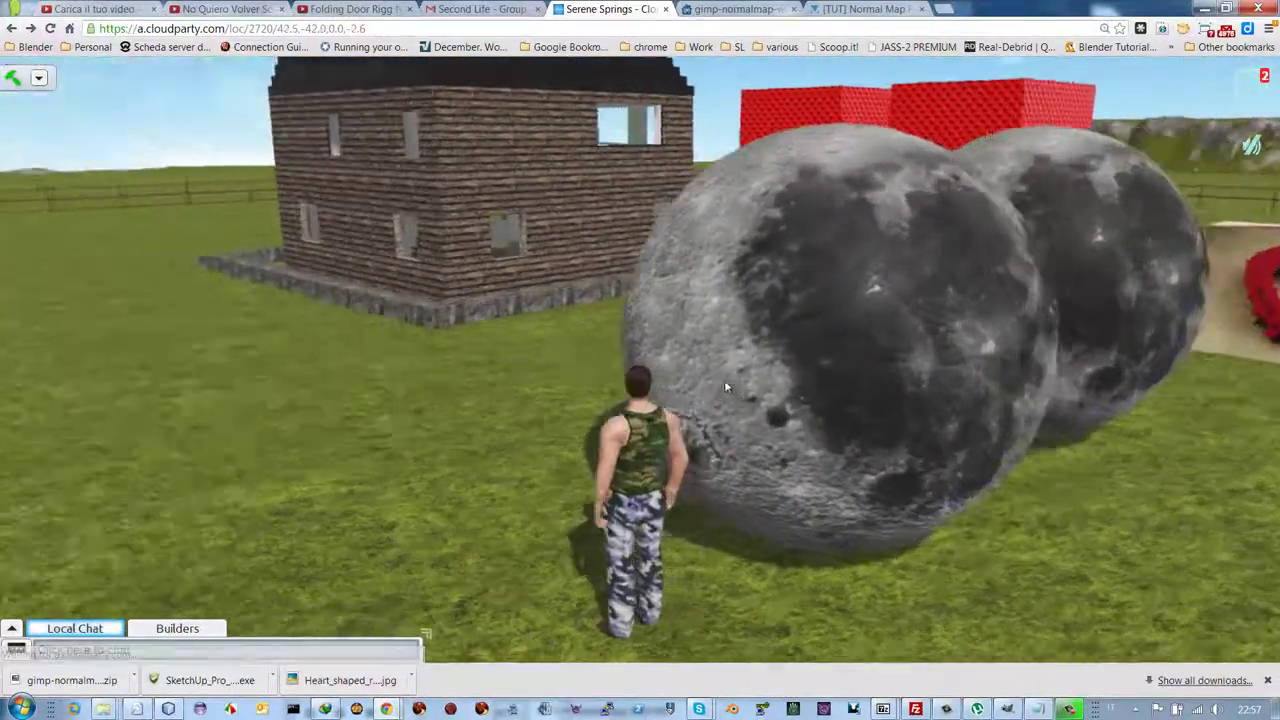
pyautogui.press('Right')
pyautogui.press('Right')
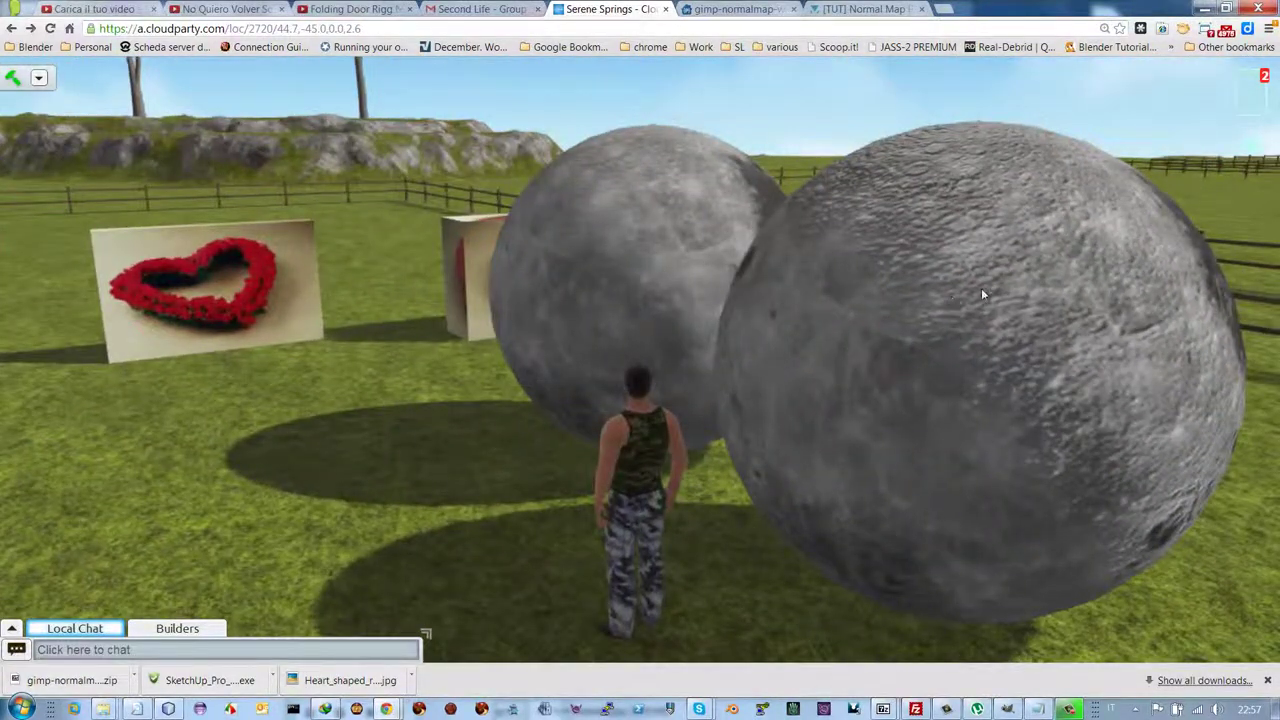
pyautogui.press('Right')
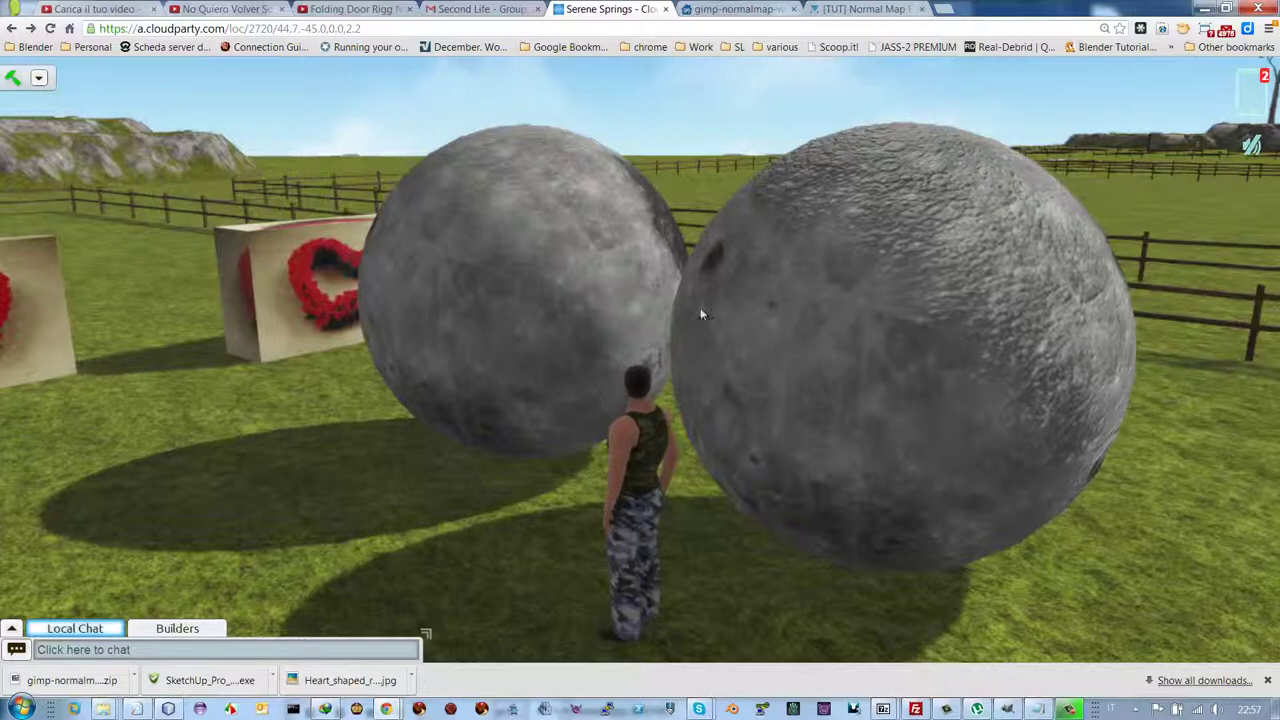
pyautogui.press('Left')
pyautogui.press('Up')
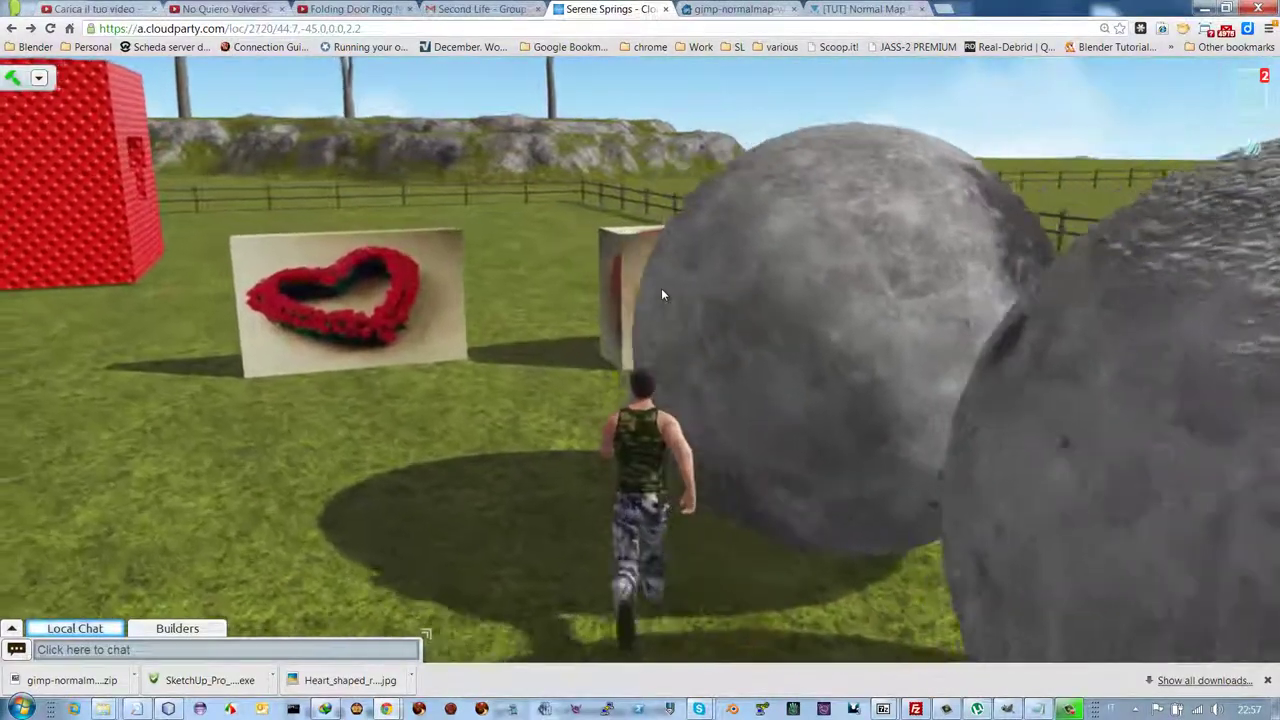
pyautogui.press('Right')
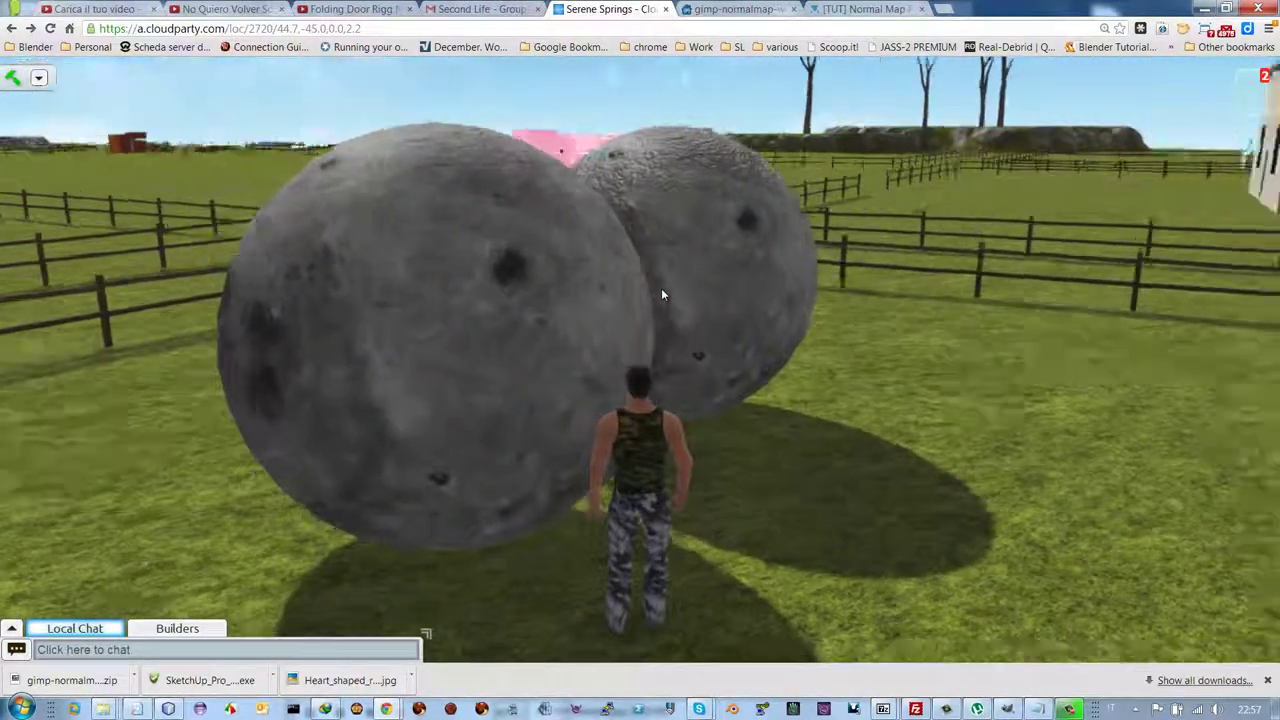
pyautogui.press('Left')
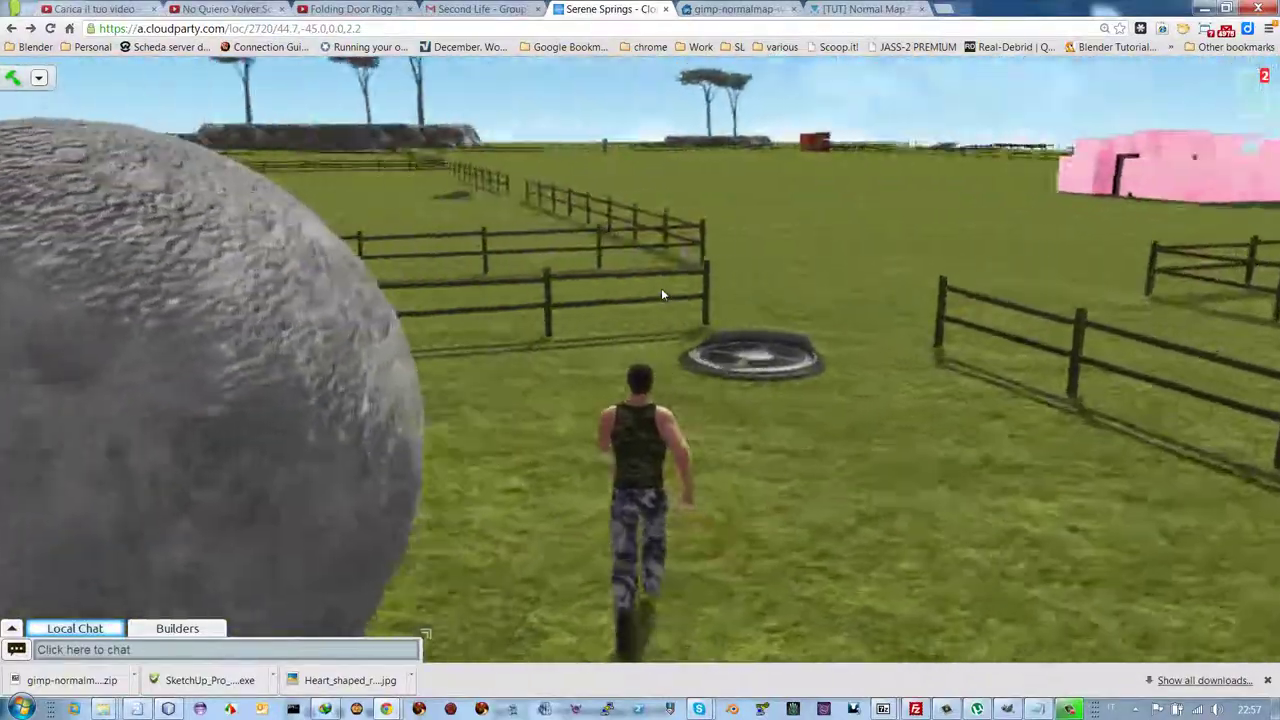
pyautogui.press('Left')
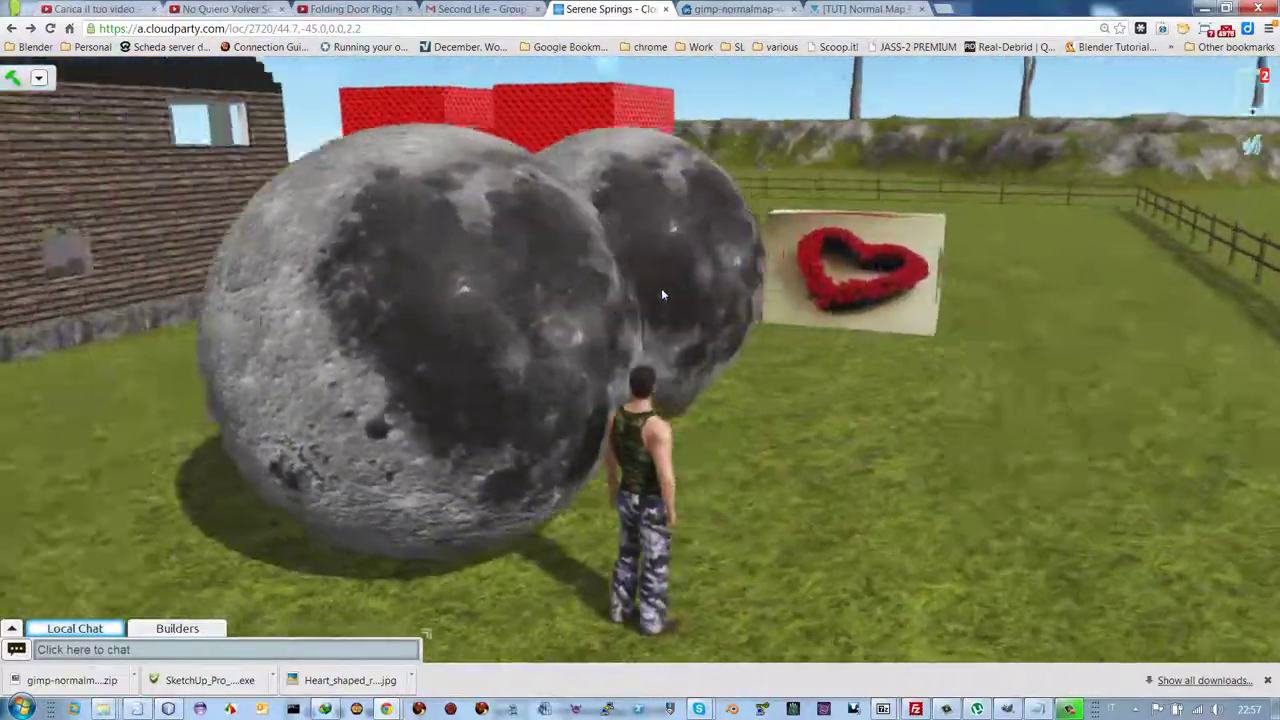
pyautogui.press('Left')
pyautogui.press('Right')
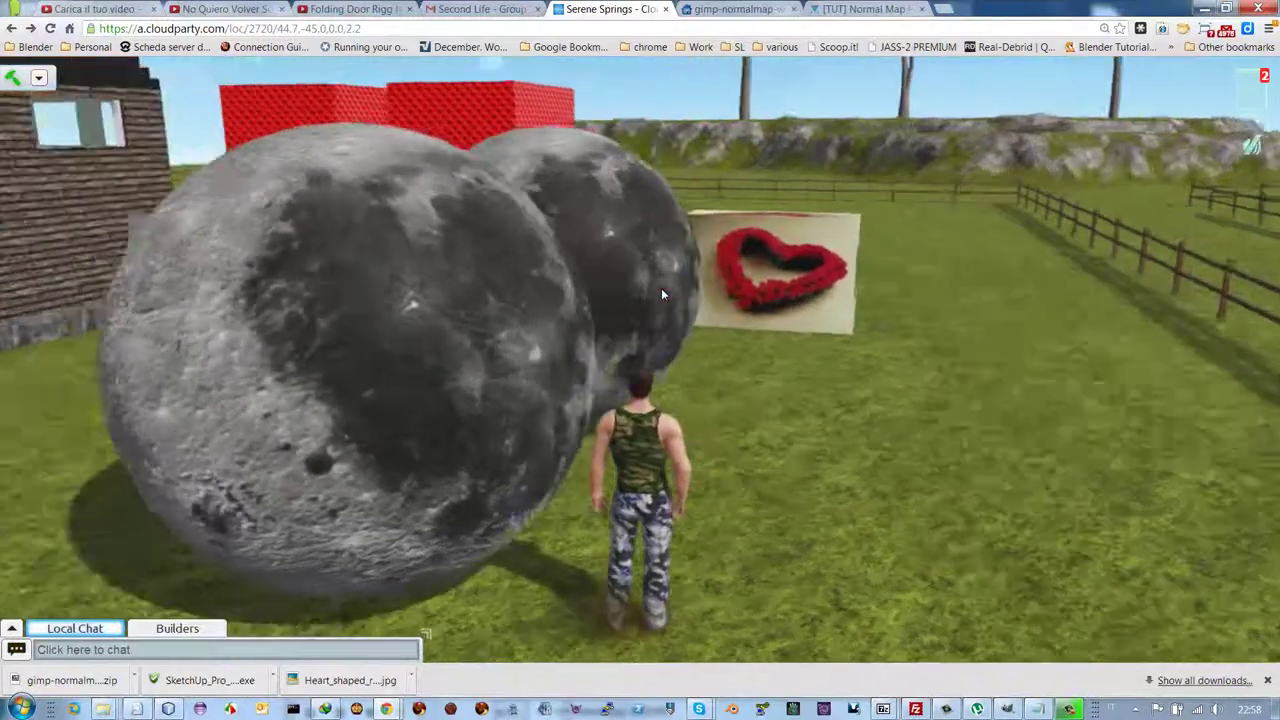
pyautogui.press('Left')
# Make a copy of the normal-mapped moon and move it along the Y axis to -40.750
pyautogui.rightClick(660, 330)
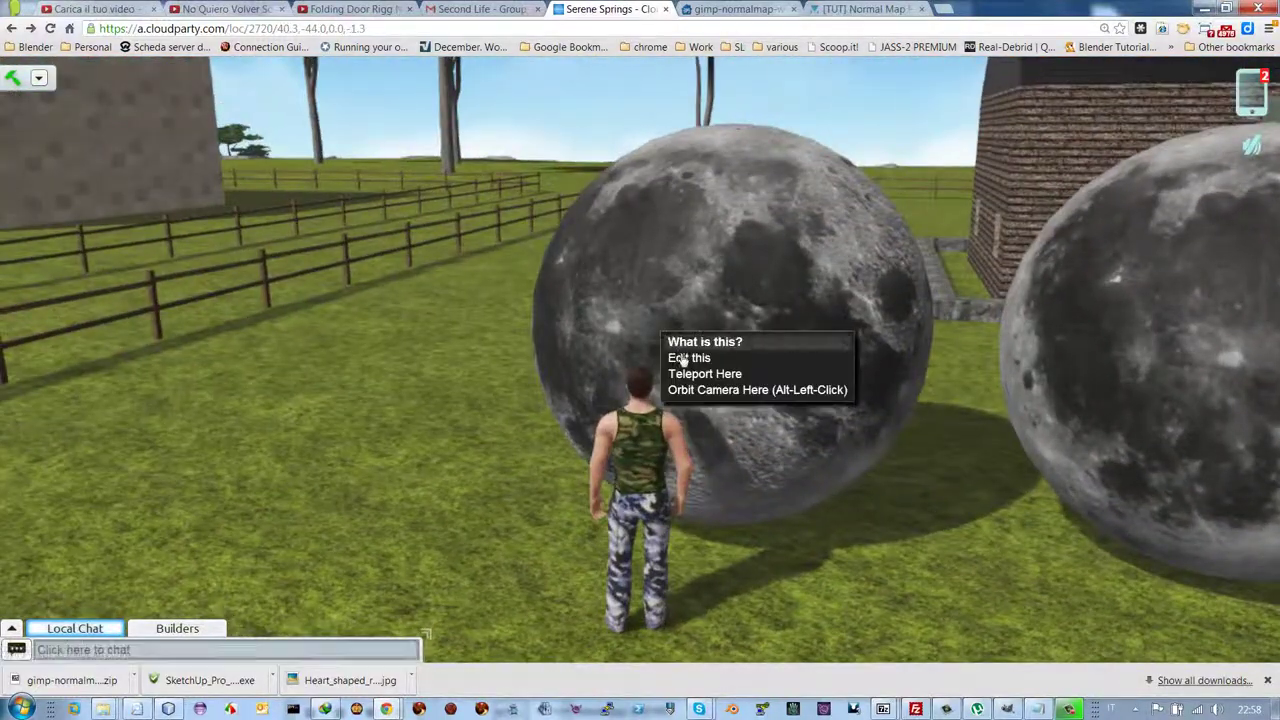
pyautogui.click(688, 358)
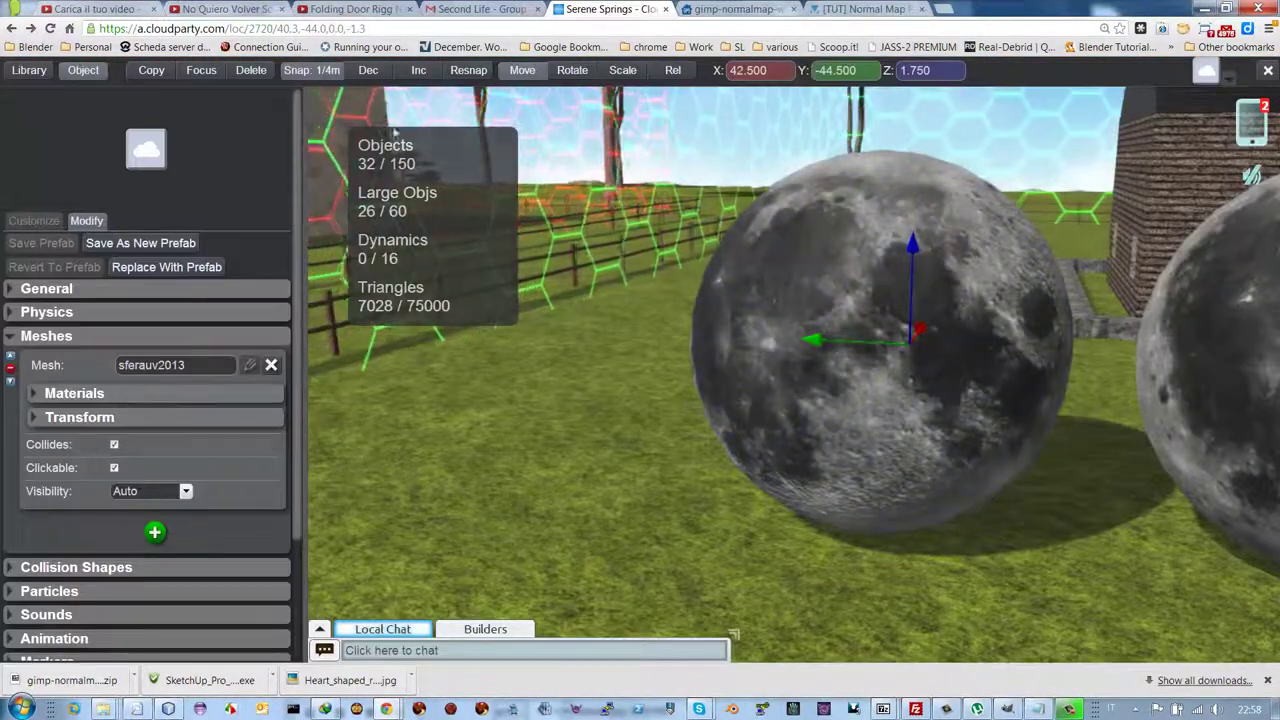
pyautogui.click(151, 70)
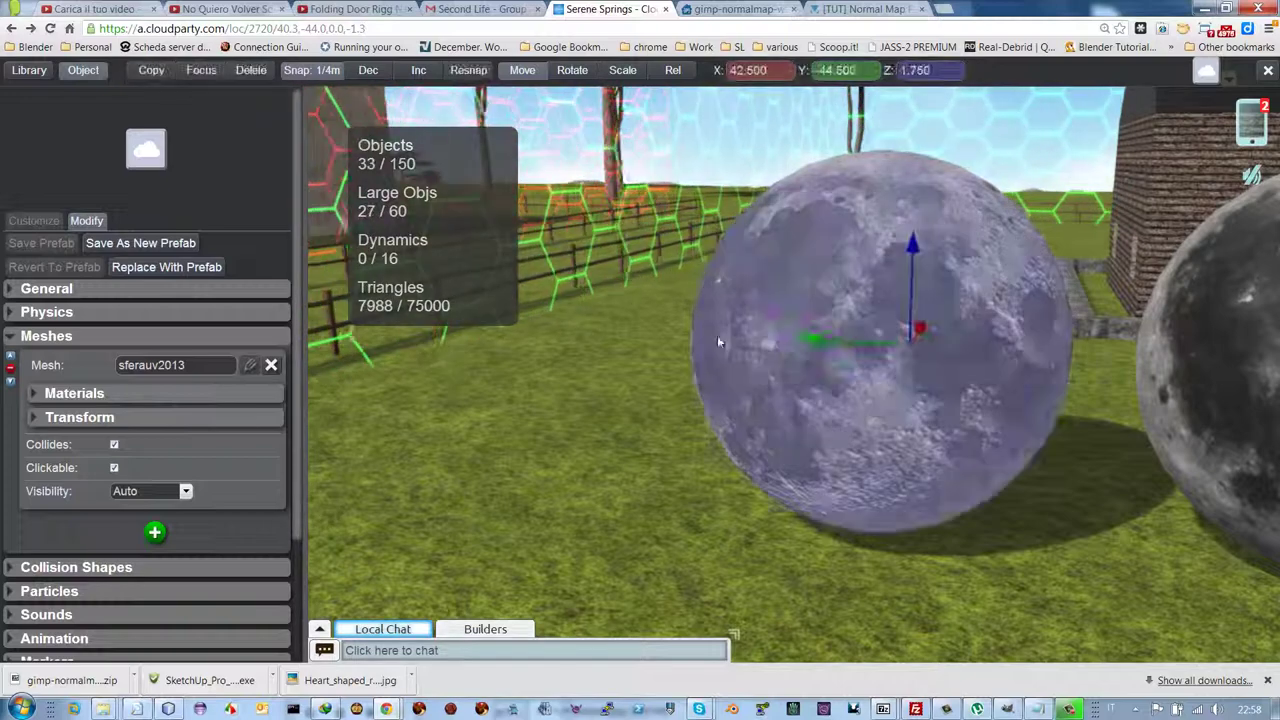
pyautogui.moveTo(815, 342); pyautogui.dragTo(479, 353)
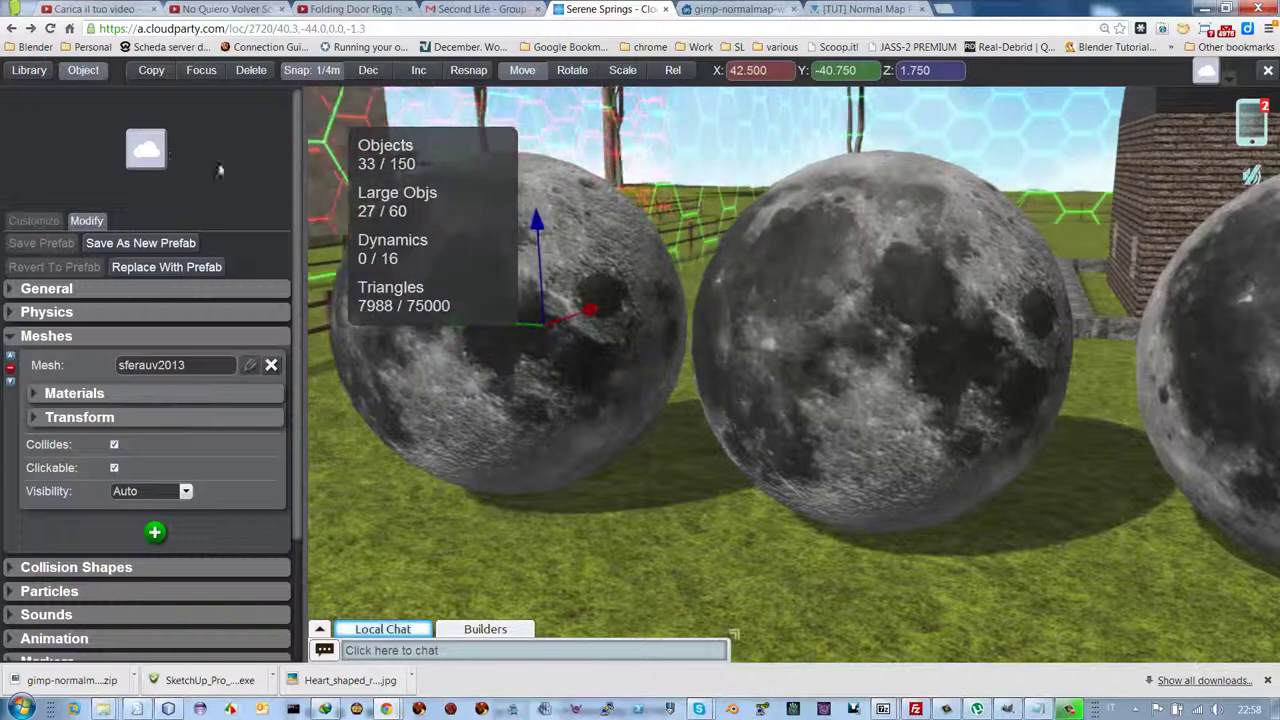
# Duplicate the materialeluna2 material in Planet Makers under the name materialeluna3
pyautogui.click(29, 70)
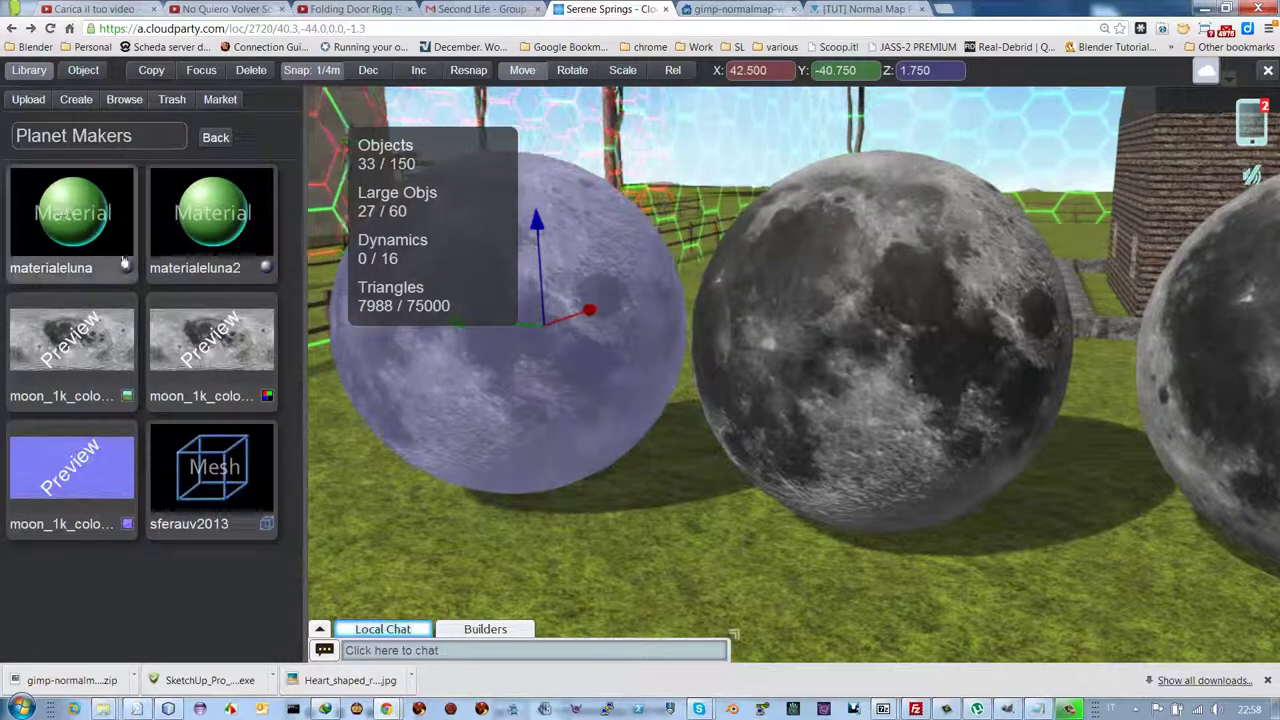
pyautogui.rightClick(205, 236)
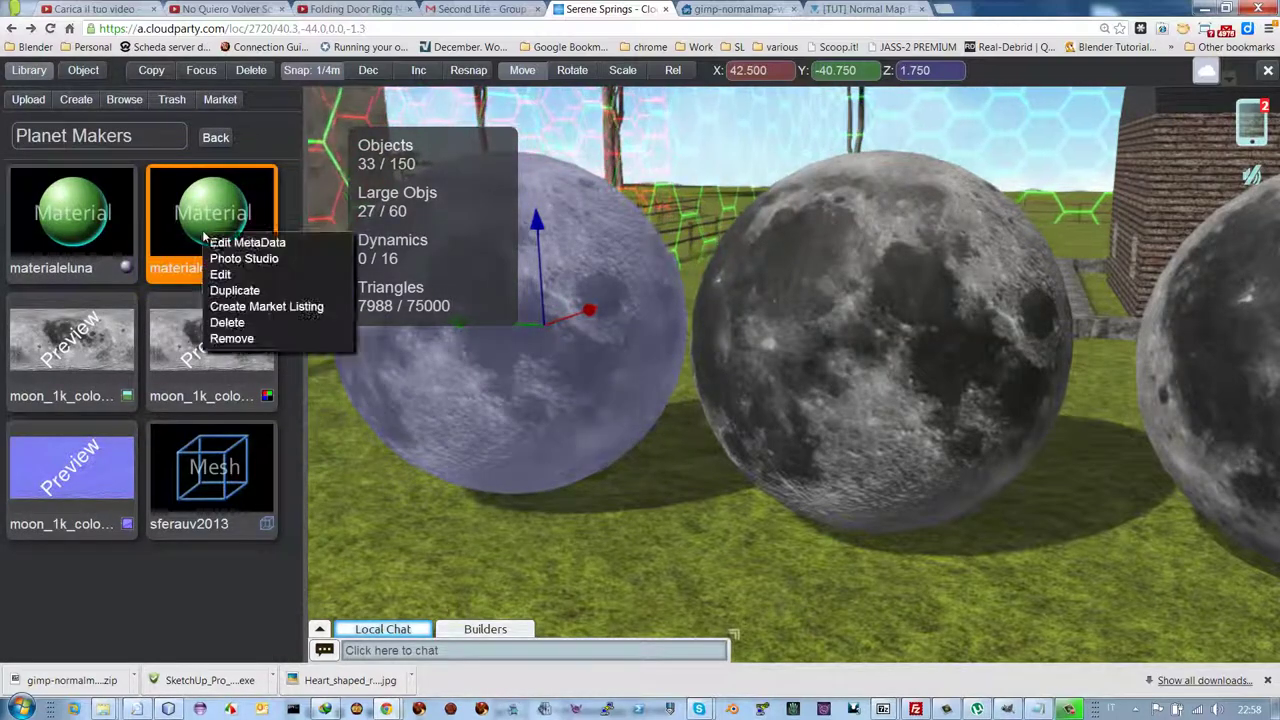
pyautogui.click(225, 291)
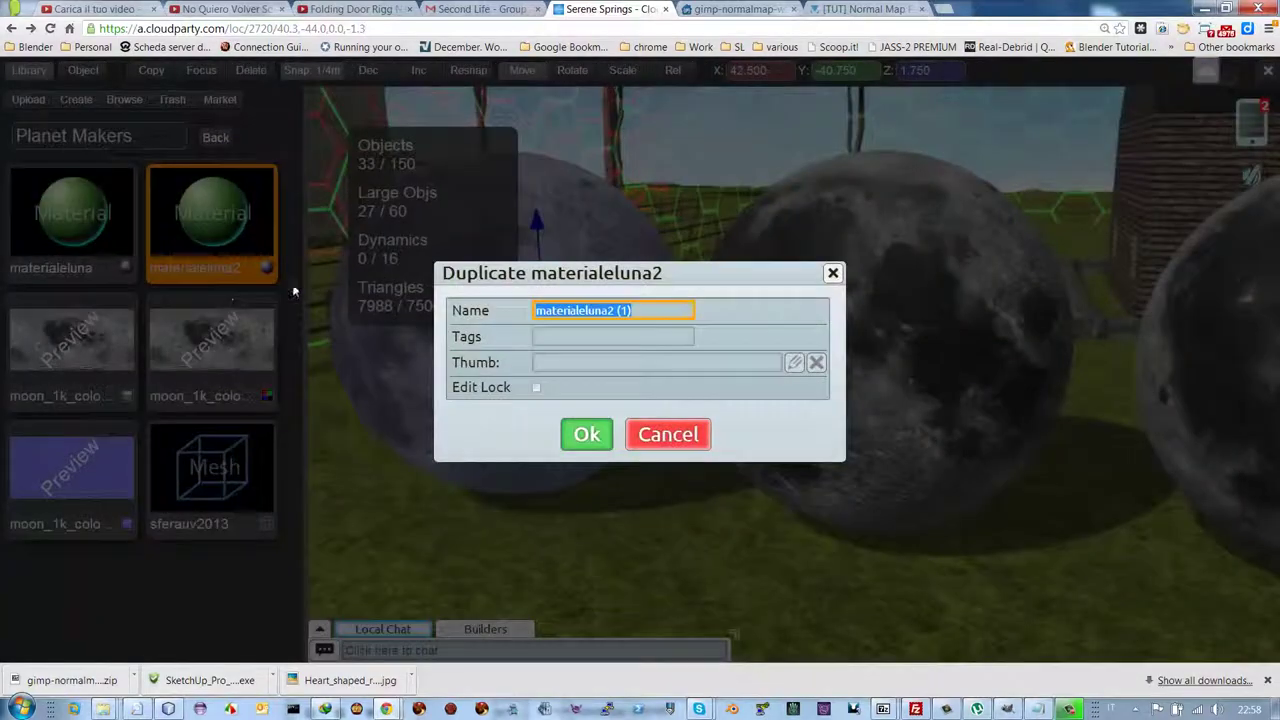
pyautogui.click(650, 311)
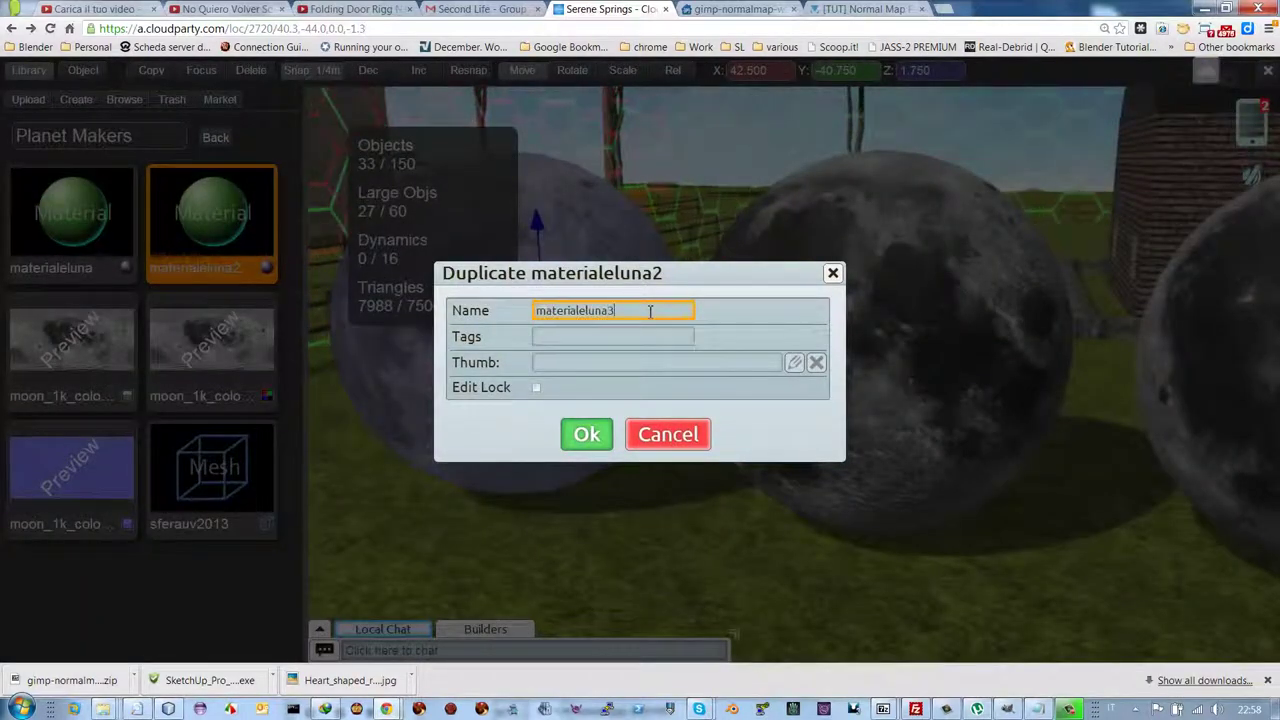
pyautogui.write('3')
pyautogui.click(586, 436)
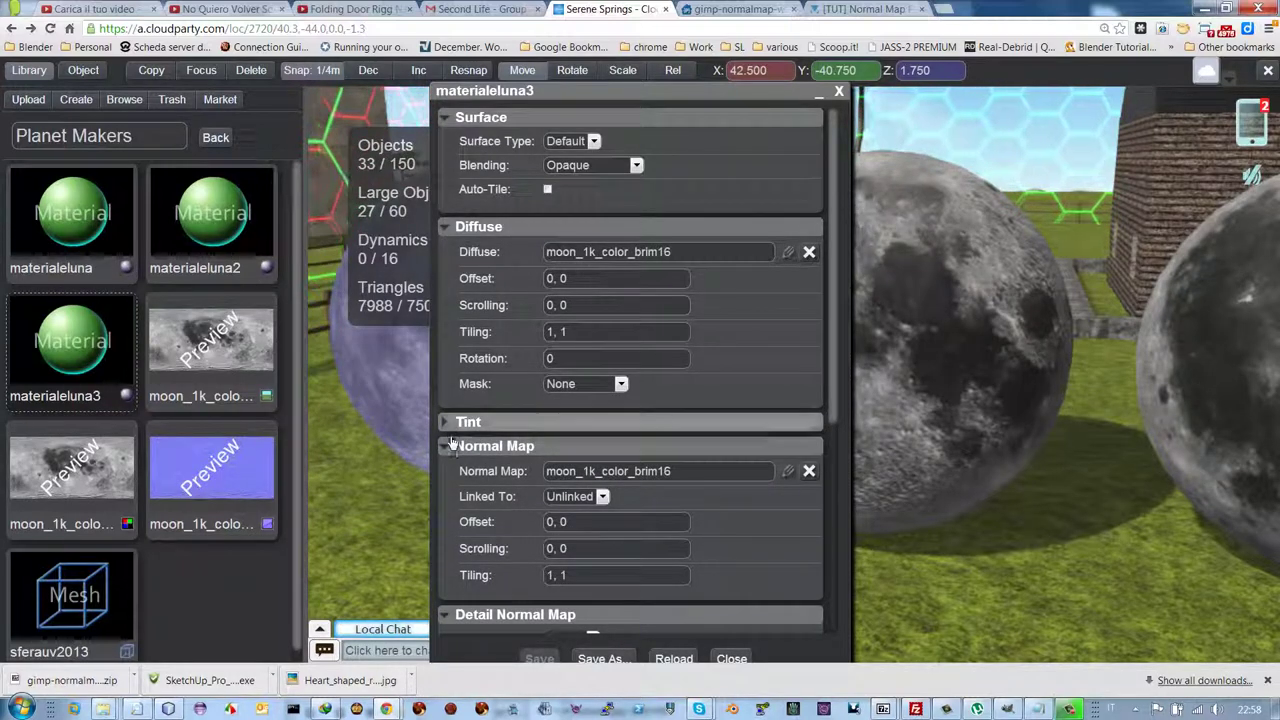
# Assign the moon_1k_color_brim16 mask texture to the Masks setting of materialeluna3, then save the material and close its editor
pyautogui.click(621, 385)
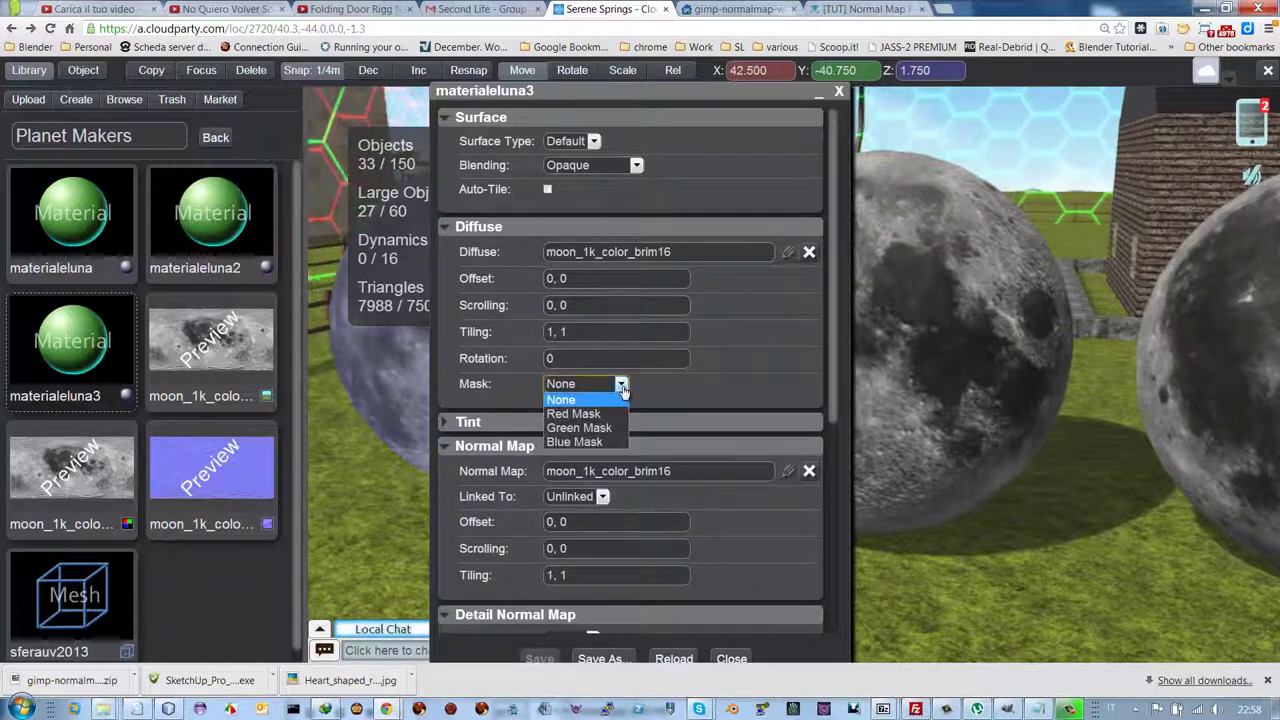
pyautogui.click(621, 386)
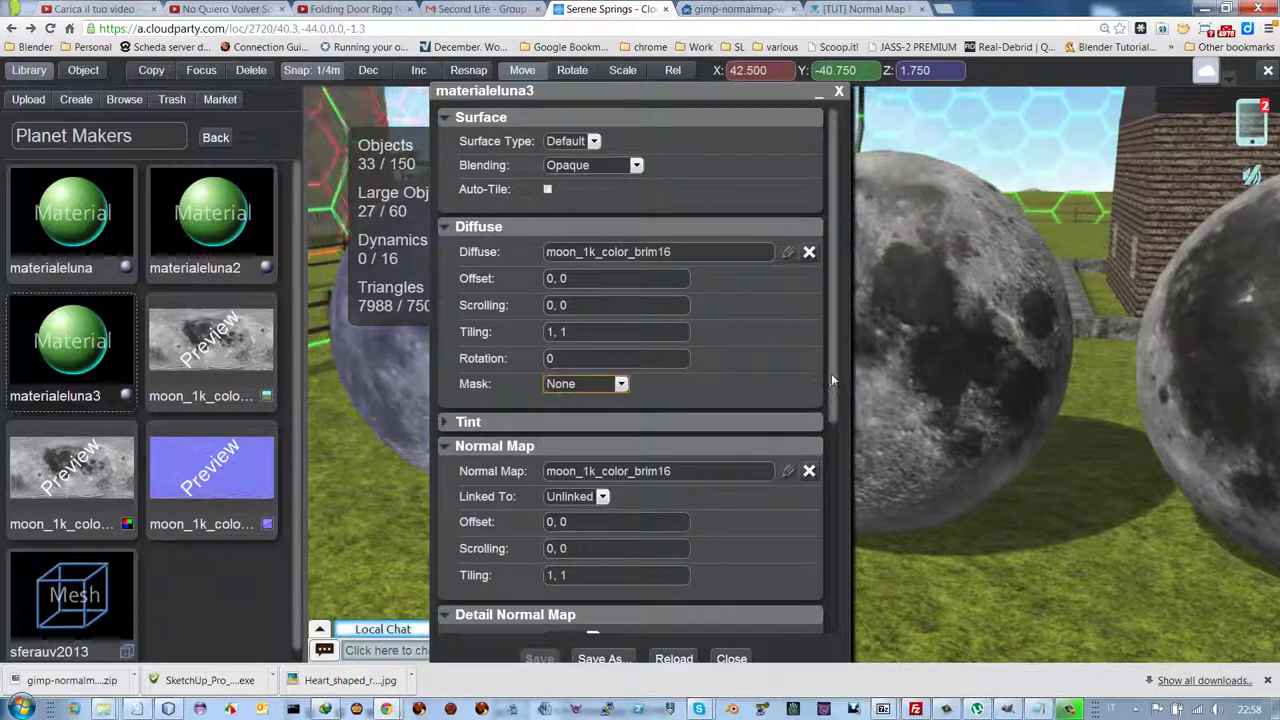
pyautogui.moveTo(831, 373); pyautogui.dragTo(840, 532)
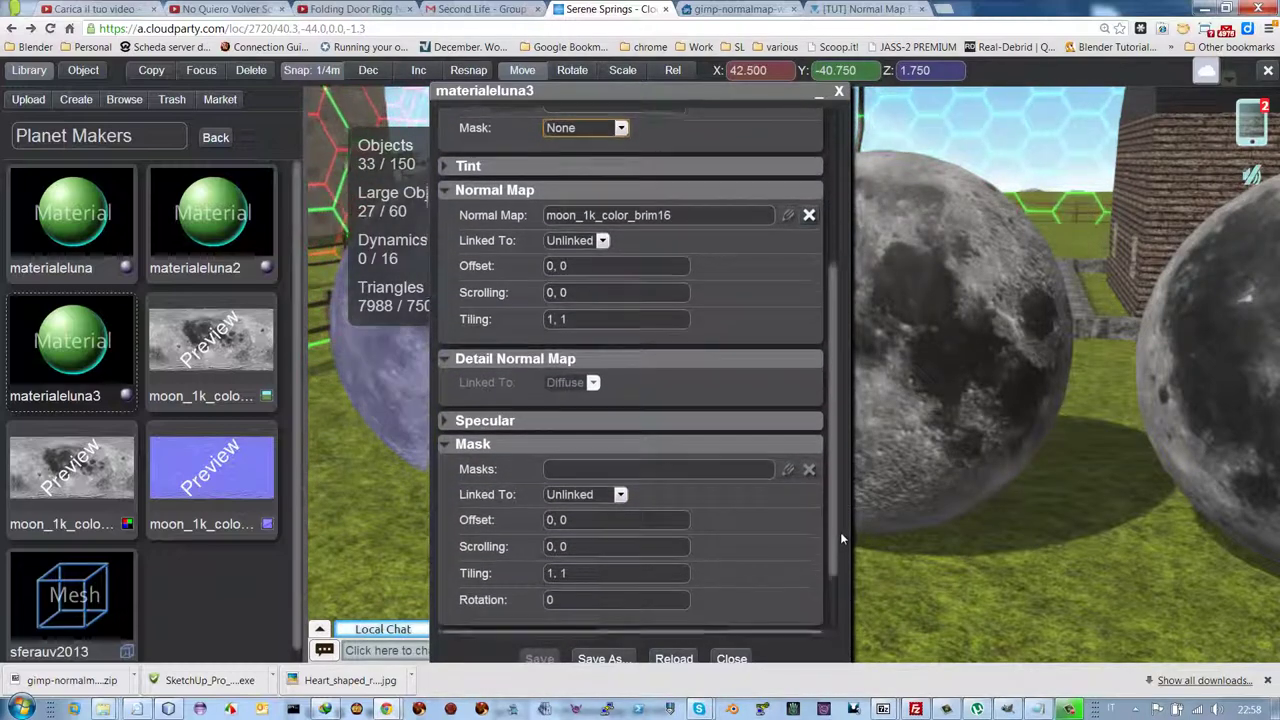
pyautogui.click(634, 465)
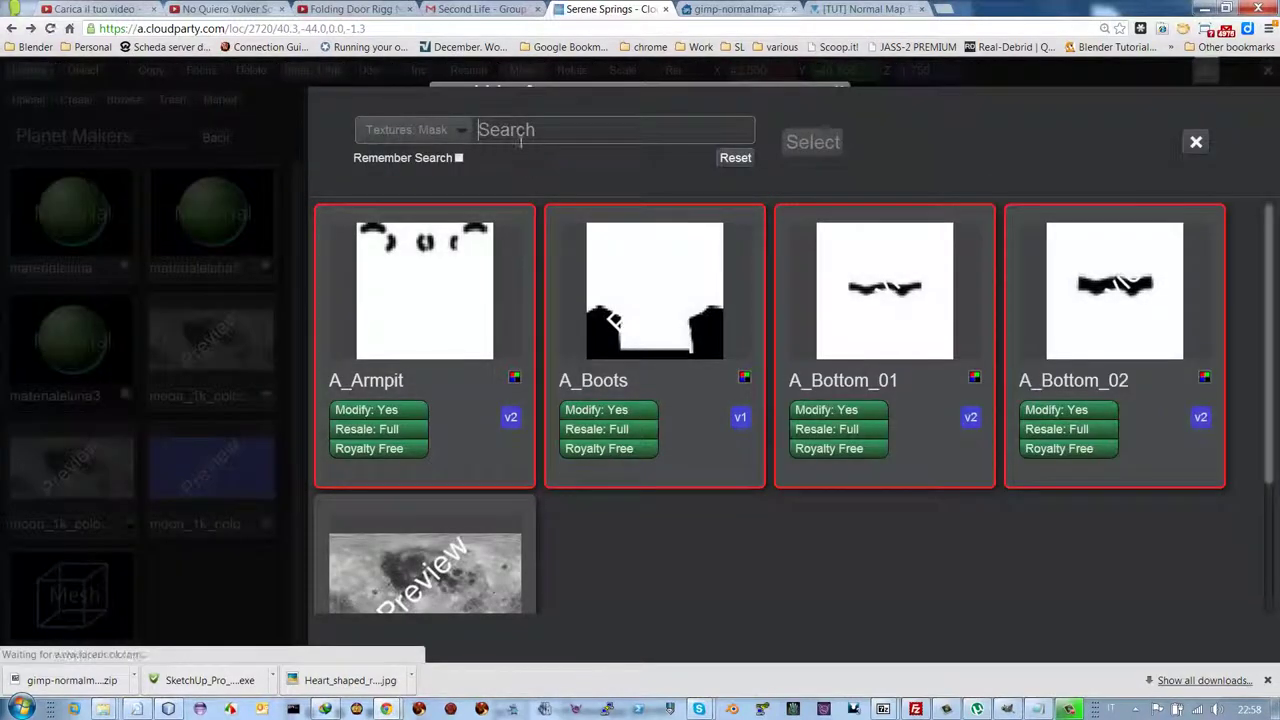
pyautogui.click(520, 140)
pyautogui.write('luna')
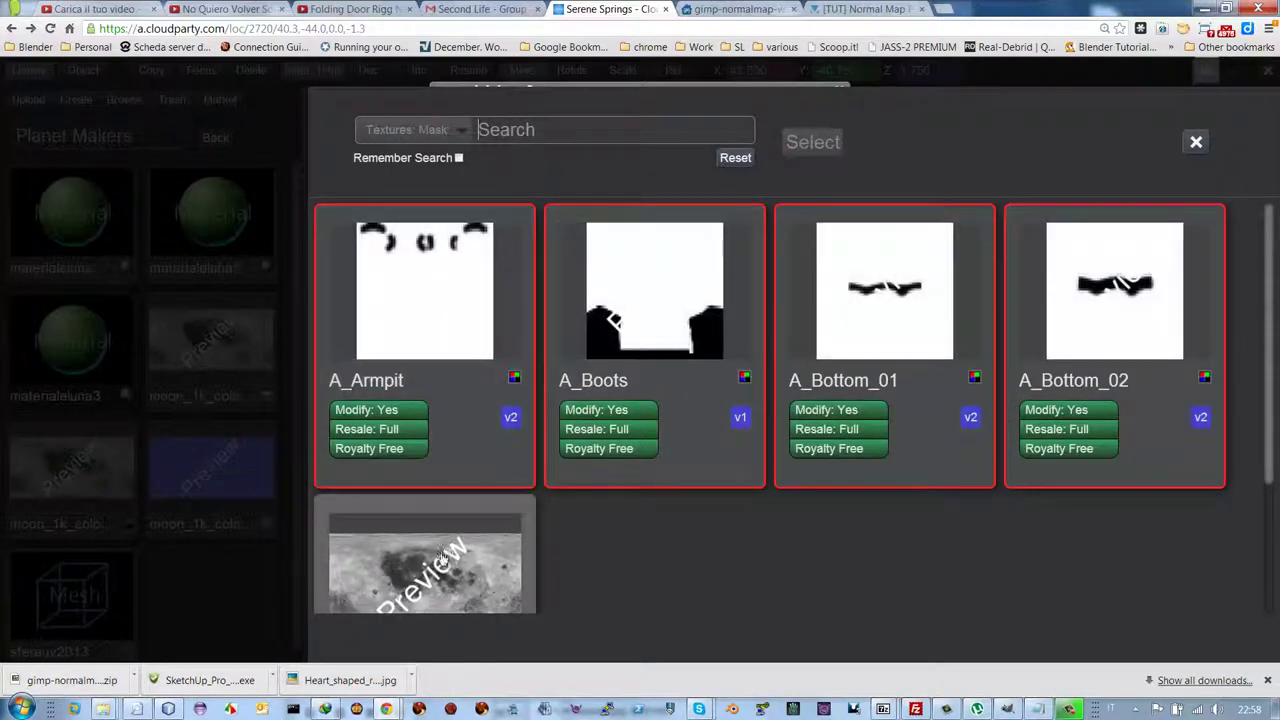
pyautogui.scroll(-2, 442, 553)
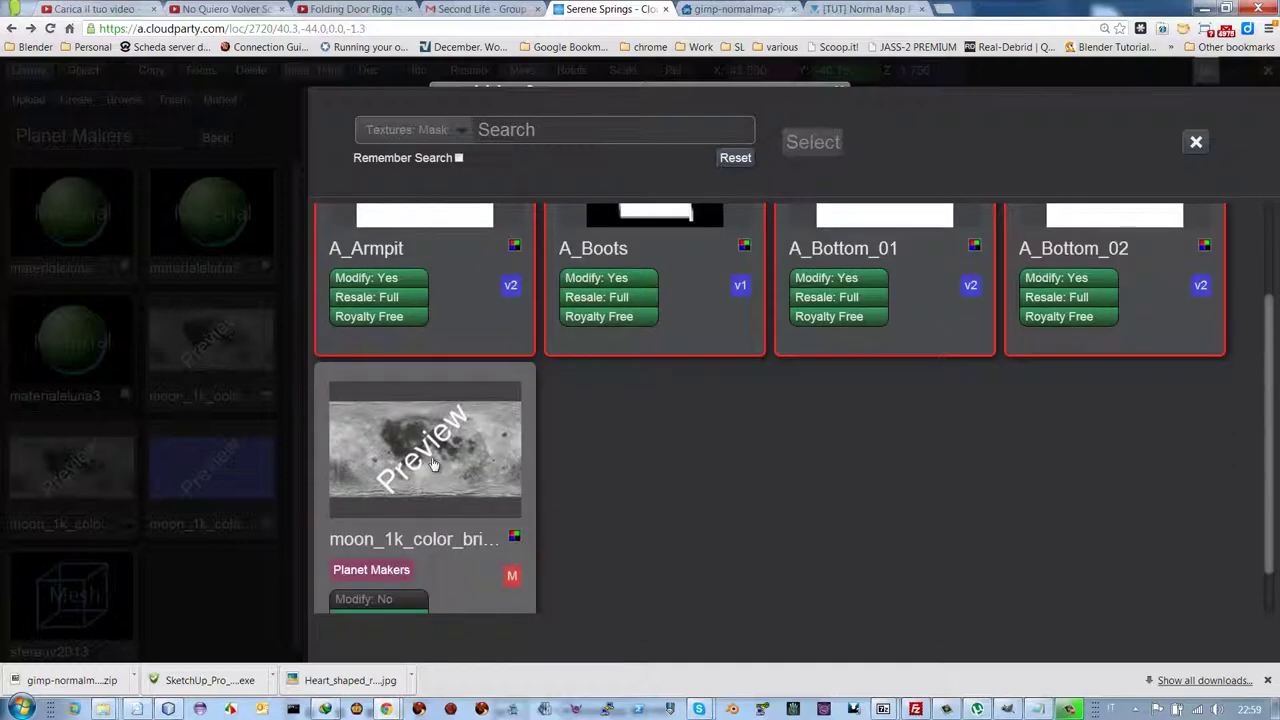
pyautogui.doubleClick(433, 464)
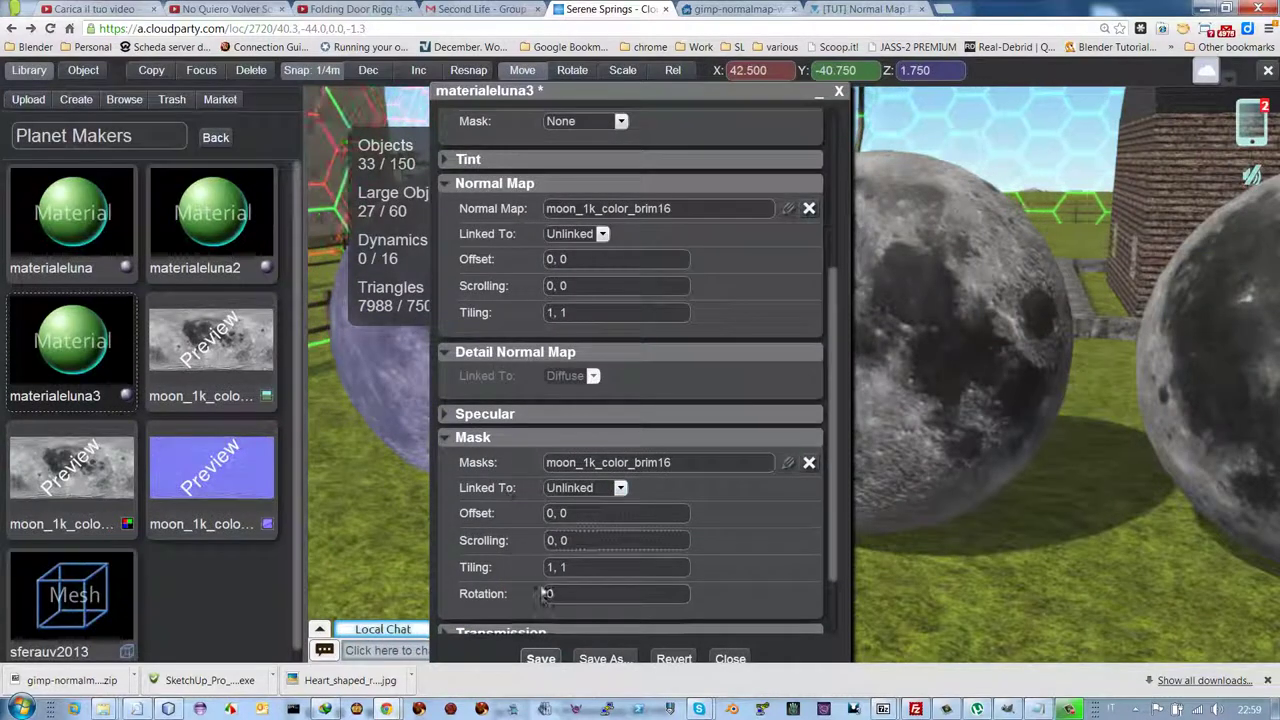
pyautogui.click(540, 658)
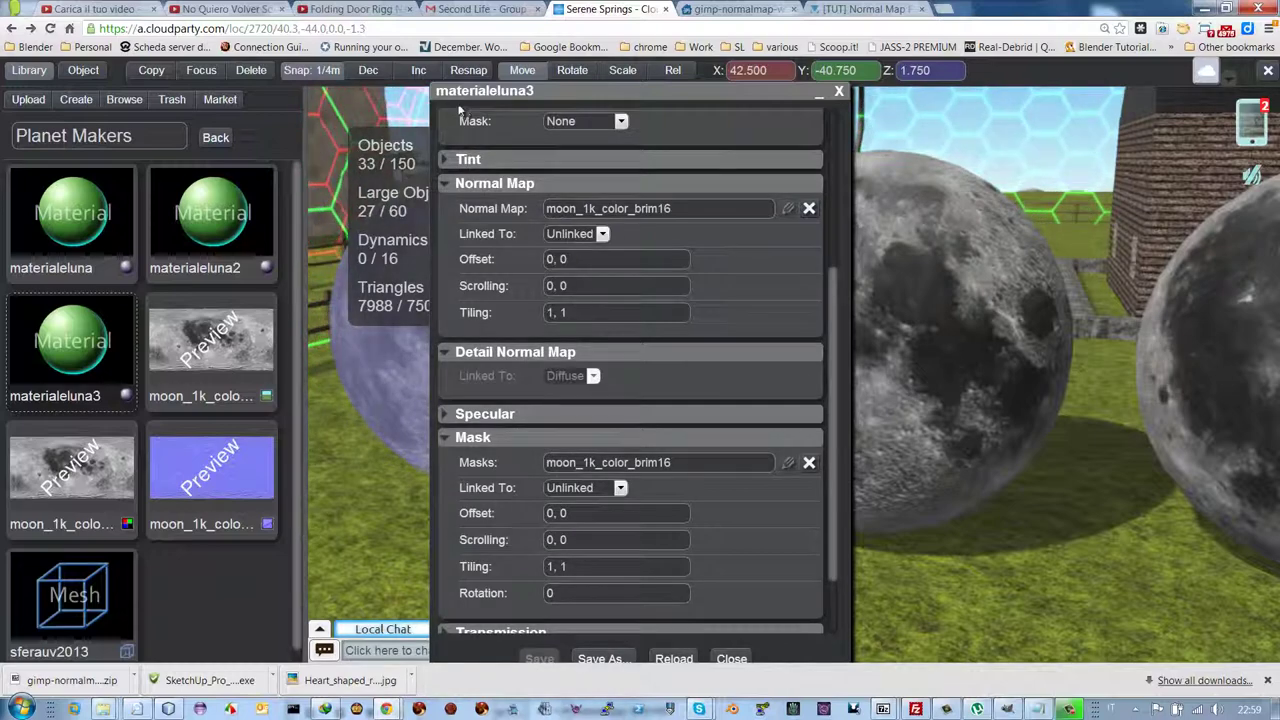
pyautogui.click(839, 93)
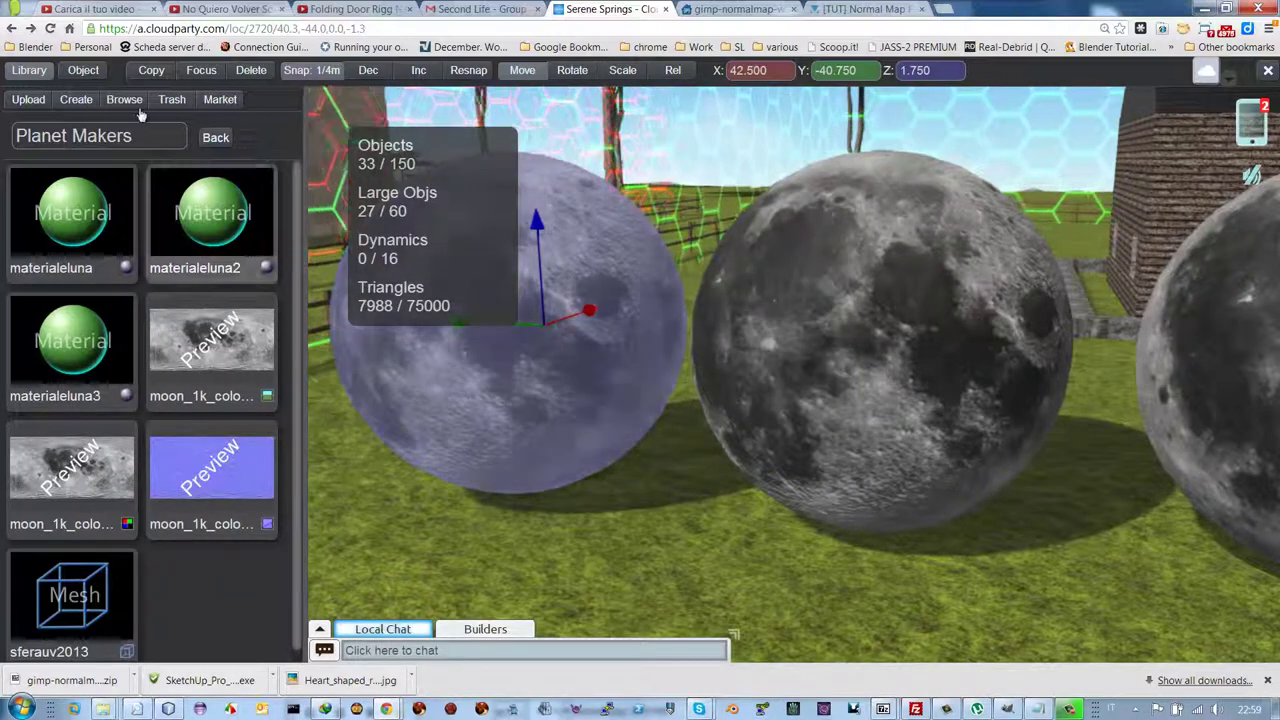
# Replace the copied moon's material0 with materialeluna3 from Planet Makers and leave object editing
pyautogui.click(83, 70)
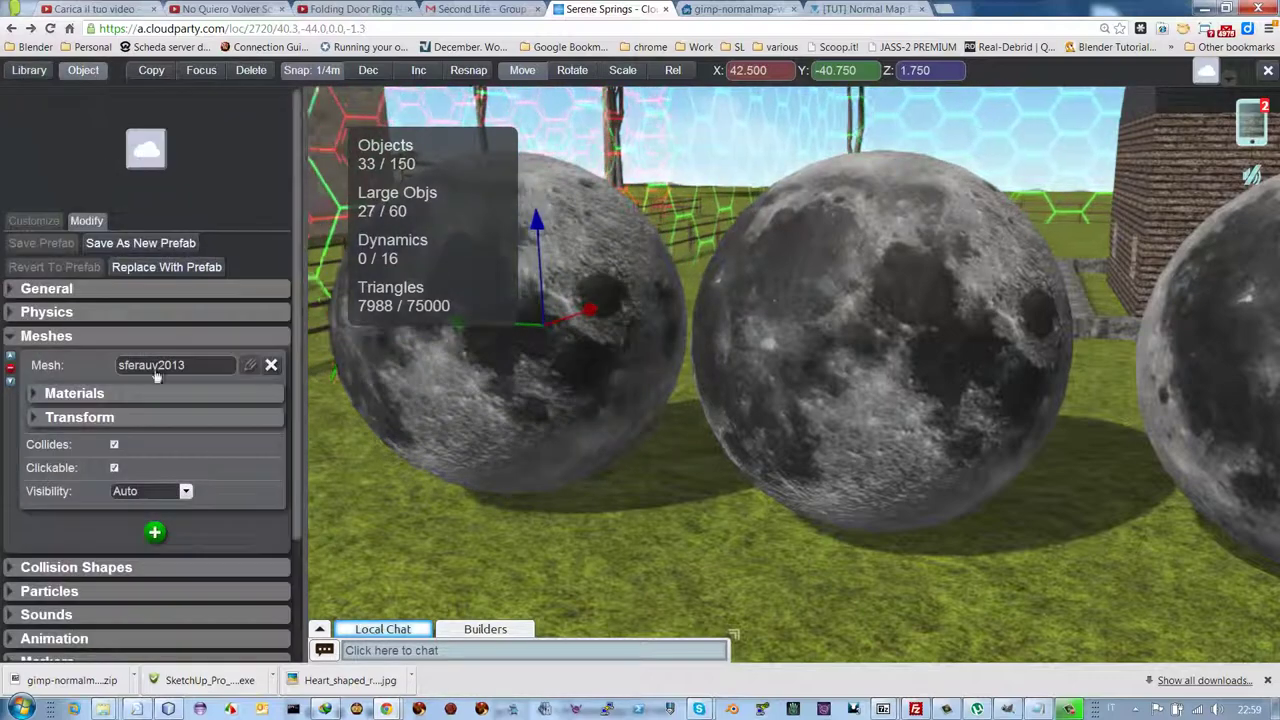
pyautogui.click(72, 394)
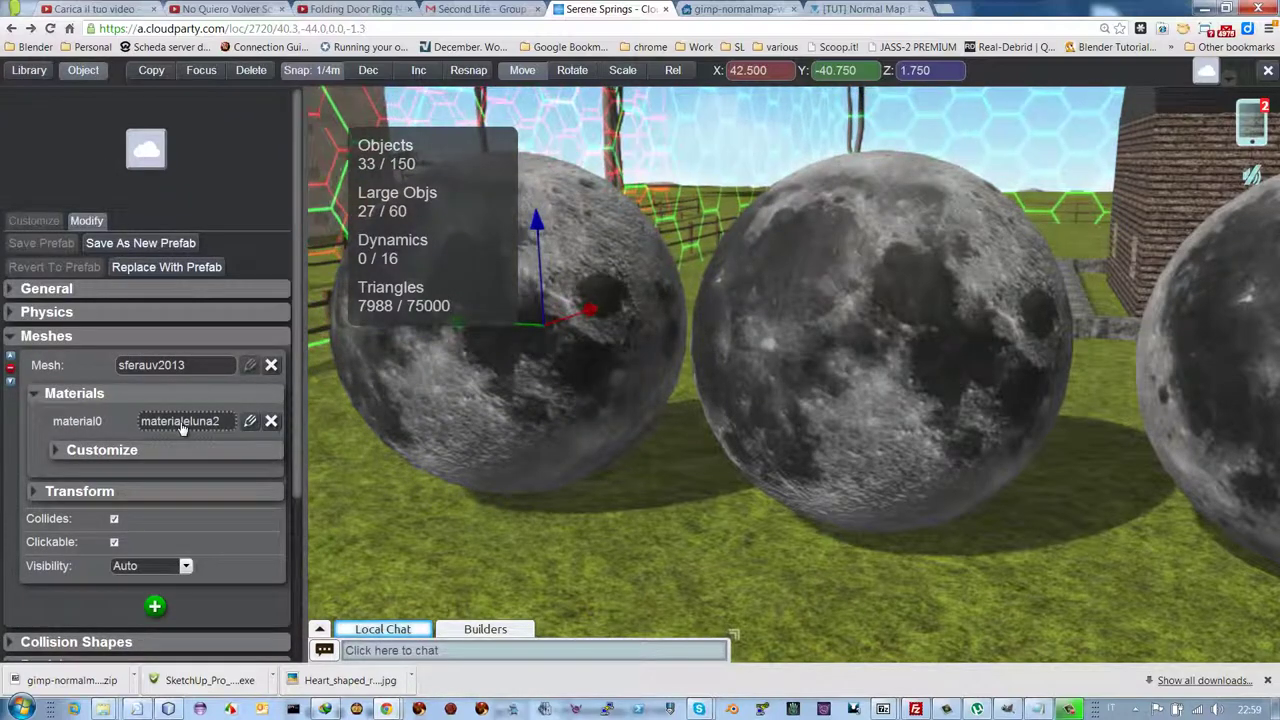
pyautogui.click(180, 421)
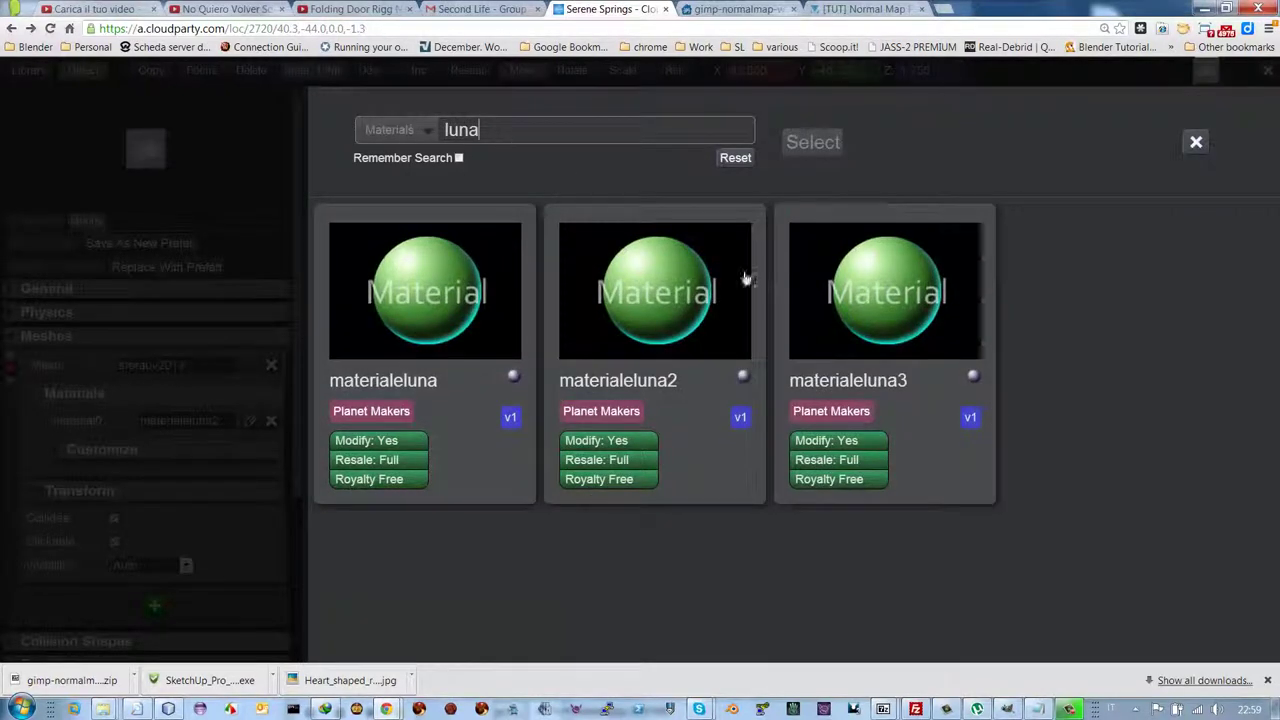
pyautogui.doubleClick(824, 294)
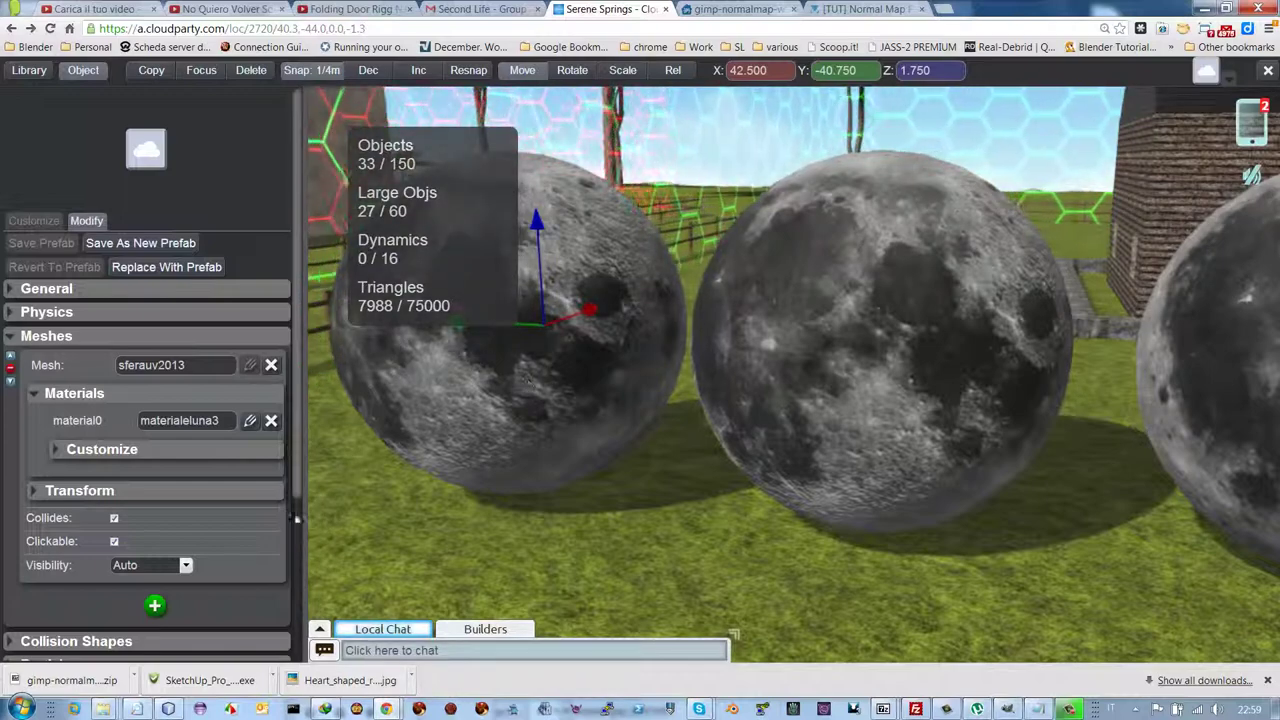
pyautogui.press('Escape')
# Walk the avatar around the three moons to compare the masked, normal-mapped and plain surfaces from several sides
pyautogui.press('Left')
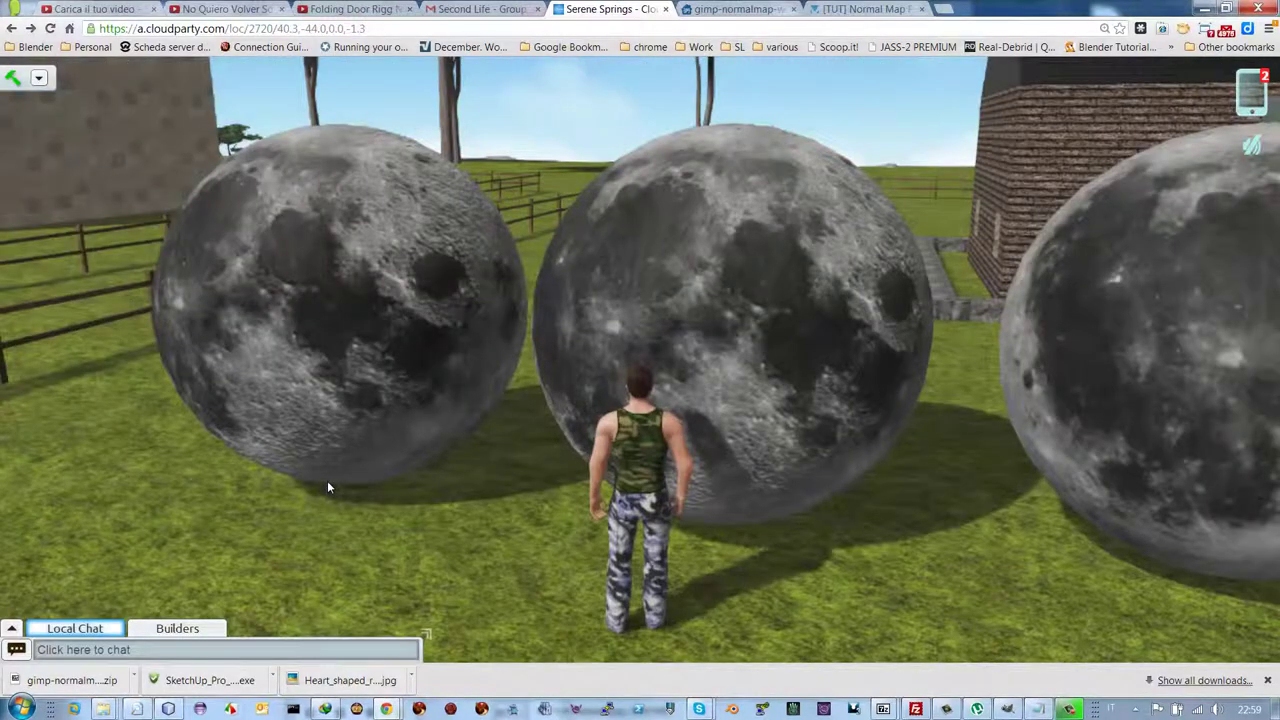
pyautogui.press('Up')
pyautogui.press('Right')
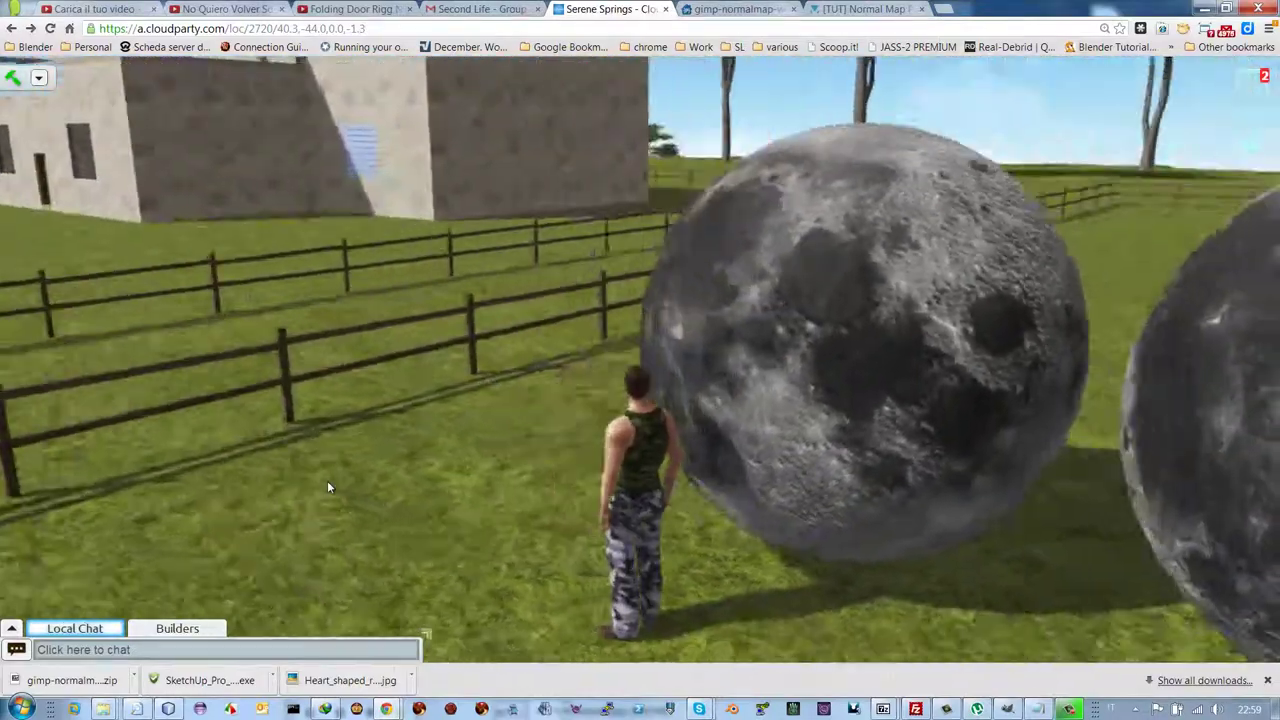
pyautogui.press('Left')
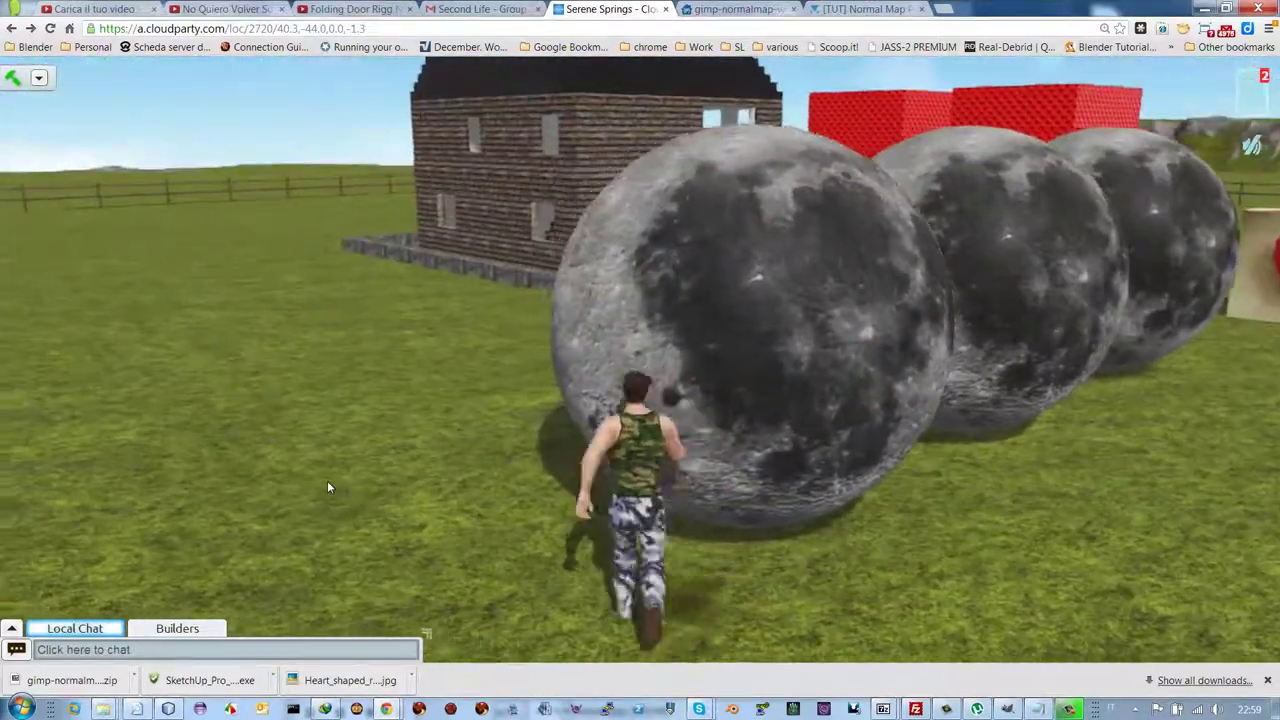
pyautogui.press('Right')
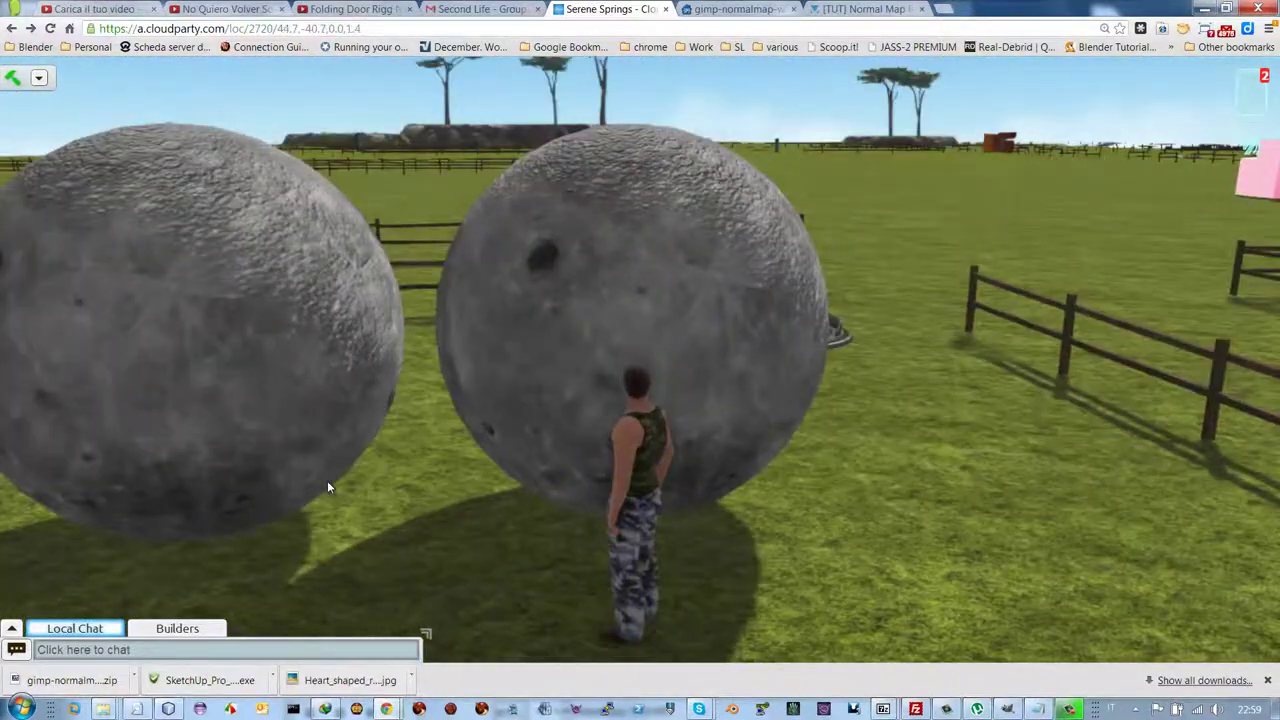
pyautogui.press('Left')
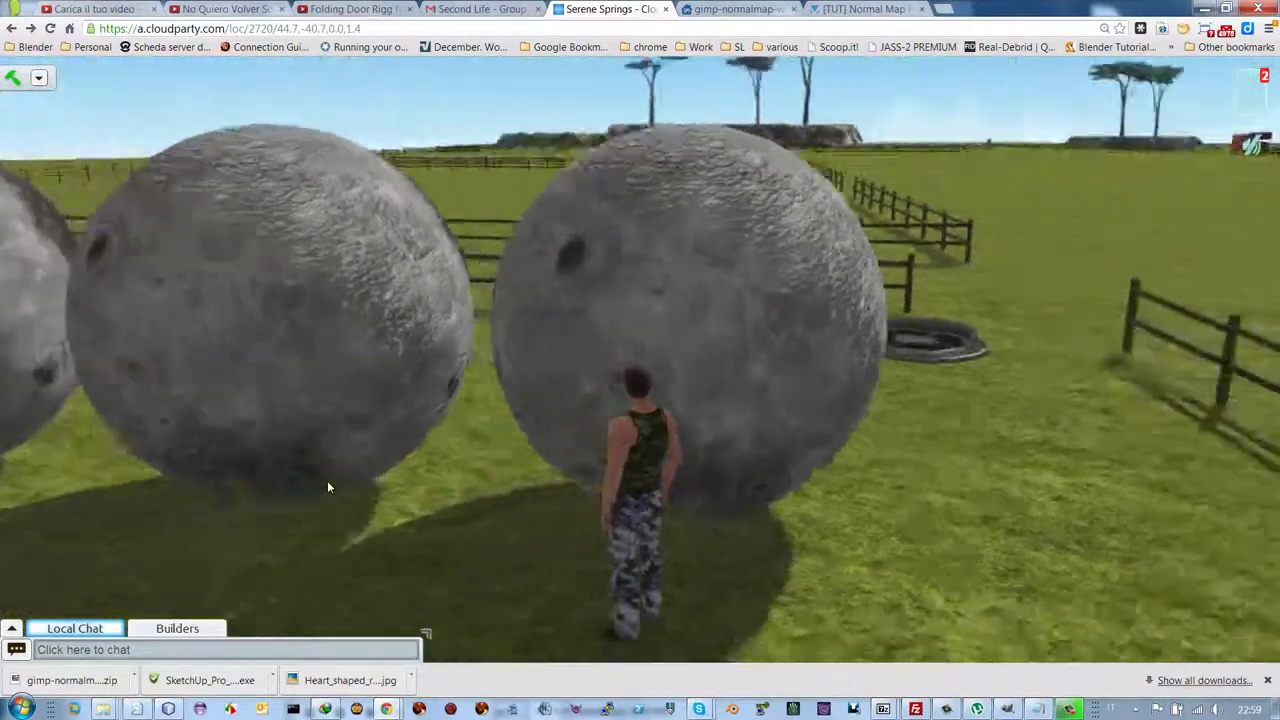
pyautogui.press('Right')
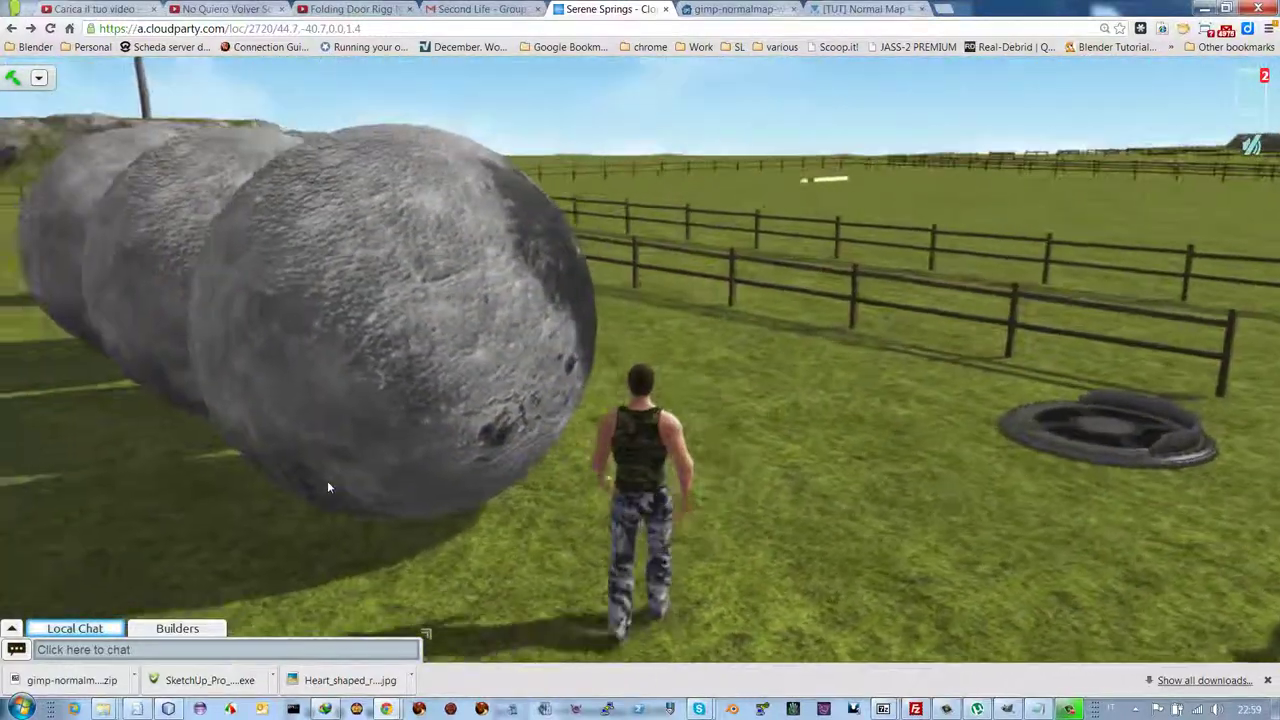
pyautogui.press('Left')
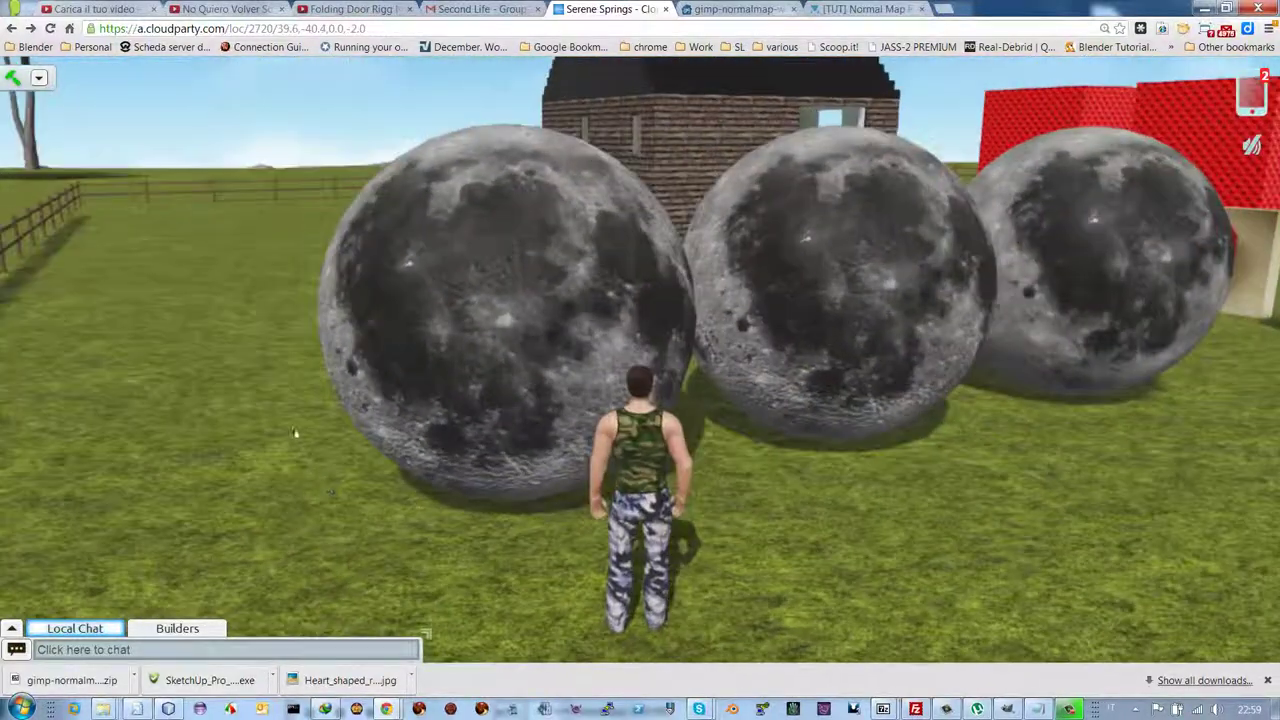
# Open the masked moon's materialeluna3 material for editing and expand its Specular settings
pyautogui.rightClick(526, 331)
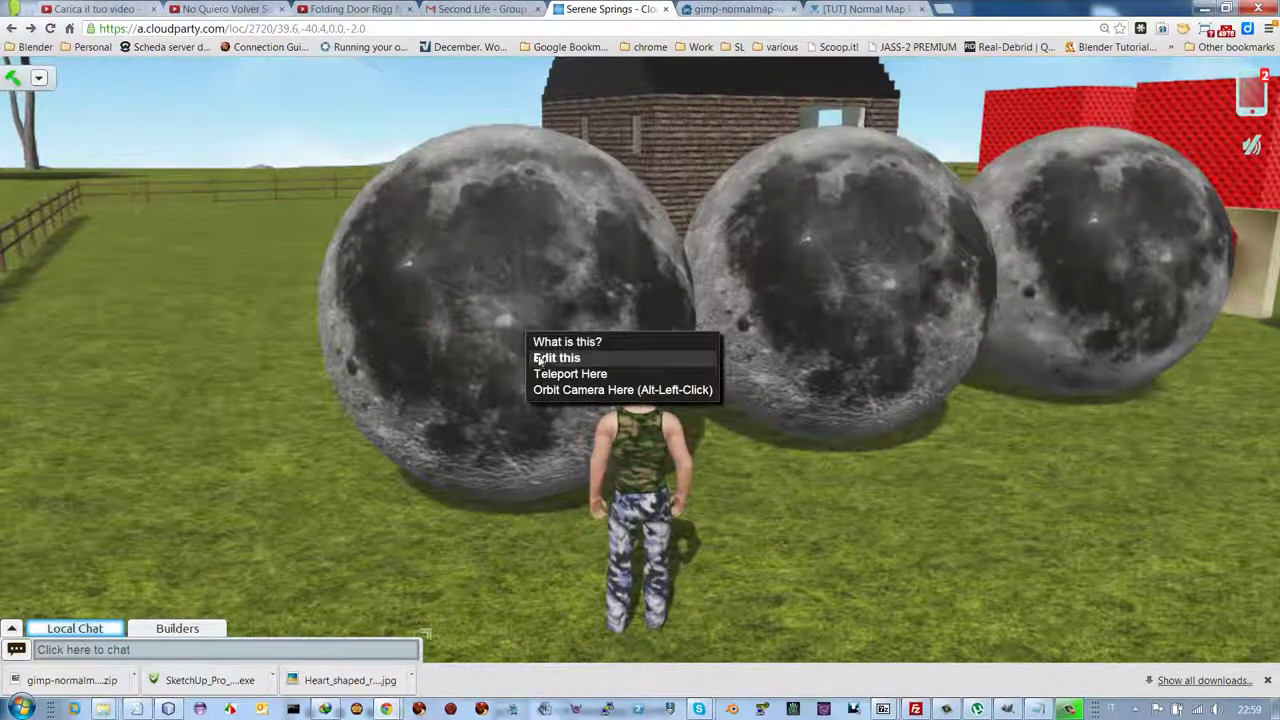
pyautogui.click(556, 358)
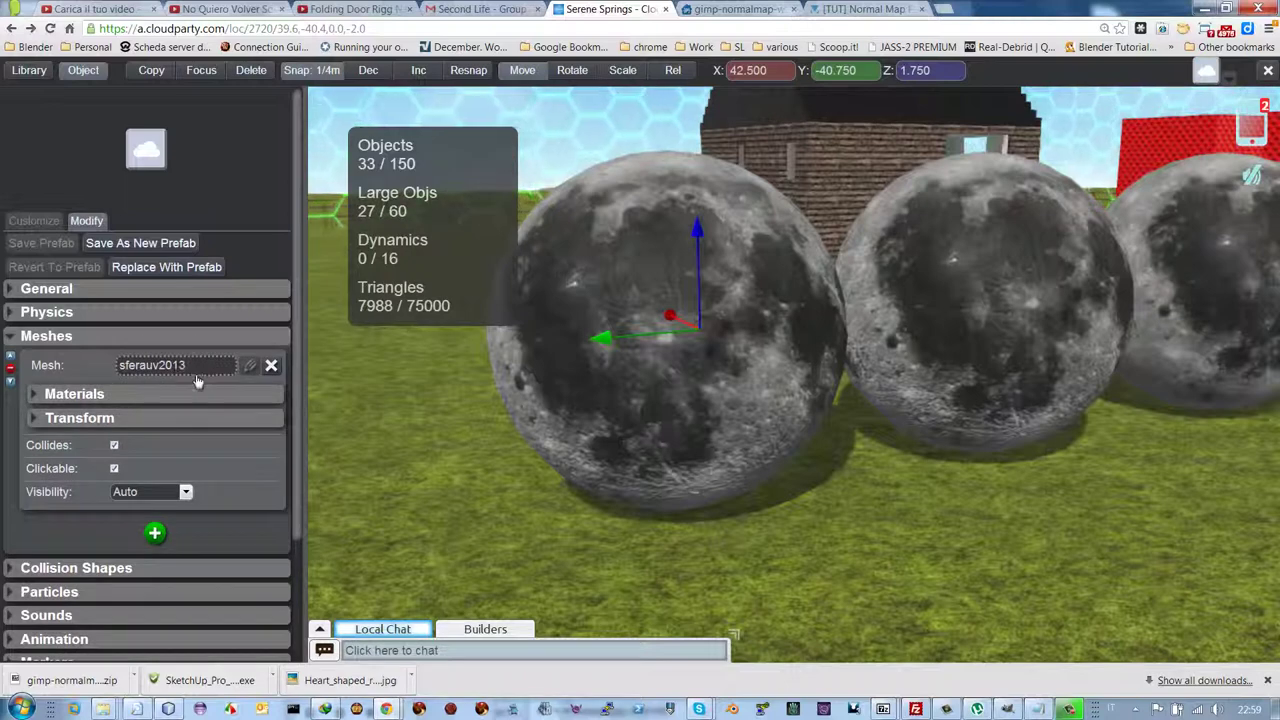
pyautogui.click(40, 394)
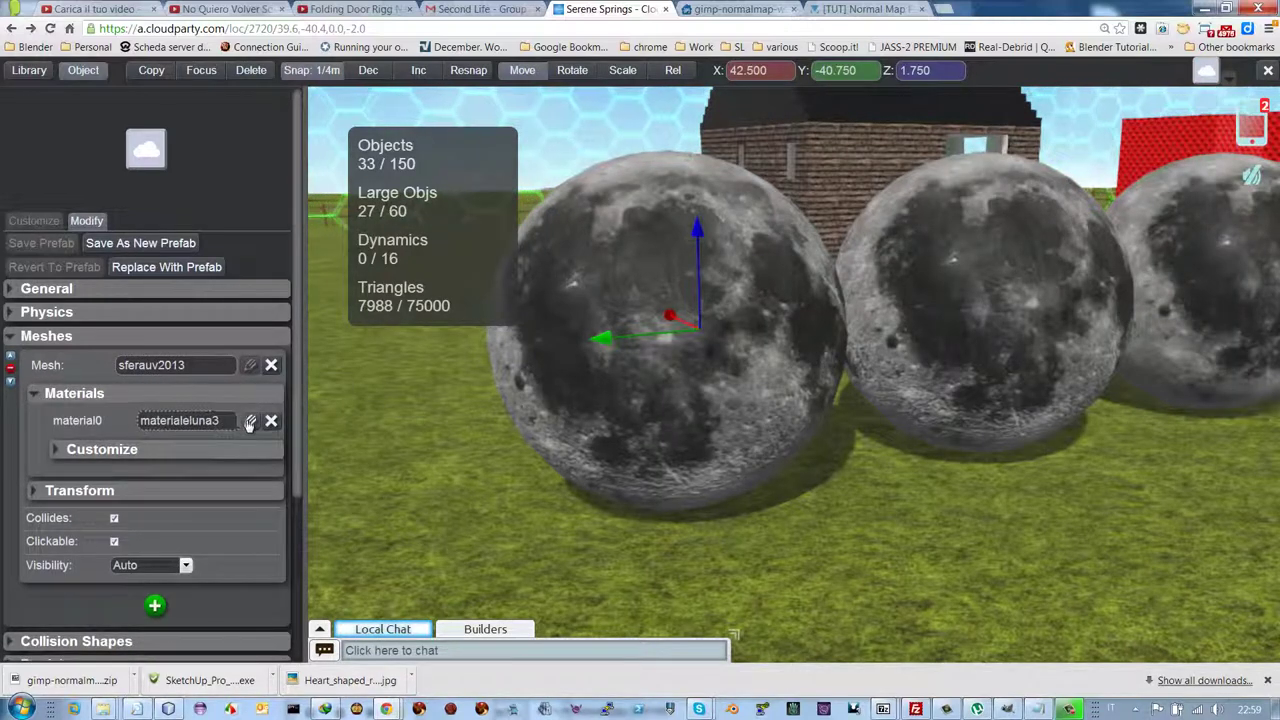
pyautogui.click(249, 422)
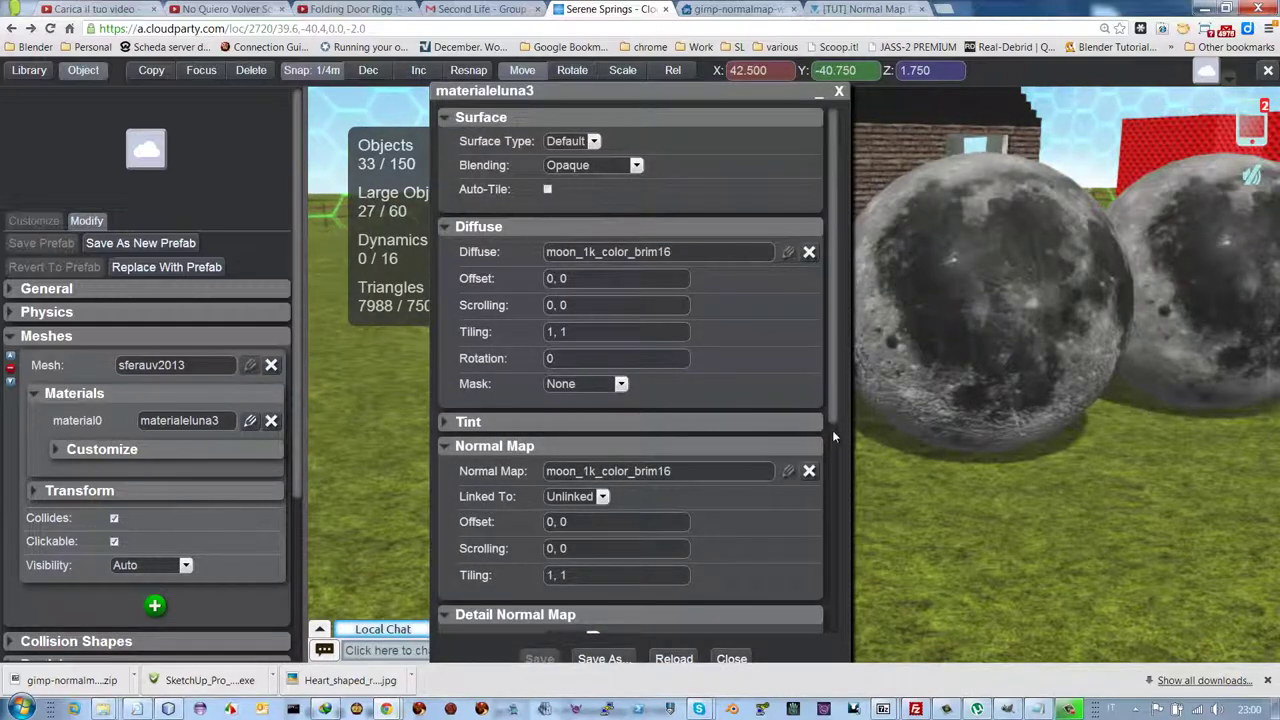
pyautogui.moveTo(835, 427); pyautogui.dragTo(835, 468)
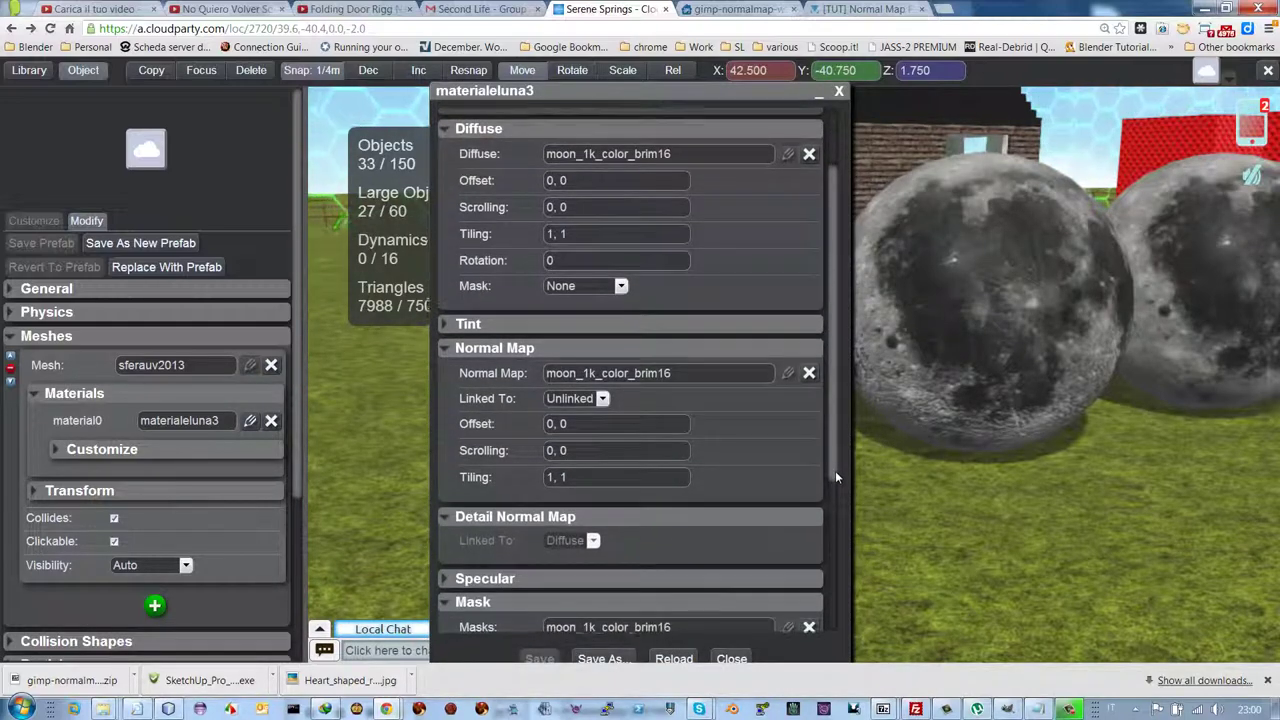
pyautogui.scroll(-3, 577, 542)
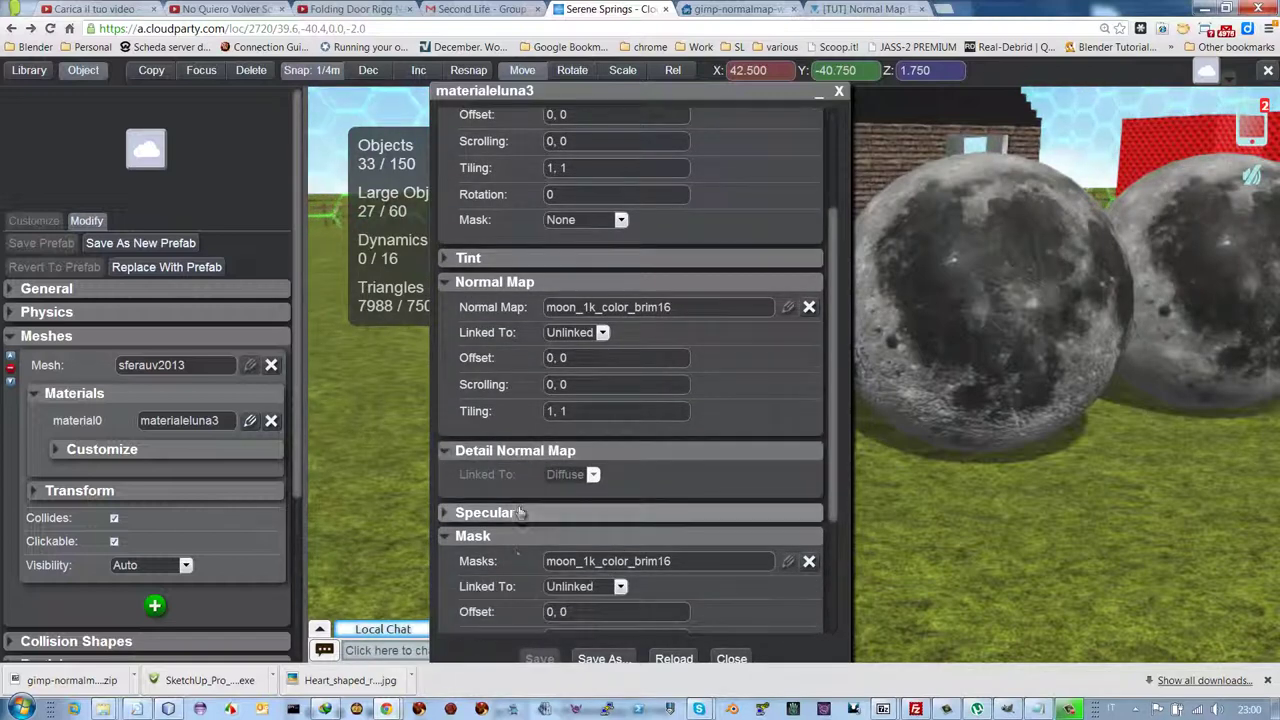
pyautogui.scroll(-2, 580, 543)
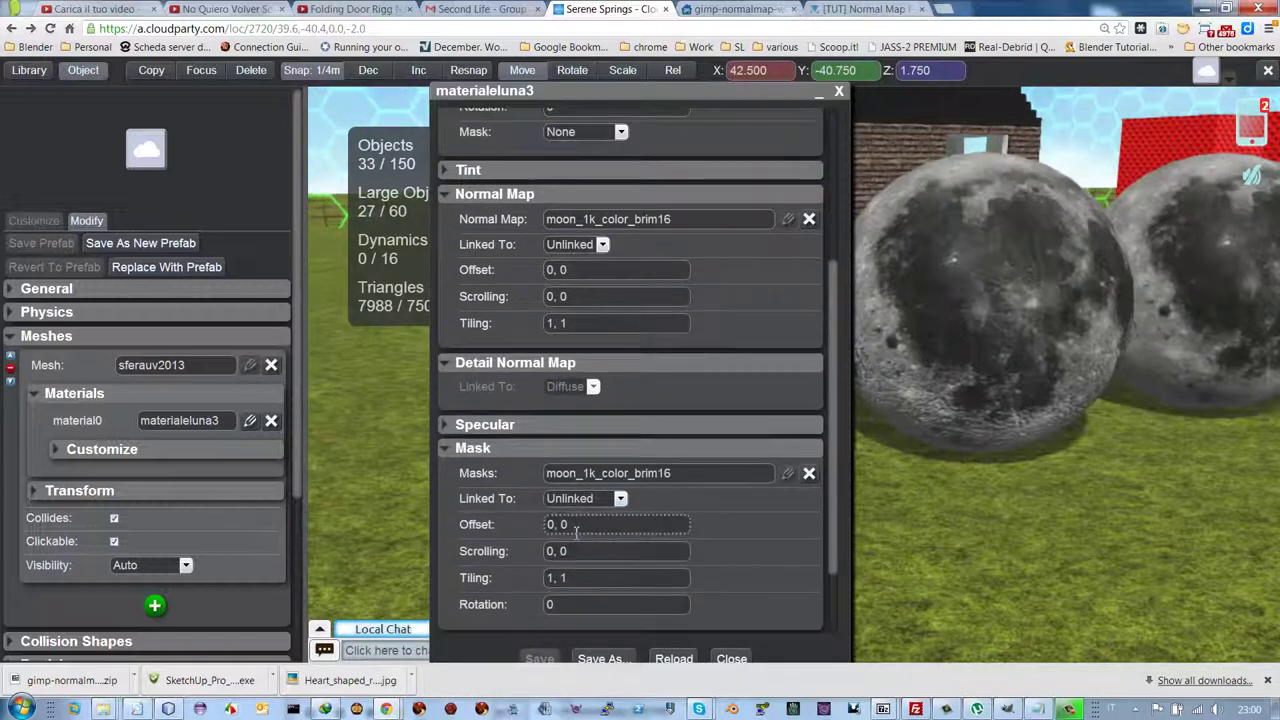
pyautogui.click(445, 425)
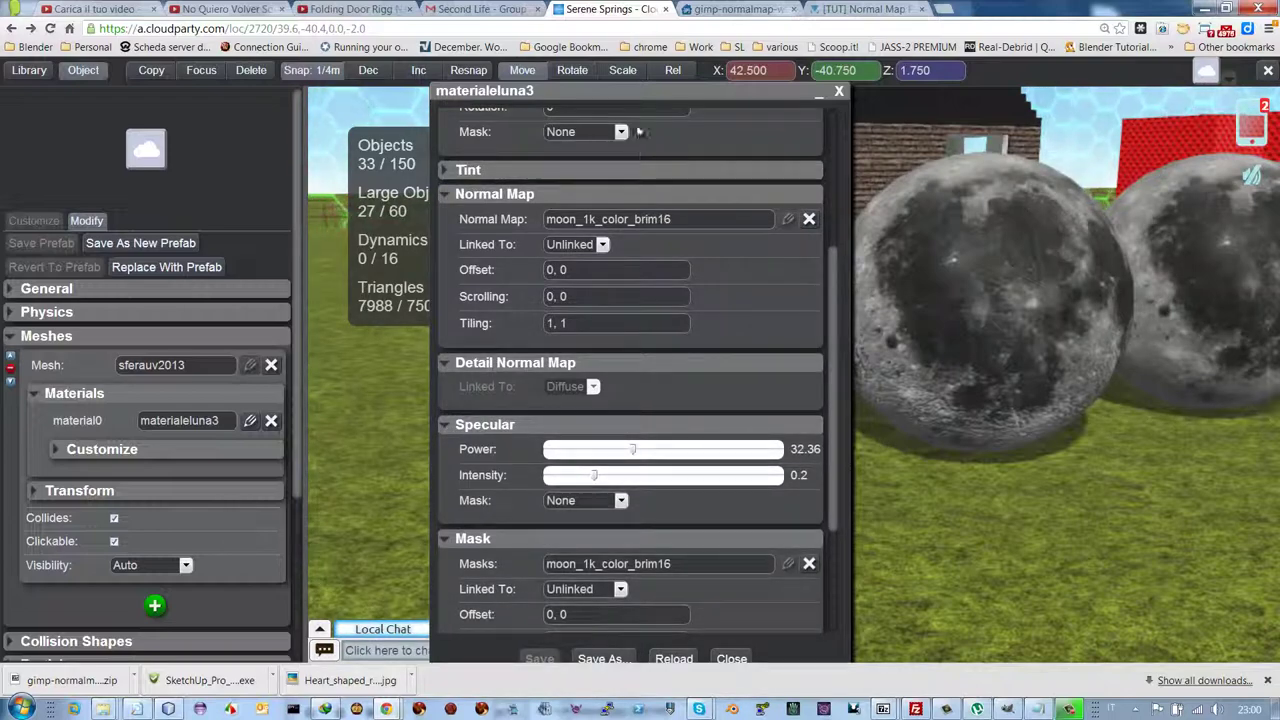
# Move the material editor clear of the moon and set the Specular power to 10000 and the intensity to 1
pyautogui.moveTo(567, 97); pyautogui.dragTo(927, 98)
pyautogui.moveTo(995, 456); pyautogui.dragTo(1170, 450)
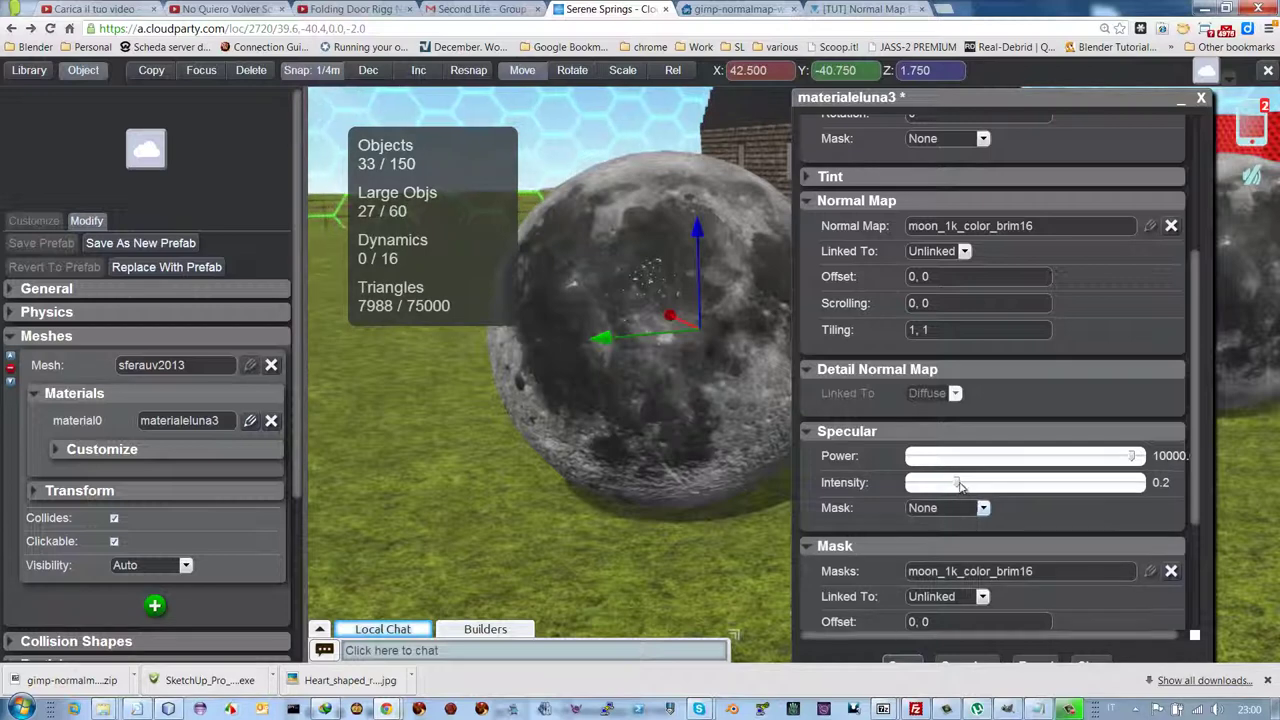
pyautogui.moveTo(958, 484); pyautogui.dragTo(1129, 484)
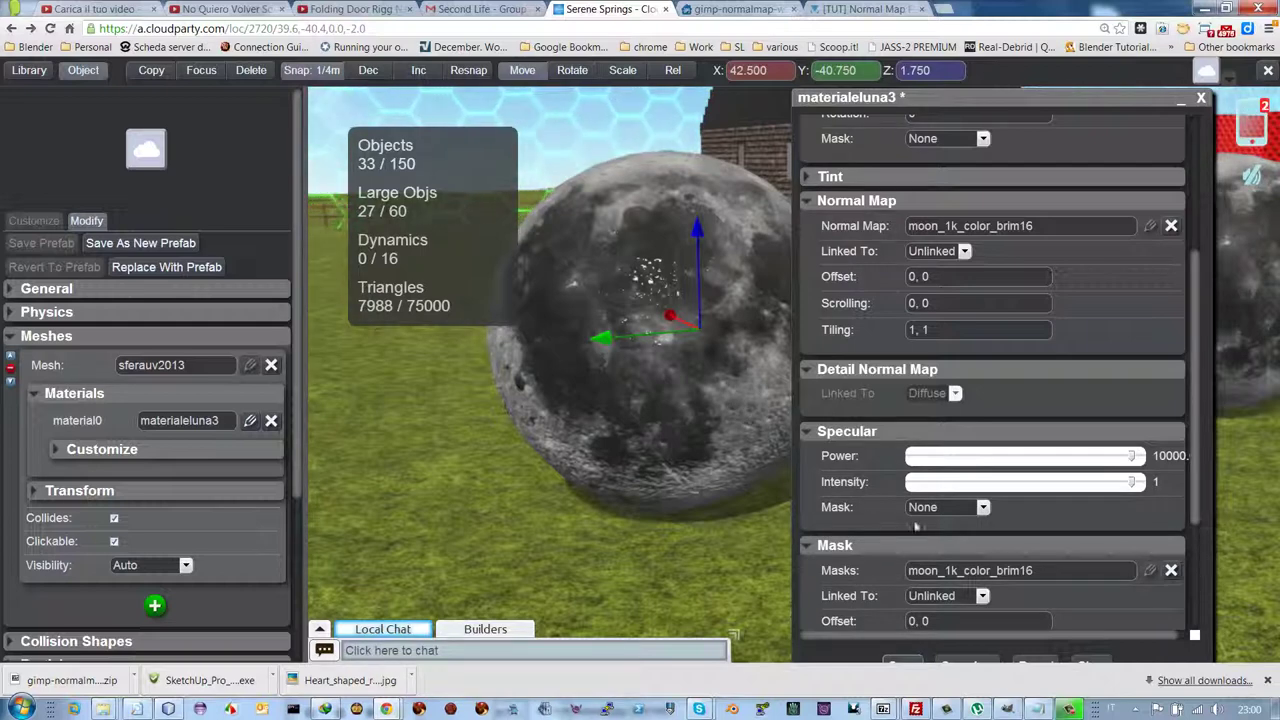
pyautogui.click(984, 508)
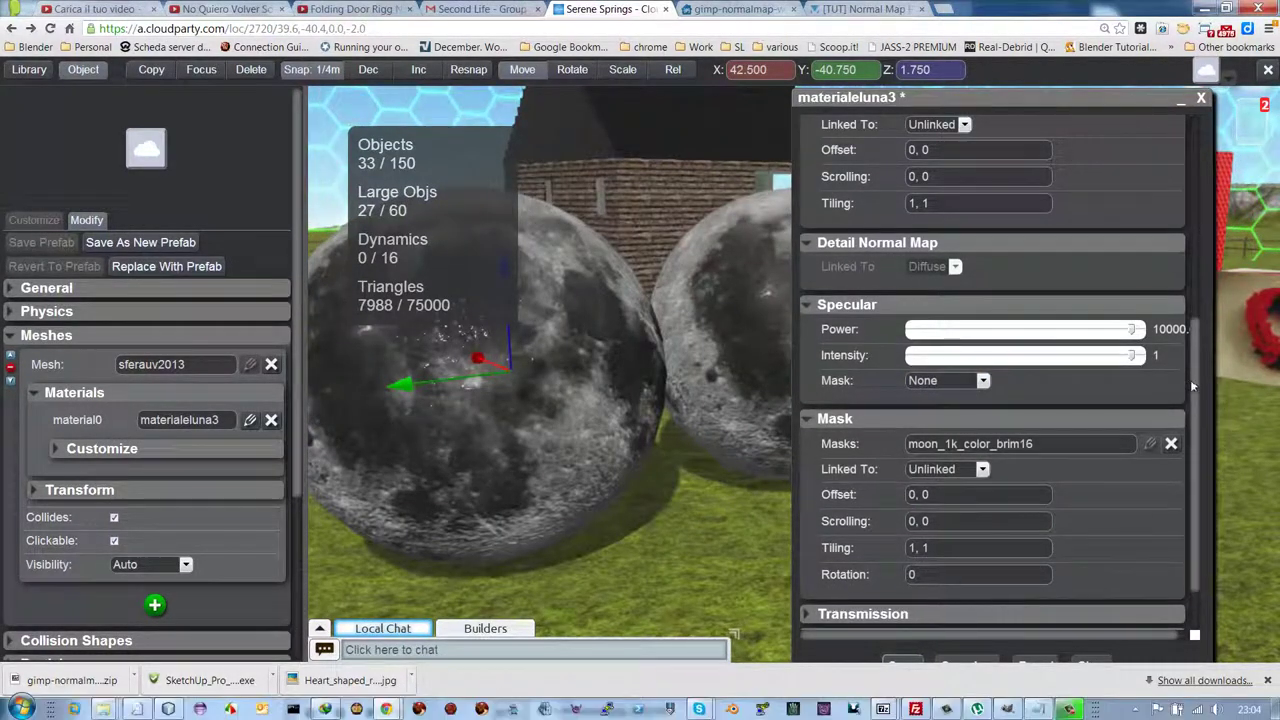
pyautogui.moveTo(1189, 379); pyautogui.dragTo(1179, 220)
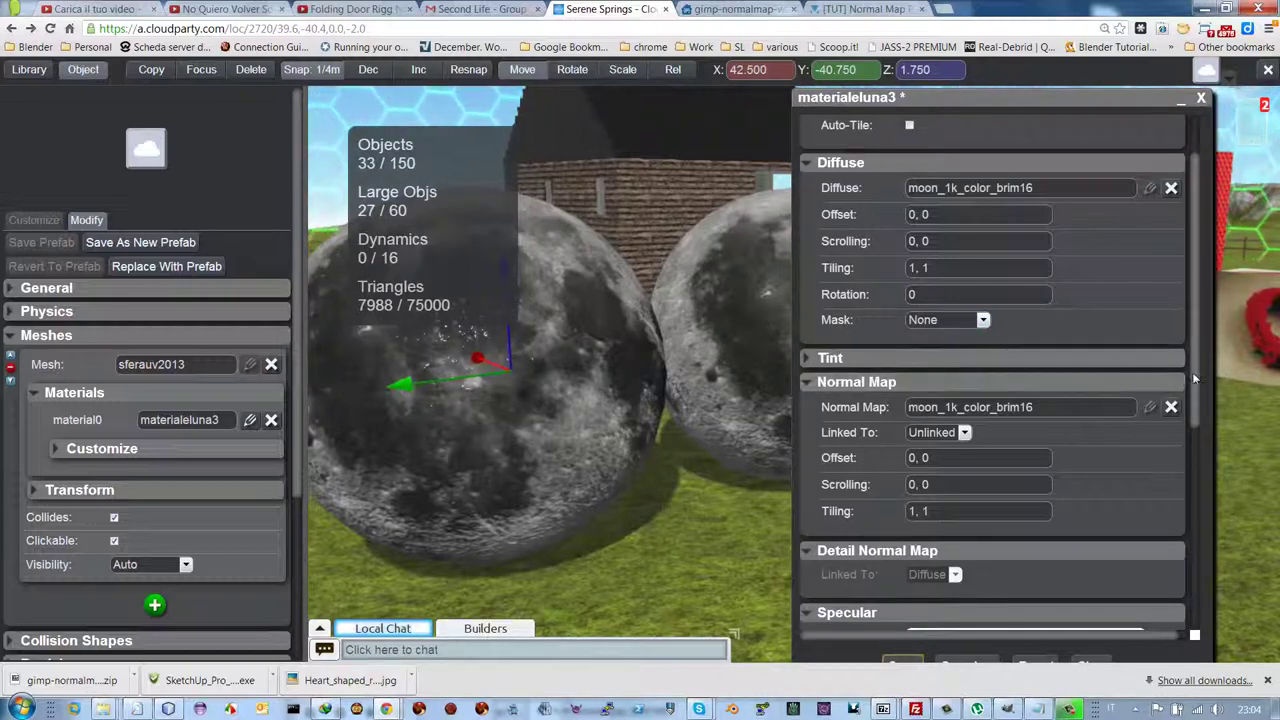
pyautogui.scroll(-3, 1207, 475)
pyautogui.scroll(-2, 1207, 468)
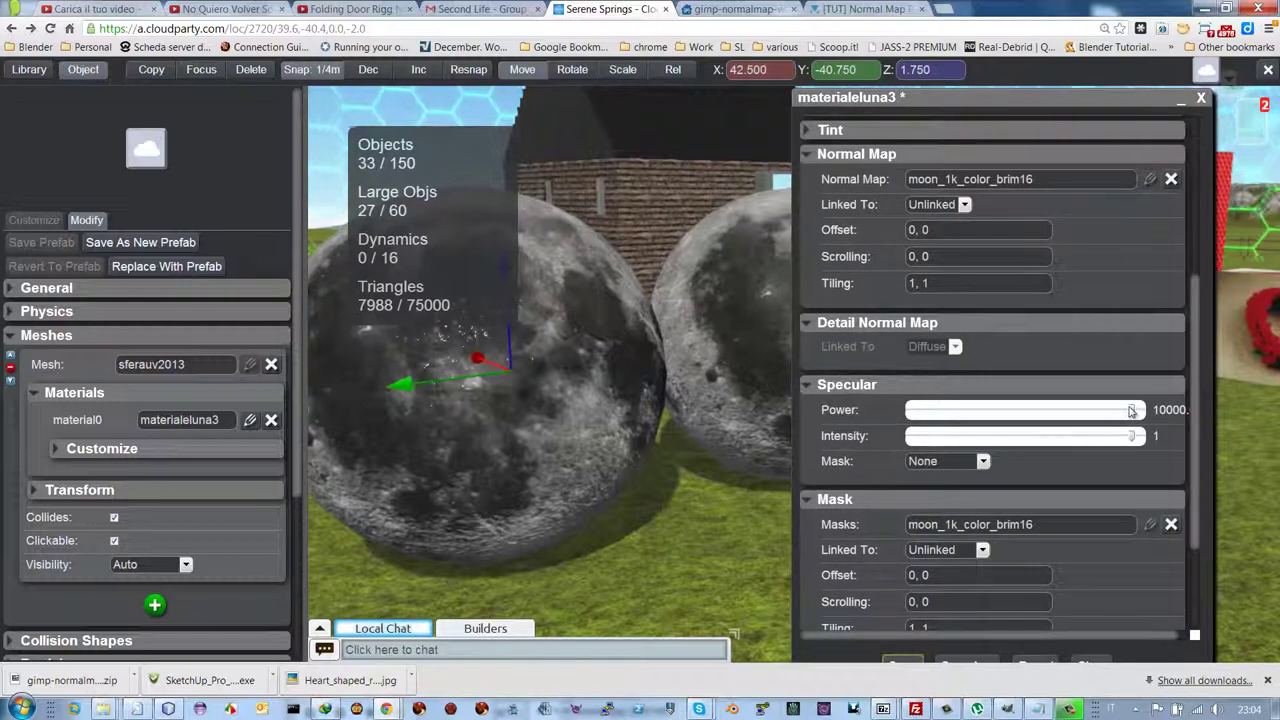
pyautogui.moveTo(1129, 411)
pyautogui.mouseDown()
pyautogui.moveTo(949, 416)
pyautogui.moveTo(1149, 420)
pyautogui.mouseUp()
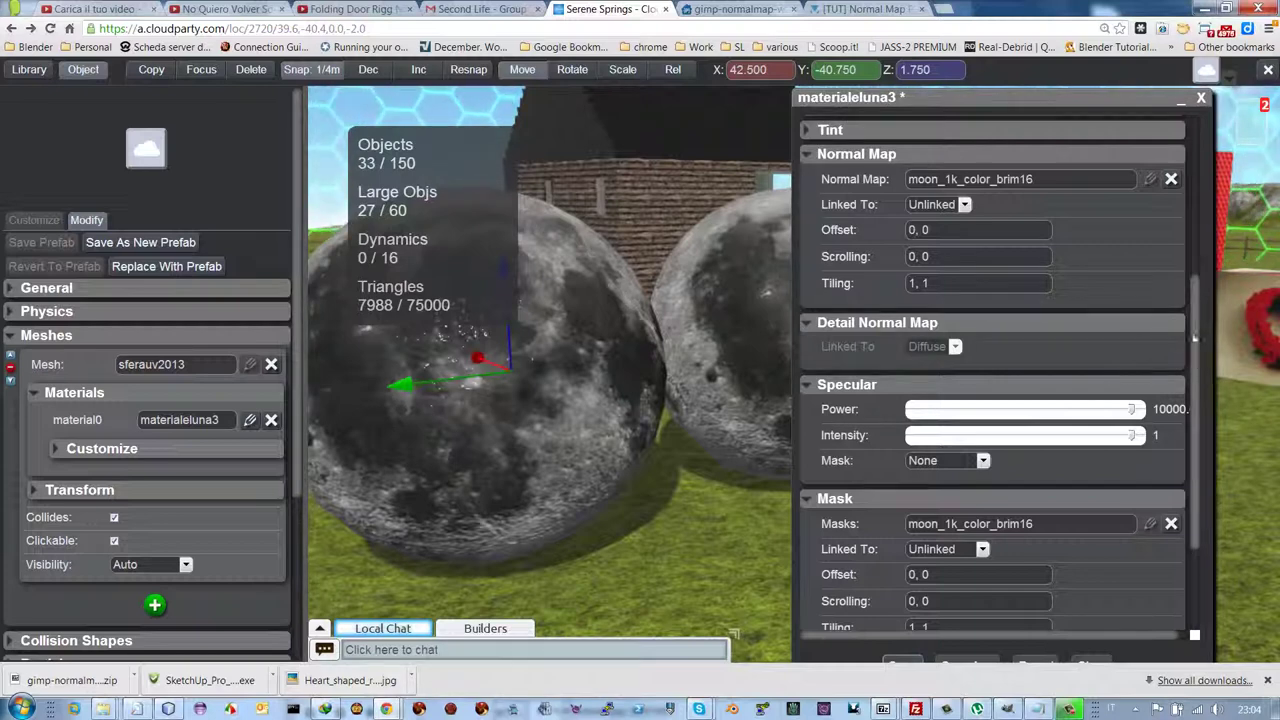
# Set both the Diffuse mask and the Specular mask of materialeluna3 to Red Mask
pyautogui.moveTo(1194, 340); pyautogui.dragTo(1187, 280)
pyautogui.click(983, 241)
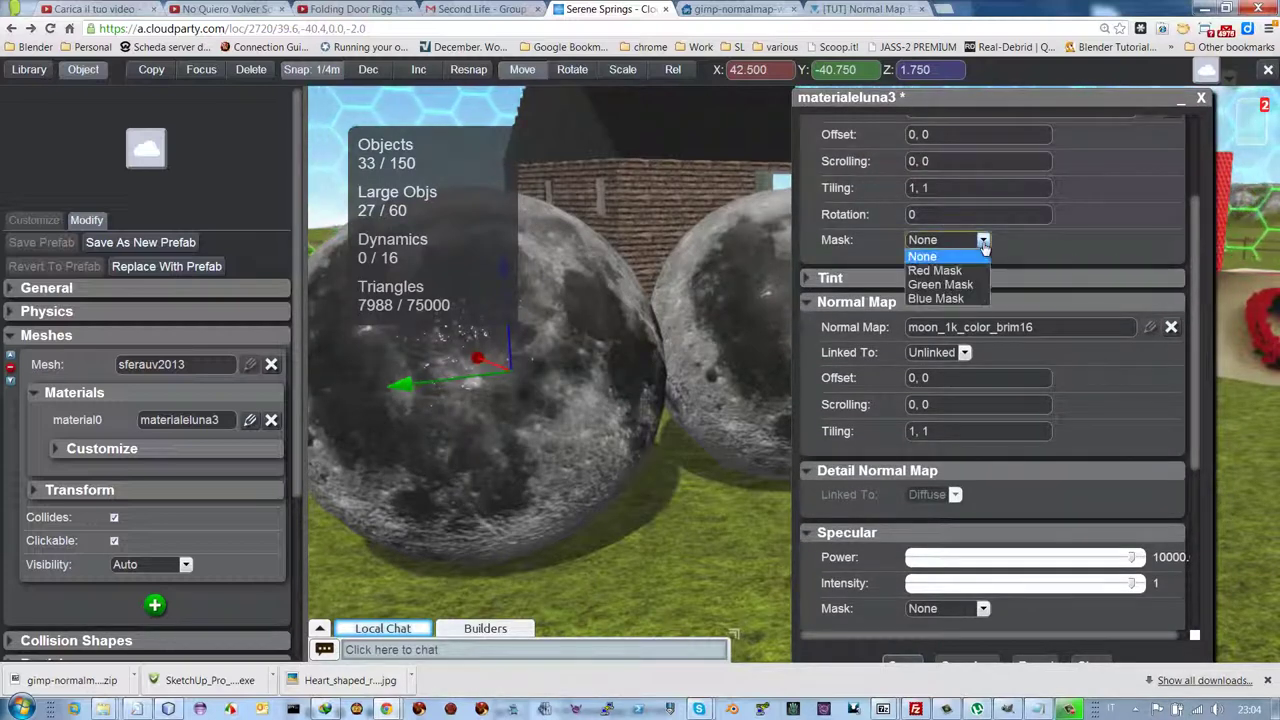
pyautogui.click(936, 270)
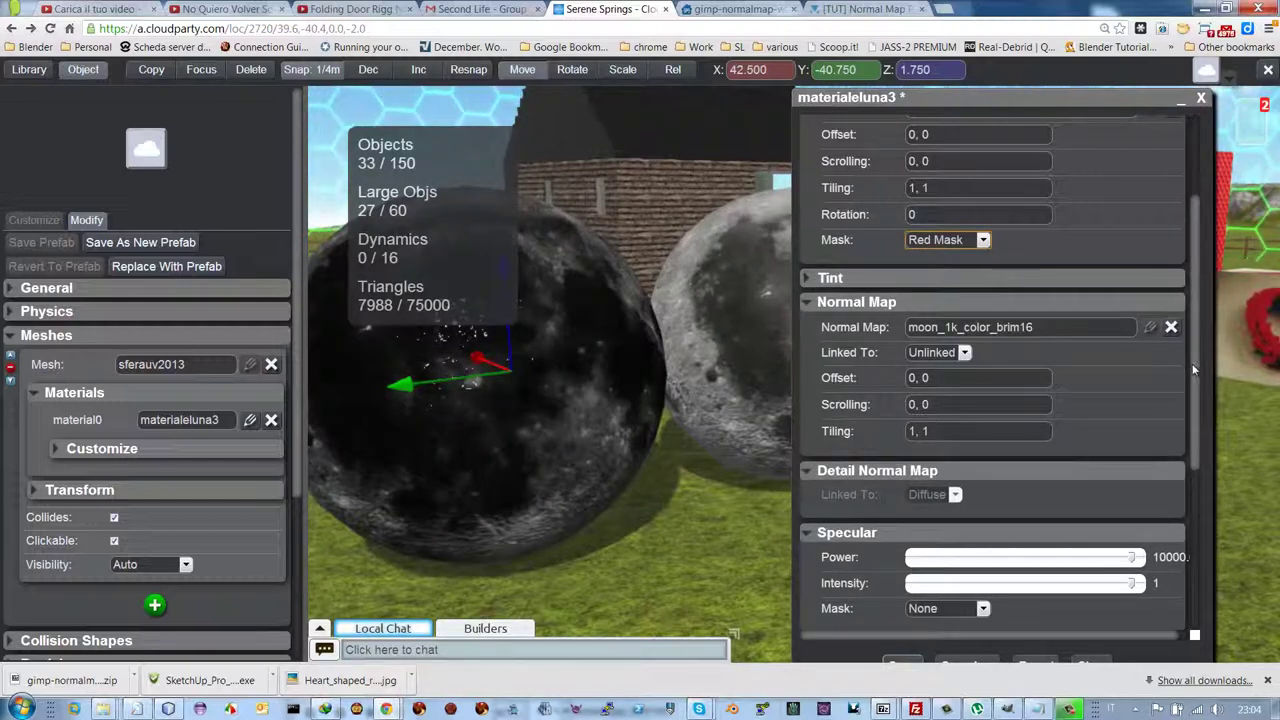
pyautogui.moveTo(1191, 361); pyautogui.dragTo(1180, 484)
pyautogui.click(985, 396)
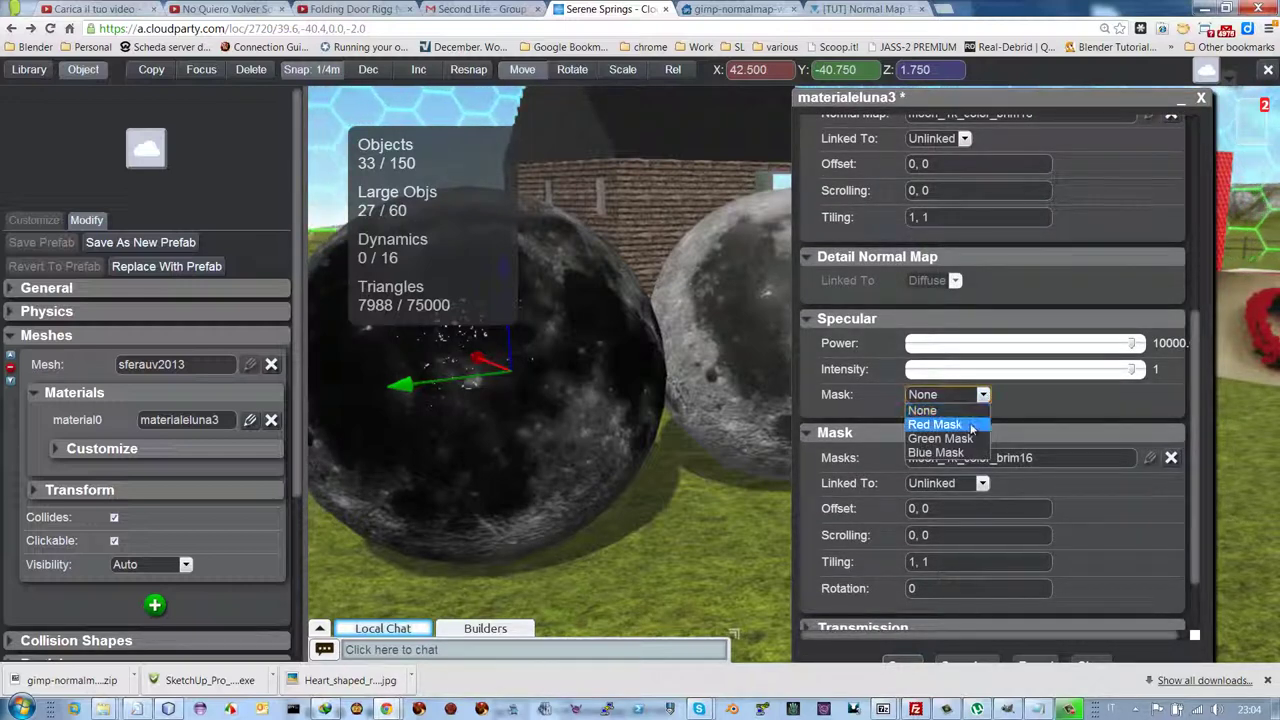
pyautogui.click(936, 424)
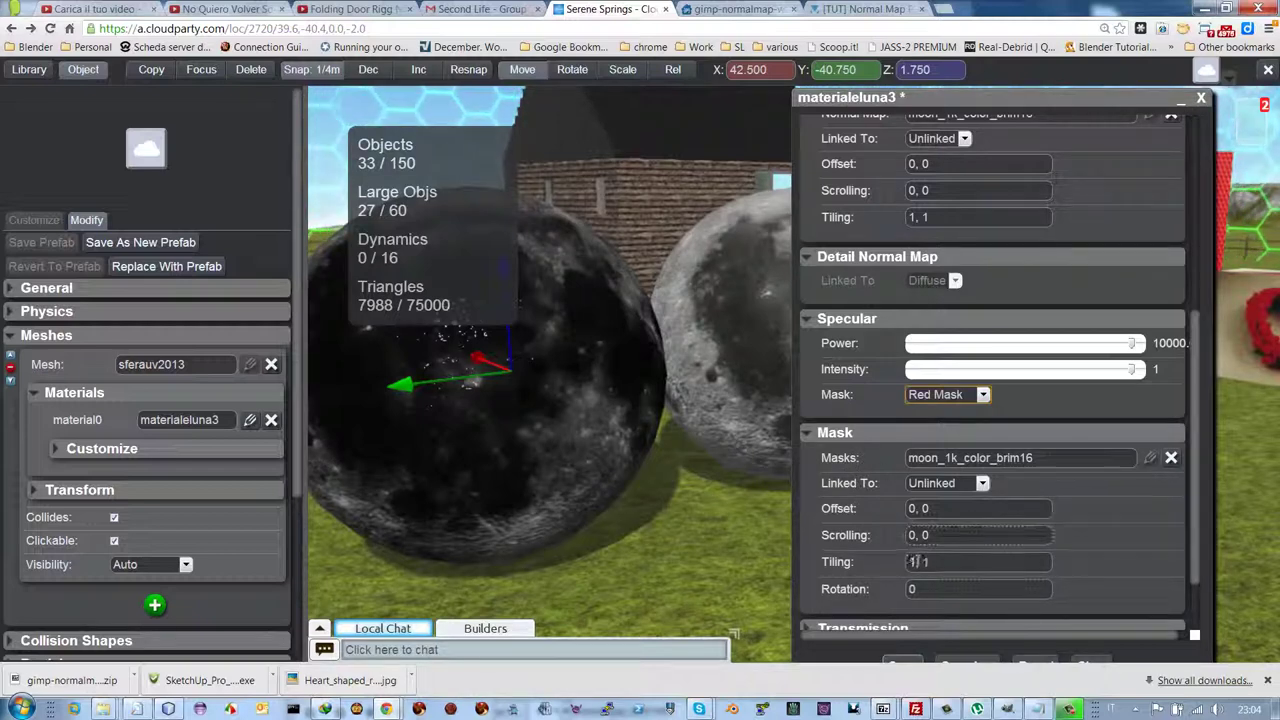
# Try a mask texture rotation of 90 and set it back to 0
pyautogui.click(905, 589)
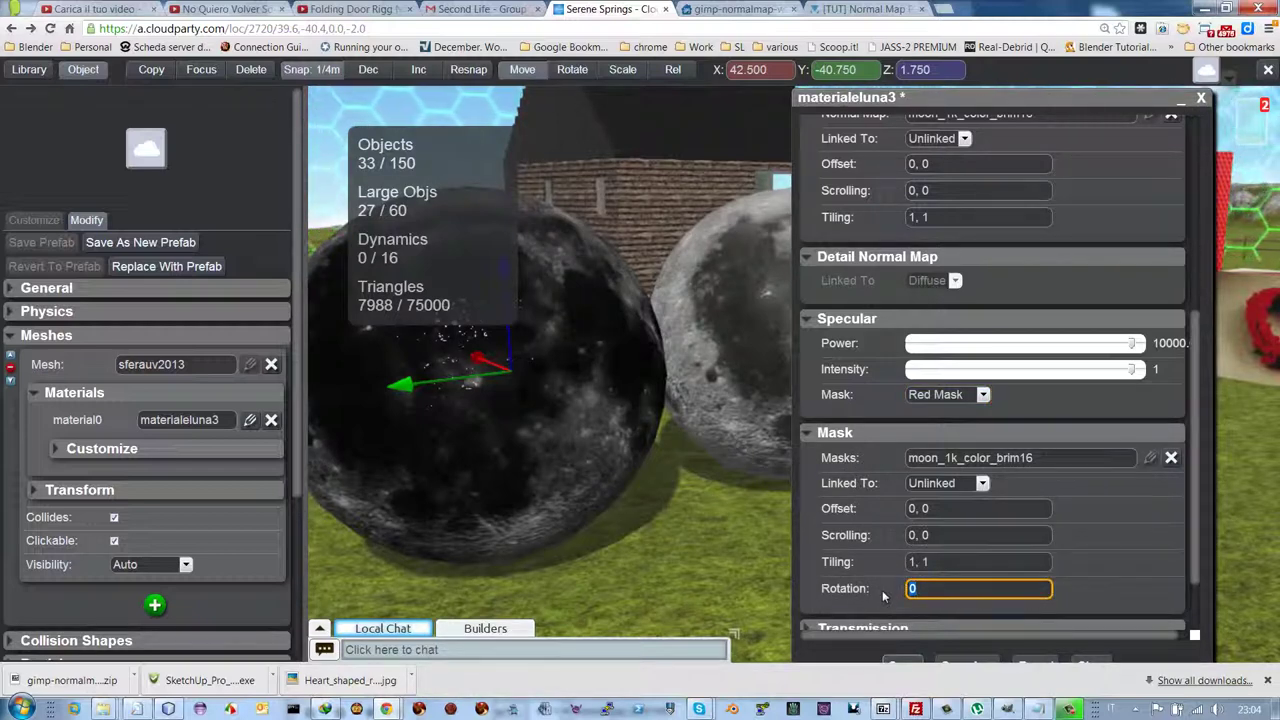
pyautogui.press('Return')
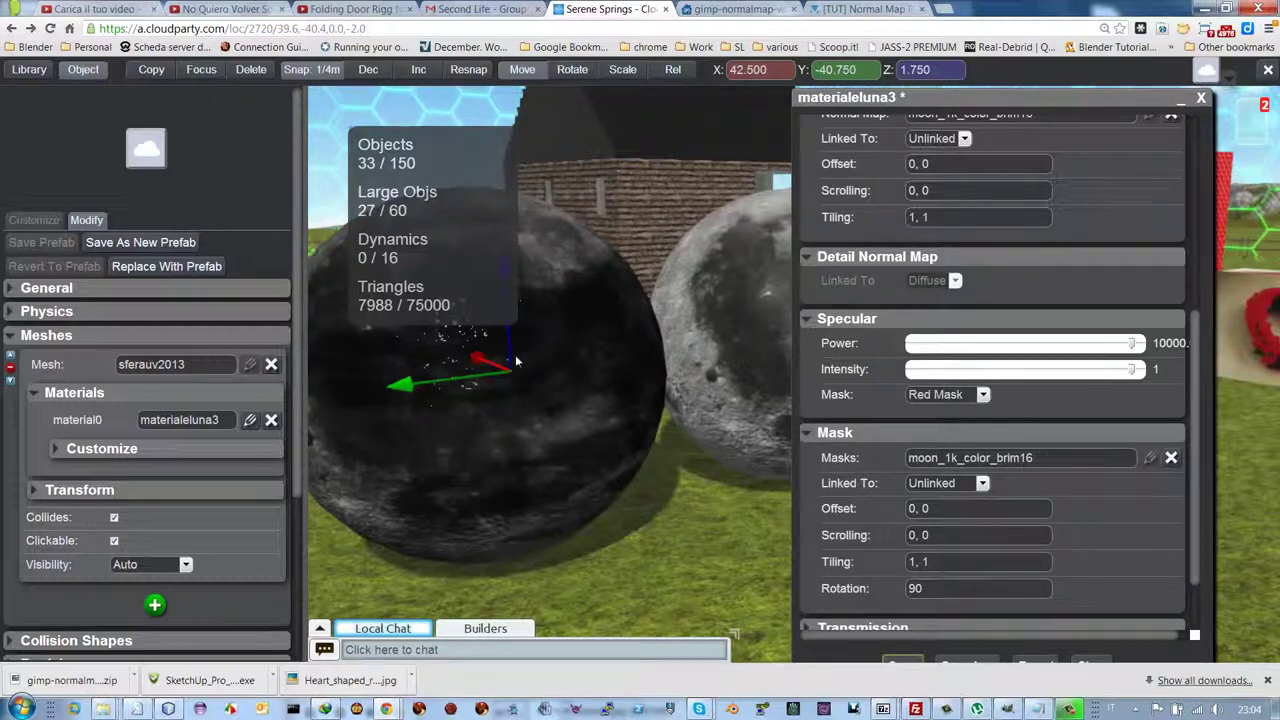
pyautogui.click(932, 589)
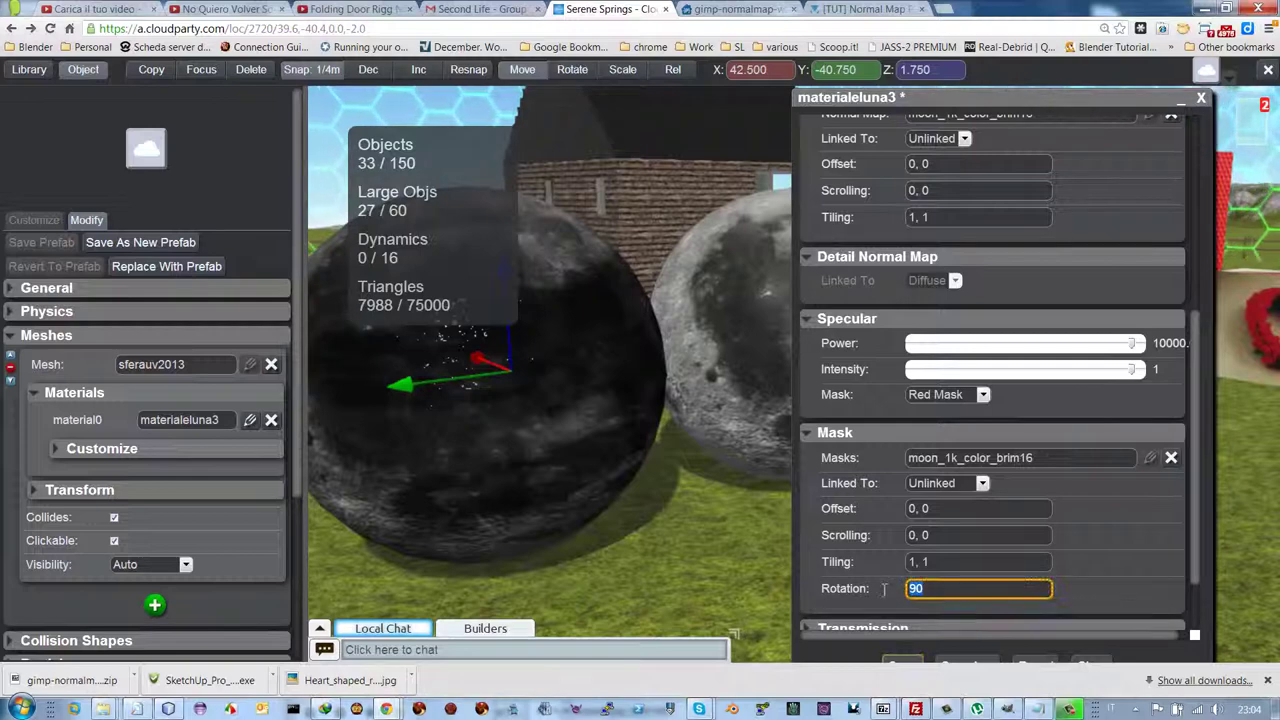
pyautogui.press('Return')
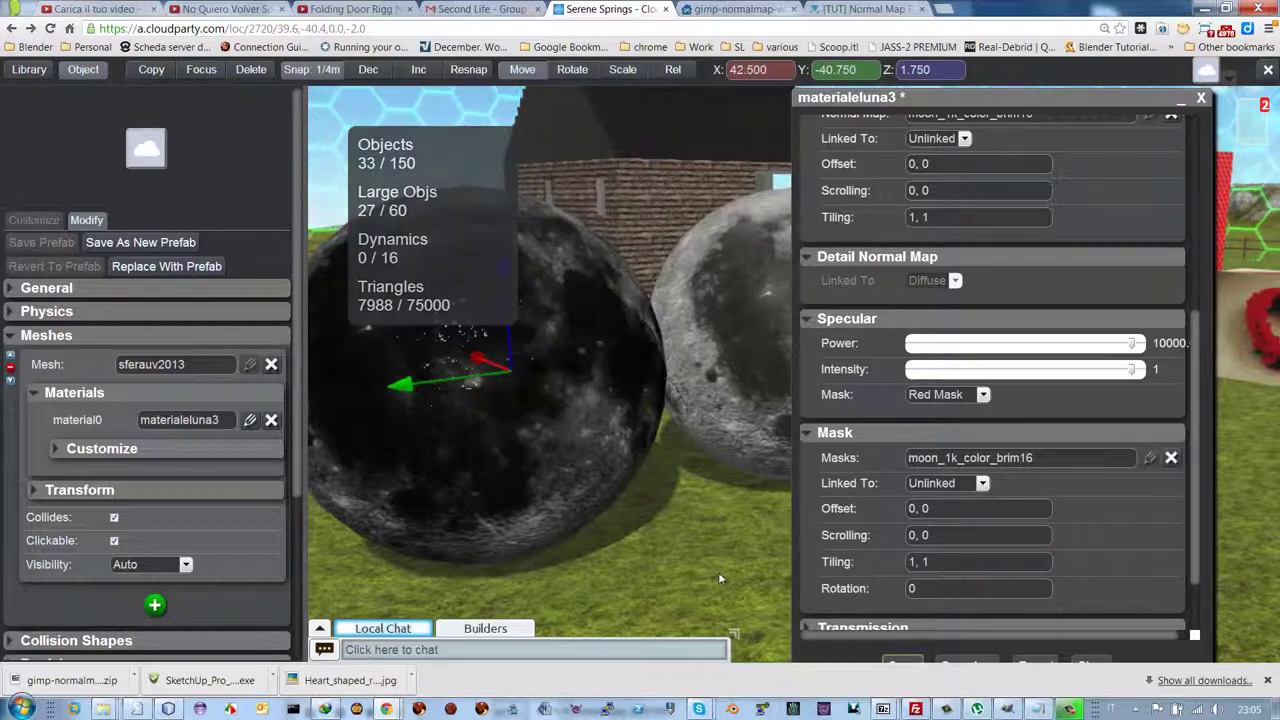
# Leave object editing and walk around the masked moon to examine its dark areas and specular highlights from several sides
pyautogui.press('Escape')
pyautogui.press('Escape')
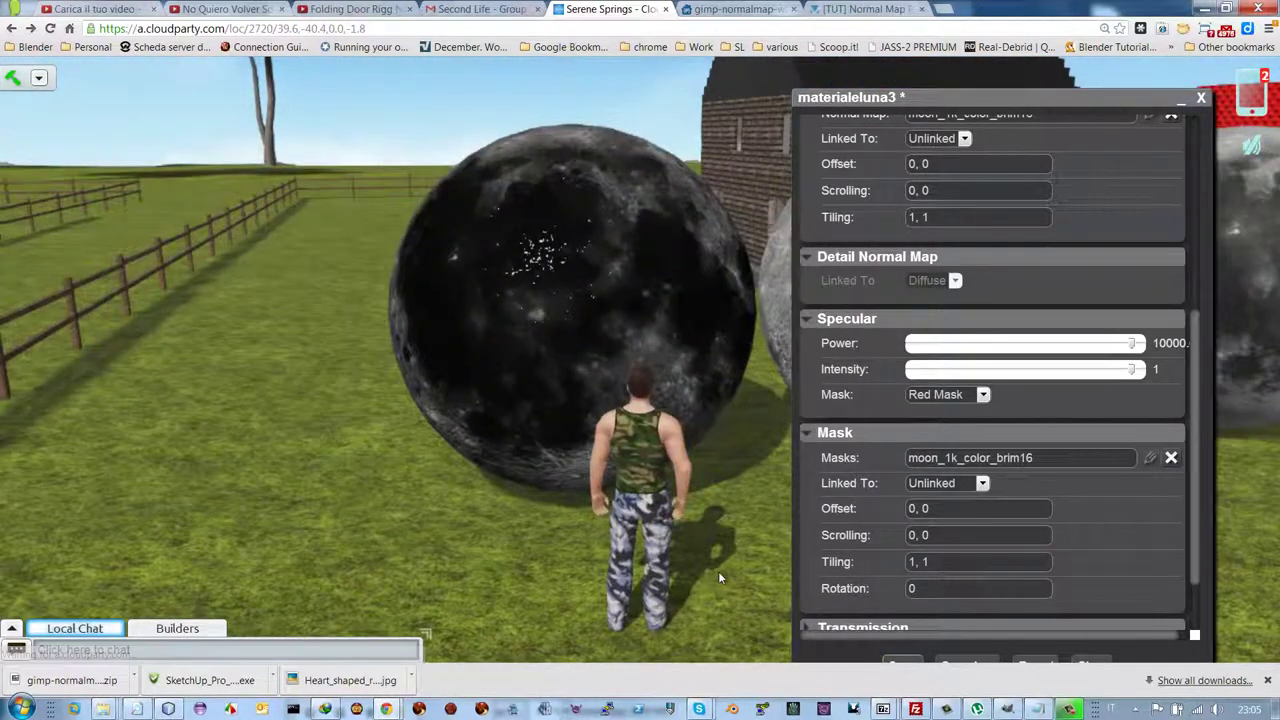
pyautogui.press('Left')
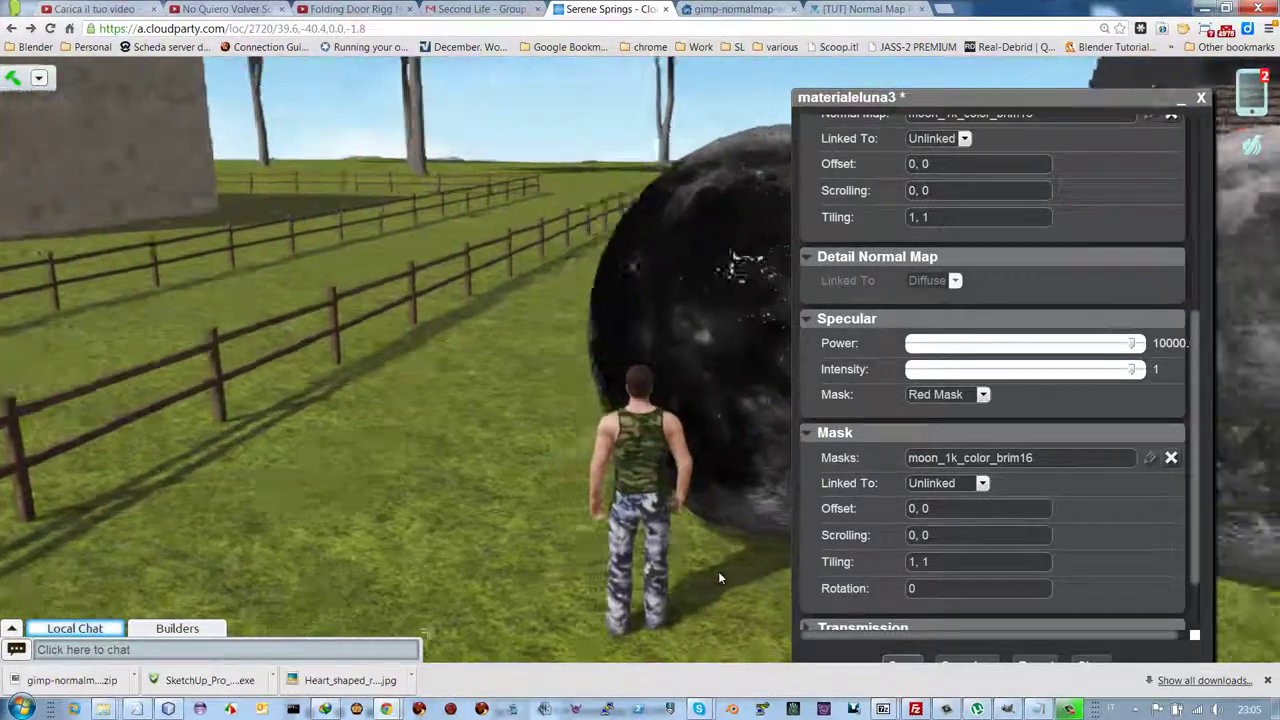
pyautogui.press('Right')
pyautogui.press('Left')
pyautogui.press('Up')
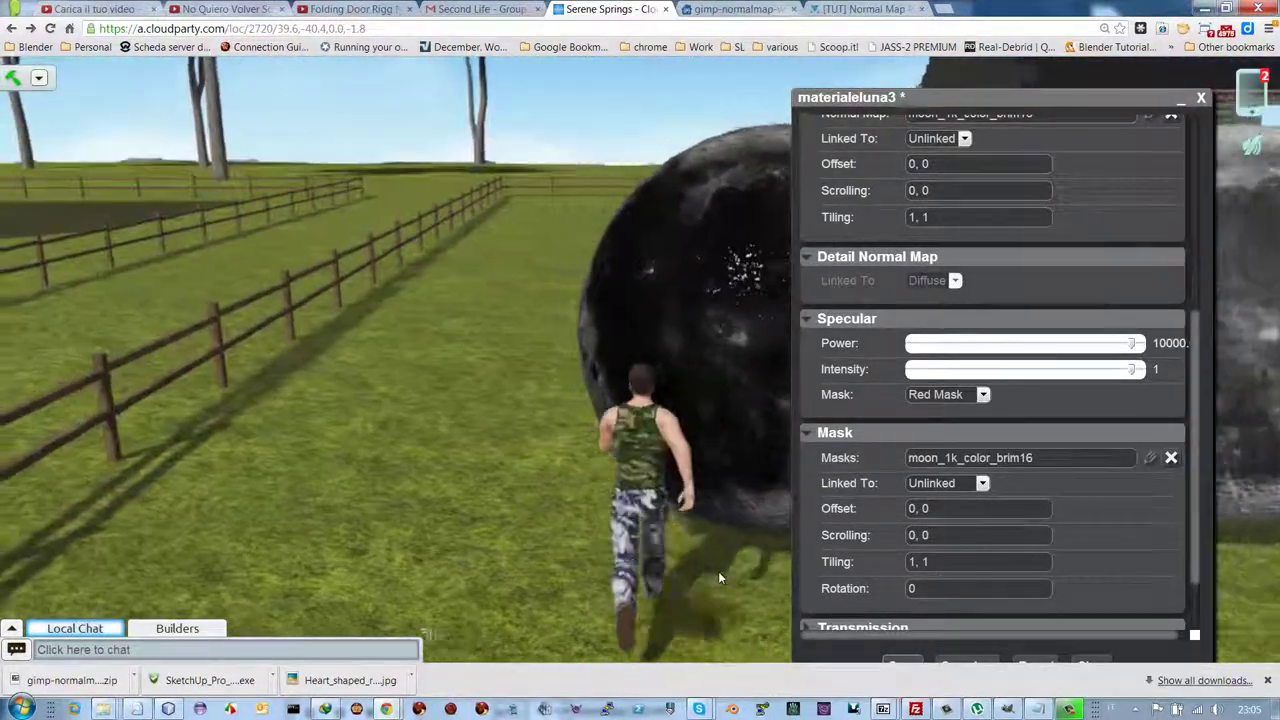
pyautogui.press('Right')
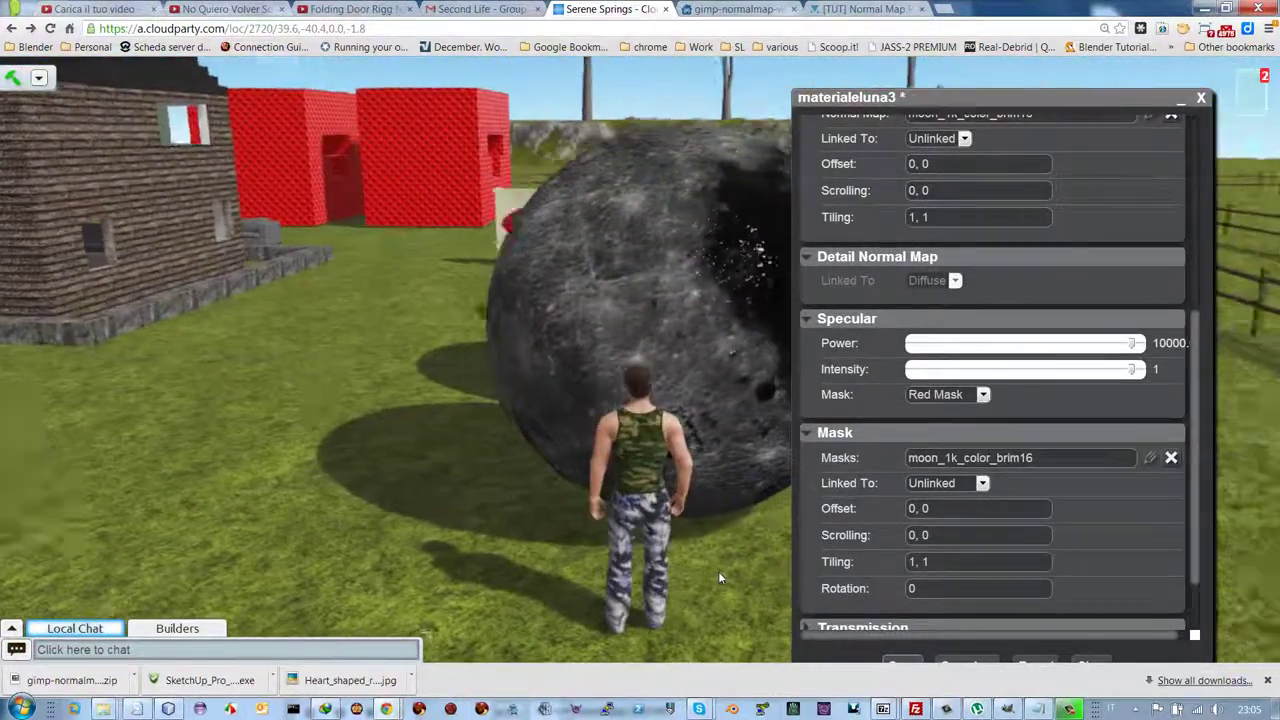
pyautogui.press('Right')
pyautogui.press('Up')
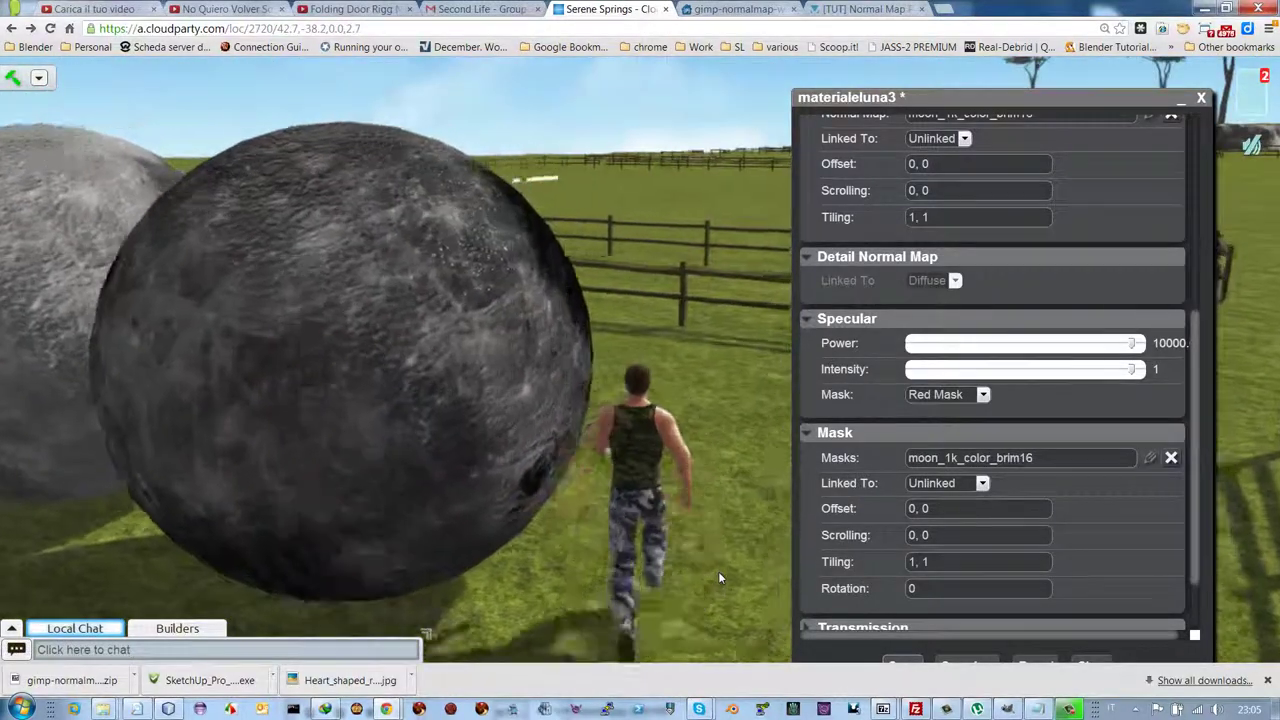
pyautogui.press('Left')
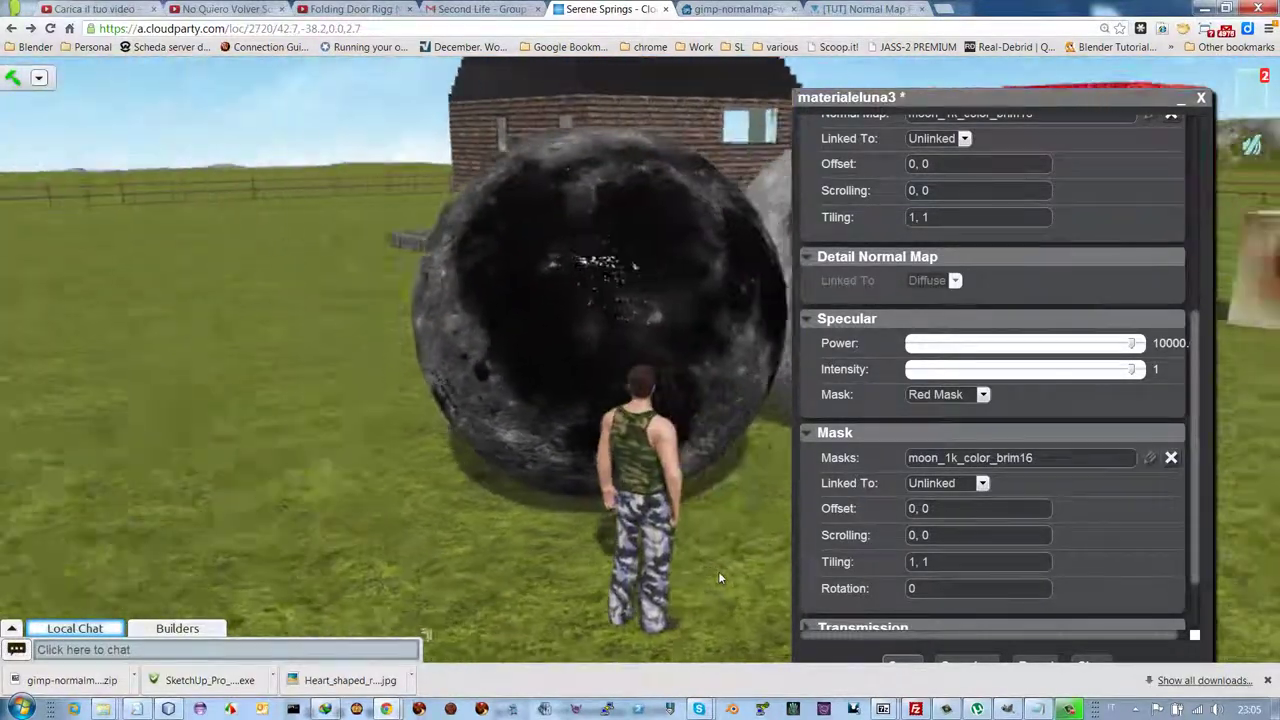
pyautogui.press('Up')
pyautogui.press('Left')
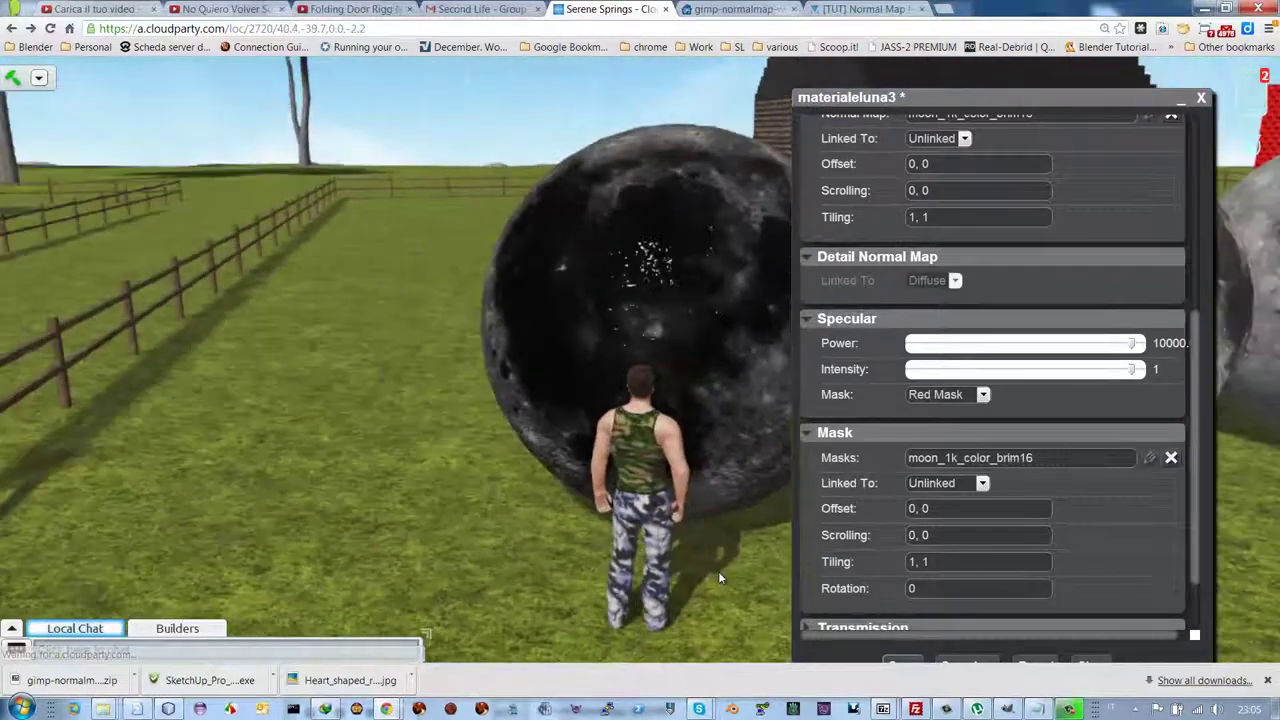
pyautogui.moveTo(718, 571); pyautogui.dragTo(778, 475)
pyautogui.moveTo(760, 428); pyautogui.dragTo(663, 357)
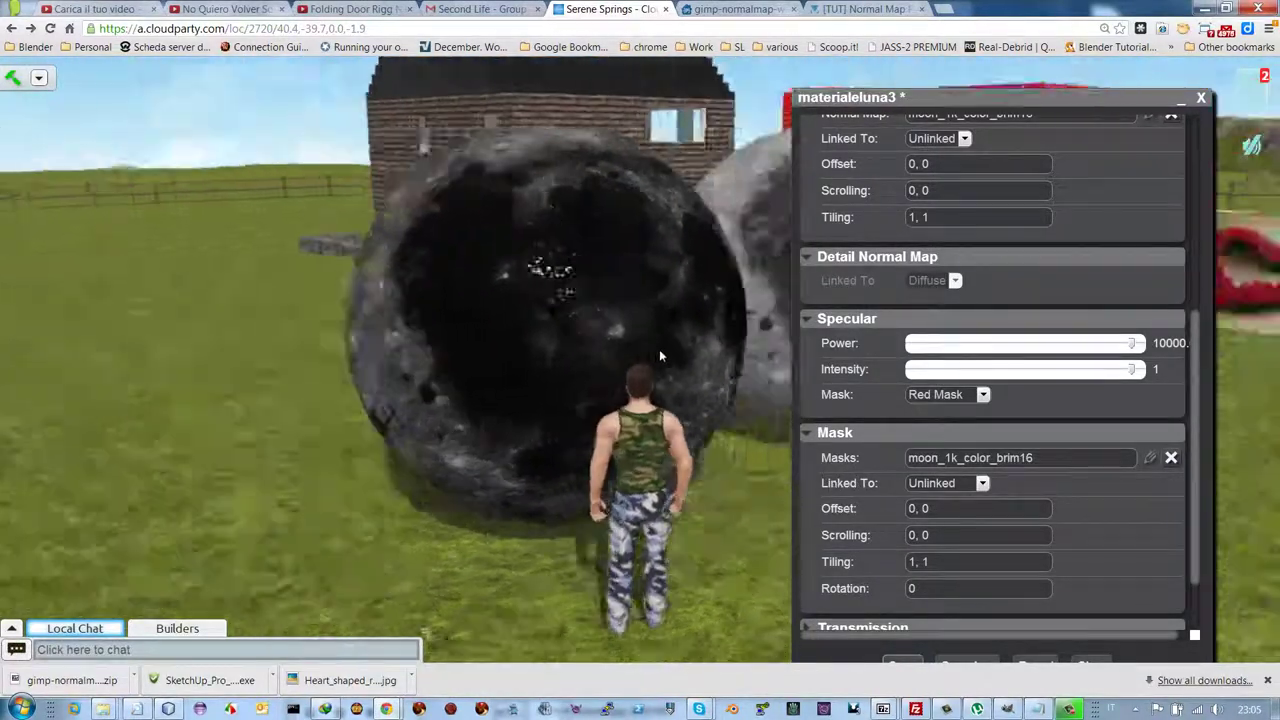
pyautogui.press('Left')
pyautogui.press('Up')
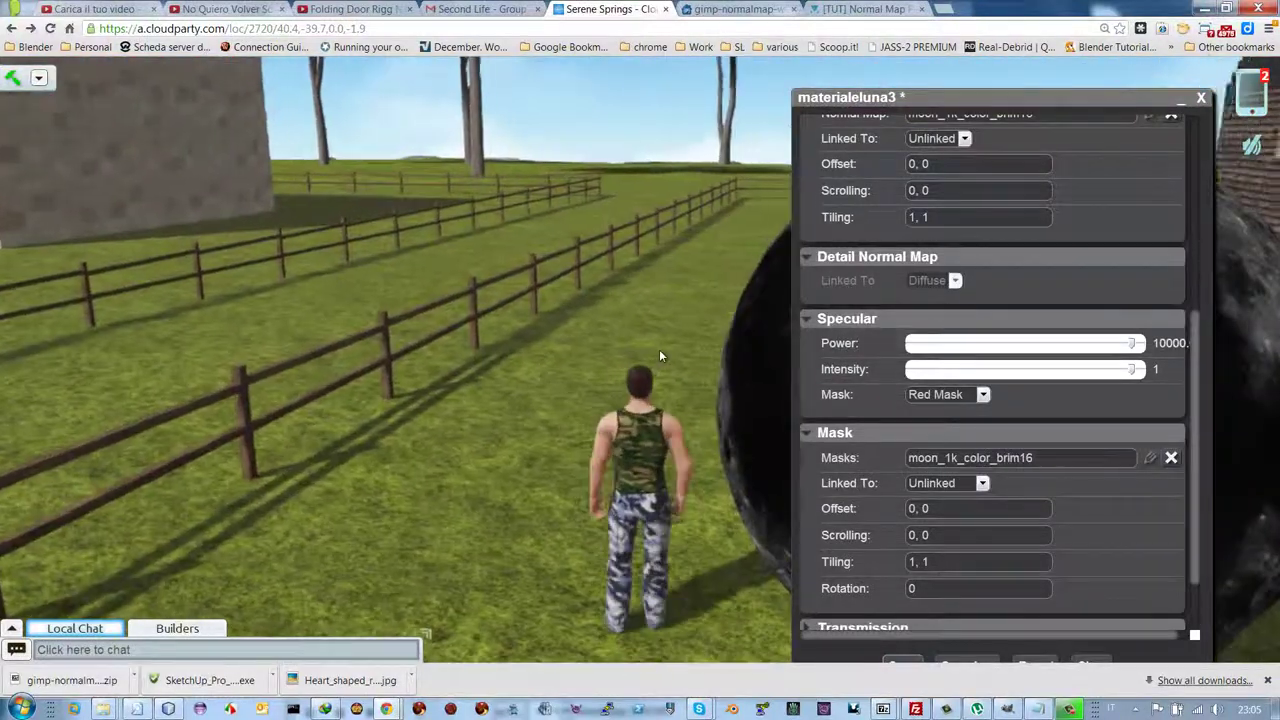
pyautogui.press('Left')
pyautogui.press('Right')
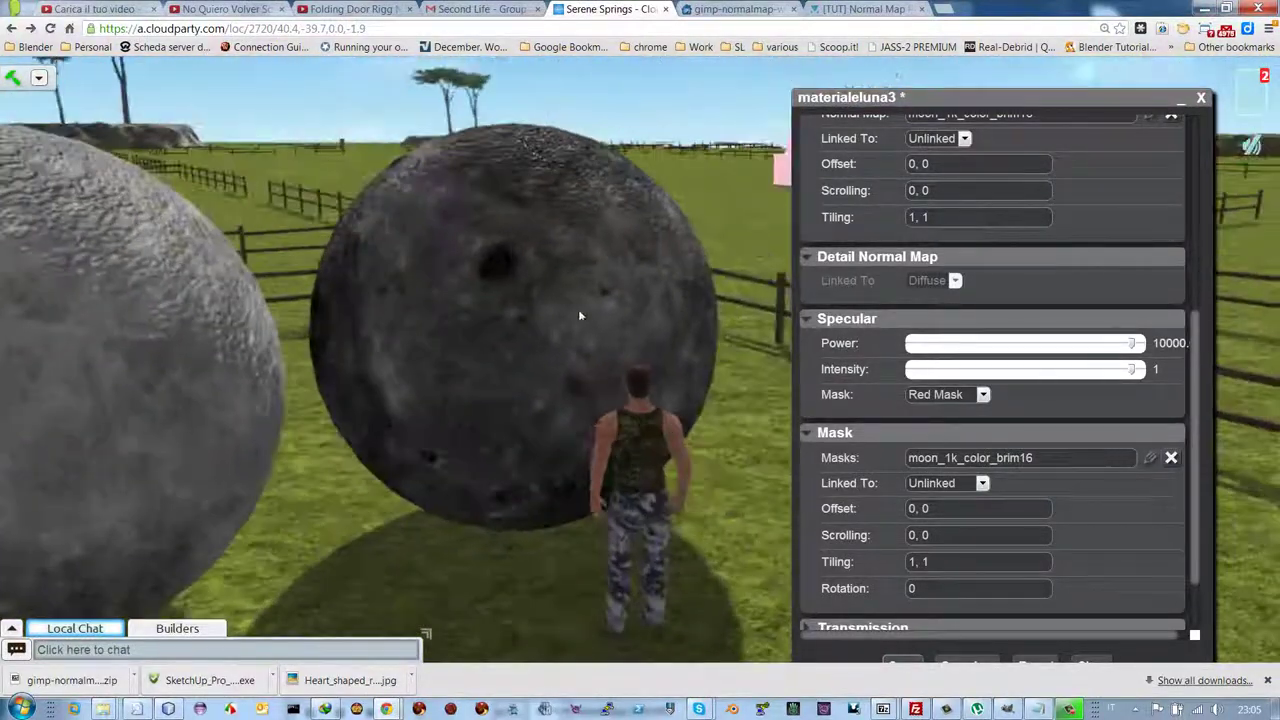
pyautogui.moveTo(578, 316); pyautogui.dragTo(472, 292)
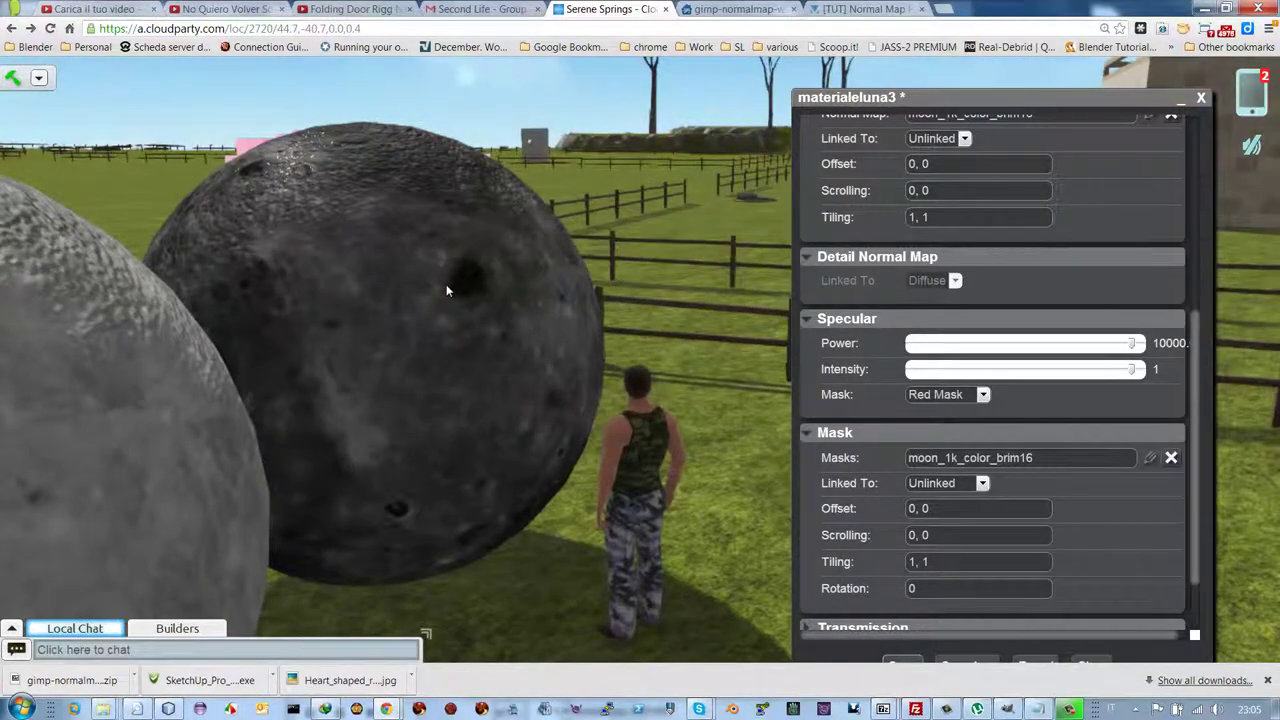
pyautogui.press('Up')
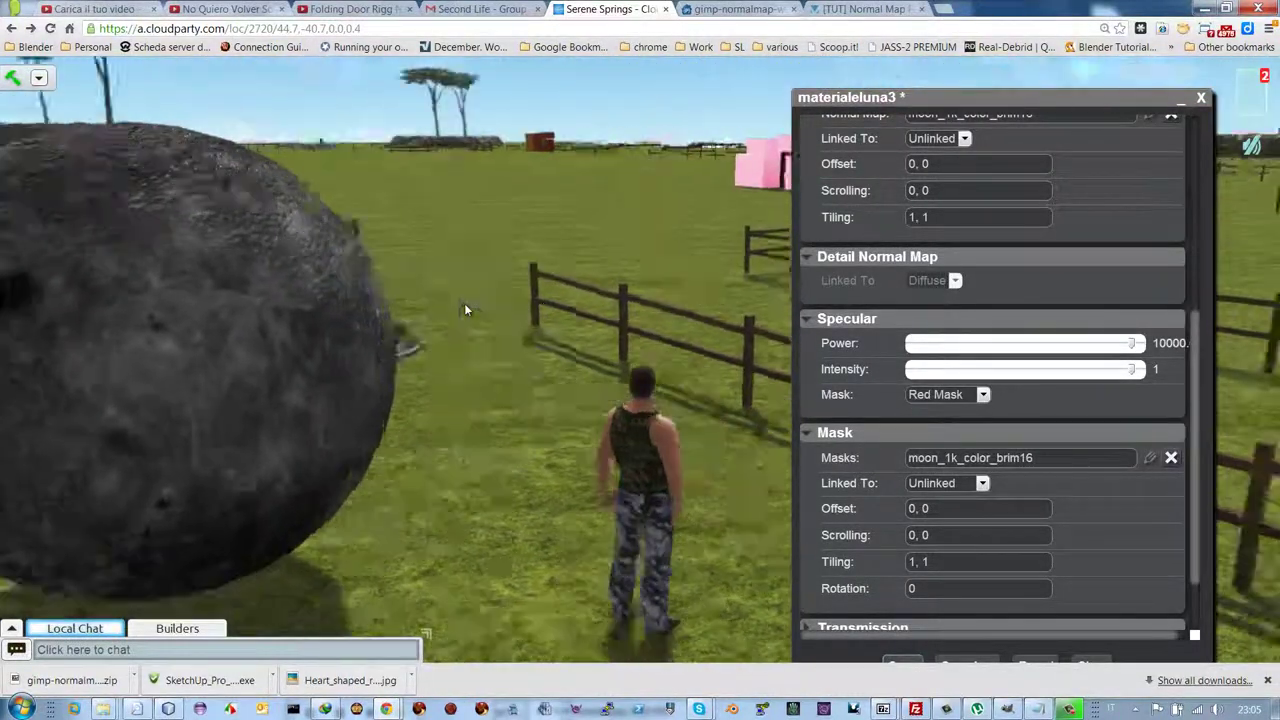
pyautogui.press('Left')
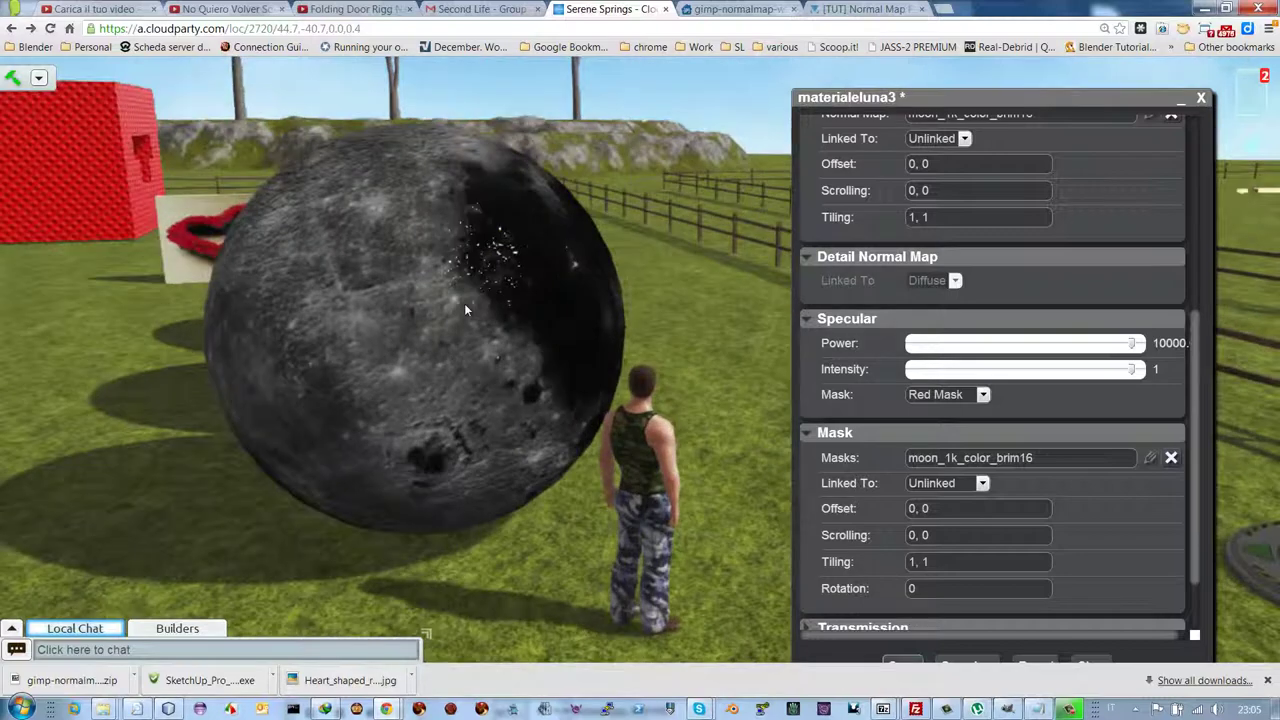
pyautogui.press('Left')
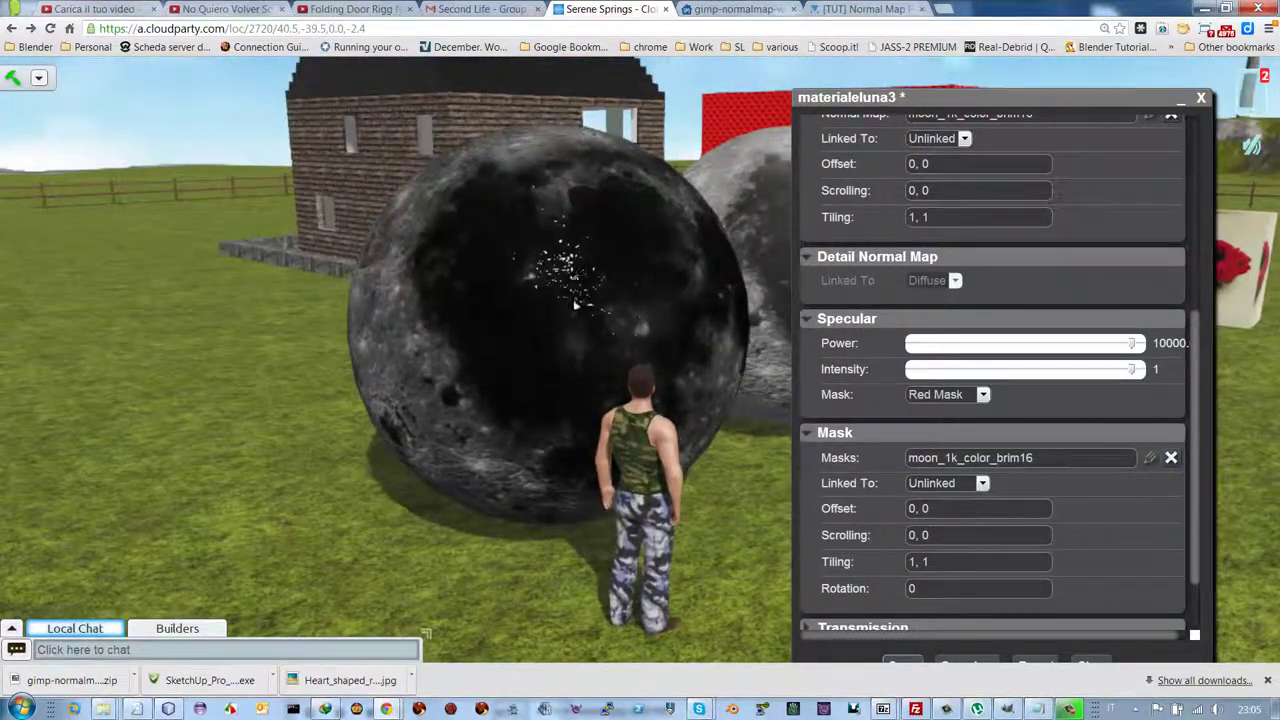
# Remove the moon_1k_color_brim16 mask texture from materialeluna3
pyautogui.click(982, 483)
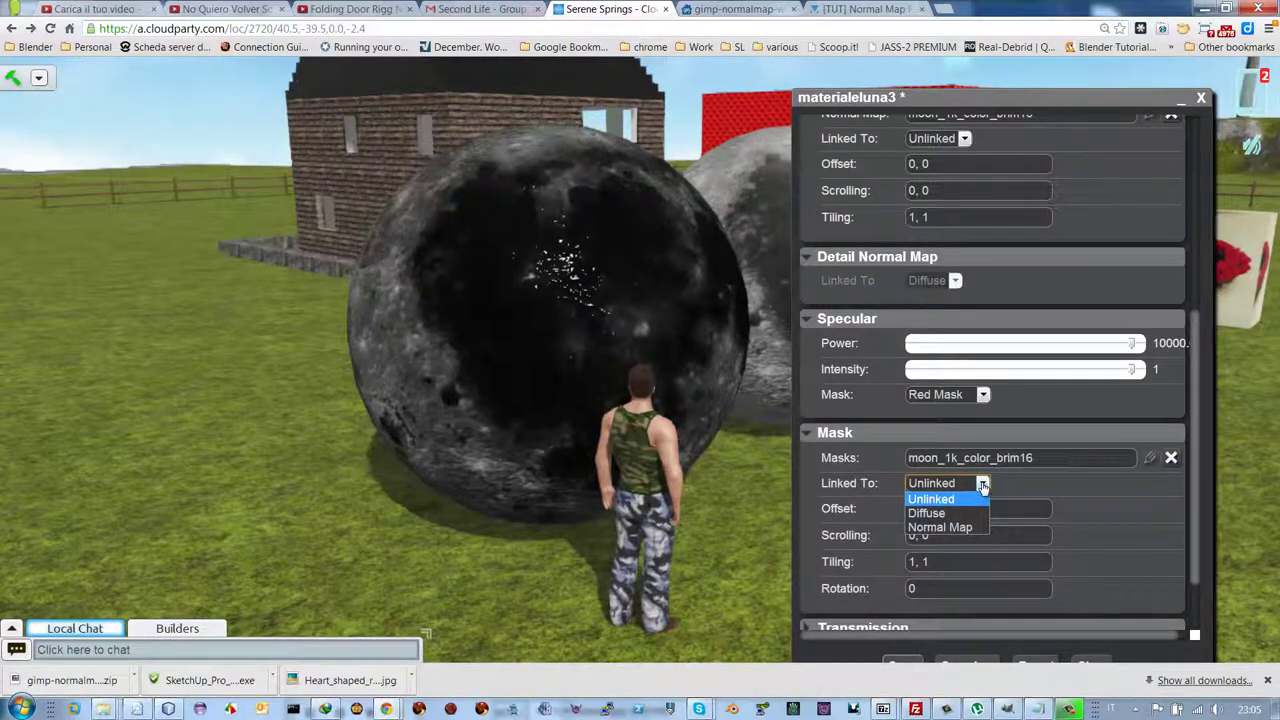
pyautogui.click(1171, 459)
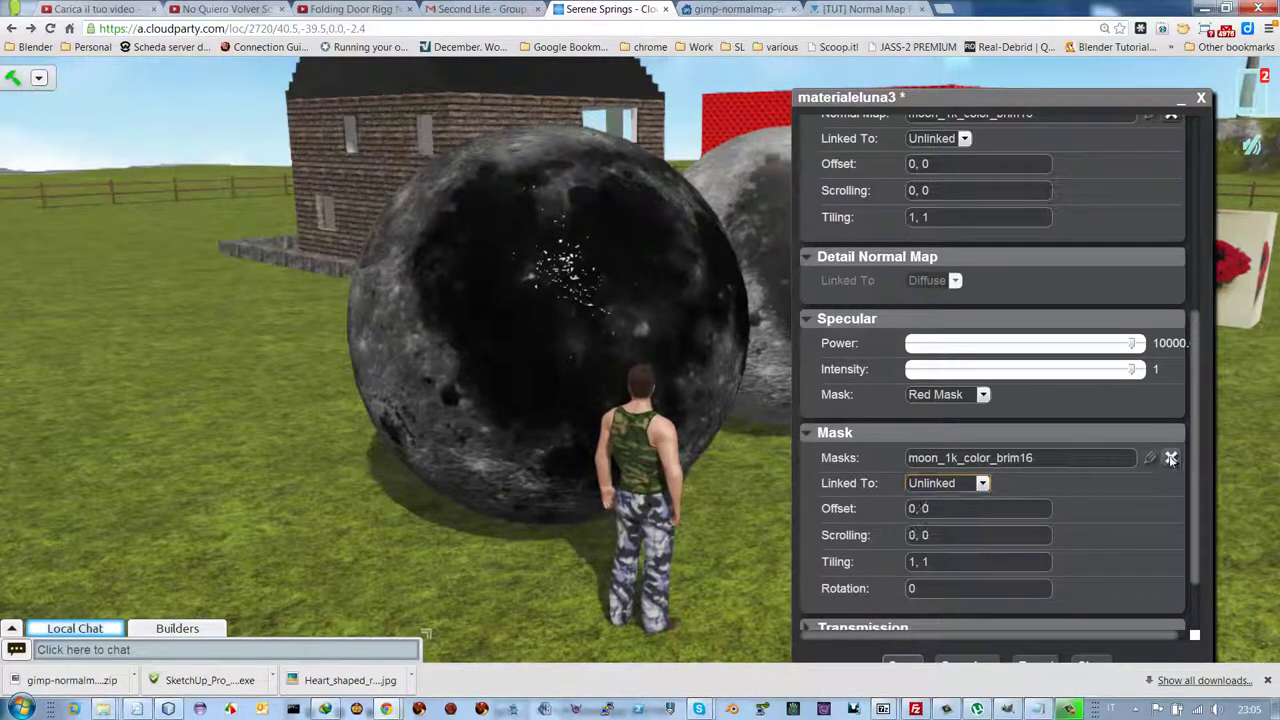
pyautogui.click(1170, 457)
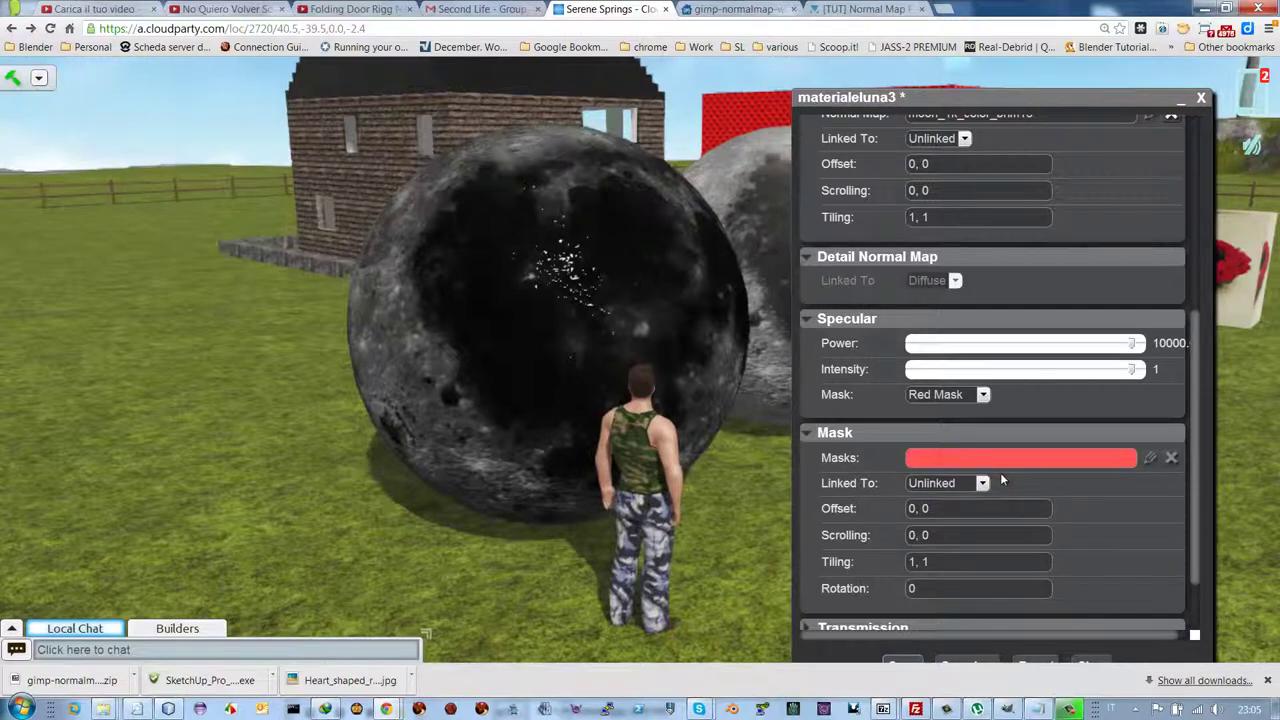
# Set both the Specular mask and the Diffuse mask of materialeluna3 to None
pyautogui.click(982, 394)
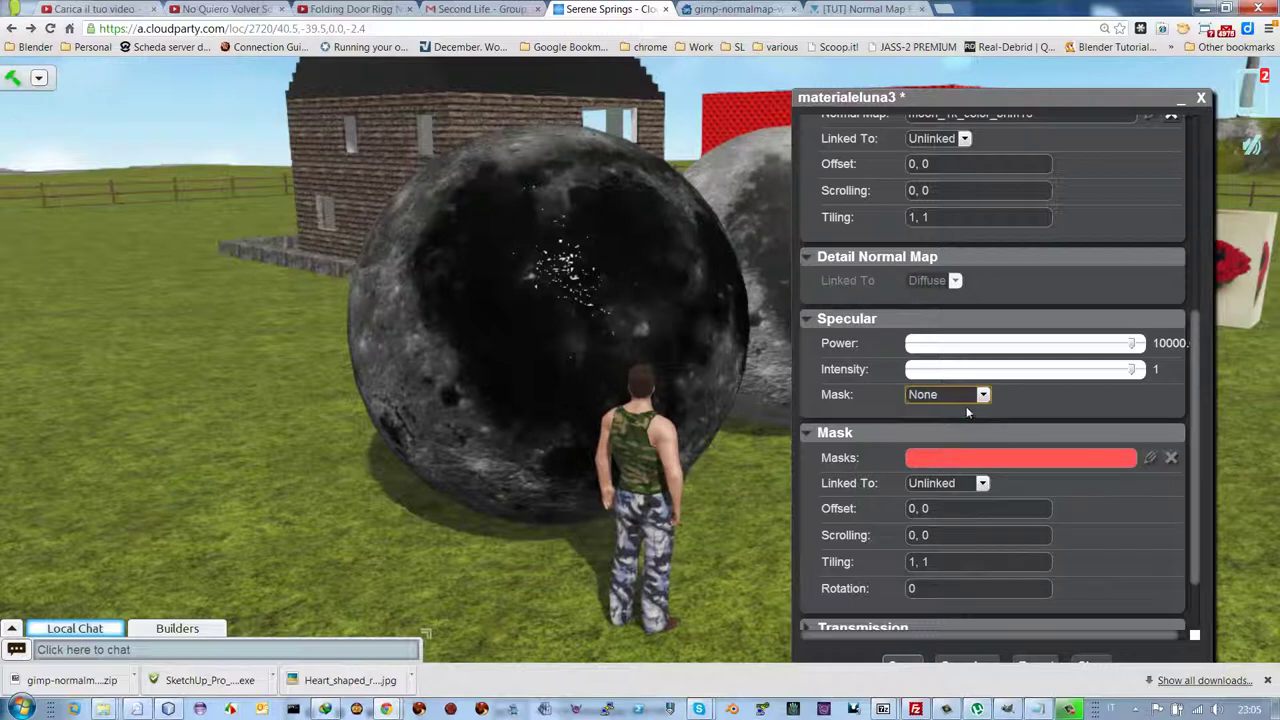
pyautogui.scroll(5, 1184, 362)
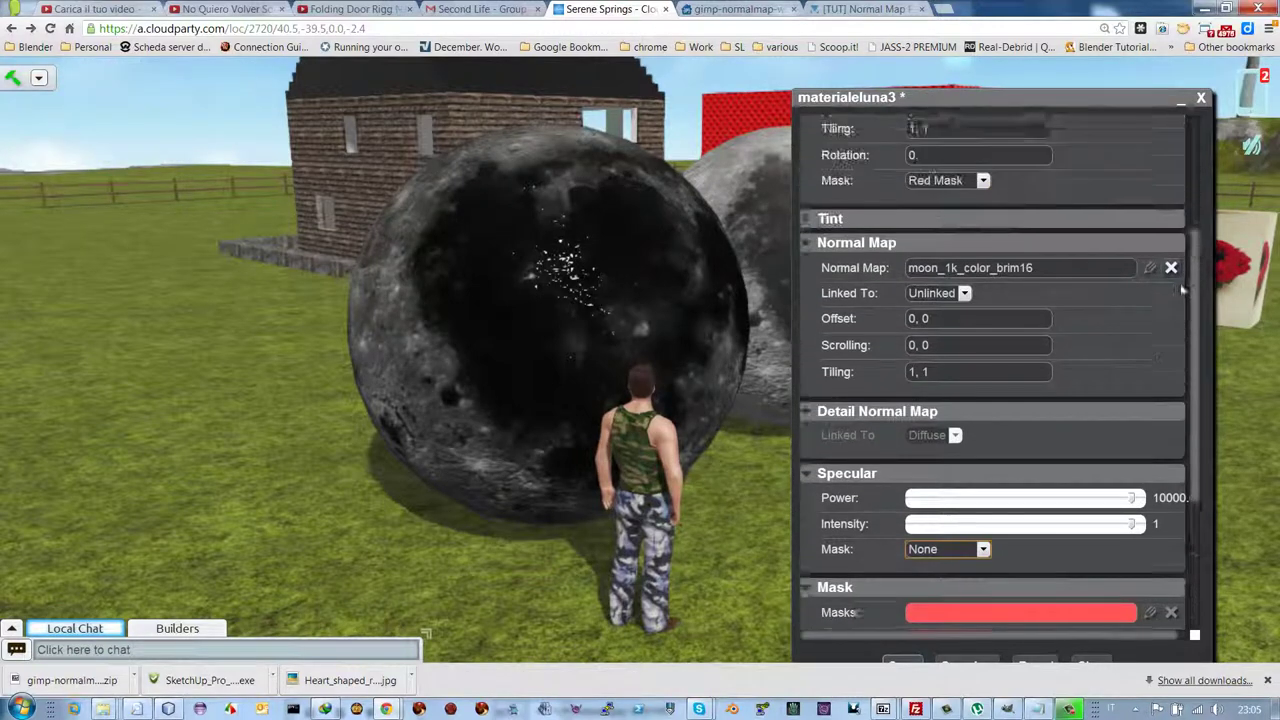
pyautogui.click(983, 261)
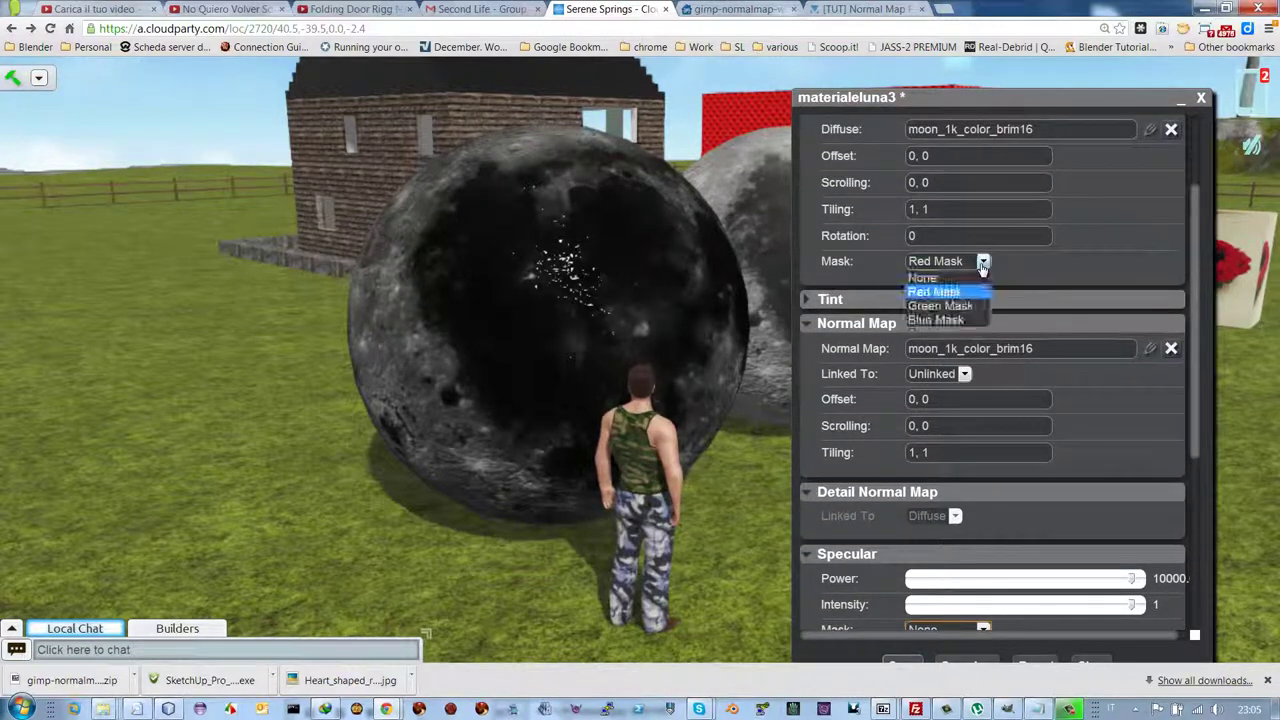
pyautogui.click(954, 276)
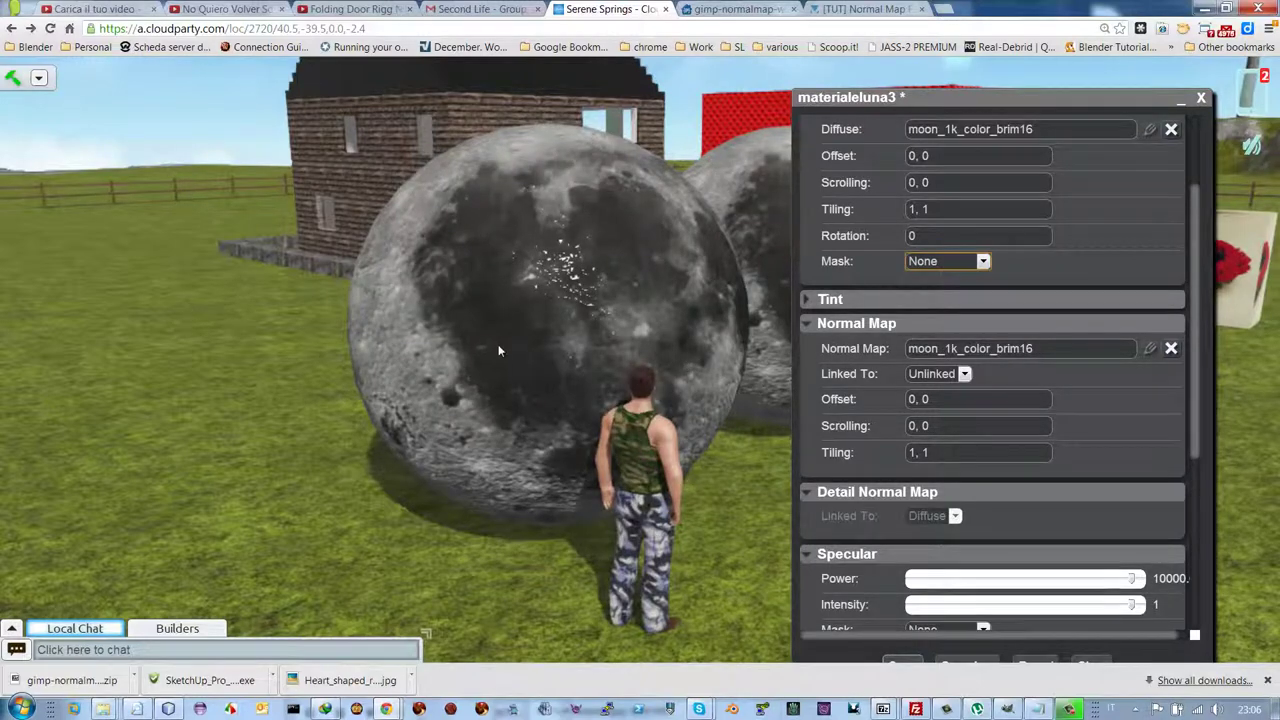
# Walk around the moon without its masks to examine its surface relief and specular highlights from several sides
pyautogui.press('Left')
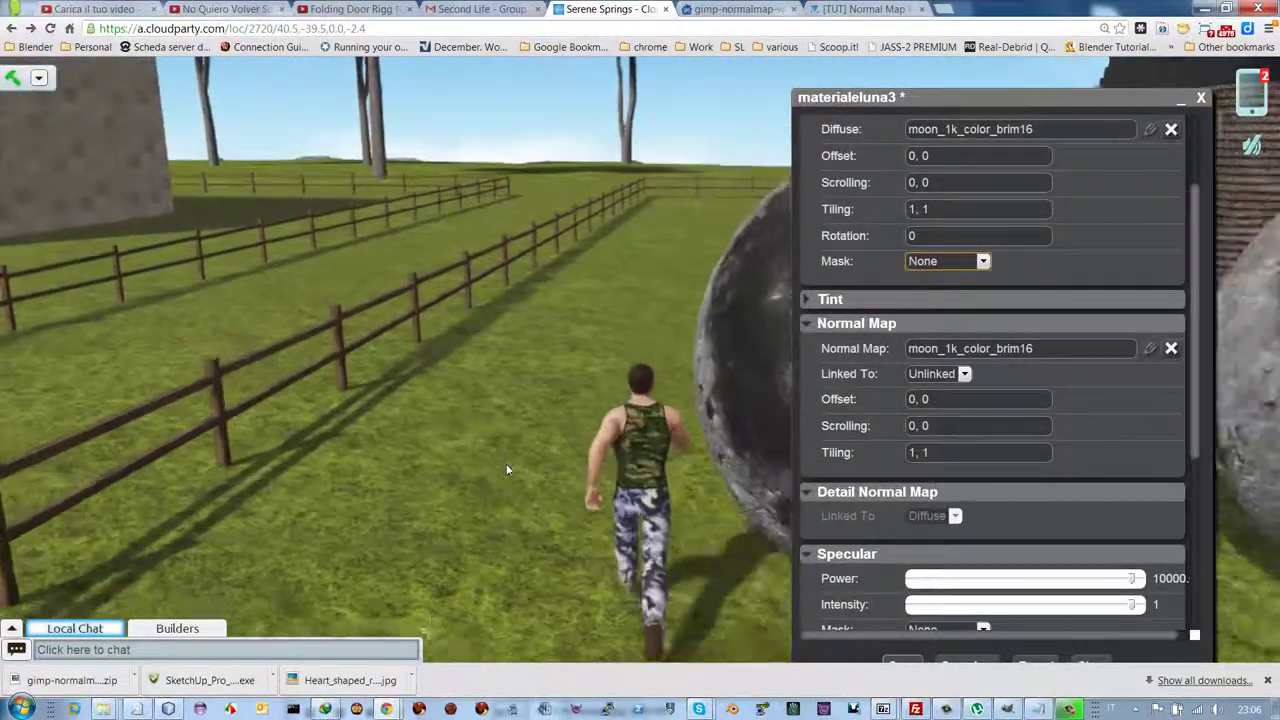
pyautogui.press('Up')
pyautogui.press('Right')
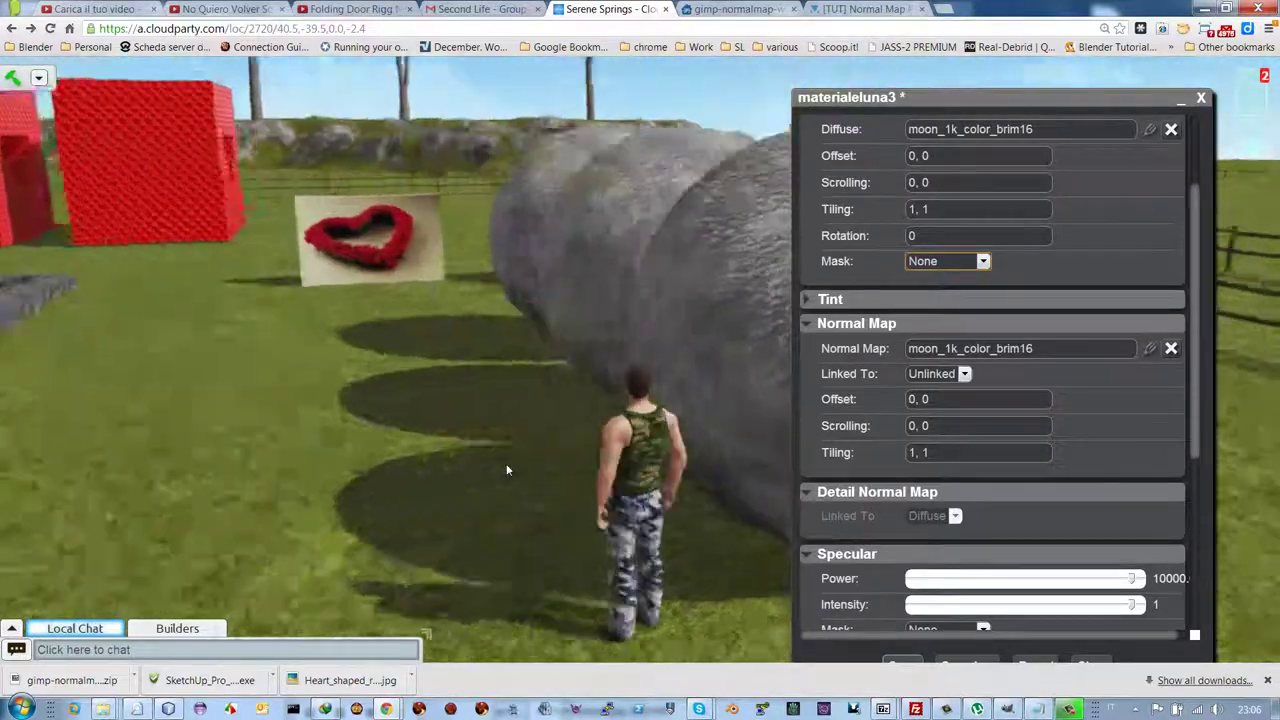
pyautogui.press('Up')
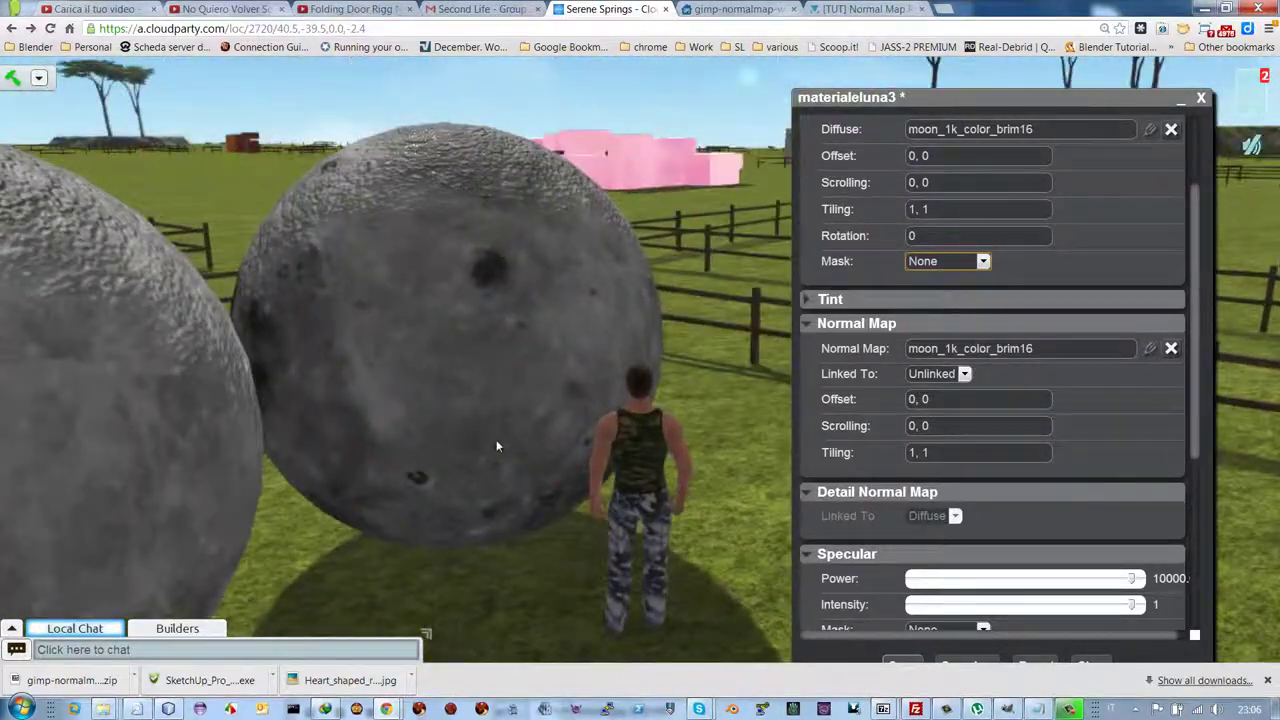
pyautogui.press('Right')
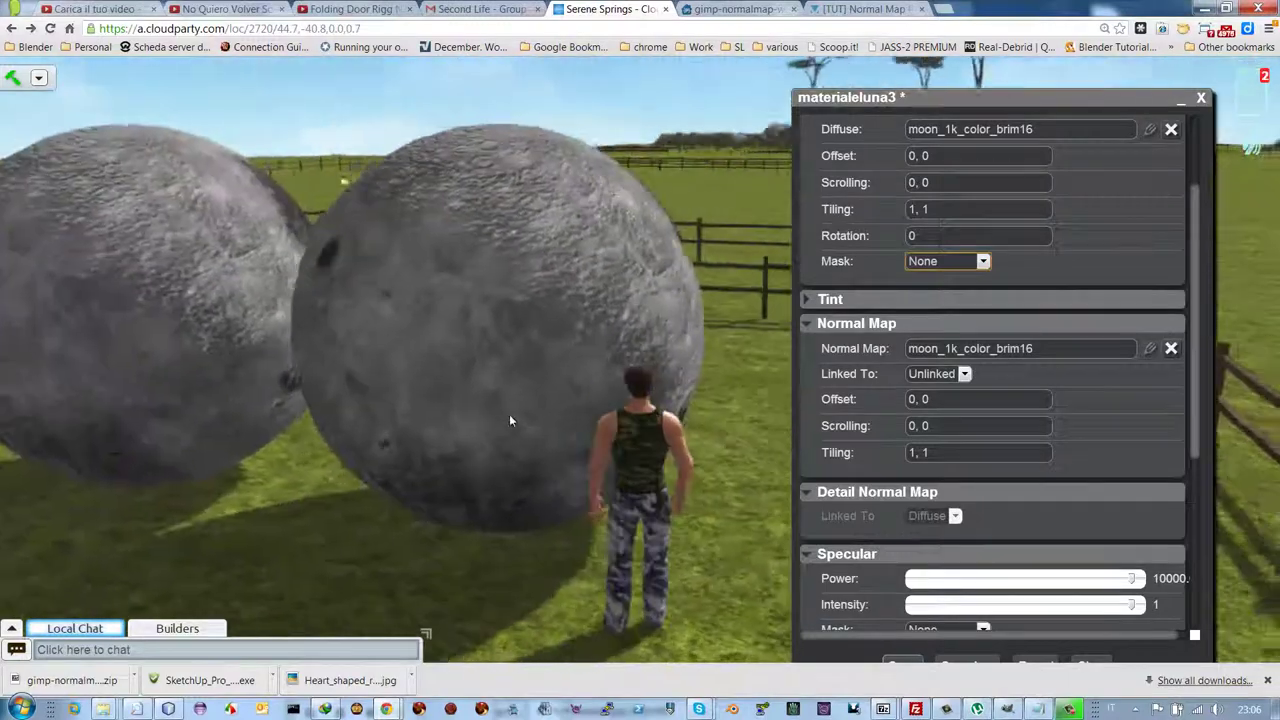
pyautogui.press('Left')
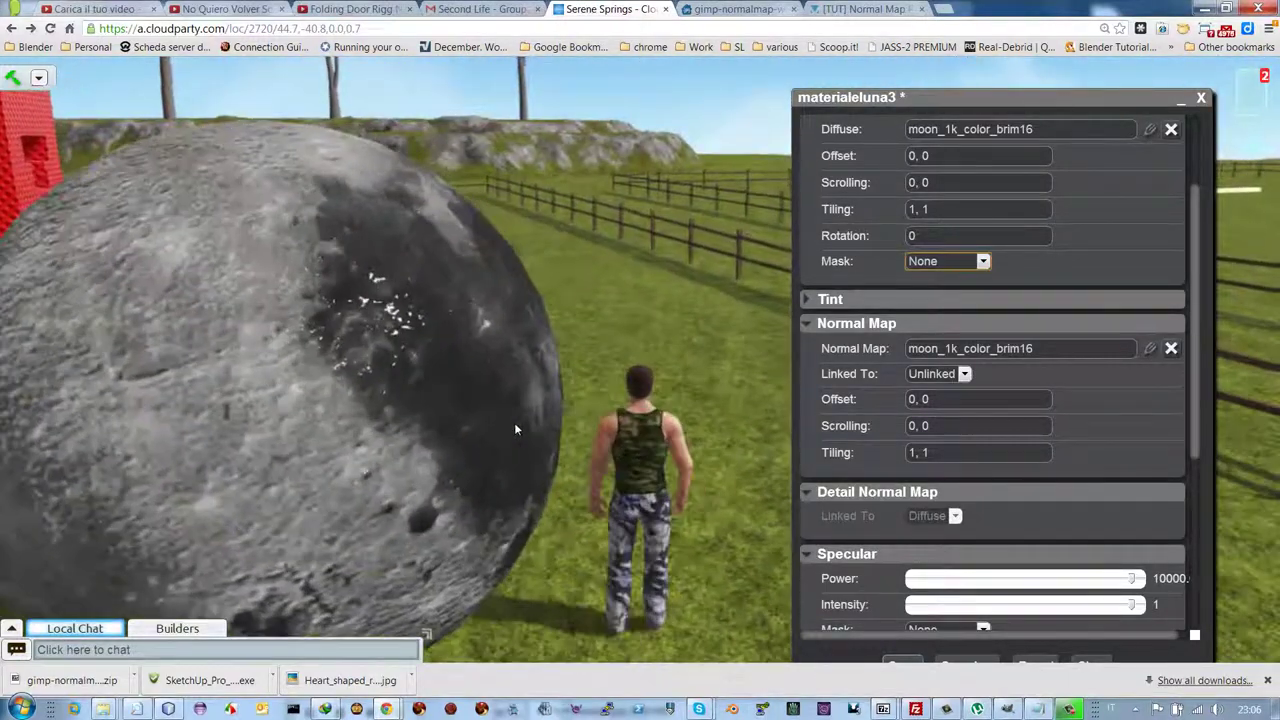
pyautogui.press('Right')
pyautogui.press('Up')
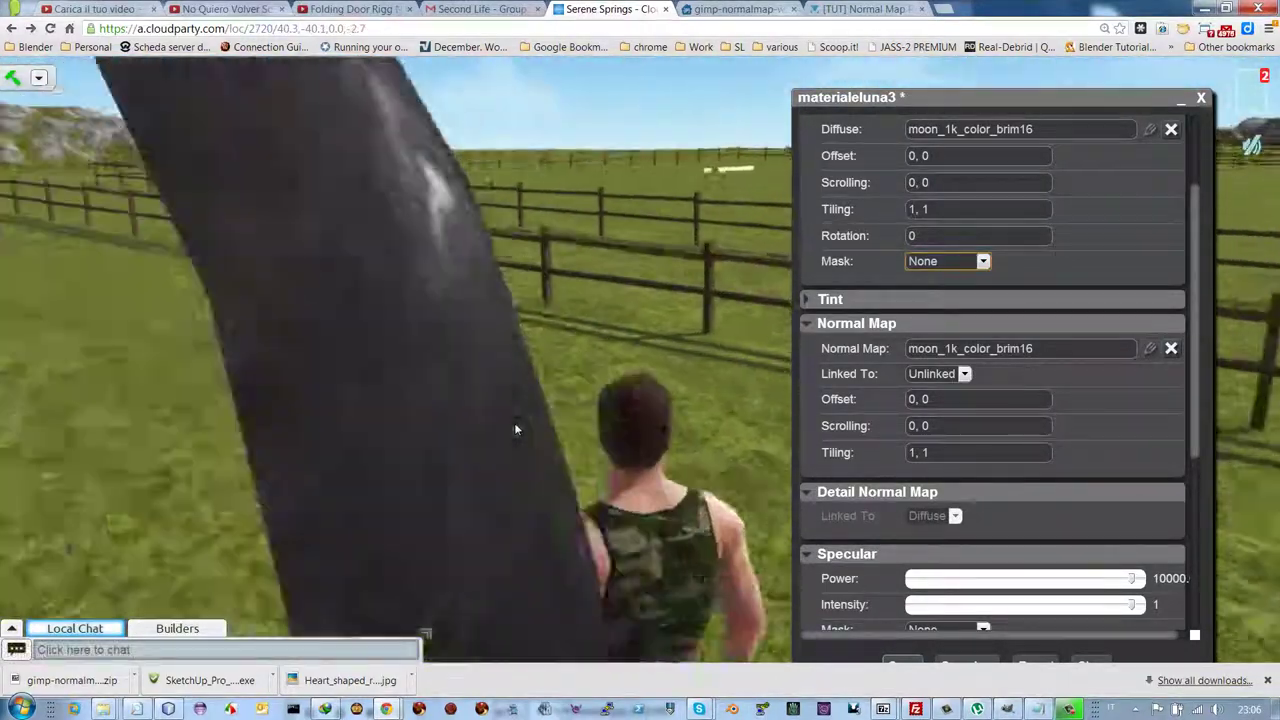
pyautogui.press('Left')
pyautogui.press('Left')
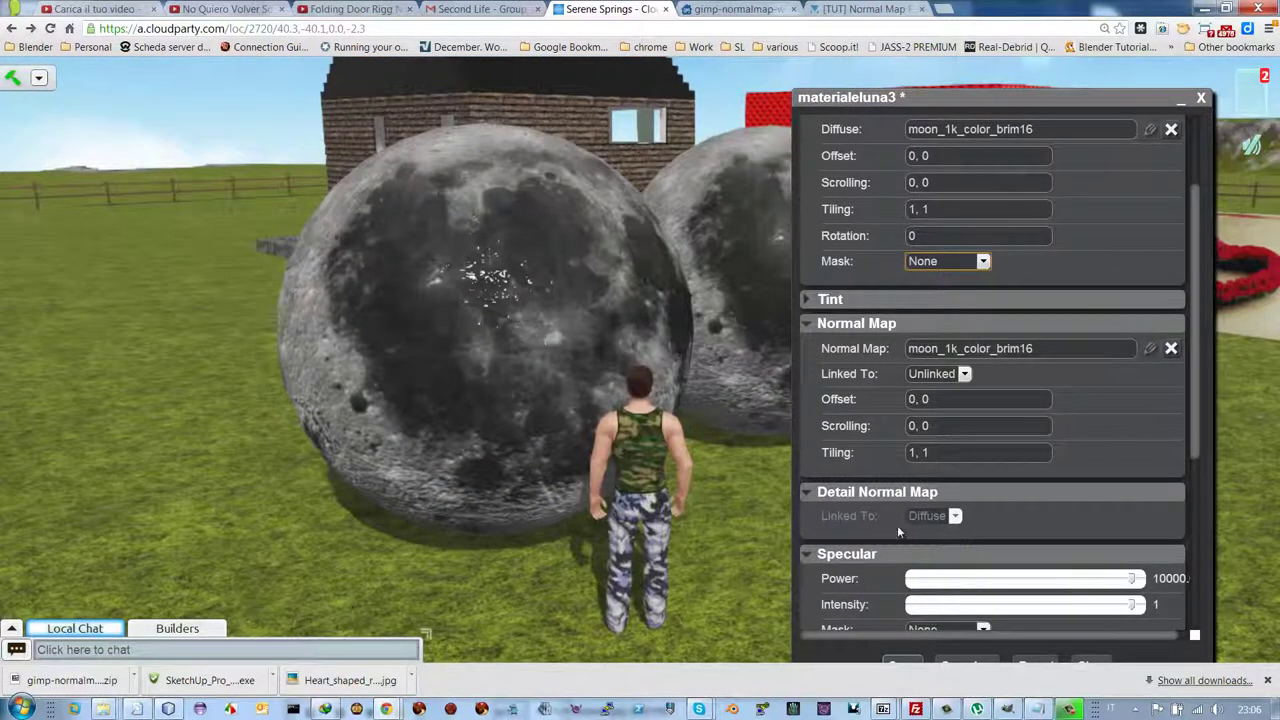
# Walk along the row of moons to compare the surface and shine of materialeluna3 with the neighbouring moons
pyautogui.press('Right')
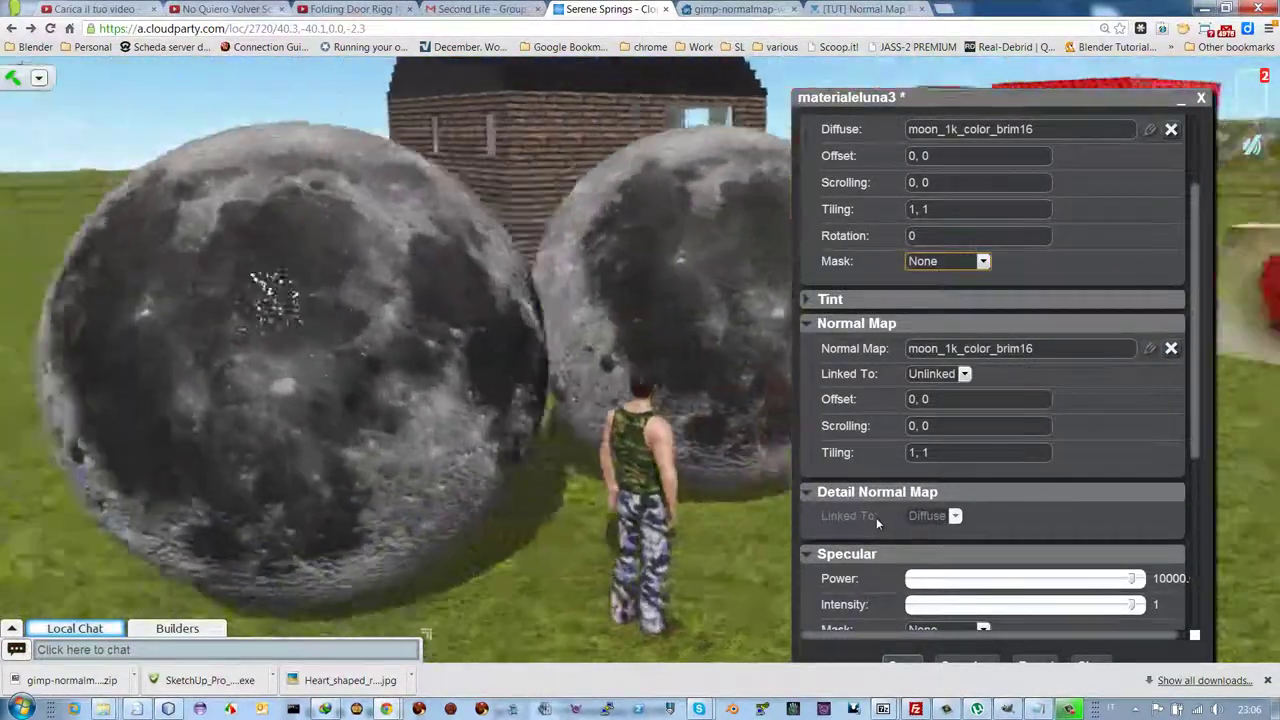
pyautogui.press('Left')
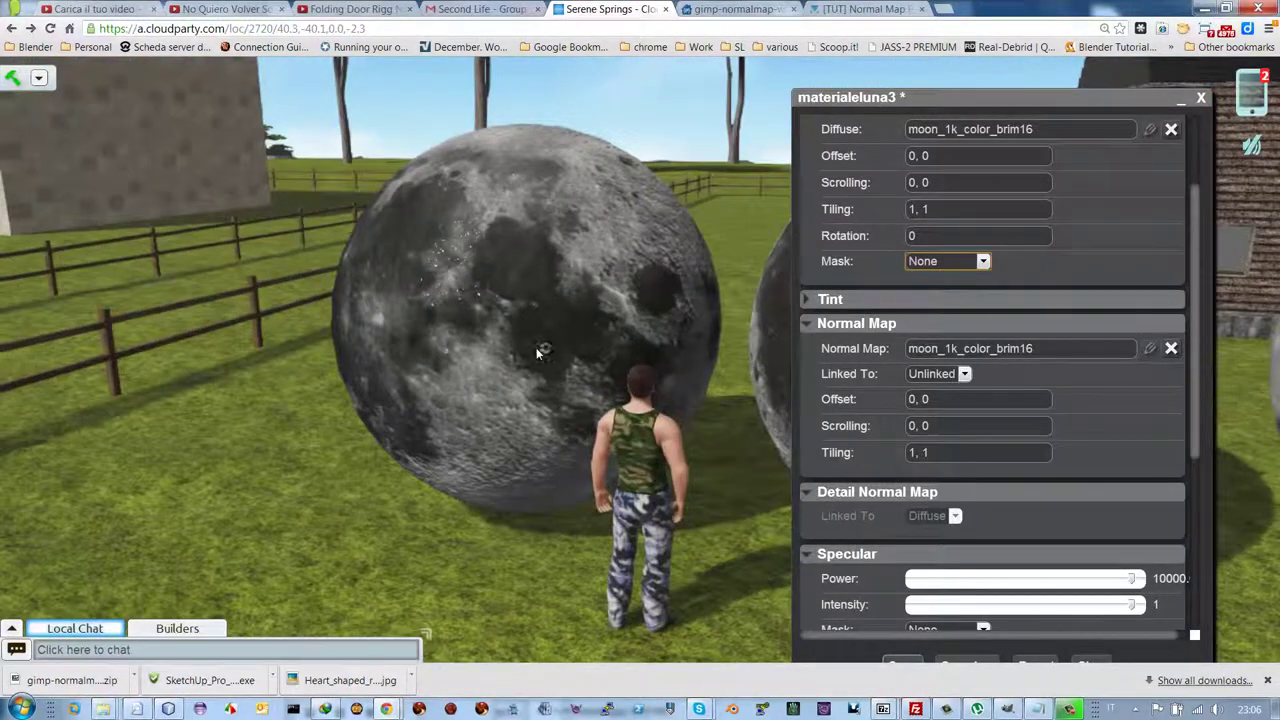
pyautogui.press('Left')
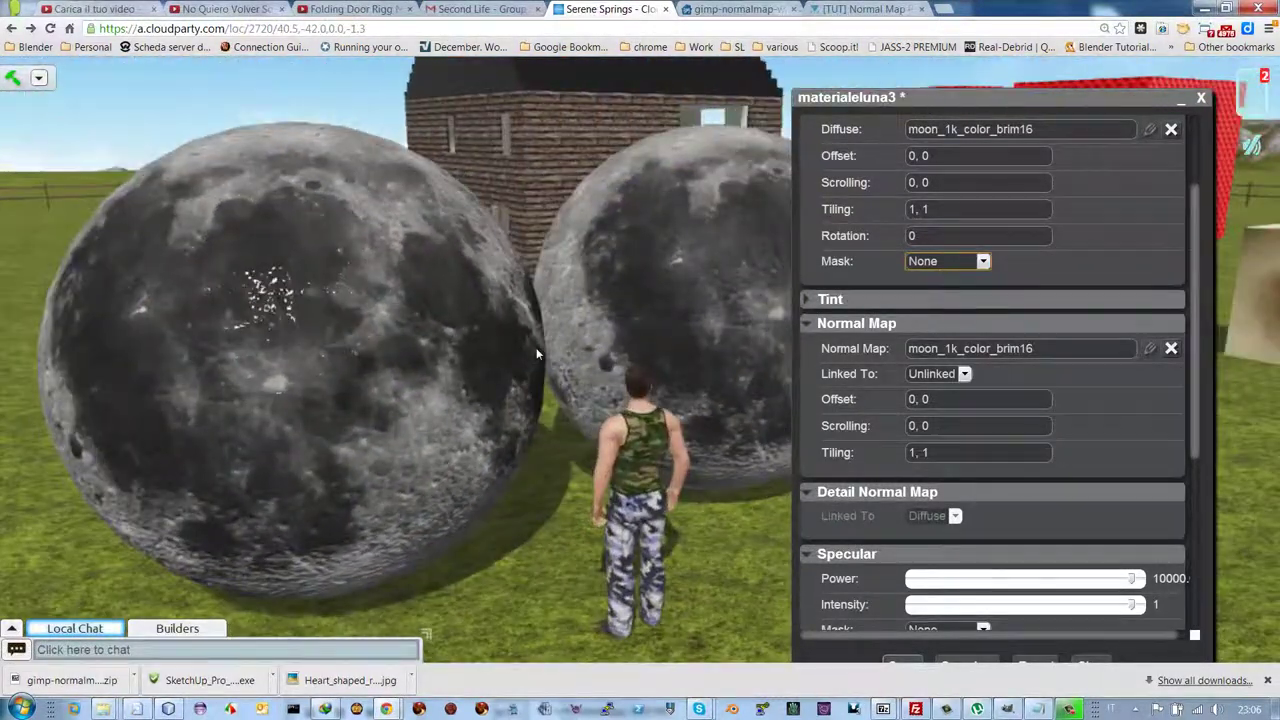
pyautogui.press('Right')
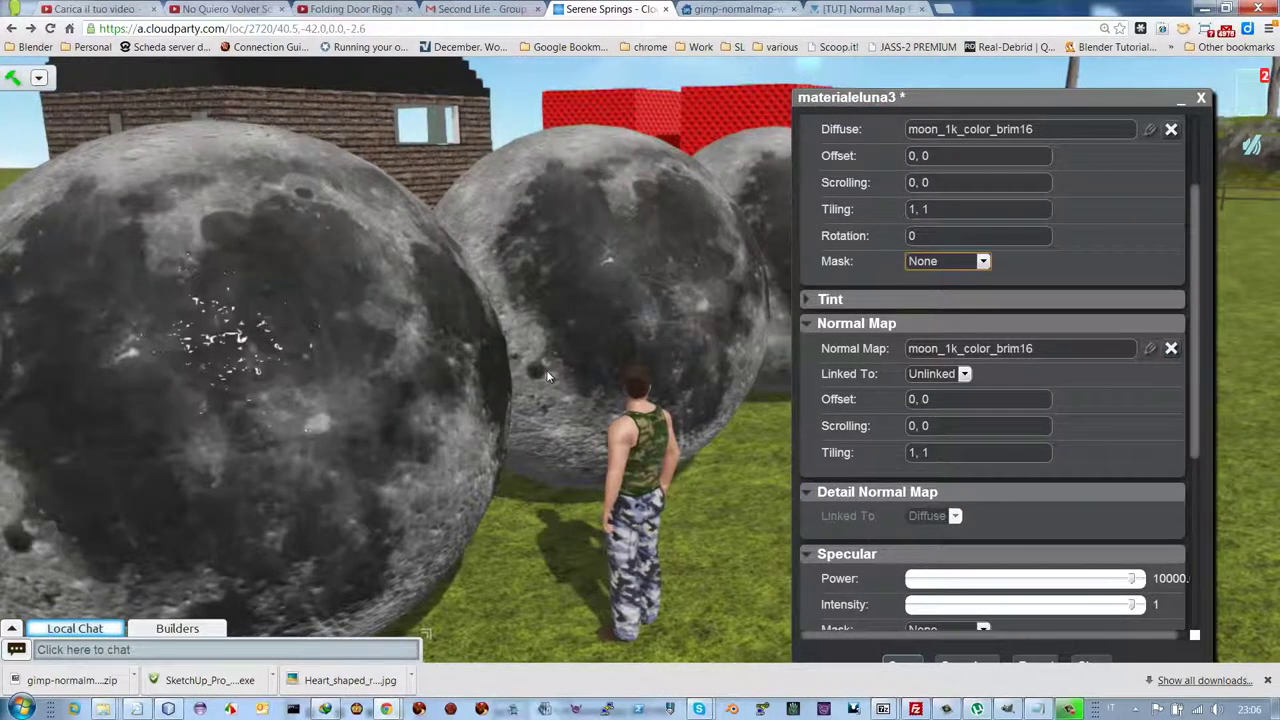
pyautogui.press('Up')
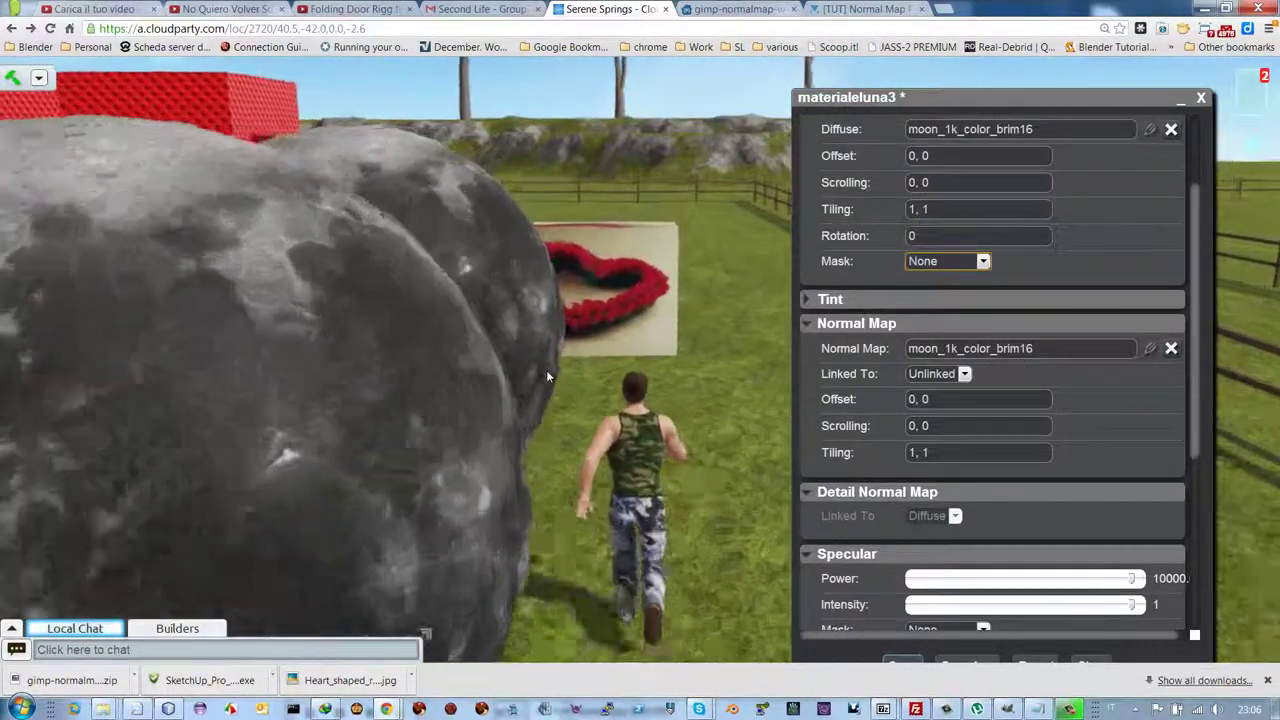
pyautogui.press('Left')
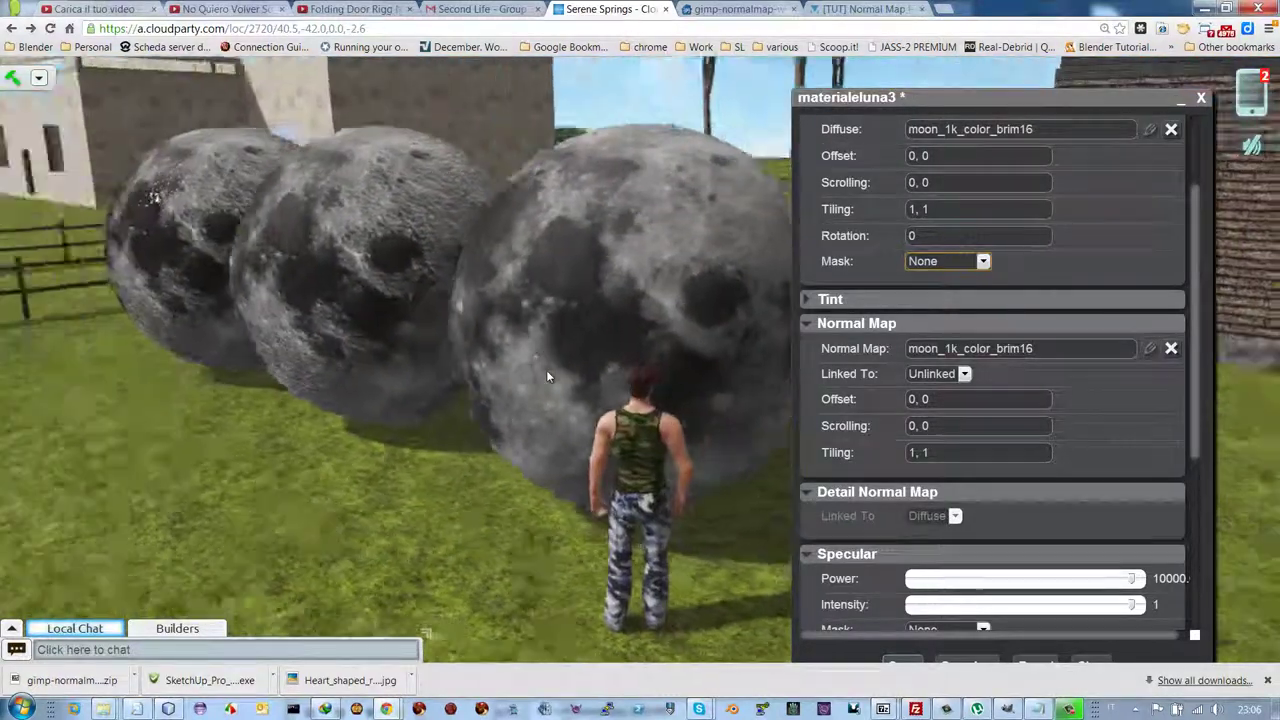
pyautogui.press('Left')
pyautogui.press('Right')
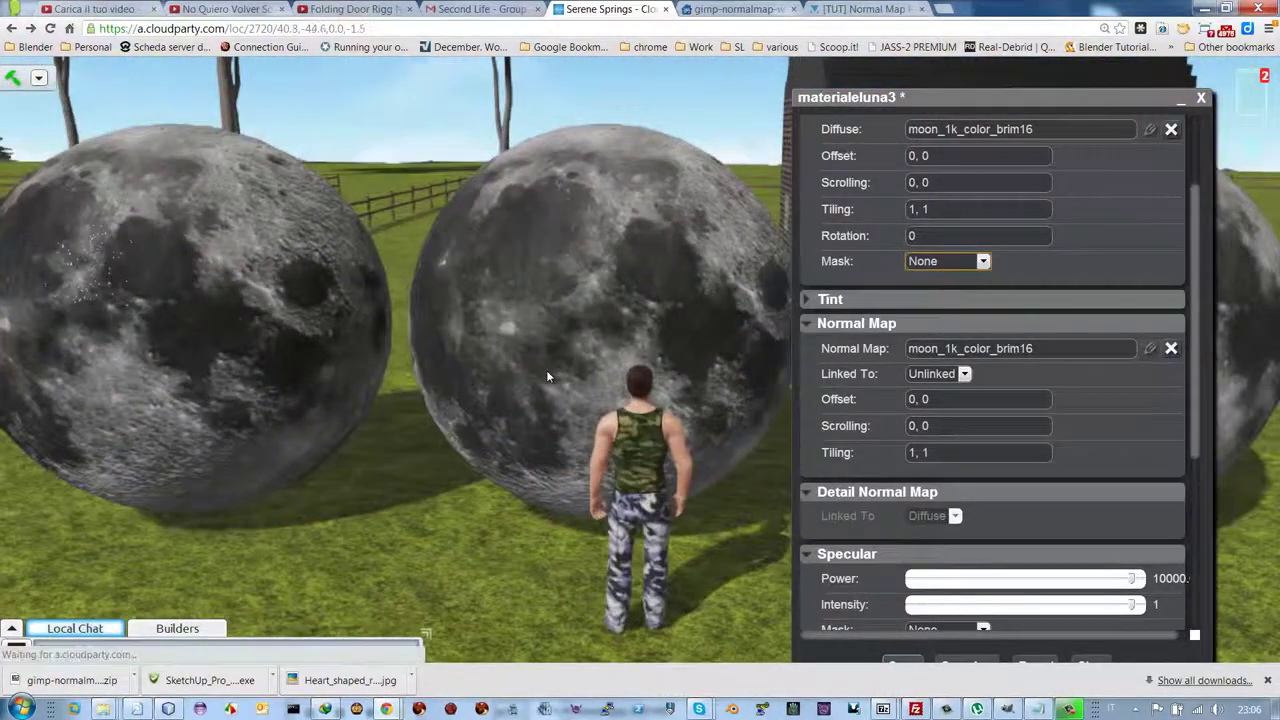
# Walk around the row of moons and back to the front to compare their relief and specular highlights from several sides
pyautogui.press('Up')
pyautogui.press('Left')
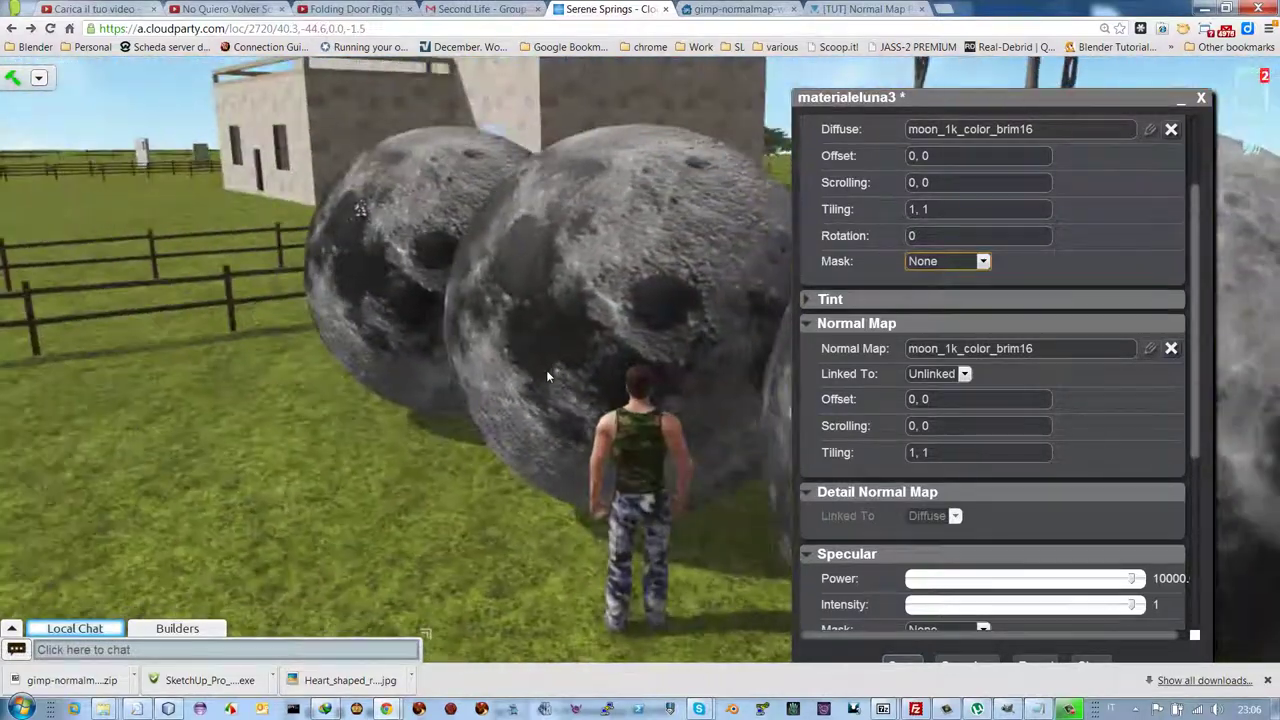
pyautogui.press('Left')
pyautogui.press('Up')
pyautogui.press('Right')
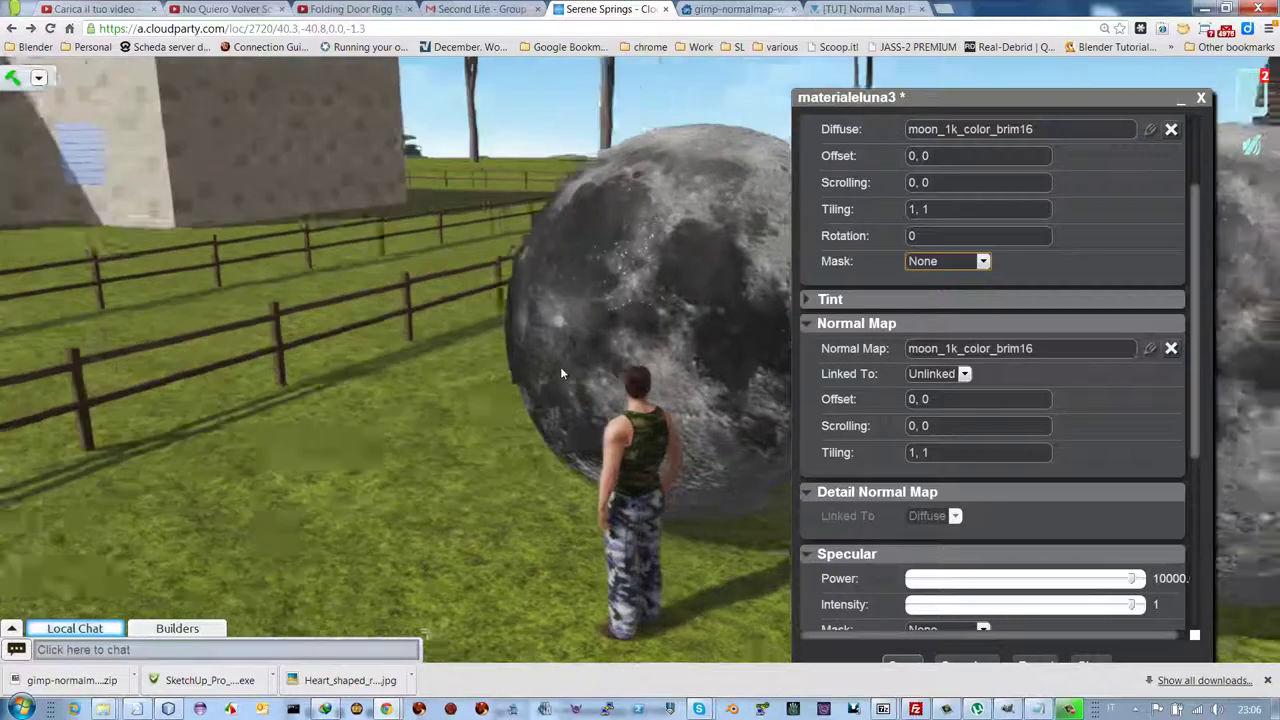
pyautogui.press('Up')
pyautogui.press('Left')
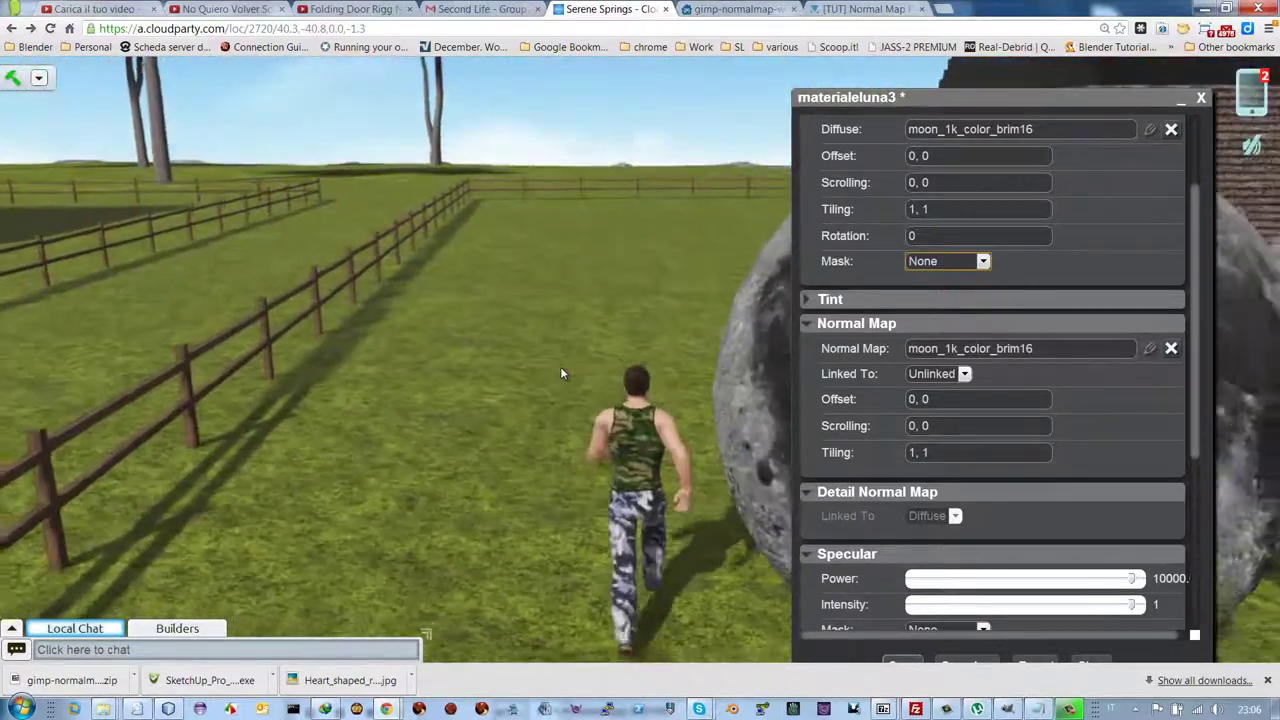
pyautogui.press('Right')
pyautogui.press('Up')
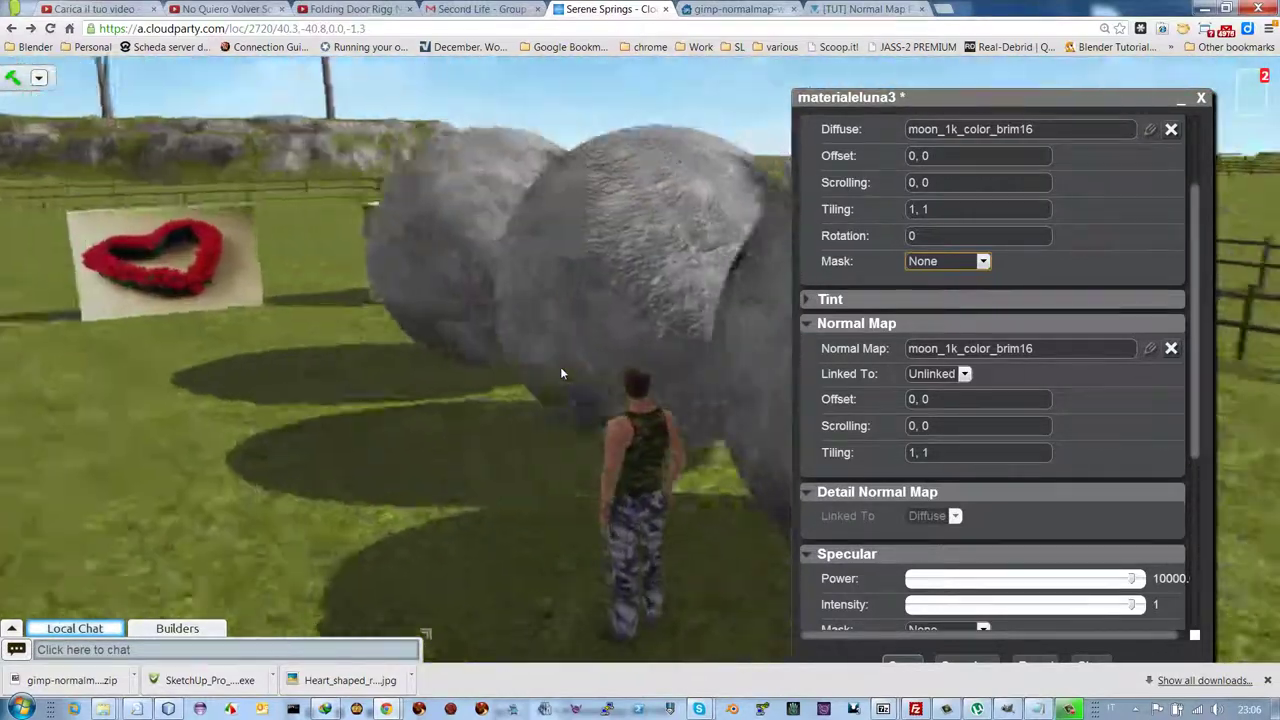
pyautogui.press('Up')
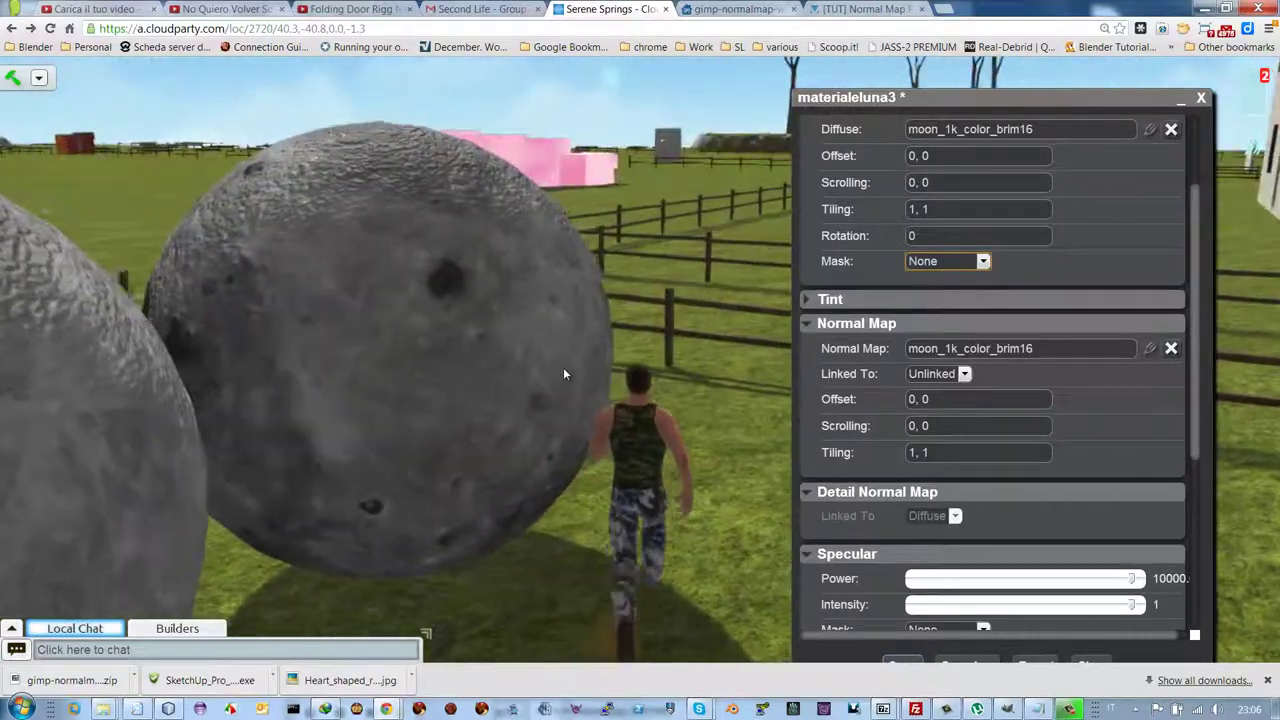
pyautogui.press('Left')
pyautogui.press('Up')
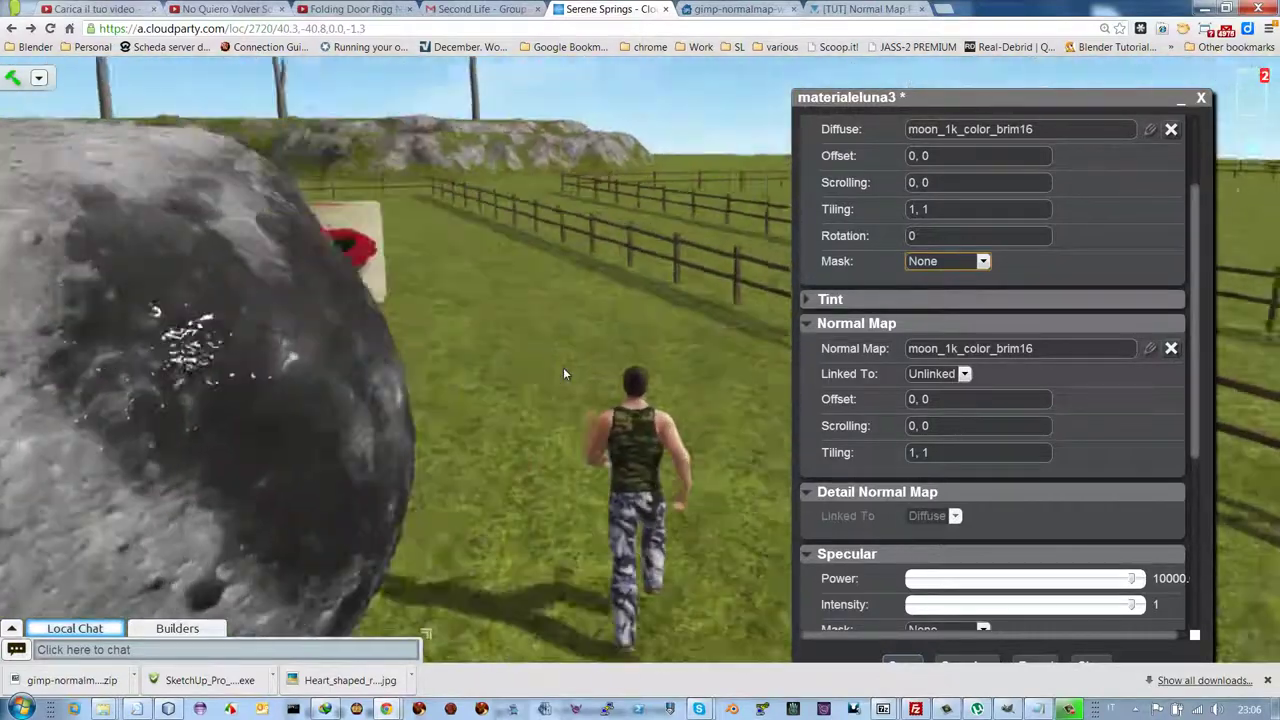
pyautogui.press('Up')
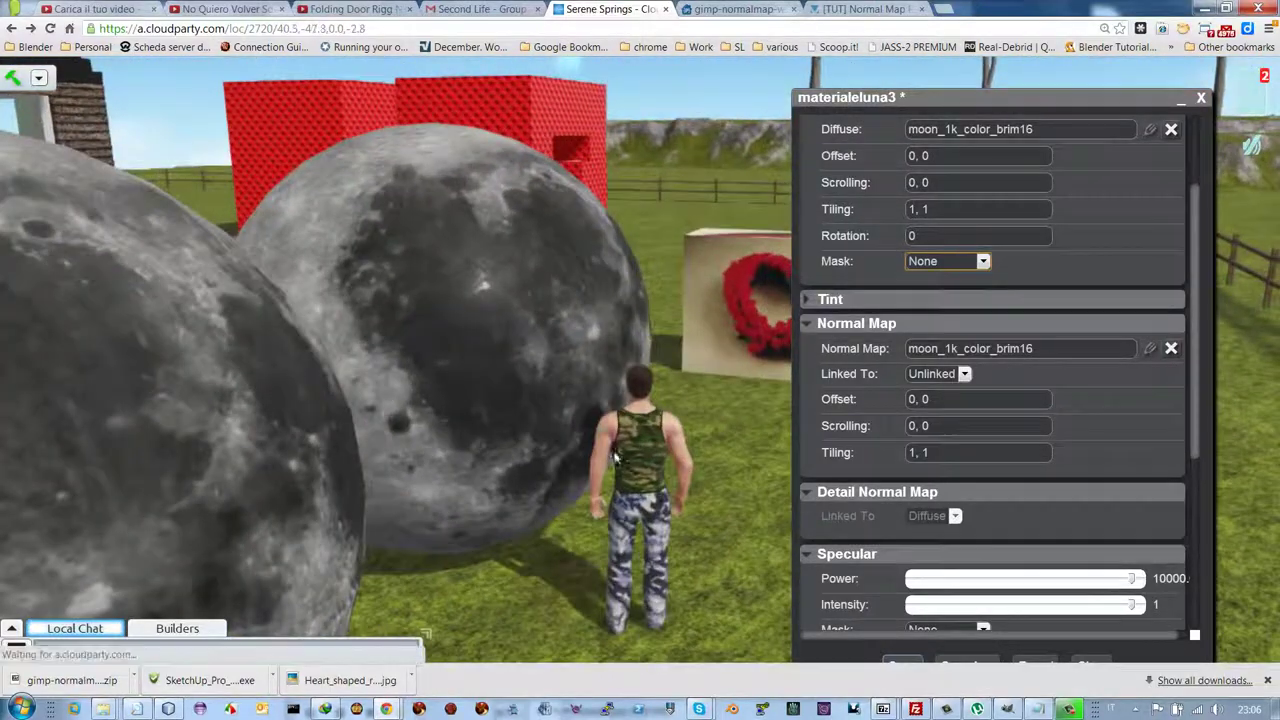
pyautogui.press('Left')
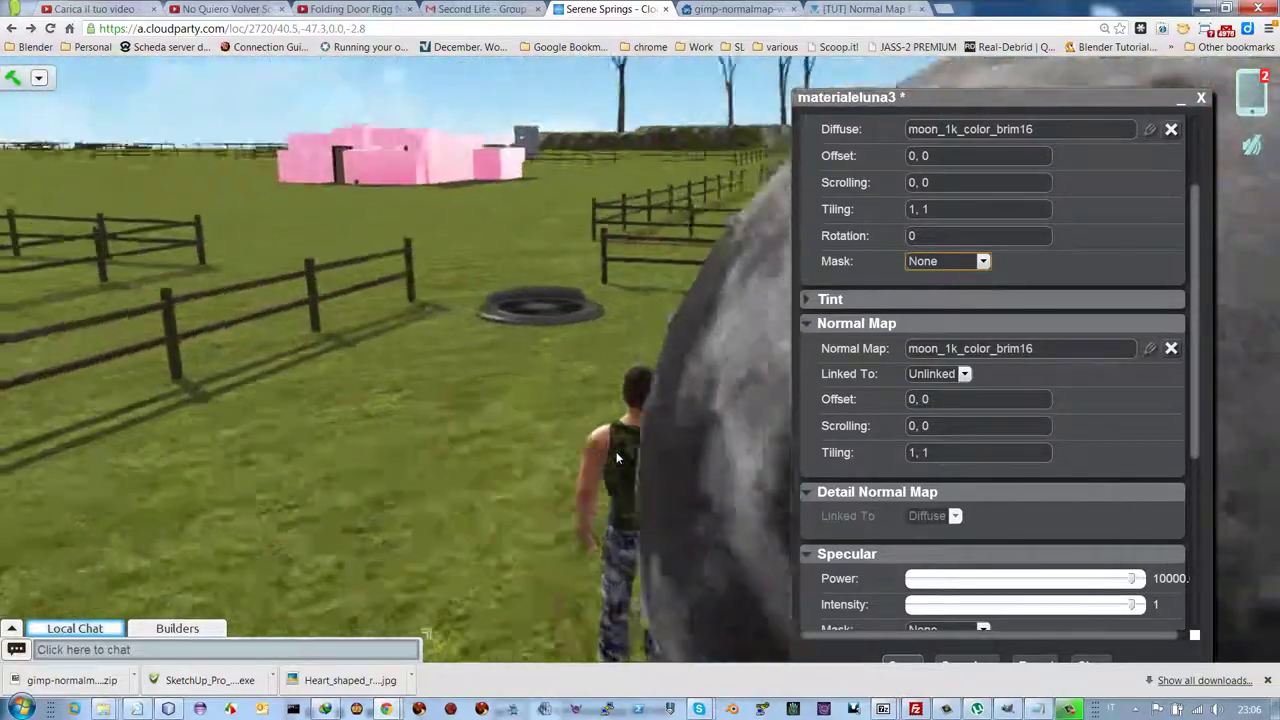
pyautogui.press('Up')
pyautogui.press('Right')
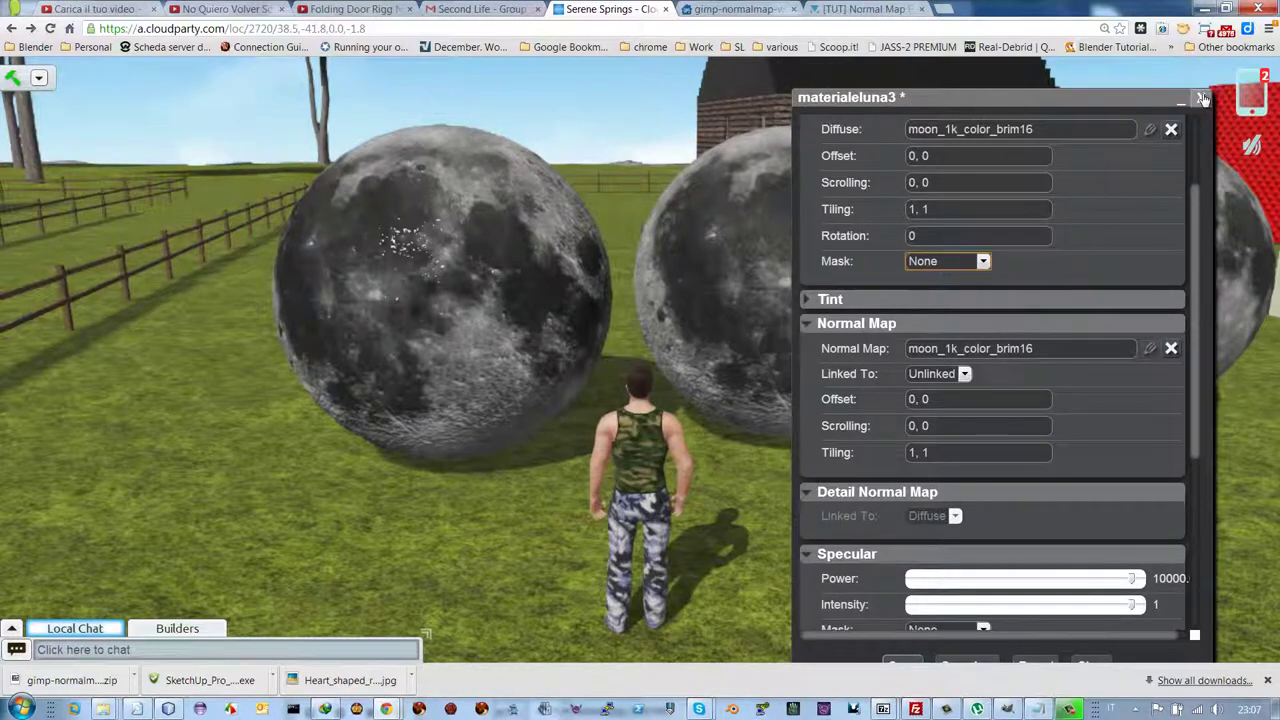
# Close the materialeluna3 editor and save its changes
pyautogui.click(1203, 98)
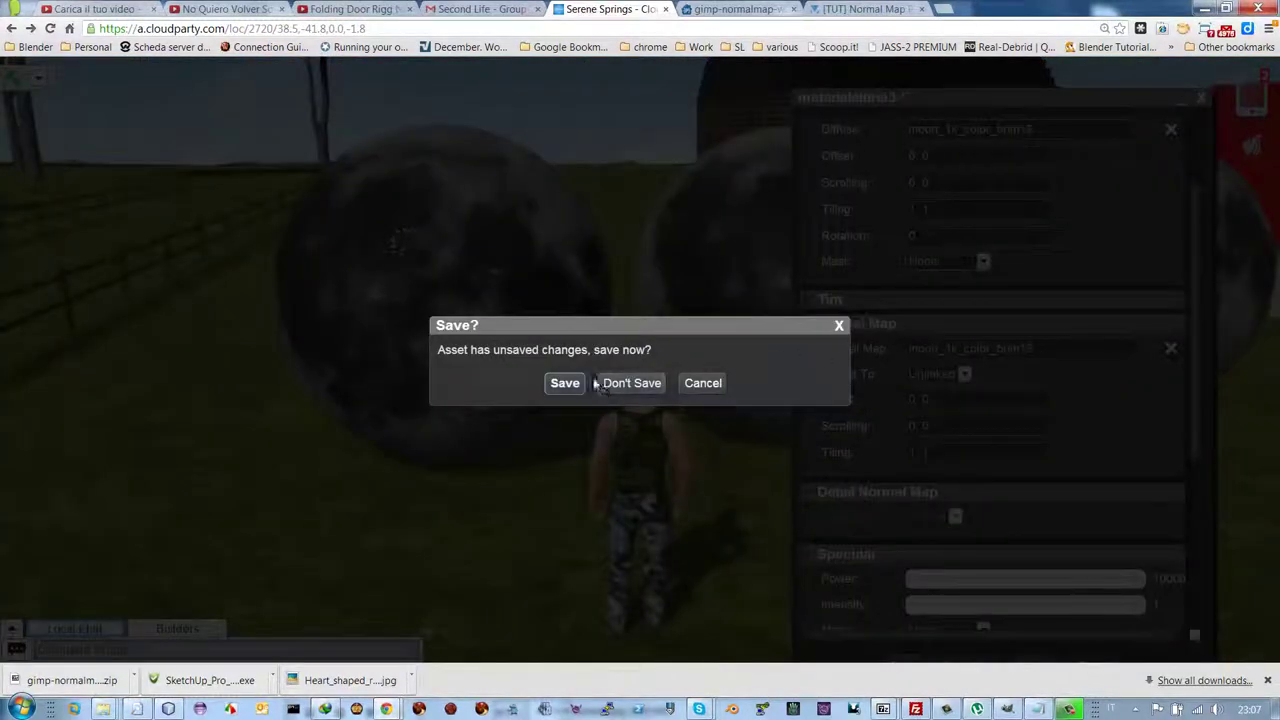
pyautogui.click(565, 384)
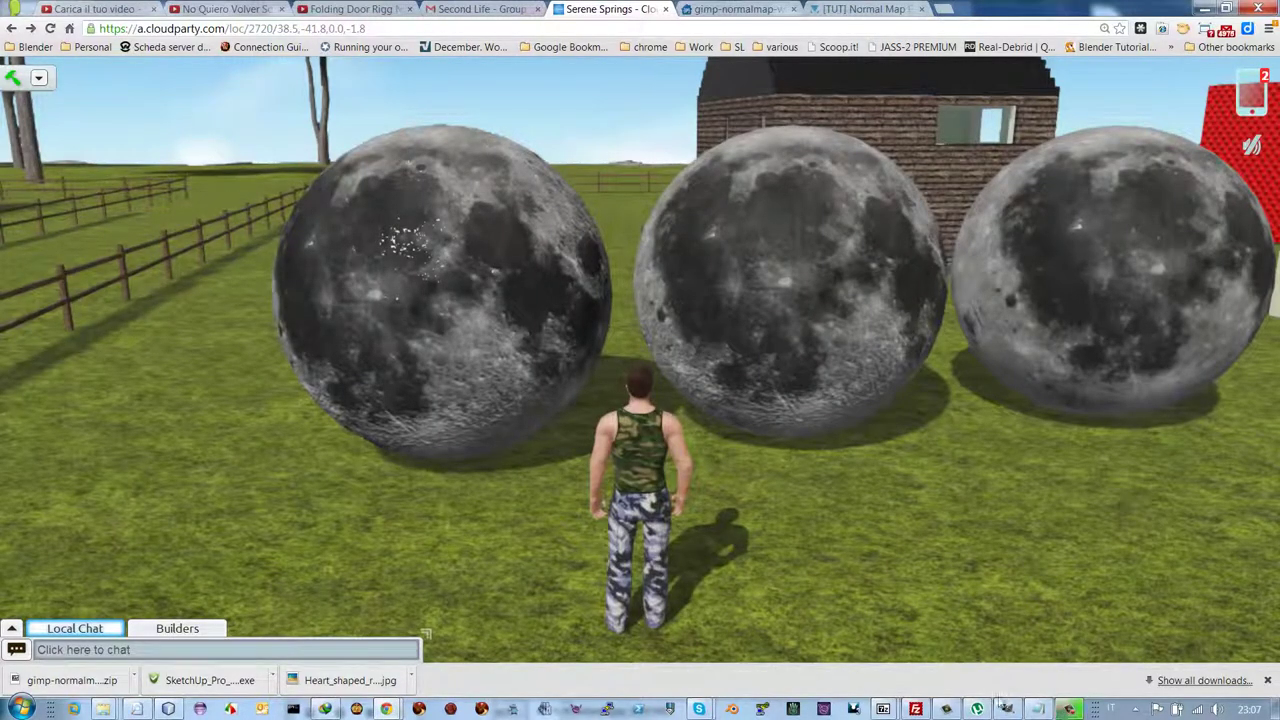
# Switch to GIMP and start the Normalmap filter on the texture0 moon image
pyautogui.moveTo(1007, 710)
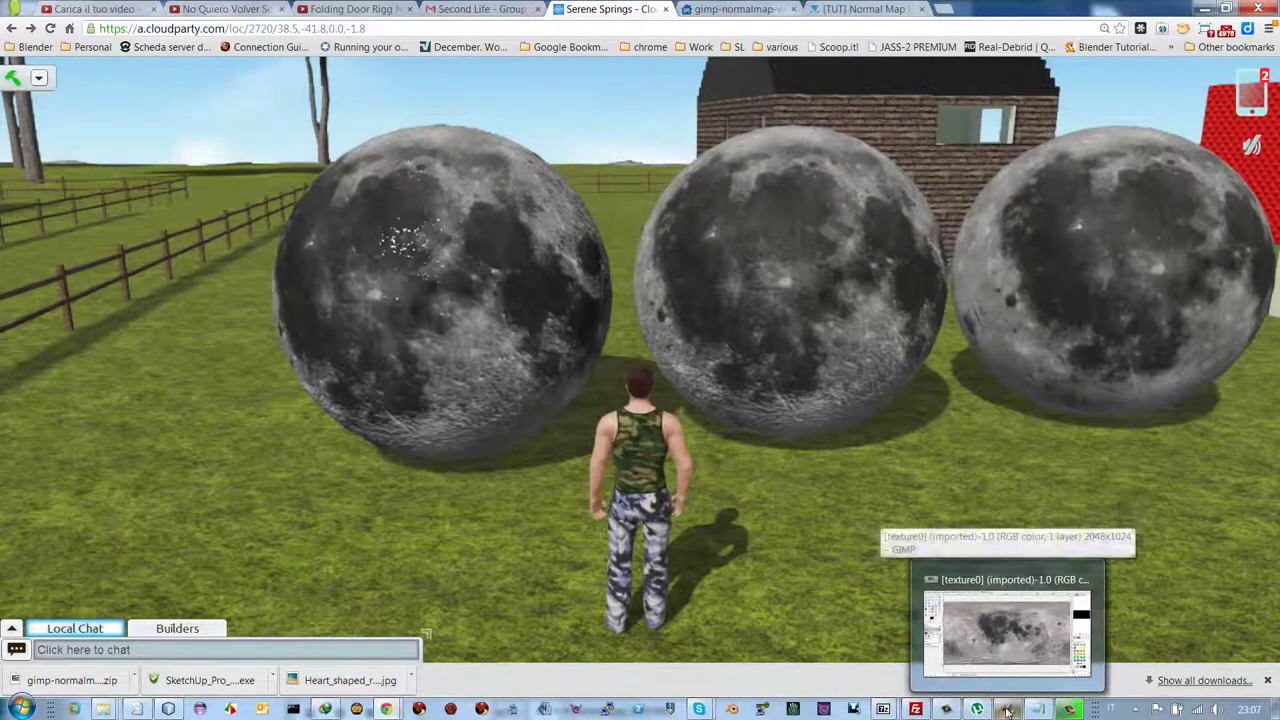
pyautogui.click(1007, 625)
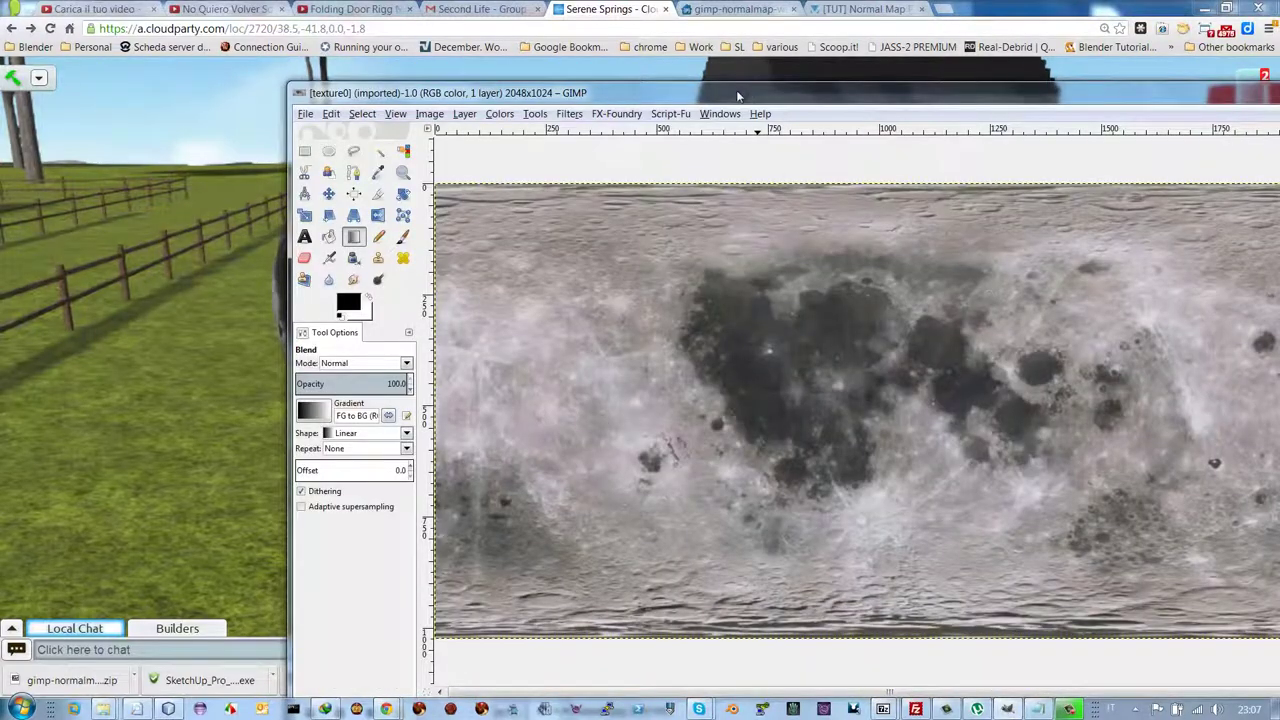
pyautogui.moveTo(738, 96); pyautogui.dragTo(589, 63)
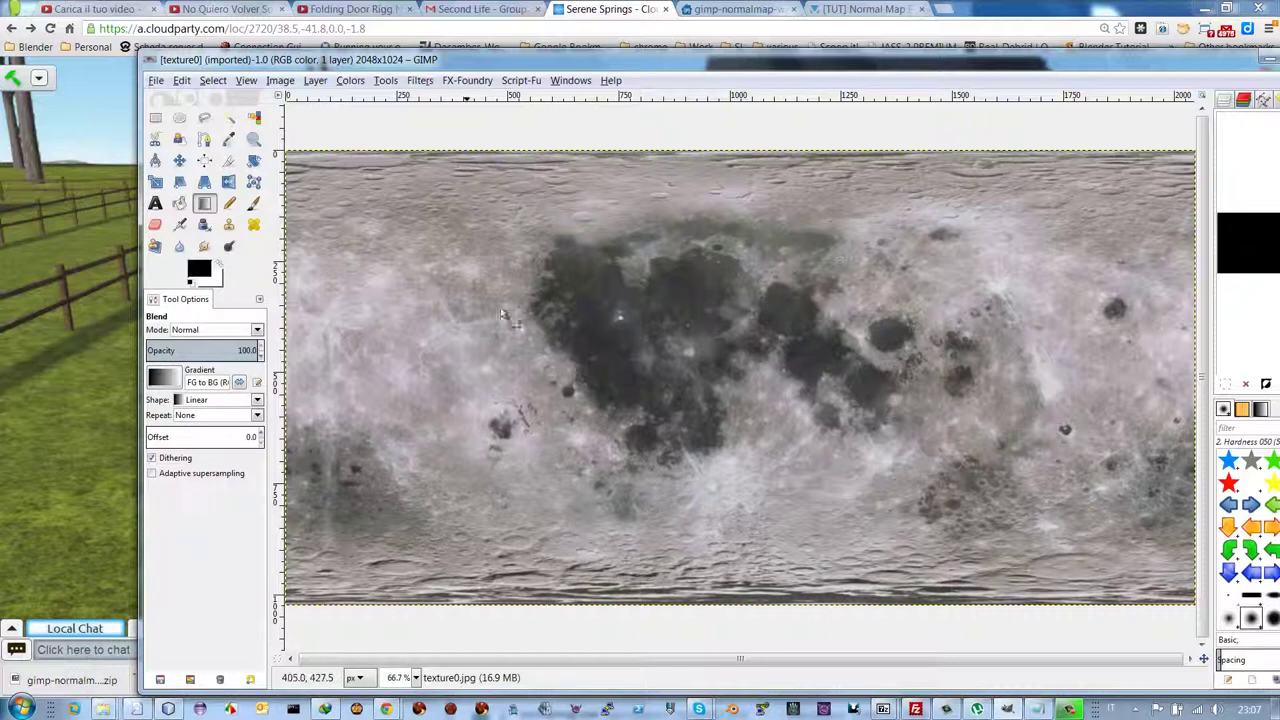
pyautogui.click(418, 81)
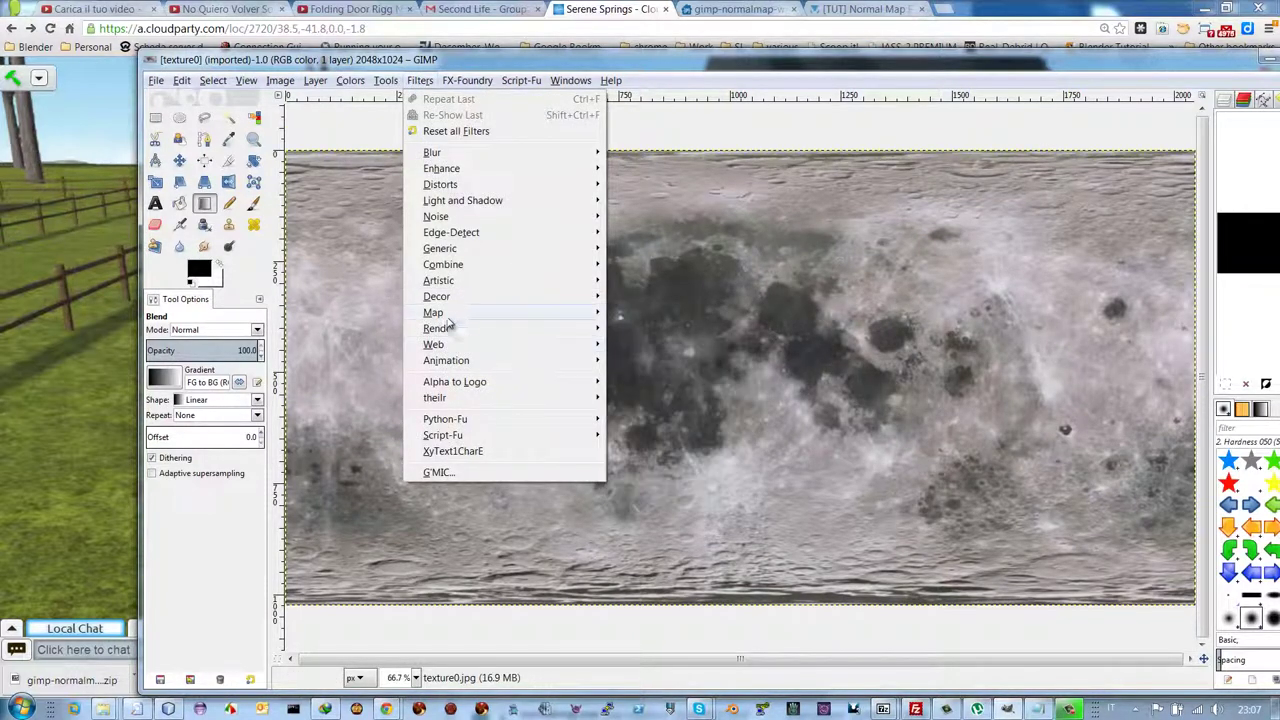
pyautogui.moveTo(487, 312)
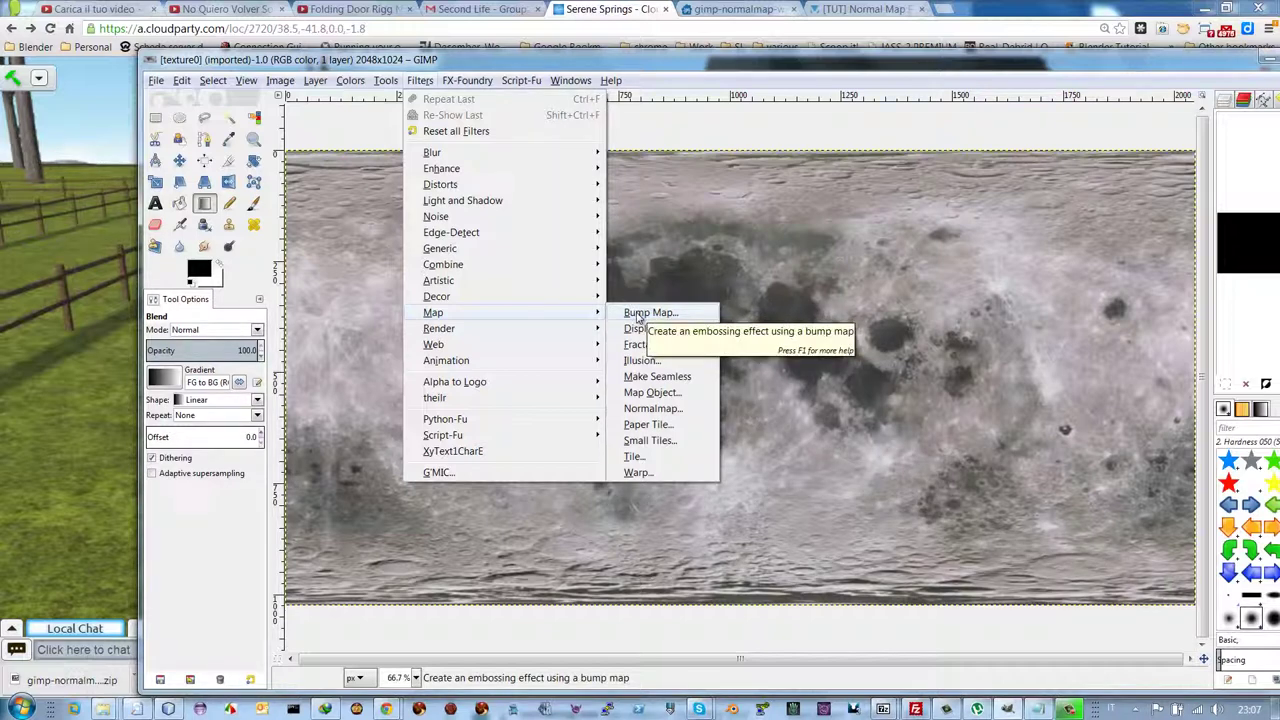
pyautogui.click(659, 412)
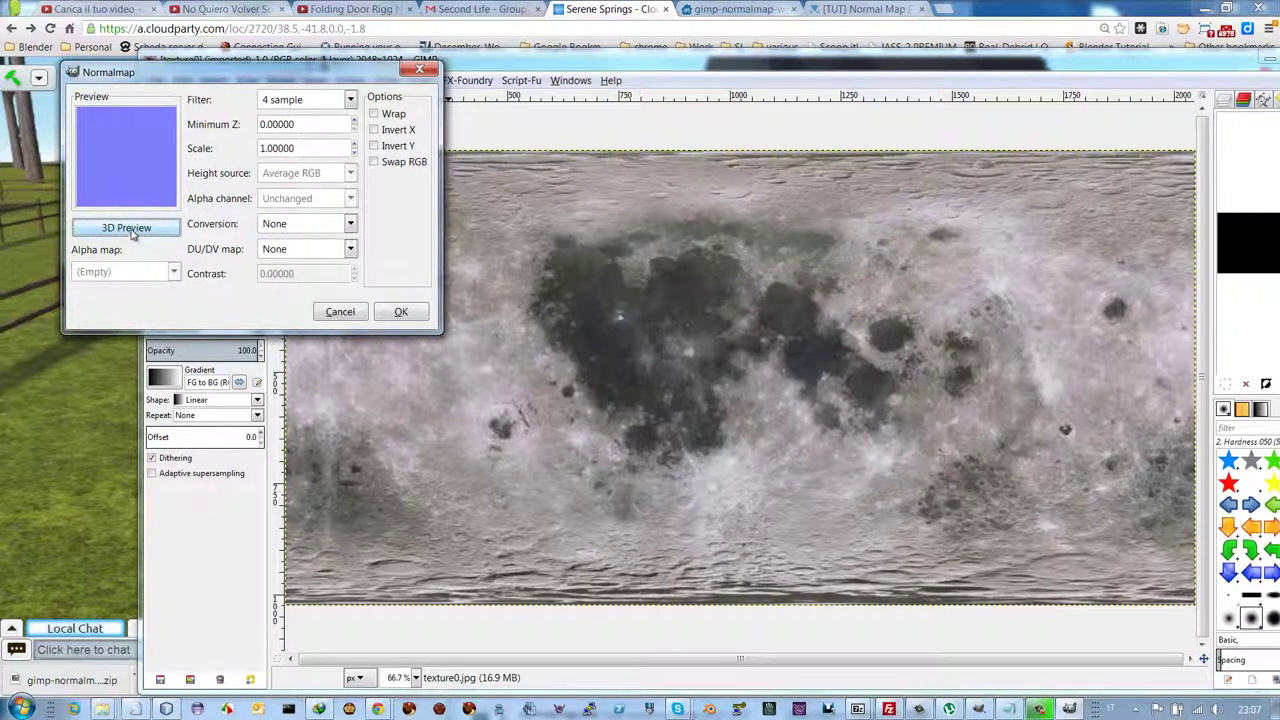
# Open the Normalmap filter's 3D preview, arrange it beside the filter settings and tilt the previewed plane
pyautogui.click(127, 228)
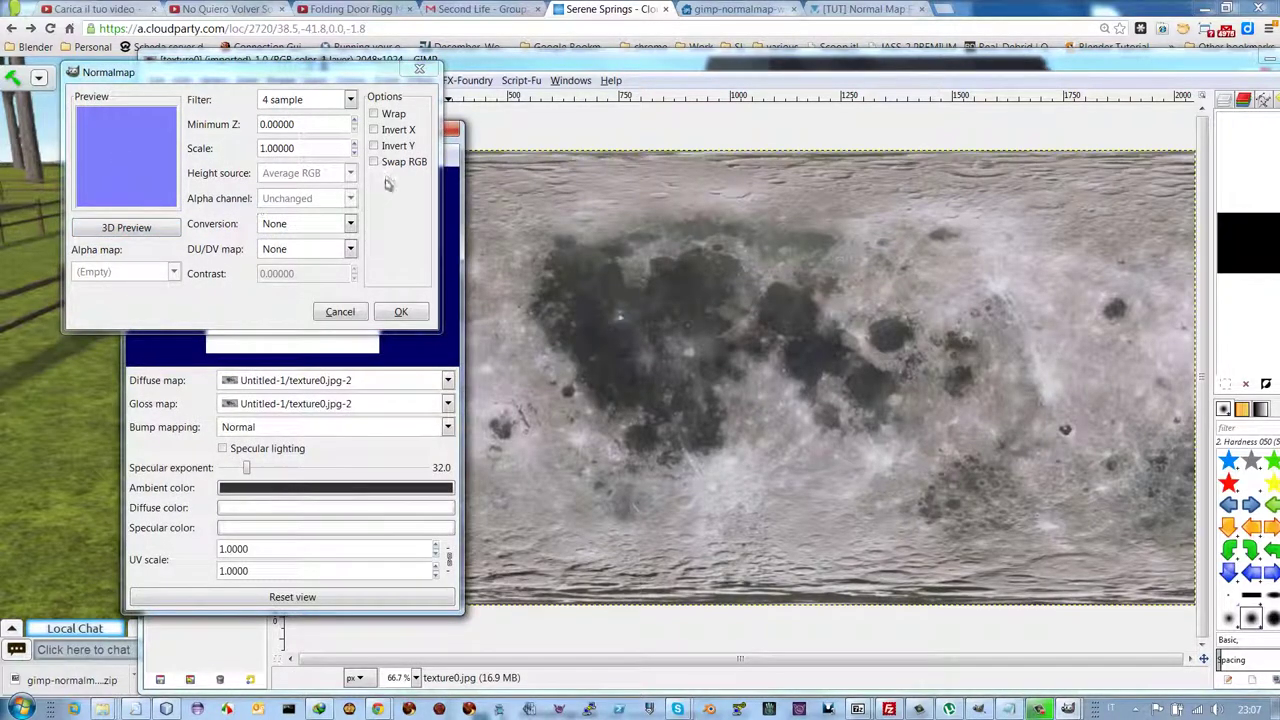
pyautogui.moveTo(298, 82); pyautogui.dragTo(481, 64)
pyautogui.moveTo(199, 137); pyautogui.dragTo(111, 192)
pyautogui.moveTo(172, 360); pyautogui.dragTo(186, 218)
pyautogui.moveTo(184, 350)
pyautogui.mouseDown()
pyautogui.moveTo(182, 311)
pyautogui.moveTo(193, 352)
pyautogui.mouseUp()
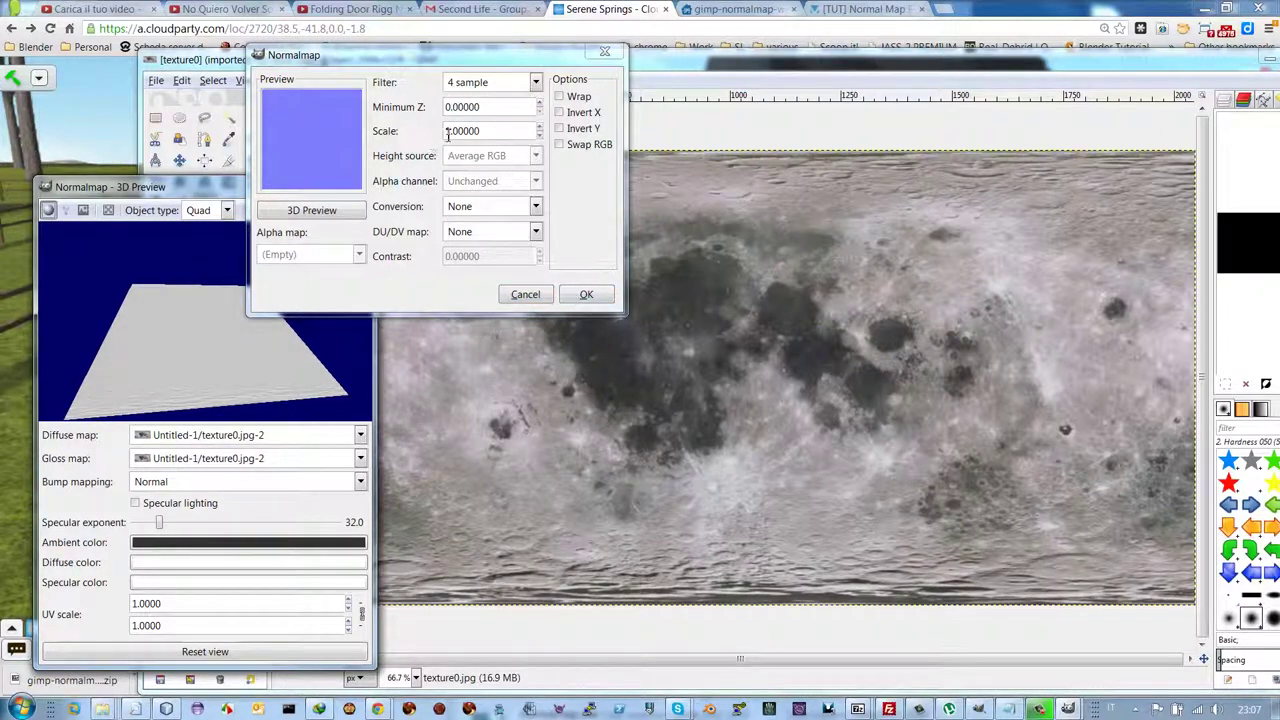
# Set the normal map's Minimum Z to 1 and Scale to 46, and apply the filter to the texture0 image
pyautogui.click(540, 105)
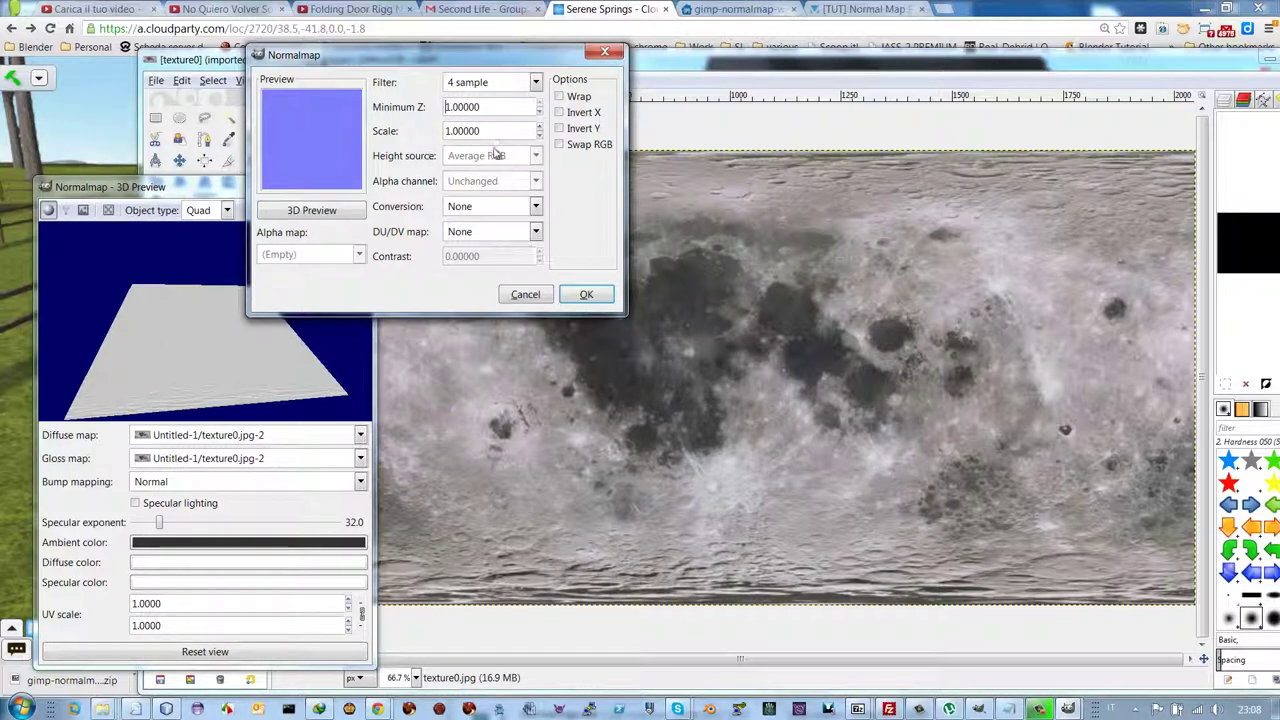
pyautogui.write('44')
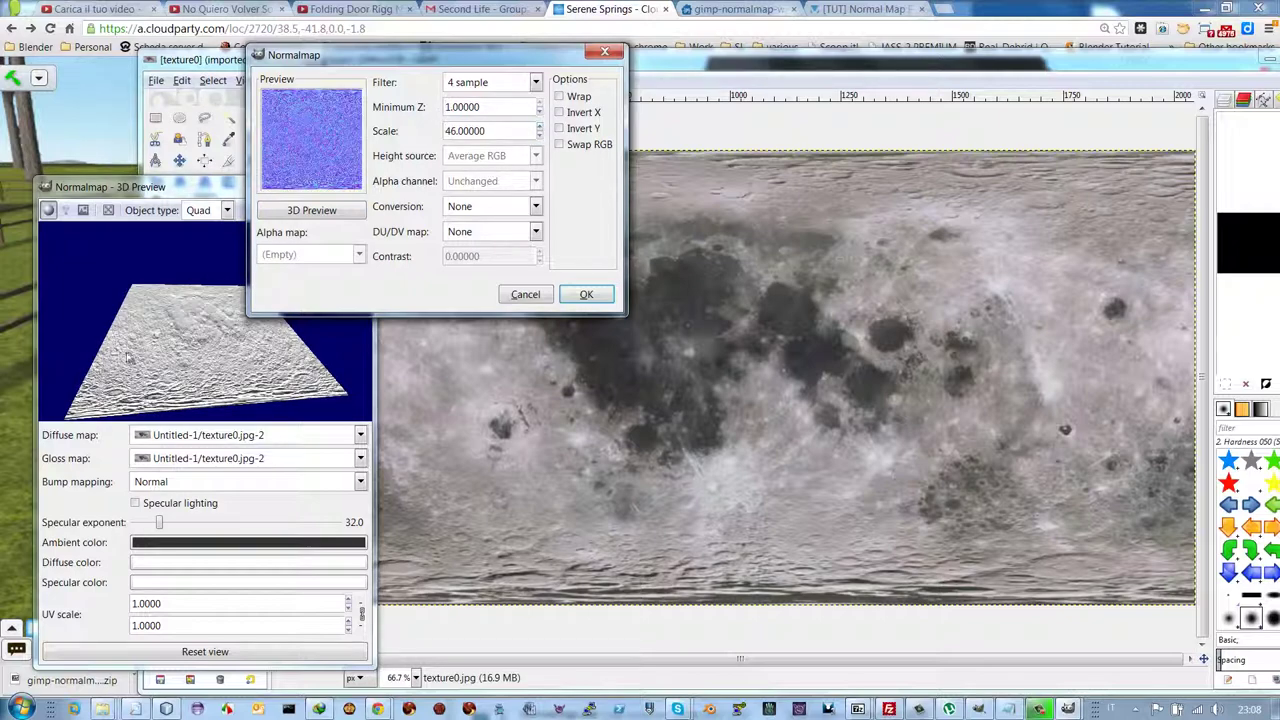
pyautogui.moveTo(128, 357); pyautogui.dragTo(165, 375)
pyautogui.moveTo(147, 330); pyautogui.dragTo(233, 357)
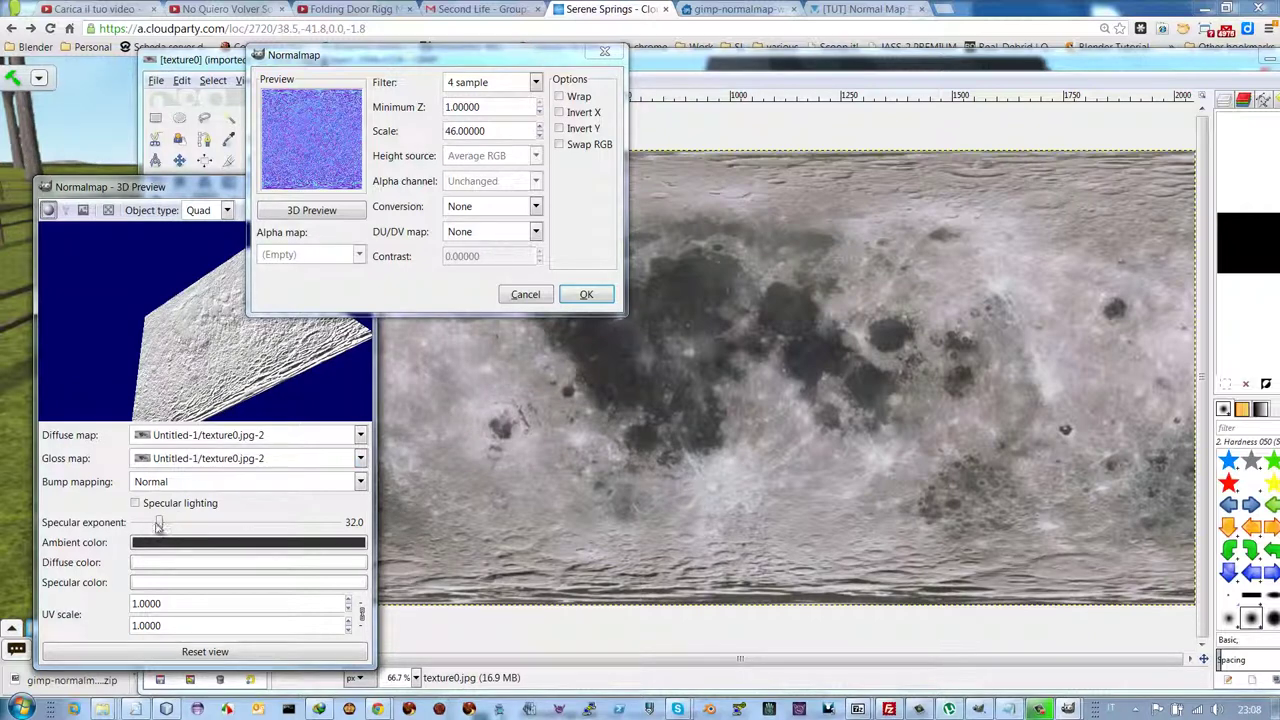
pyautogui.moveTo(208, 378)
pyautogui.mouseDown()
pyautogui.moveTo(152, 371)
pyautogui.moveTo(230, 350)
pyautogui.moveTo(280, 377)
pyautogui.mouseUp()
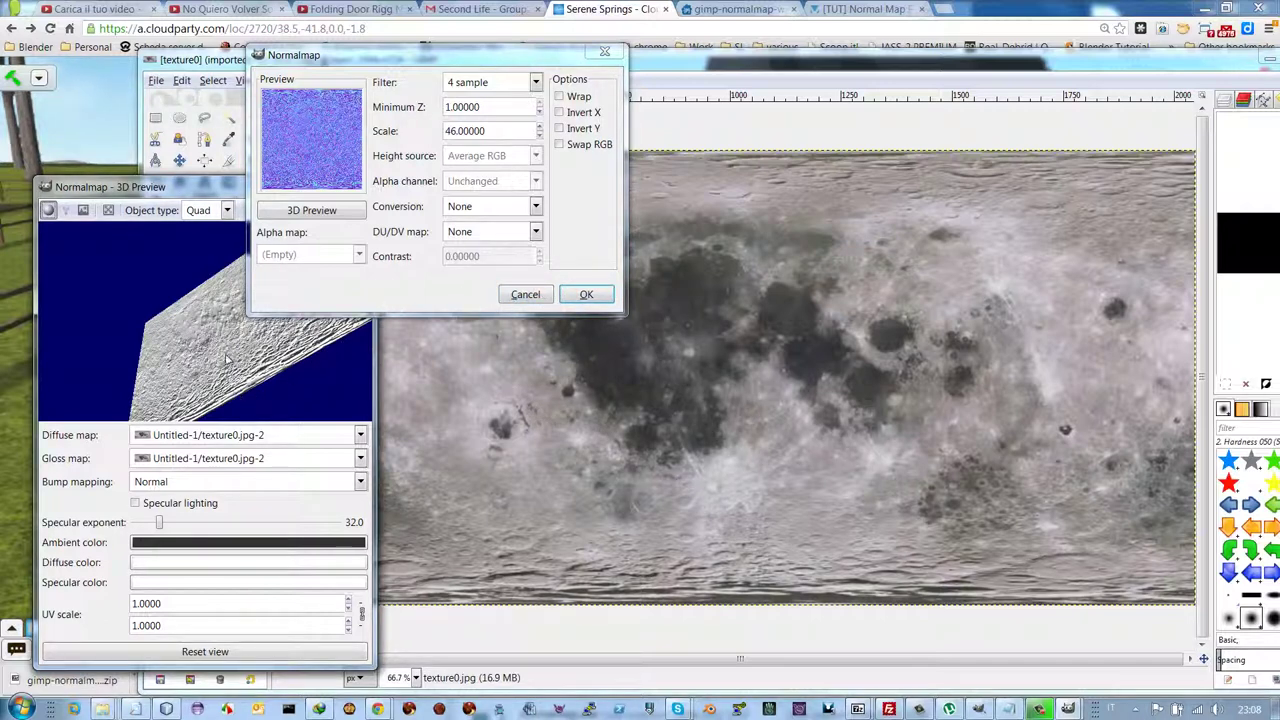
pyautogui.click(580, 294)
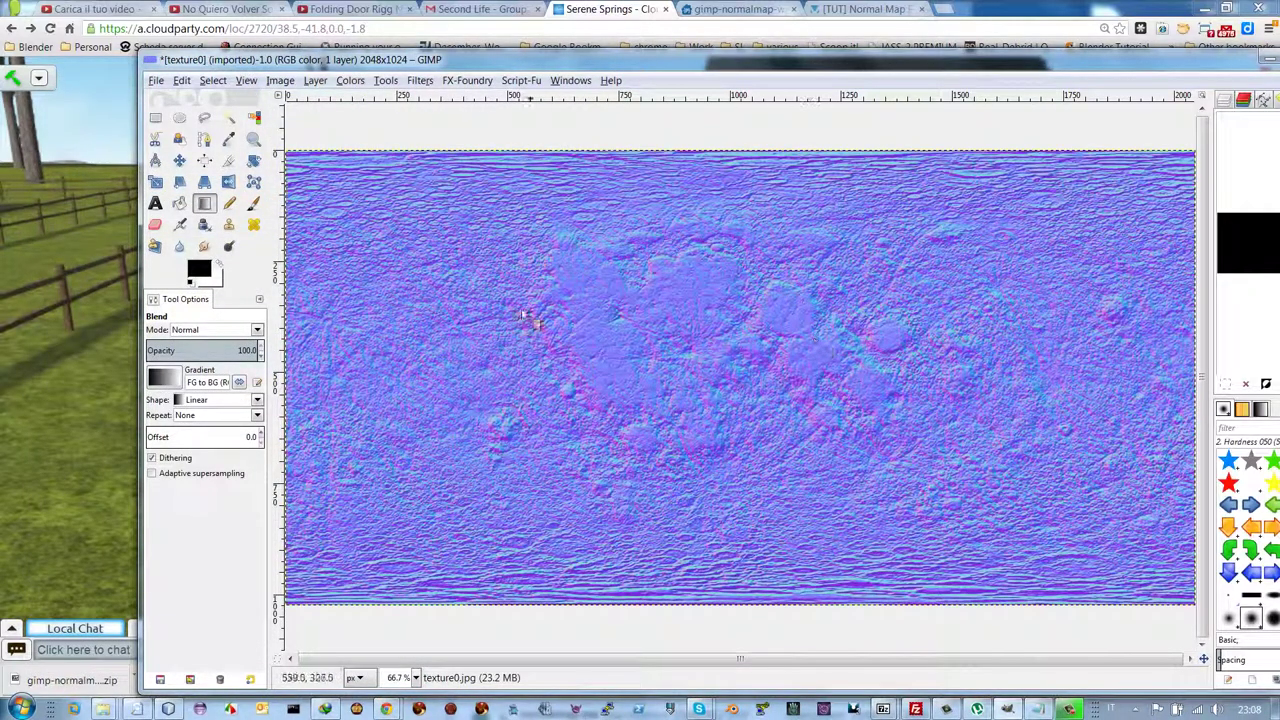
# Switch back to Cloud Party, enter build mode and start adding a file to a library upload
pyautogui.click(157, 81)
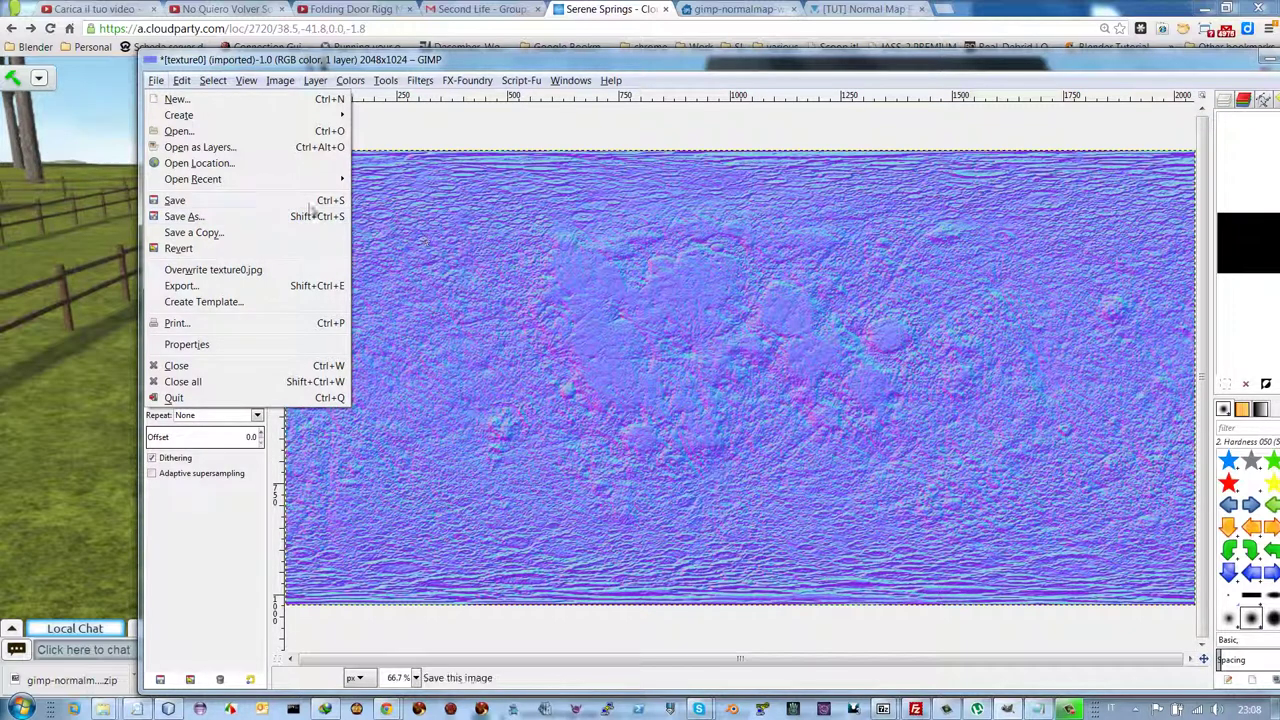
pyautogui.click(96, 380)
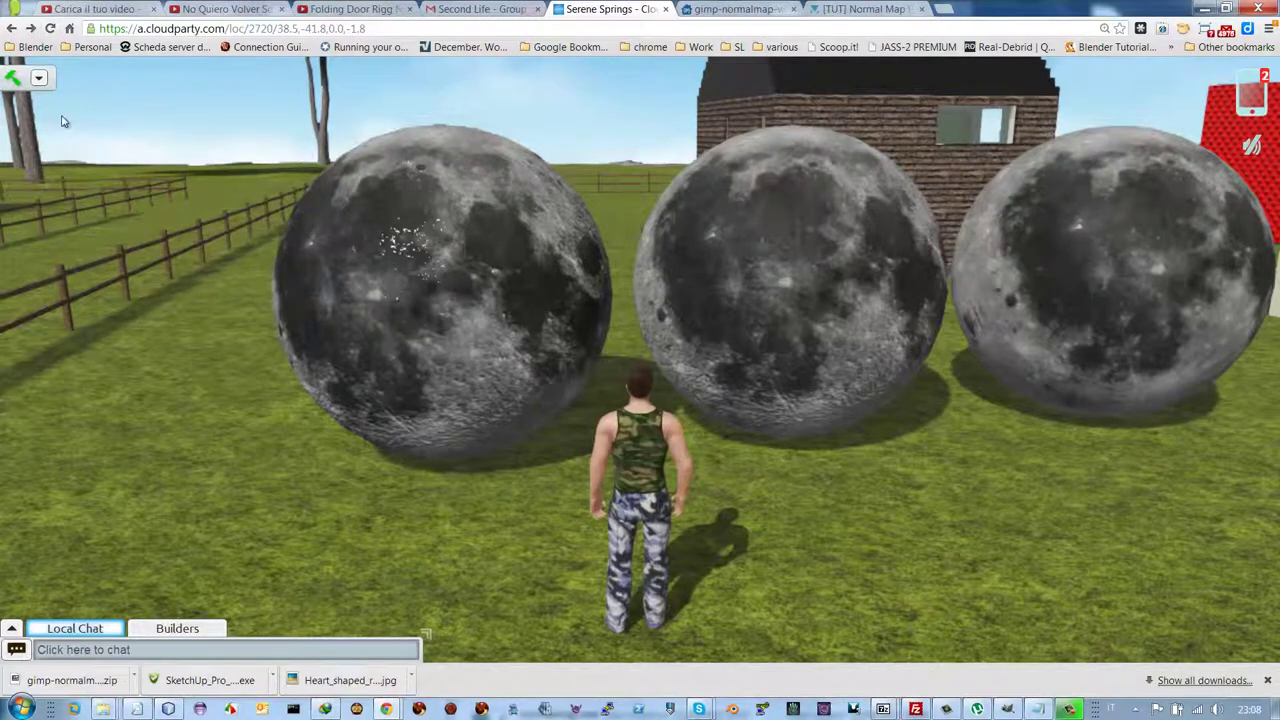
pyautogui.press('b')
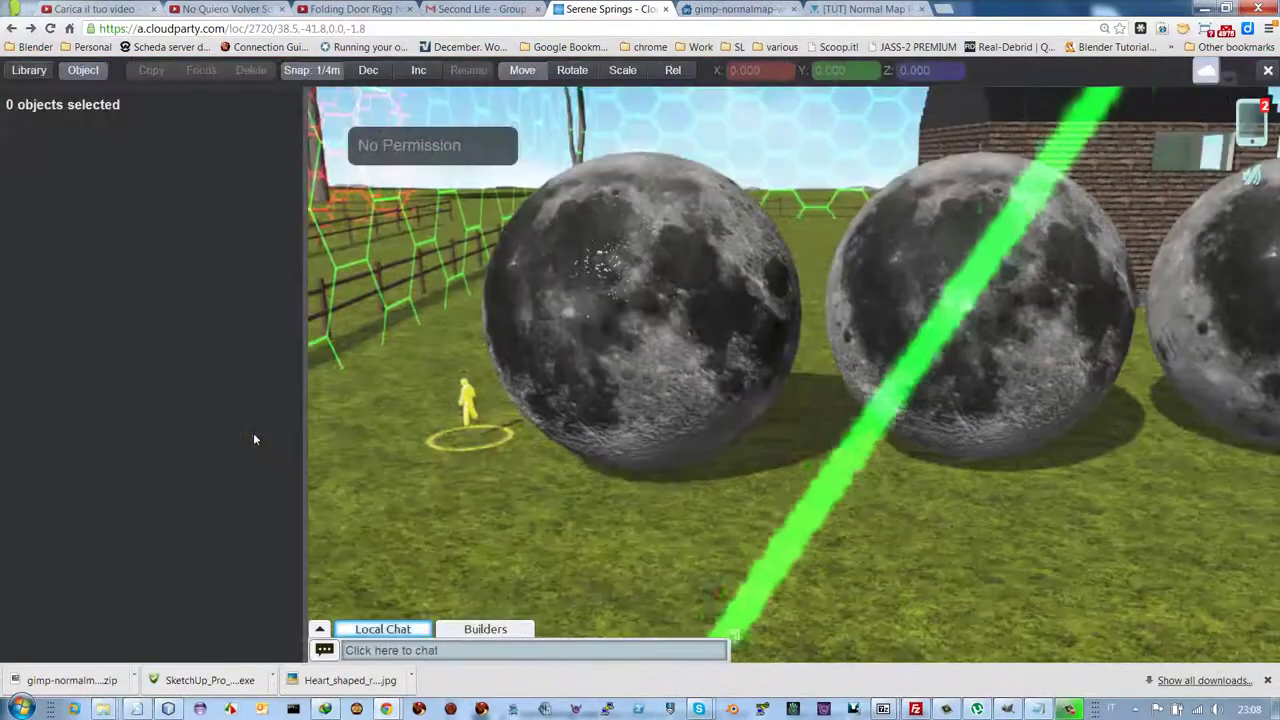
pyautogui.click(30, 71)
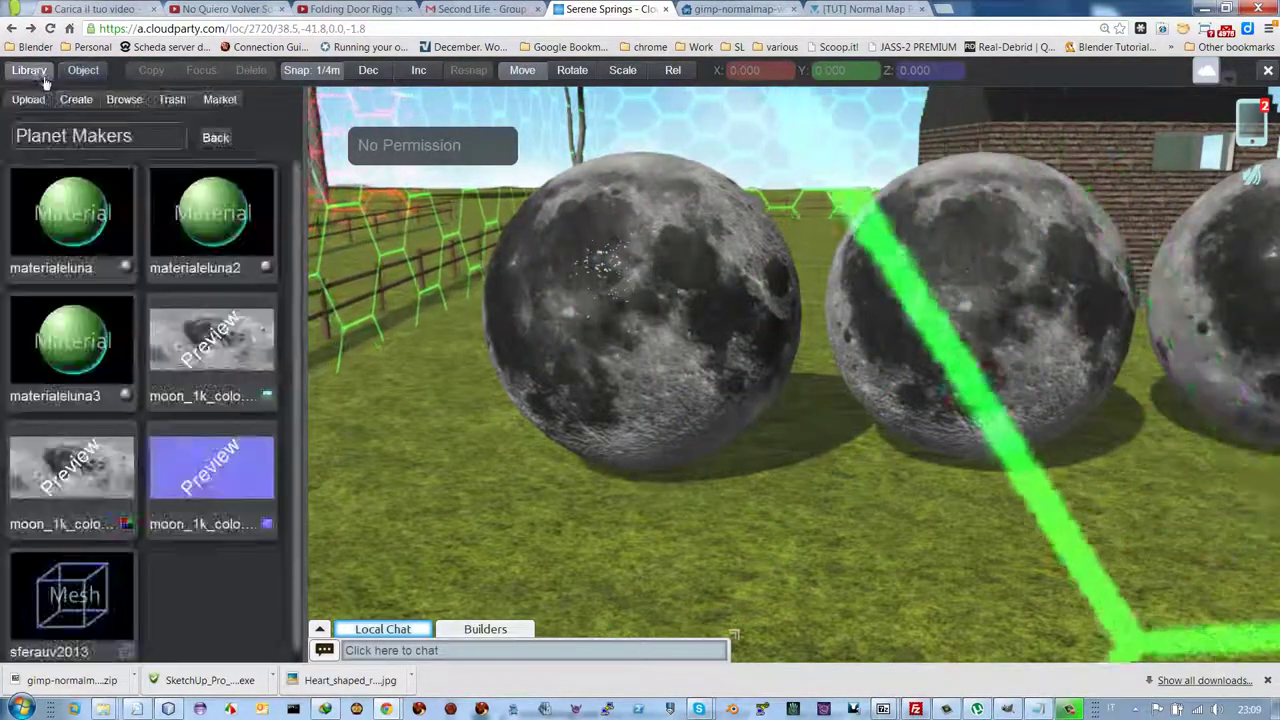
pyautogui.click(28, 99)
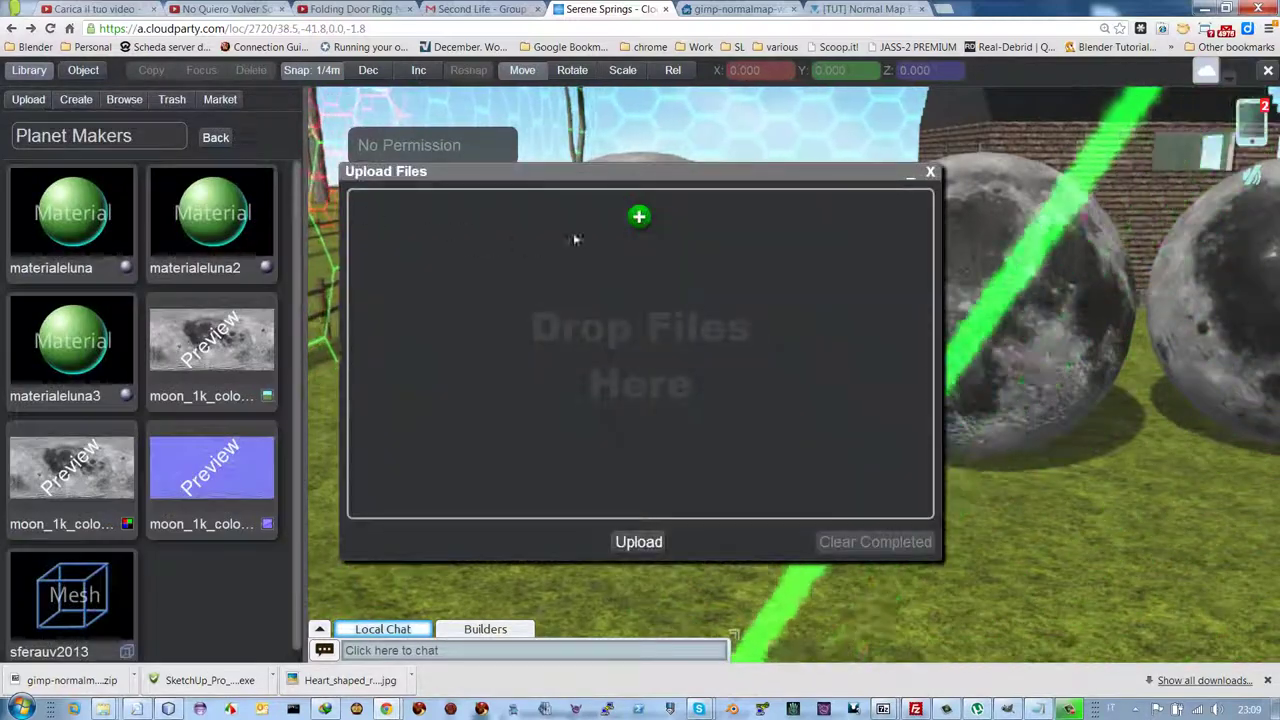
pyautogui.click(639, 216)
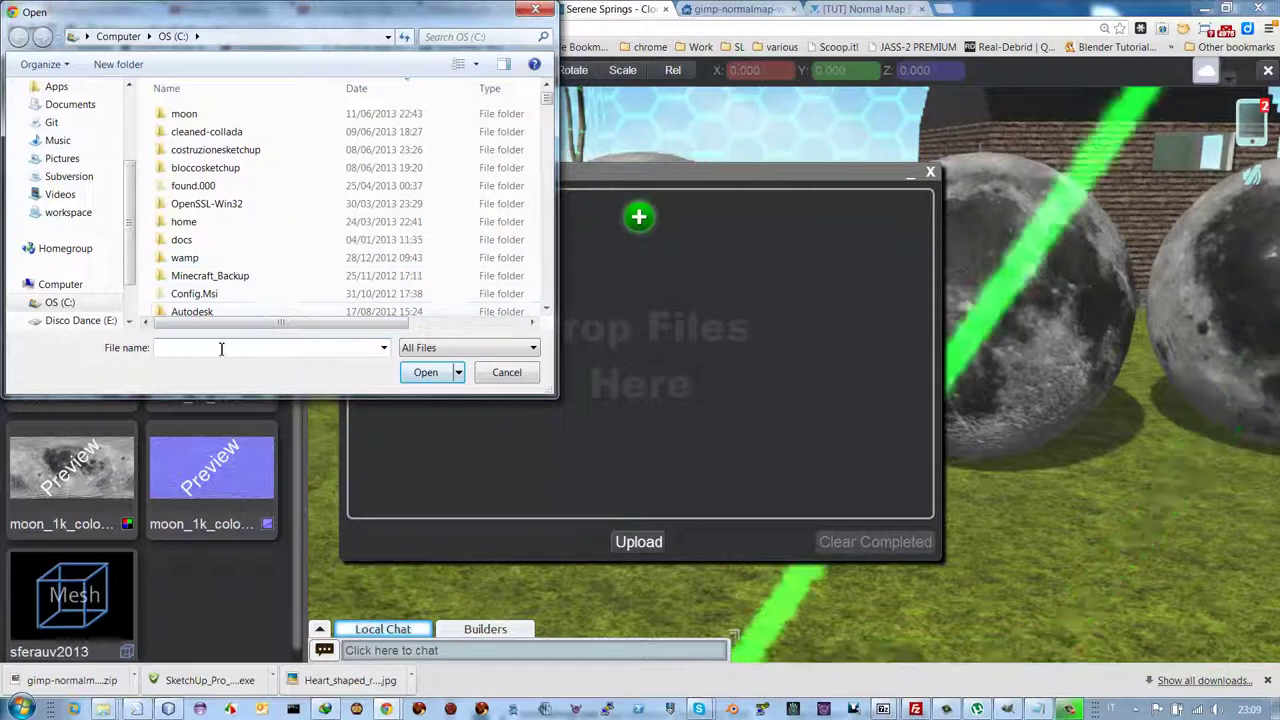
# Filter the file chooser on the C: drive for names matching *normal*
pyautogui.write('*no')
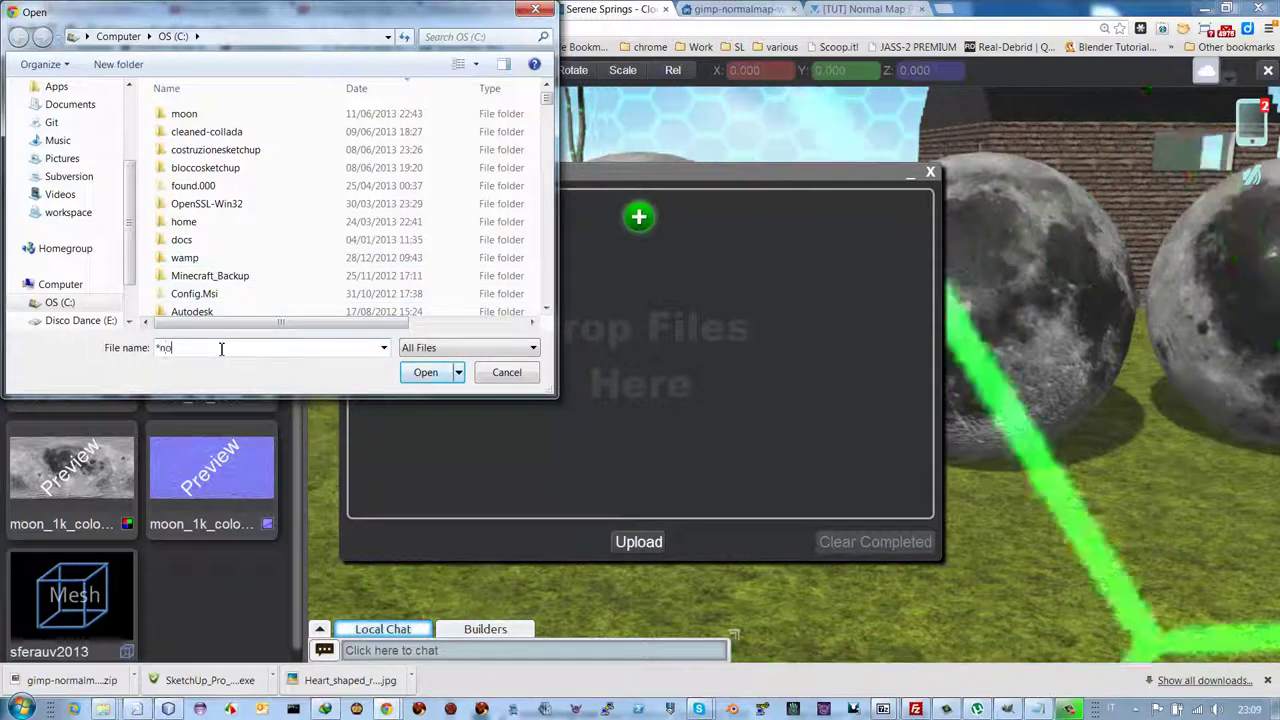
pyautogui.write('rma')
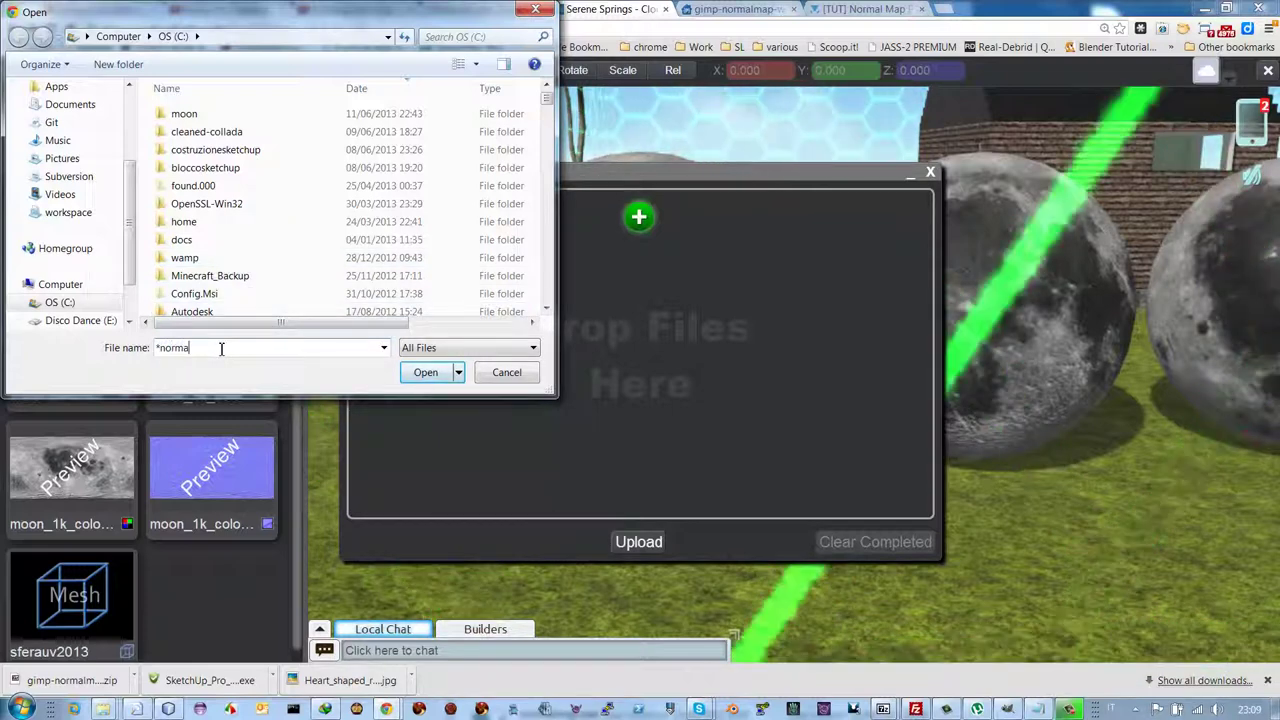
pyautogui.press('BackSpace')
pyautogui.press('BackSpace')
pyautogui.press('BackSpace')
pyautogui.press('BackSpace')
pyautogui.press('BackSpace')
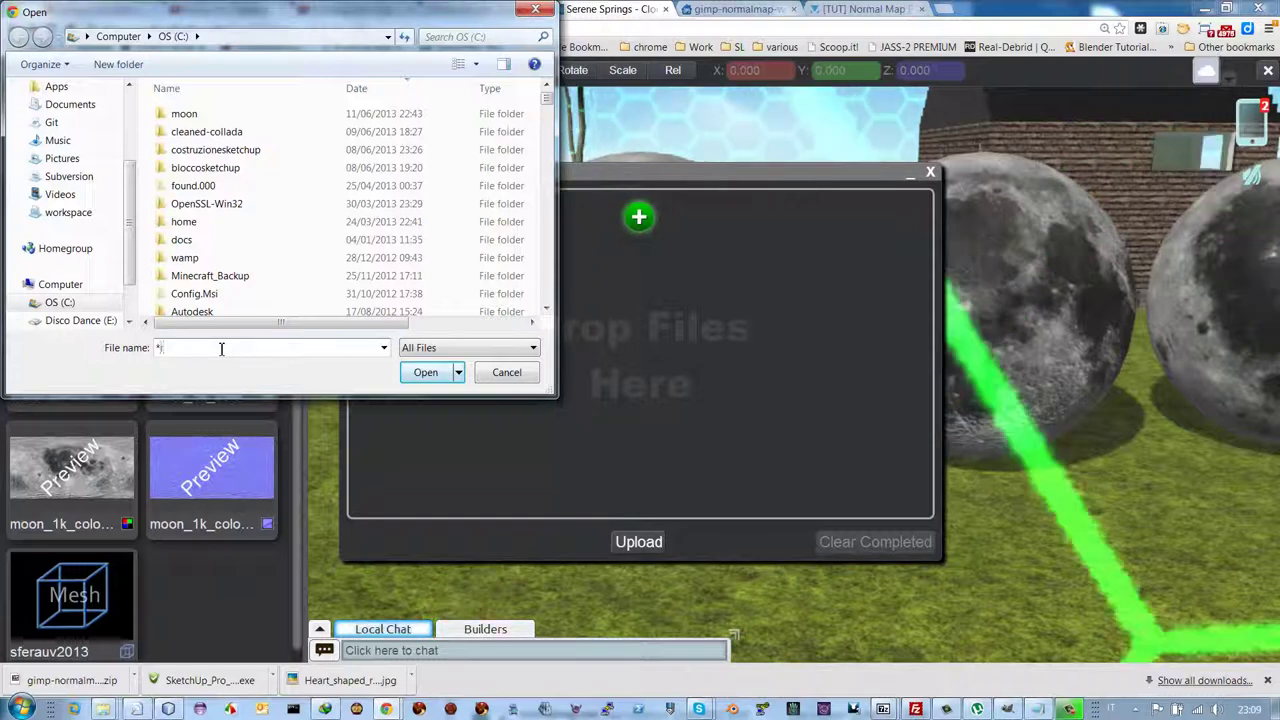
pyautogui.write('normal')
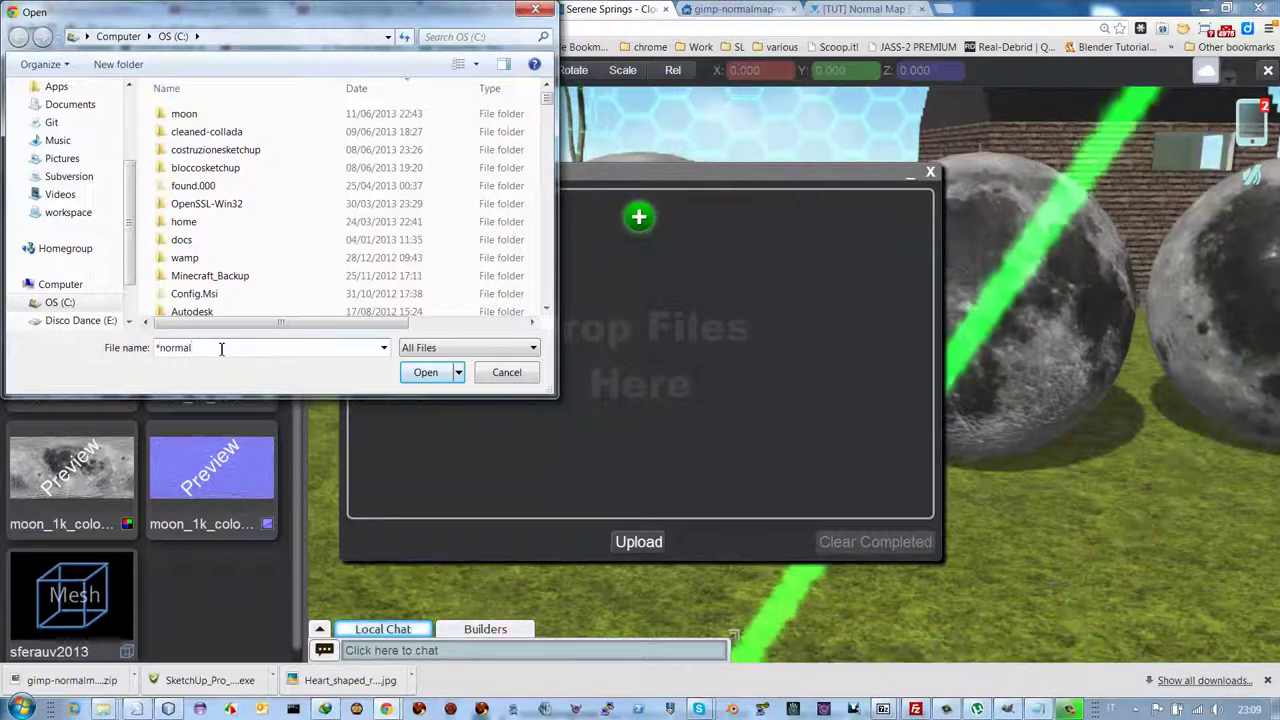
pyautogui.write('*')
pyautogui.press('Return')
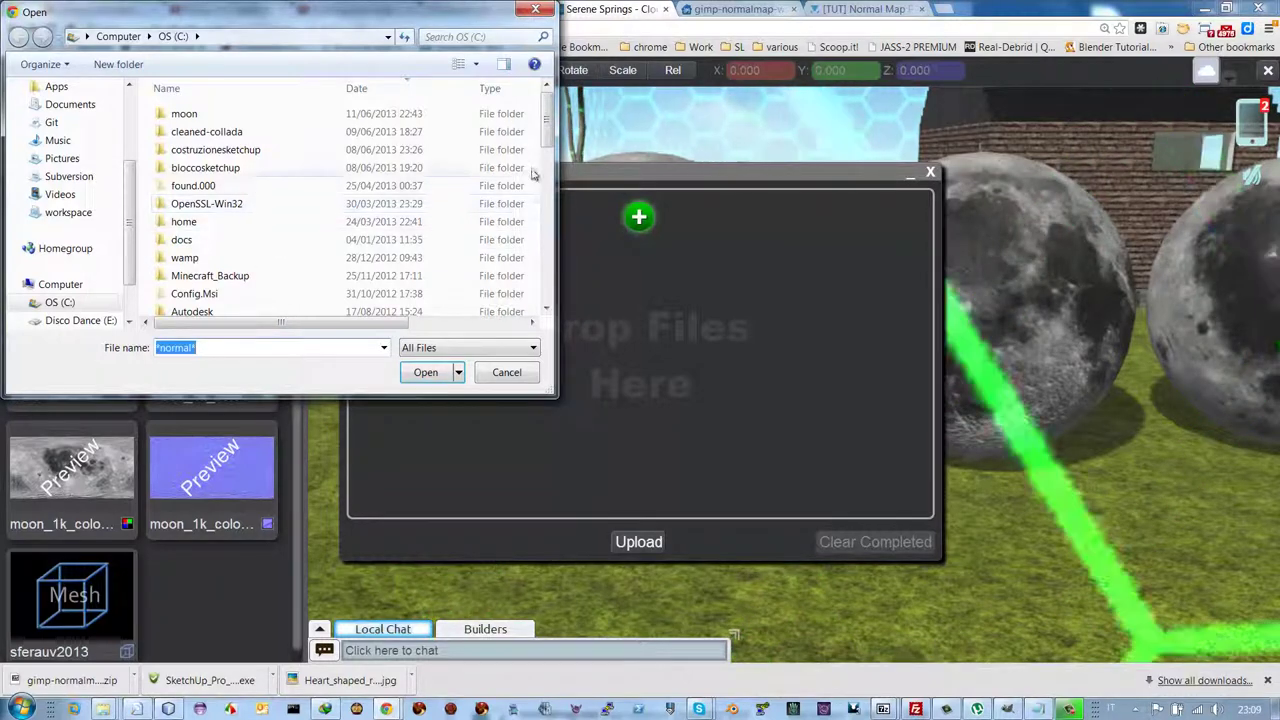
# Add luna-normal2.jpg from the C: drive to the files waiting for upload
pyautogui.moveTo(546, 128); pyautogui.dragTo(546, 268)
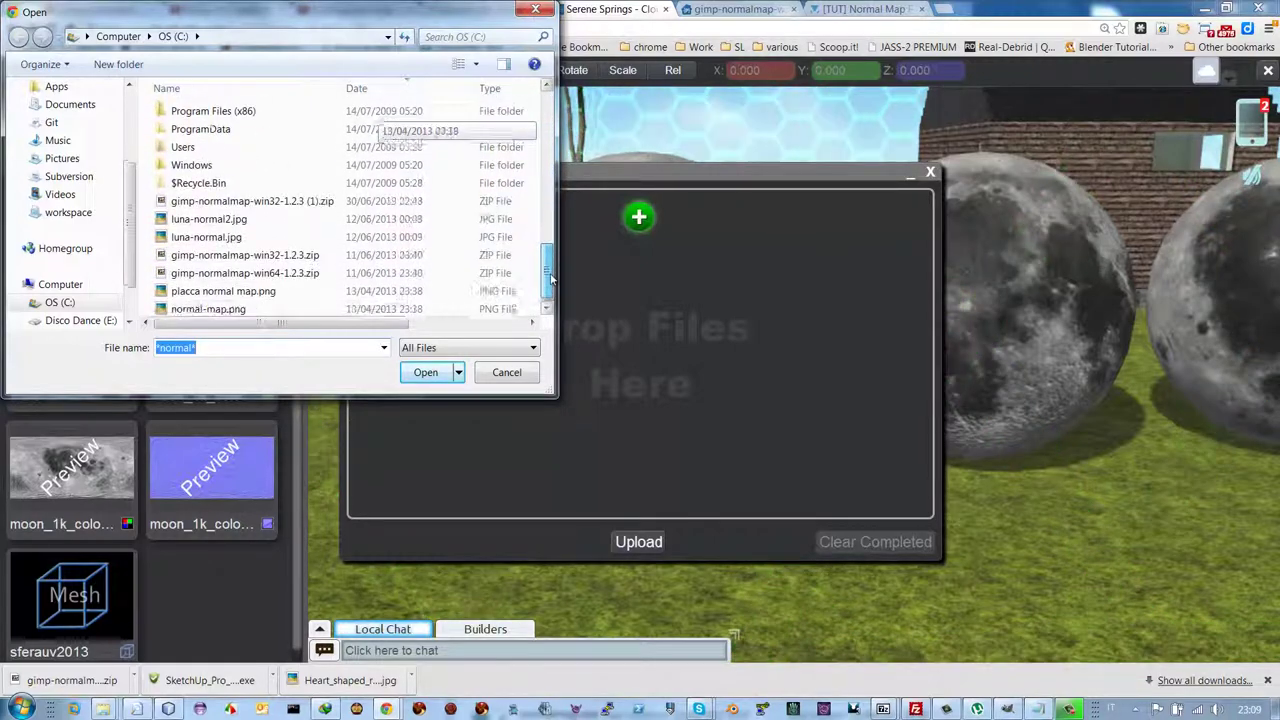
pyautogui.click(228, 218)
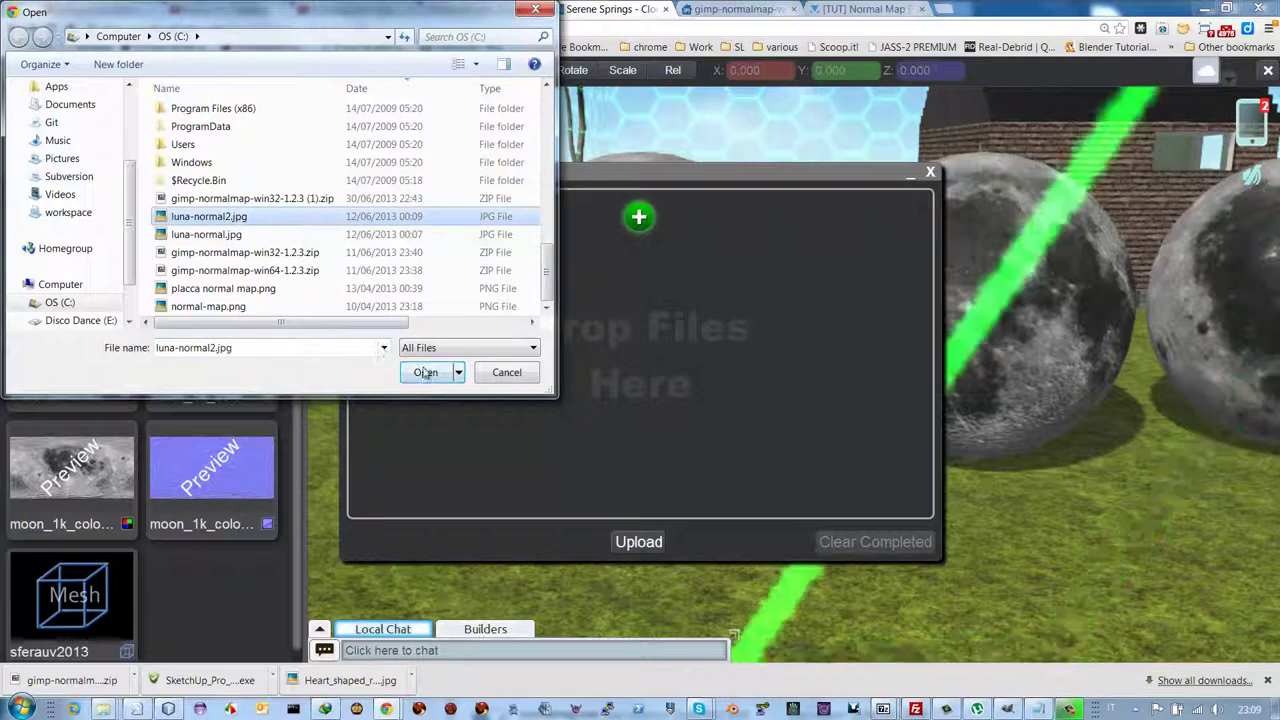
pyautogui.click(425, 372)
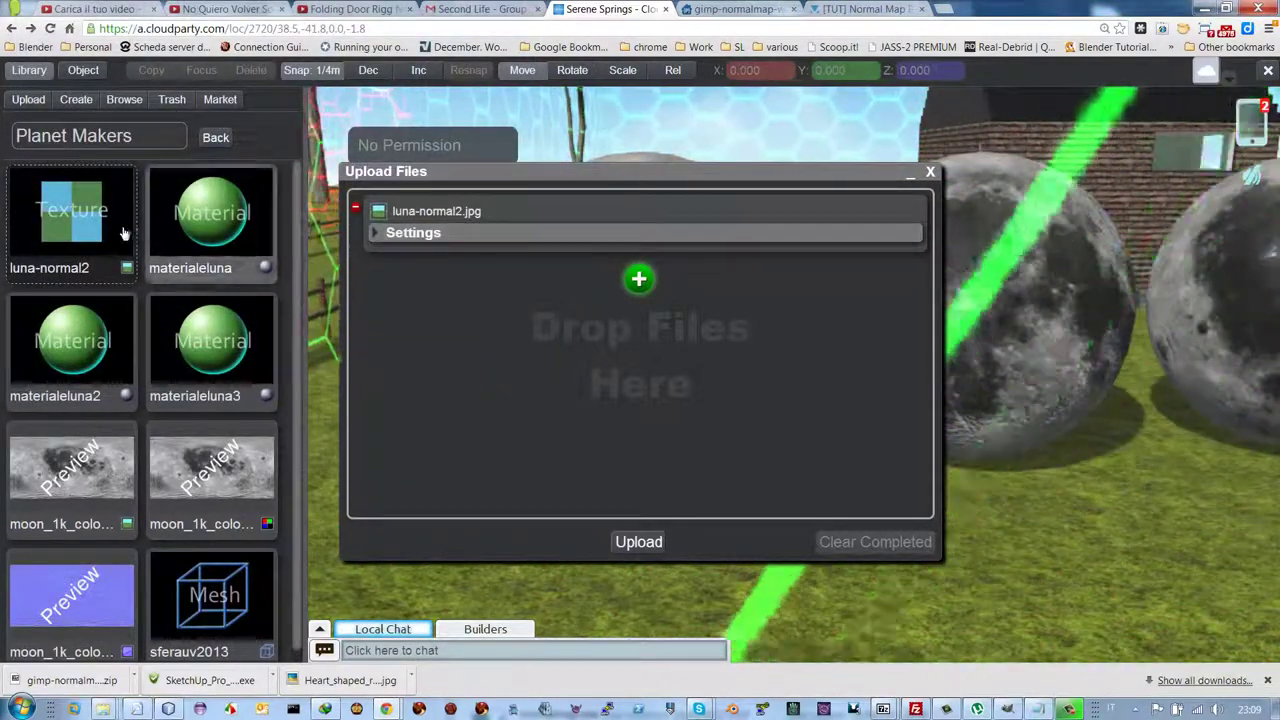
# Set the luna-normal2.jpg upload's contents type to normal, check its preview image and close the upload window
pyautogui.click(378, 234)
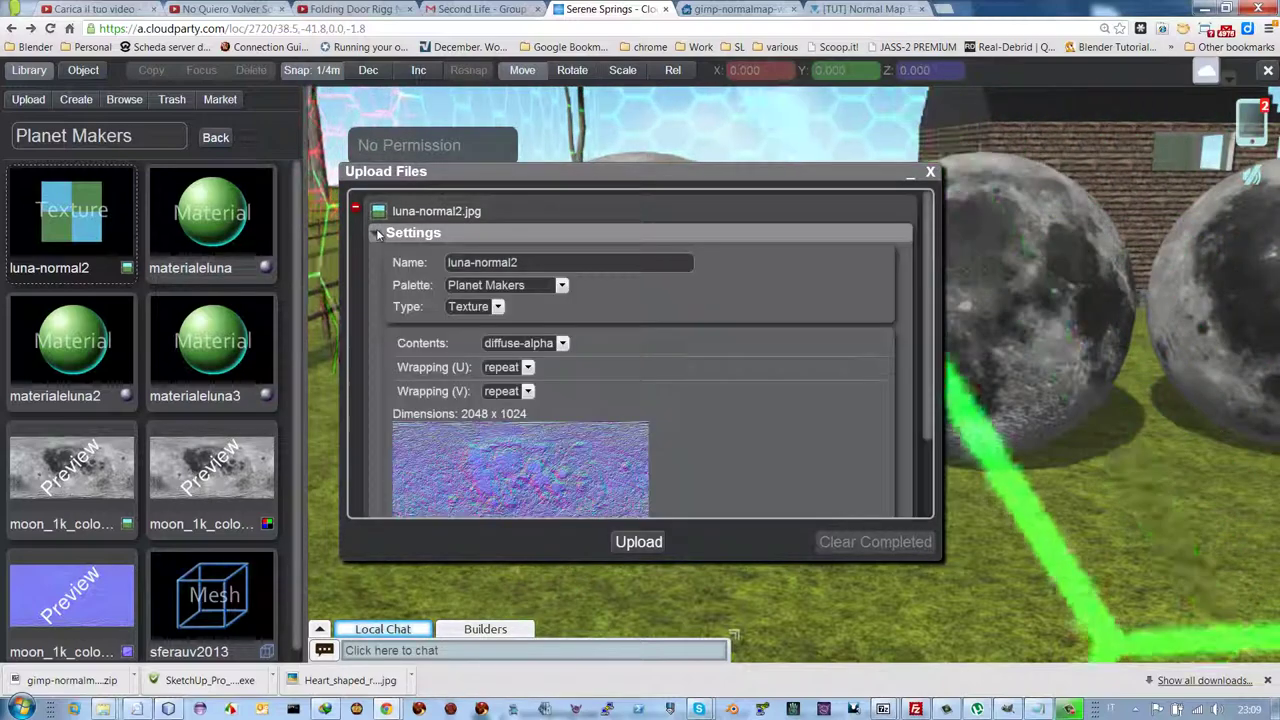
pyautogui.click(560, 343)
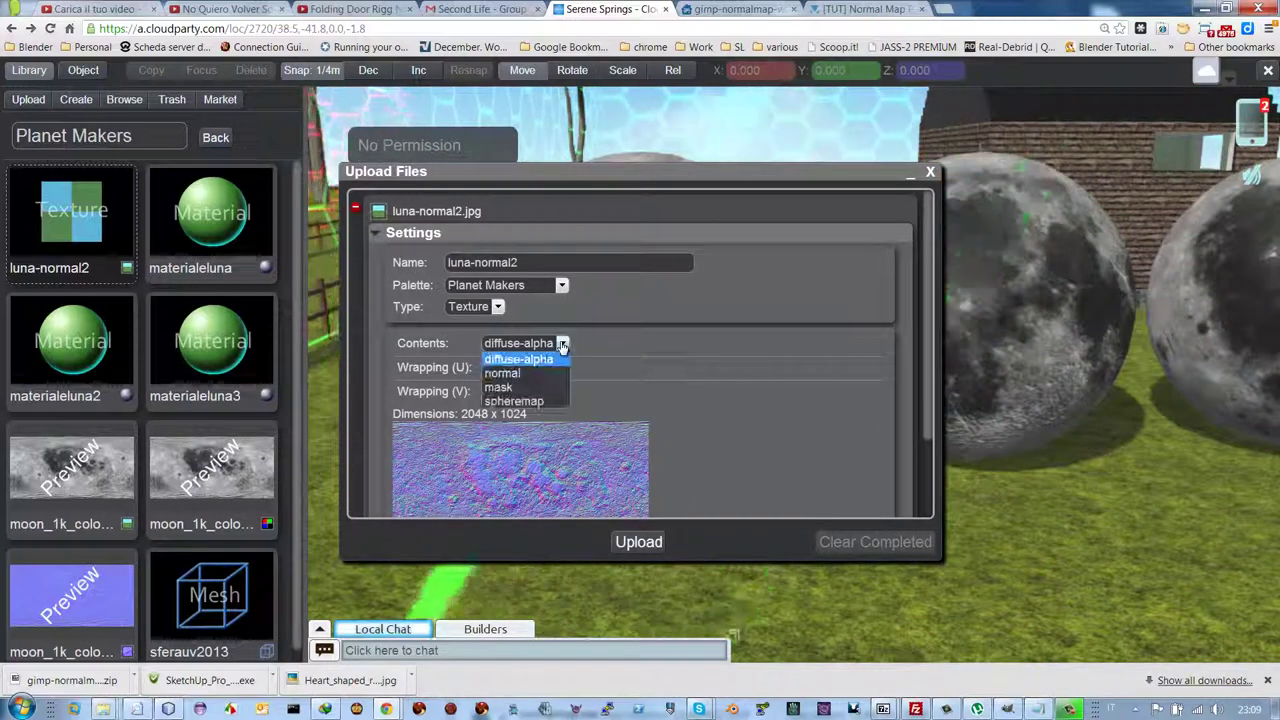
pyautogui.click(522, 375)
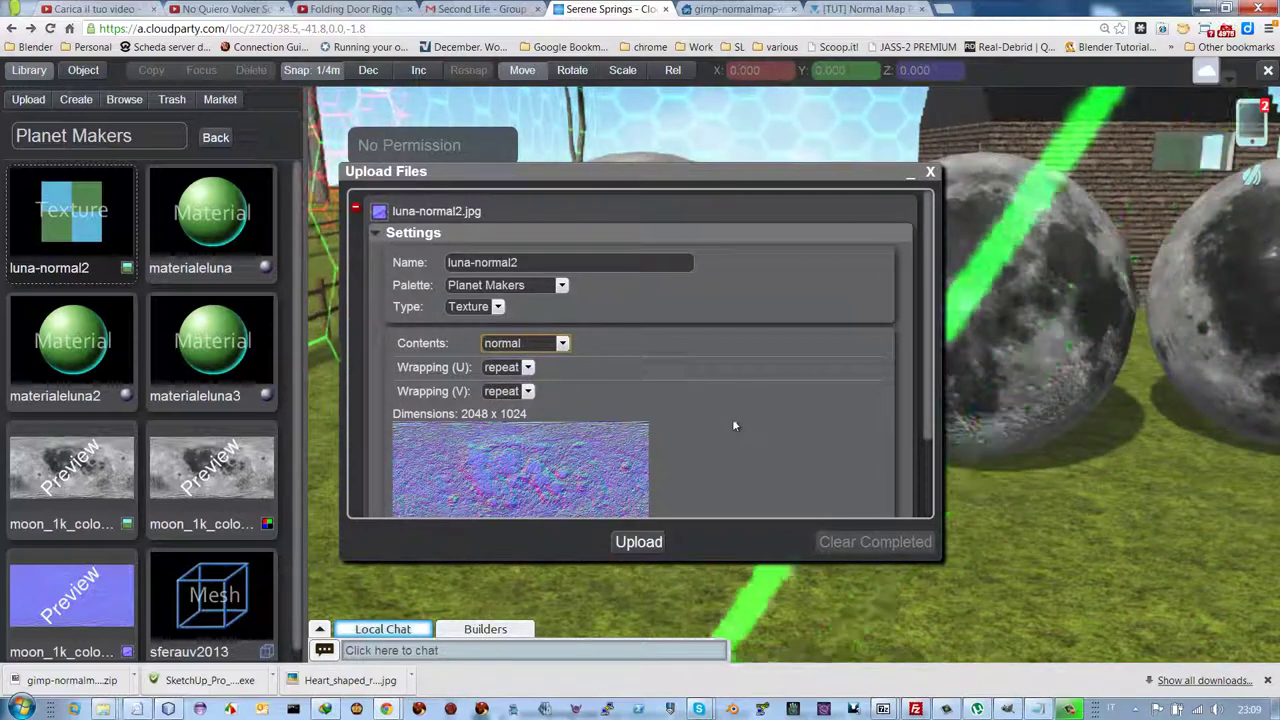
pyautogui.scroll(-3, 930, 380)
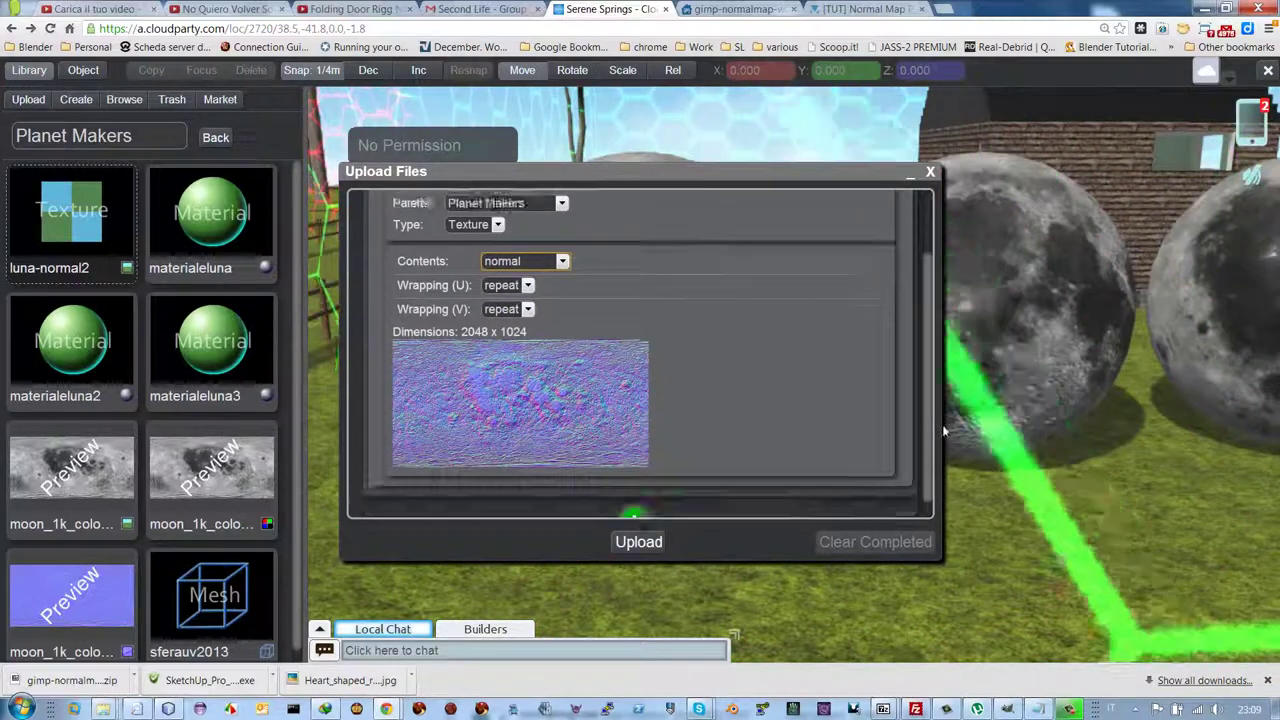
pyautogui.scroll(2, 623, 389)
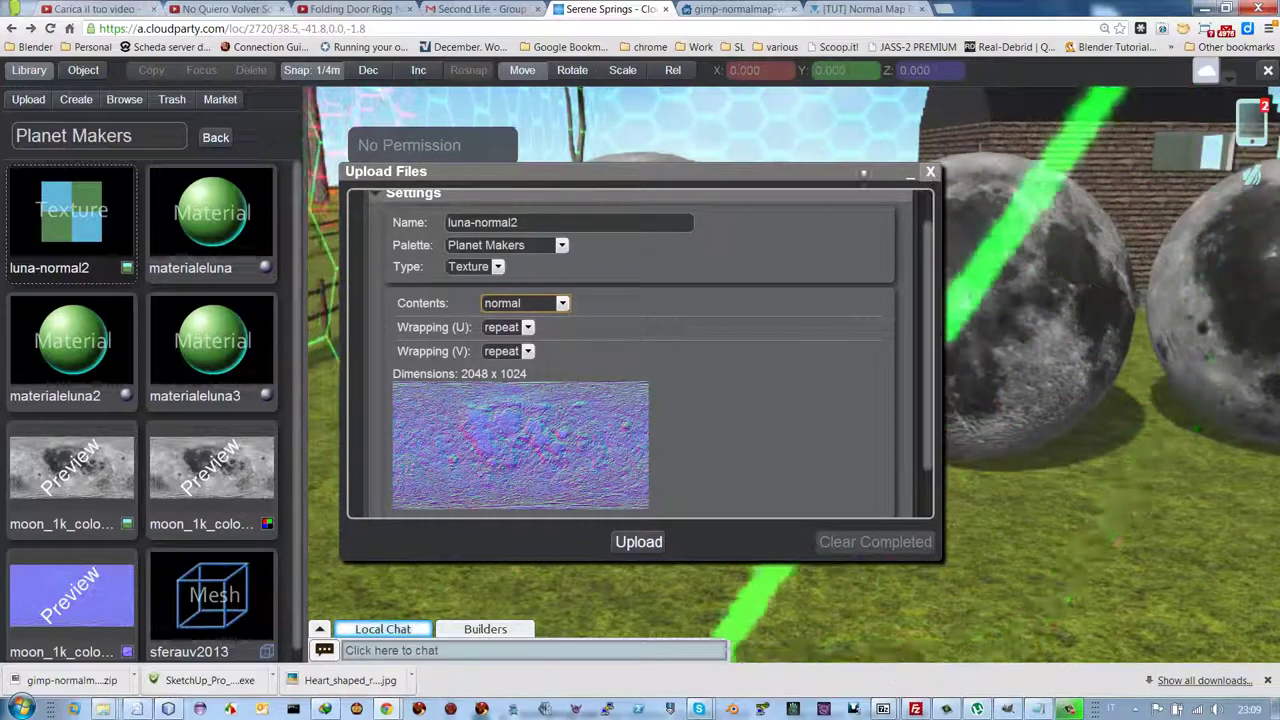
pyautogui.click(929, 174)
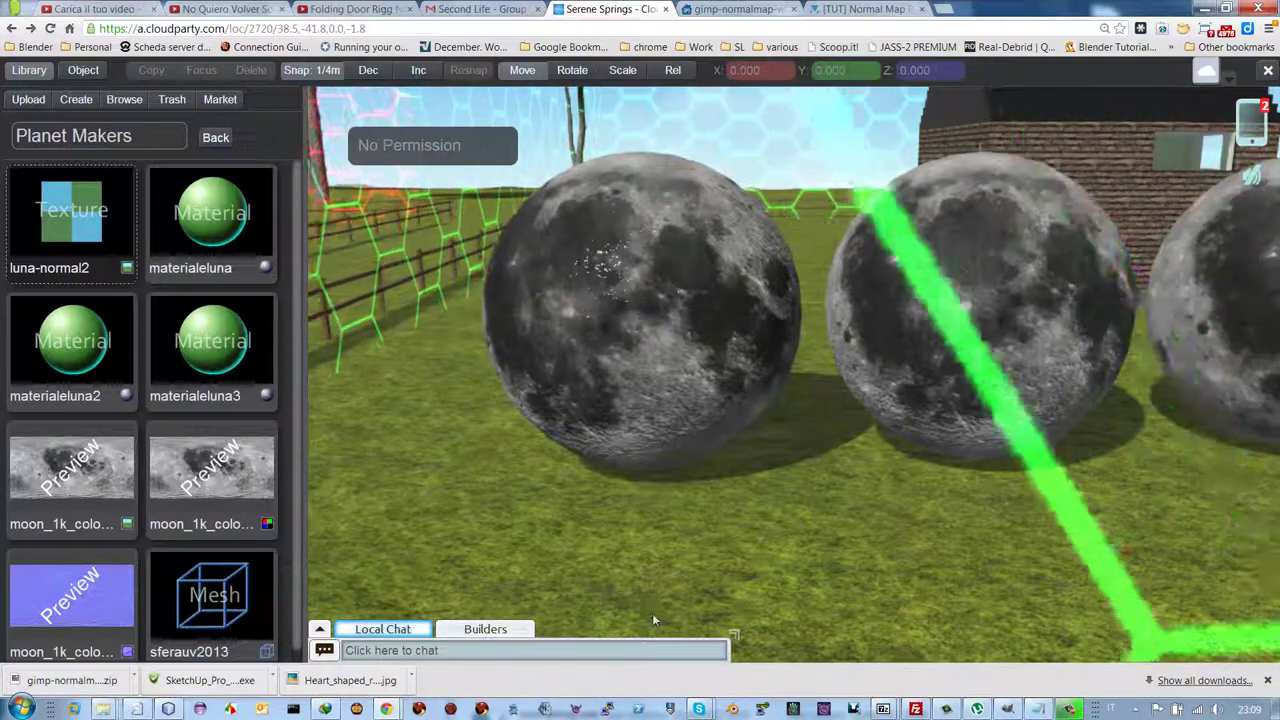
# Switch to GIMP and undo the Normalmap filter on the texture0 image
pyautogui.click(1008, 709)
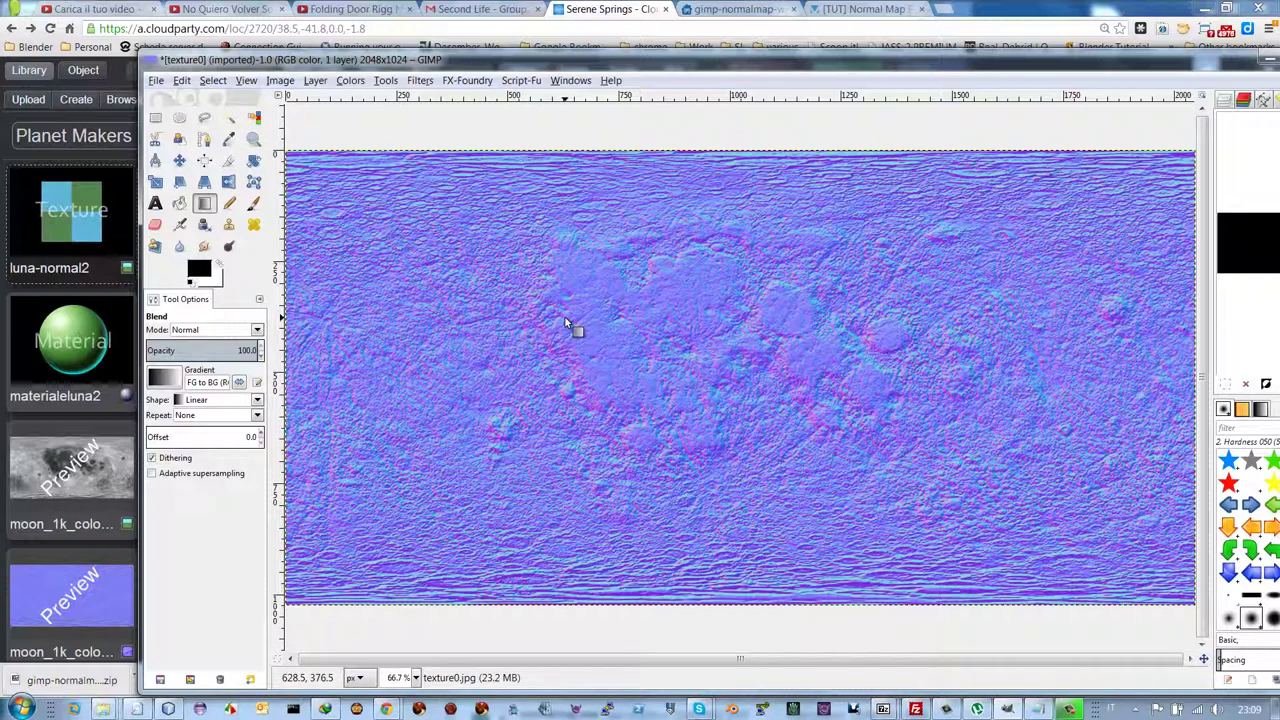
pyautogui.hotkey('ctrl', 'n')
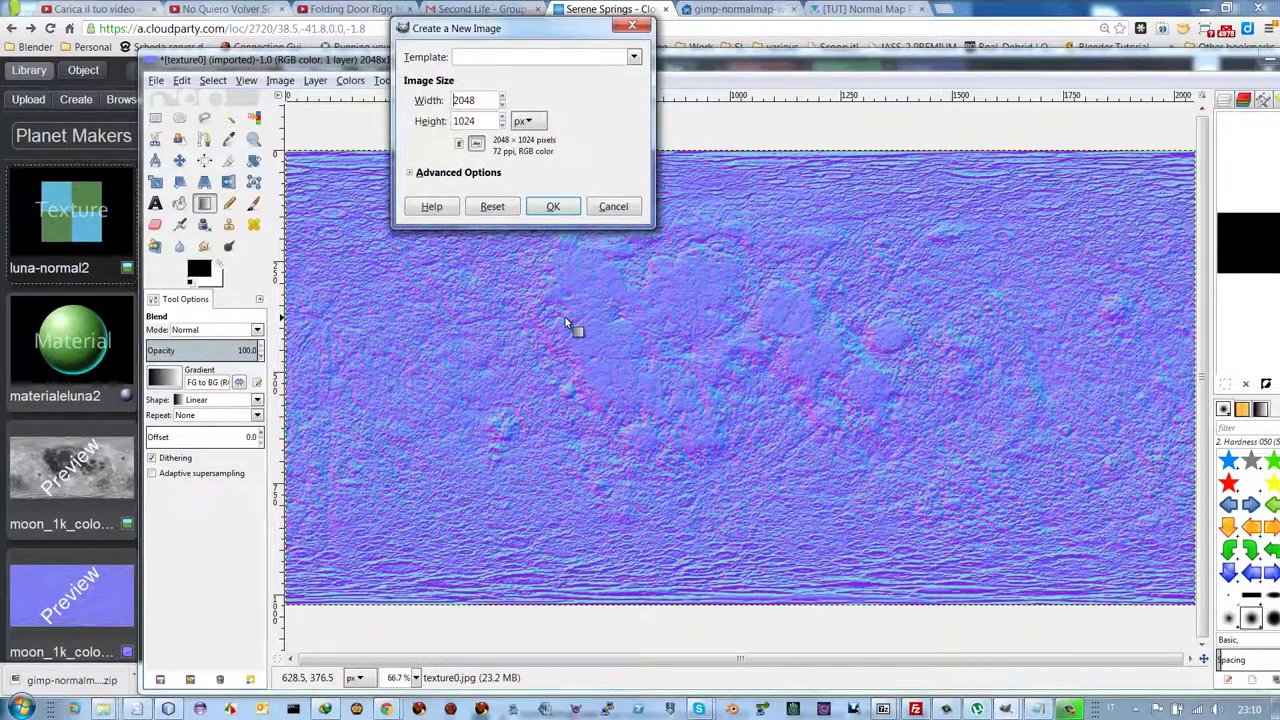
pyautogui.click(613, 206)
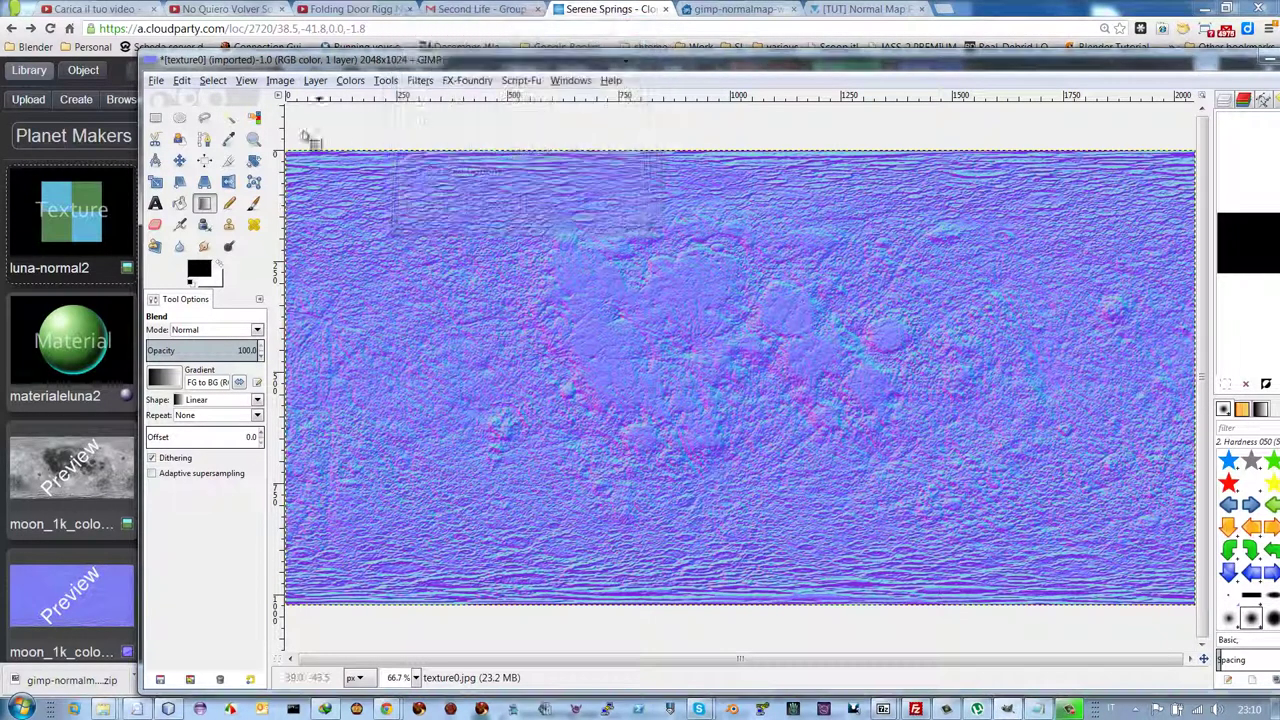
pyautogui.click(180, 81)
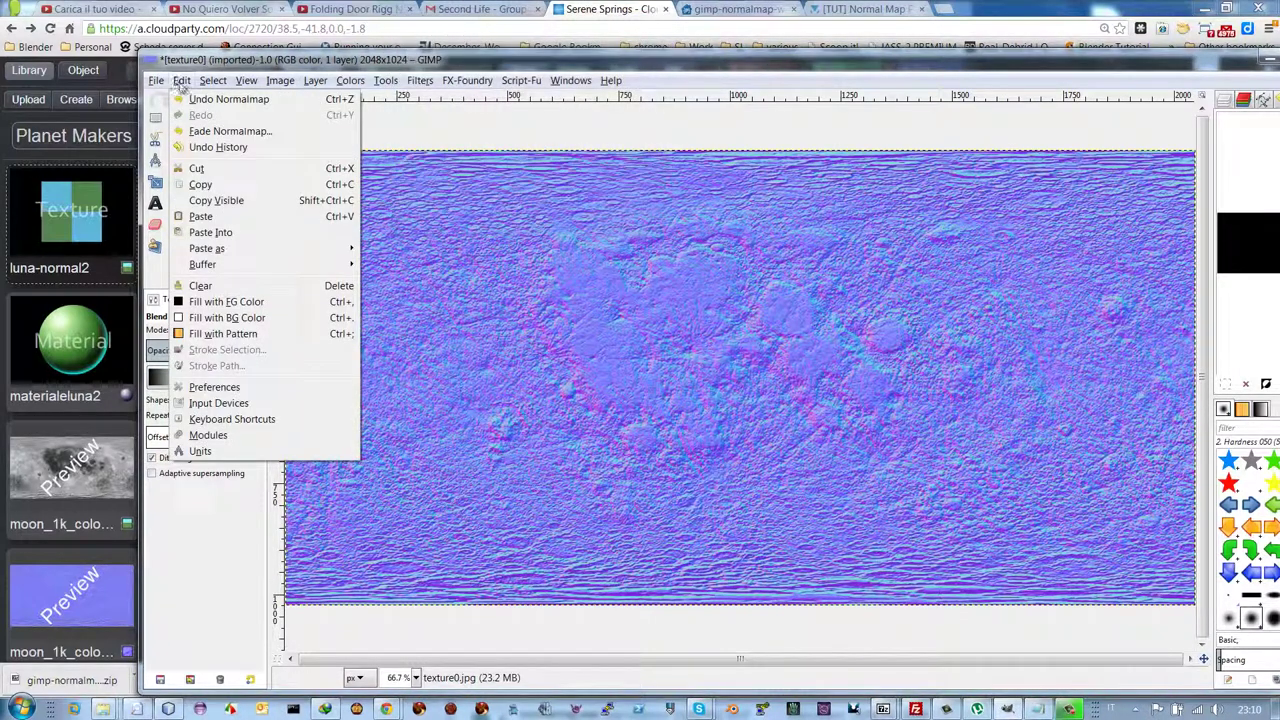
pyautogui.click(198, 99)
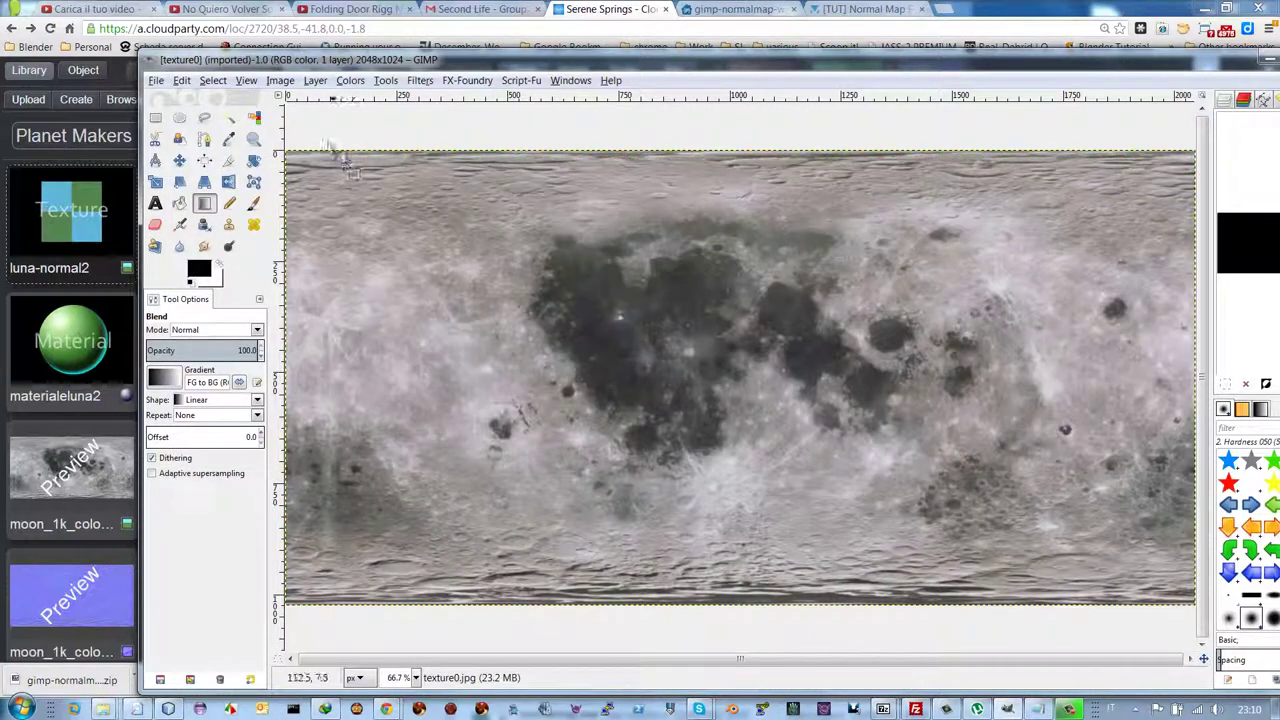
# Convert the texture0 image to grayscale mode and invert its colors
pyautogui.click(349, 81)
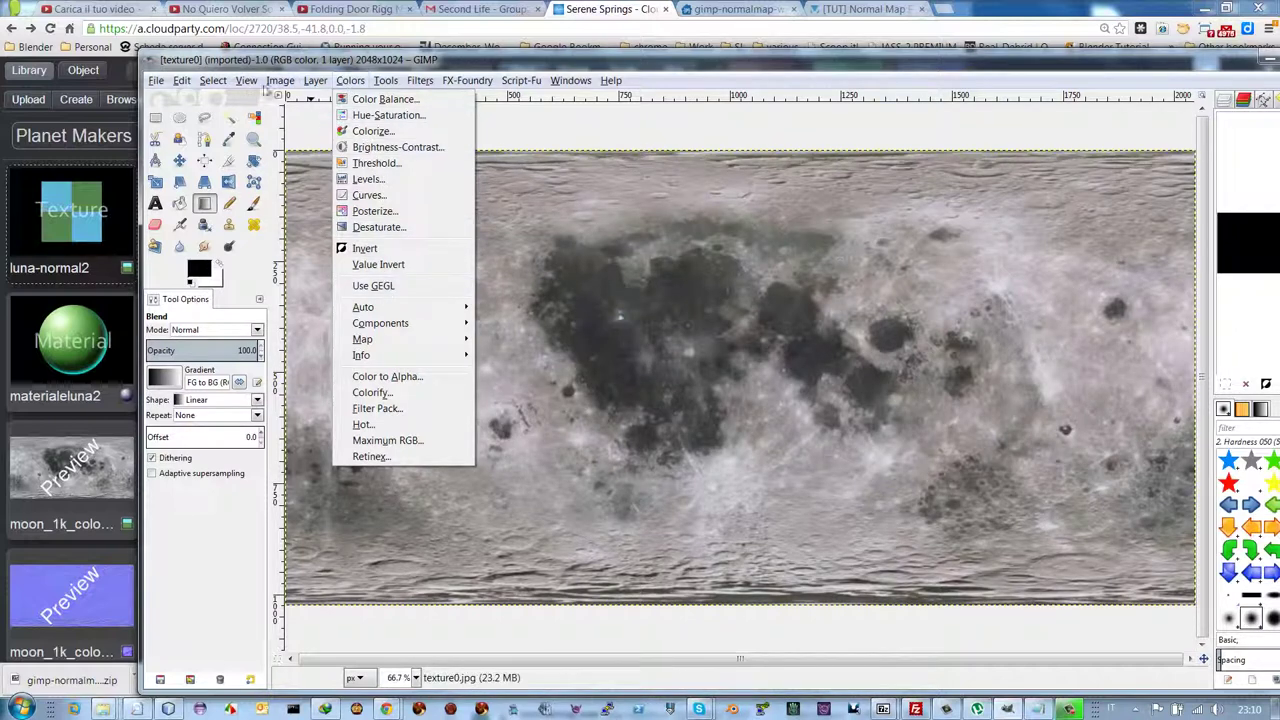
pyautogui.moveTo(274, 88)
pyautogui.moveTo(333, 136)
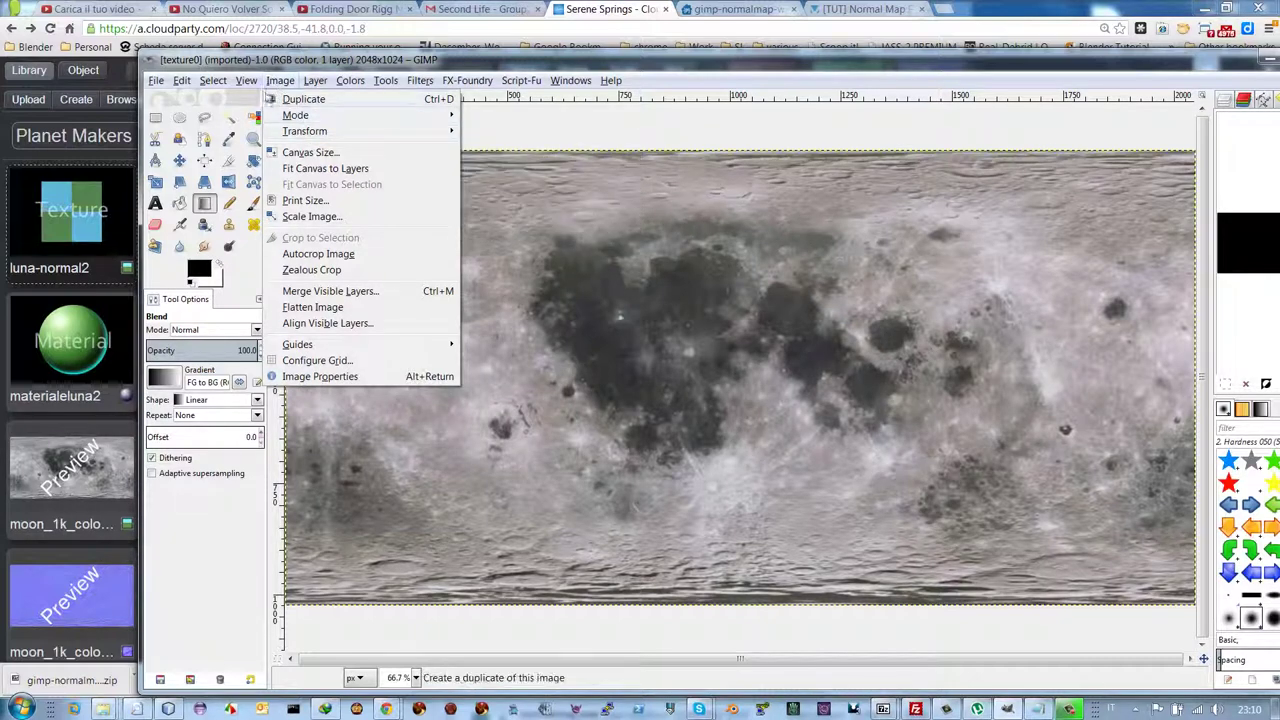
pyautogui.moveTo(342, 88)
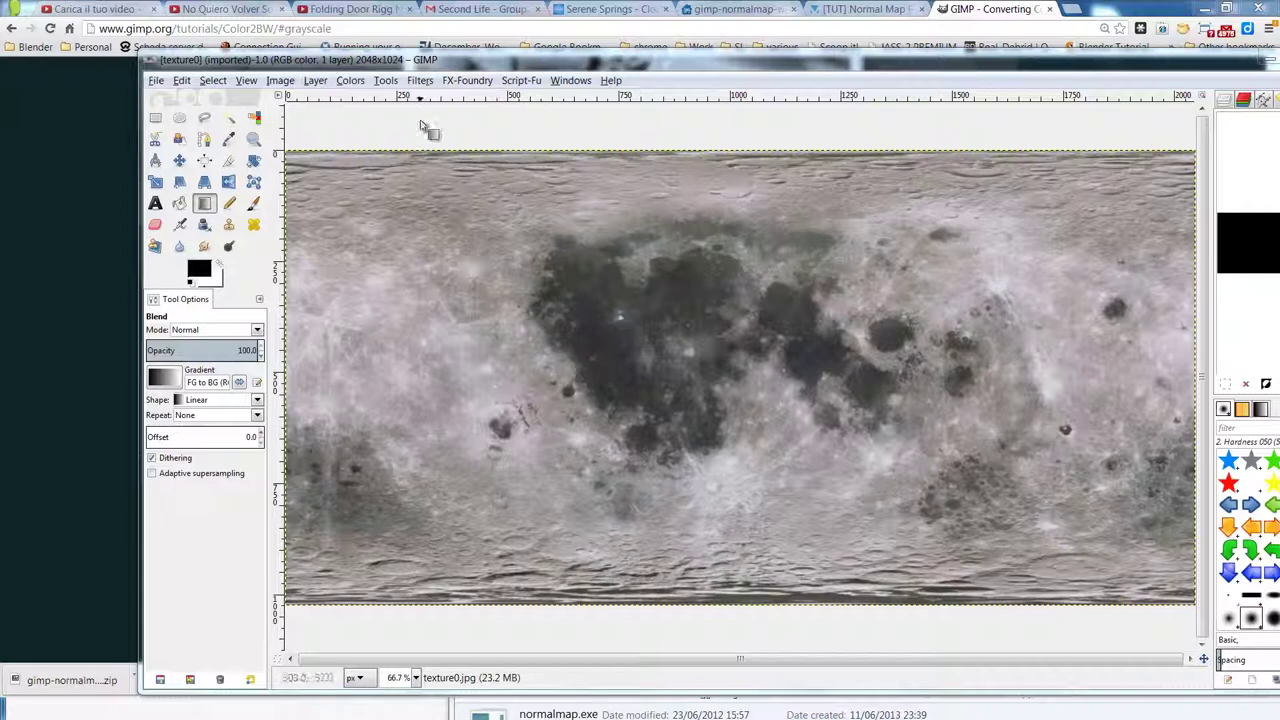
pyautogui.click(277, 82)
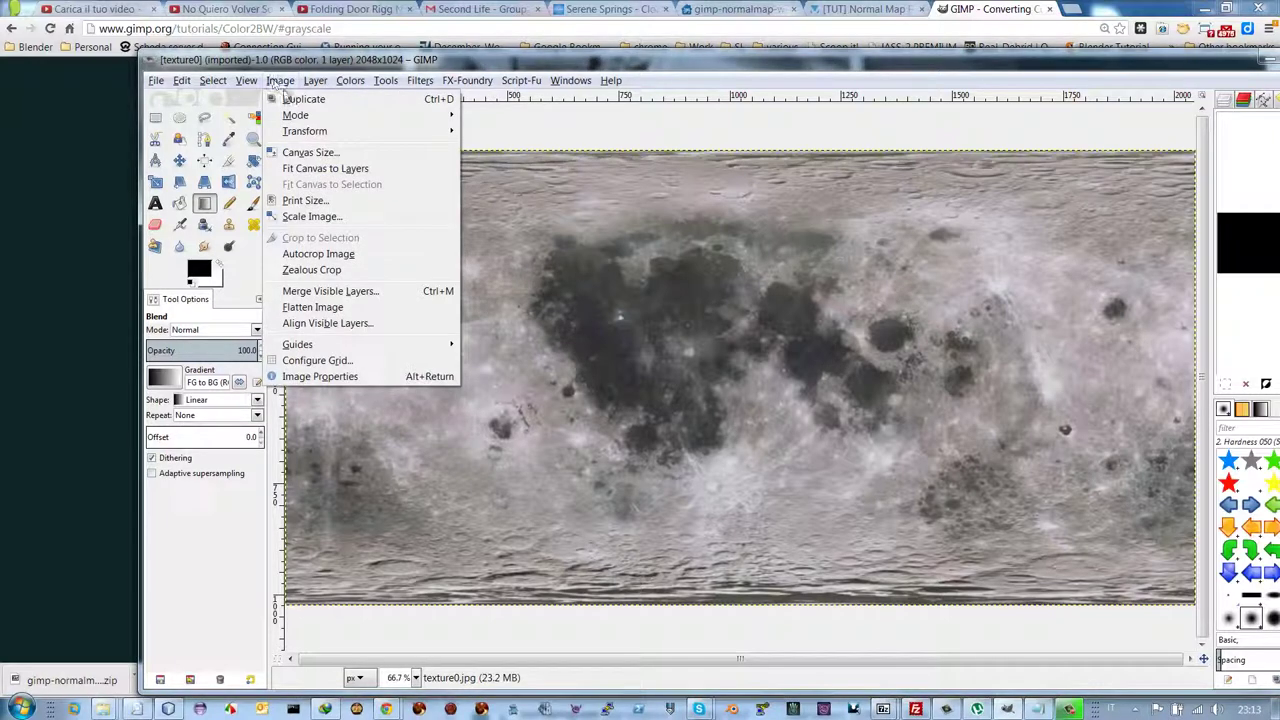
pyautogui.moveTo(304, 119)
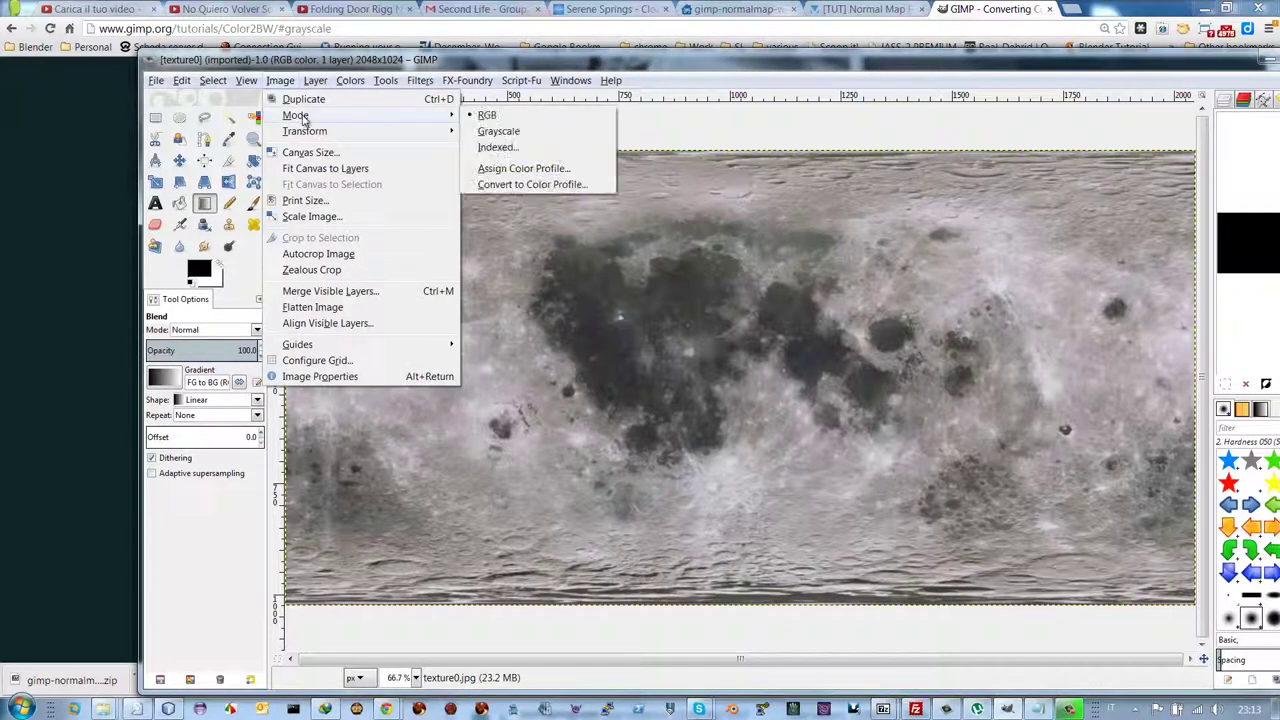
pyautogui.click(499, 132)
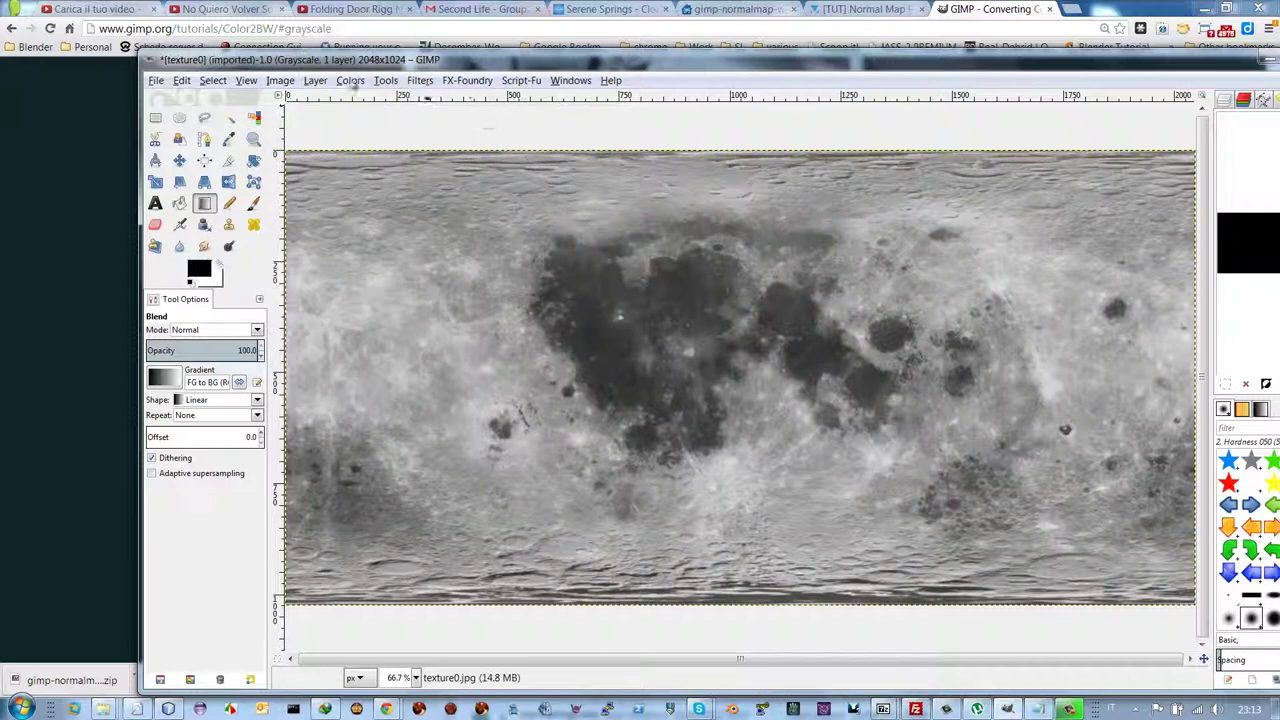
pyautogui.click(348, 81)
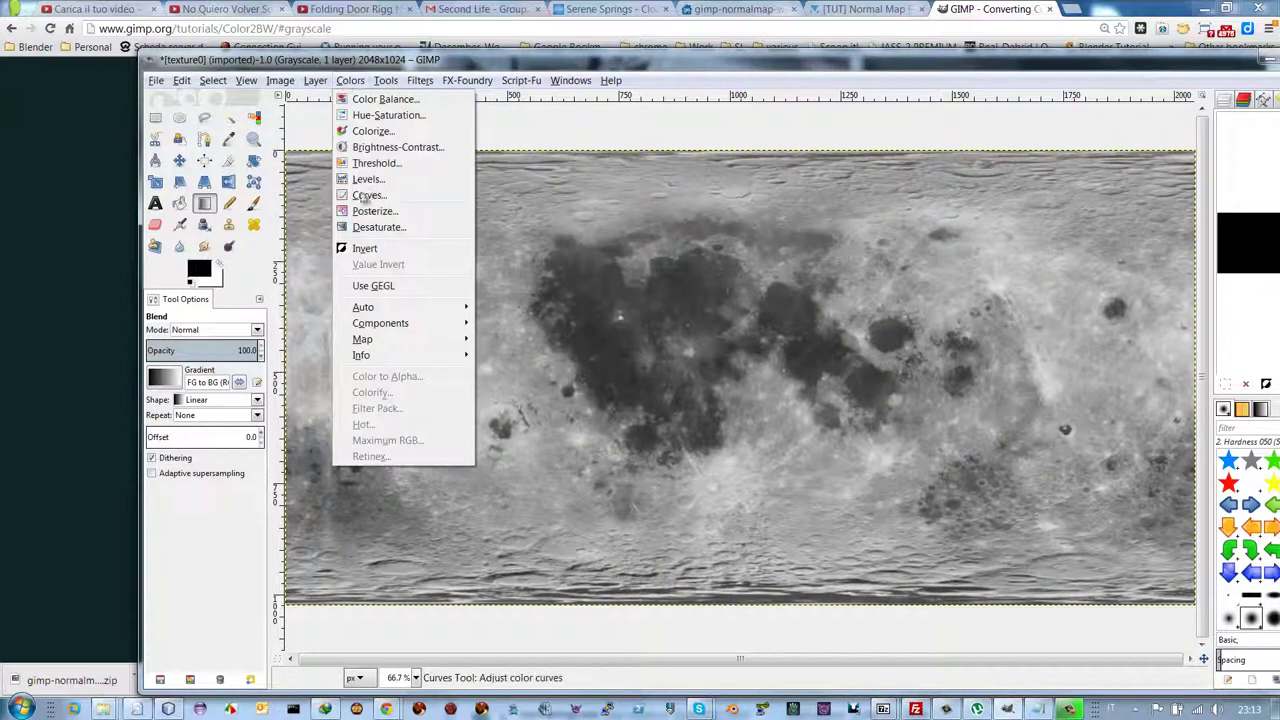
pyautogui.click(366, 250)
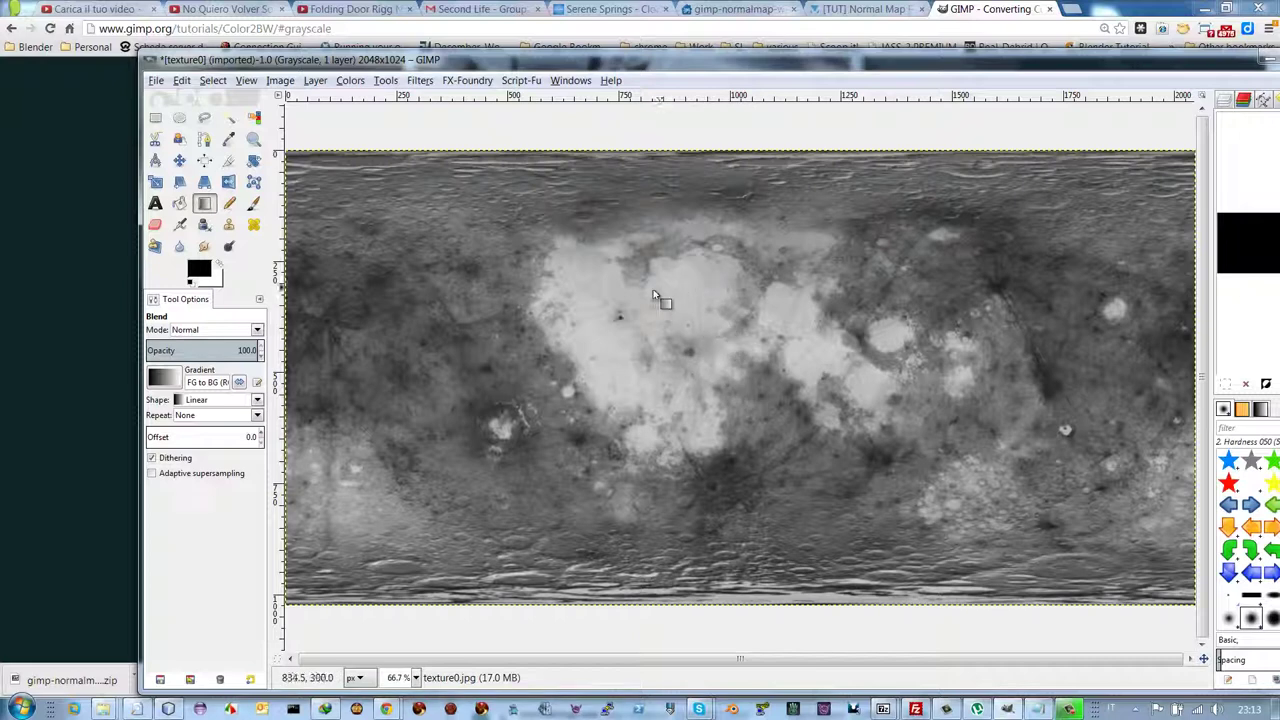
pyautogui.click(157, 82)
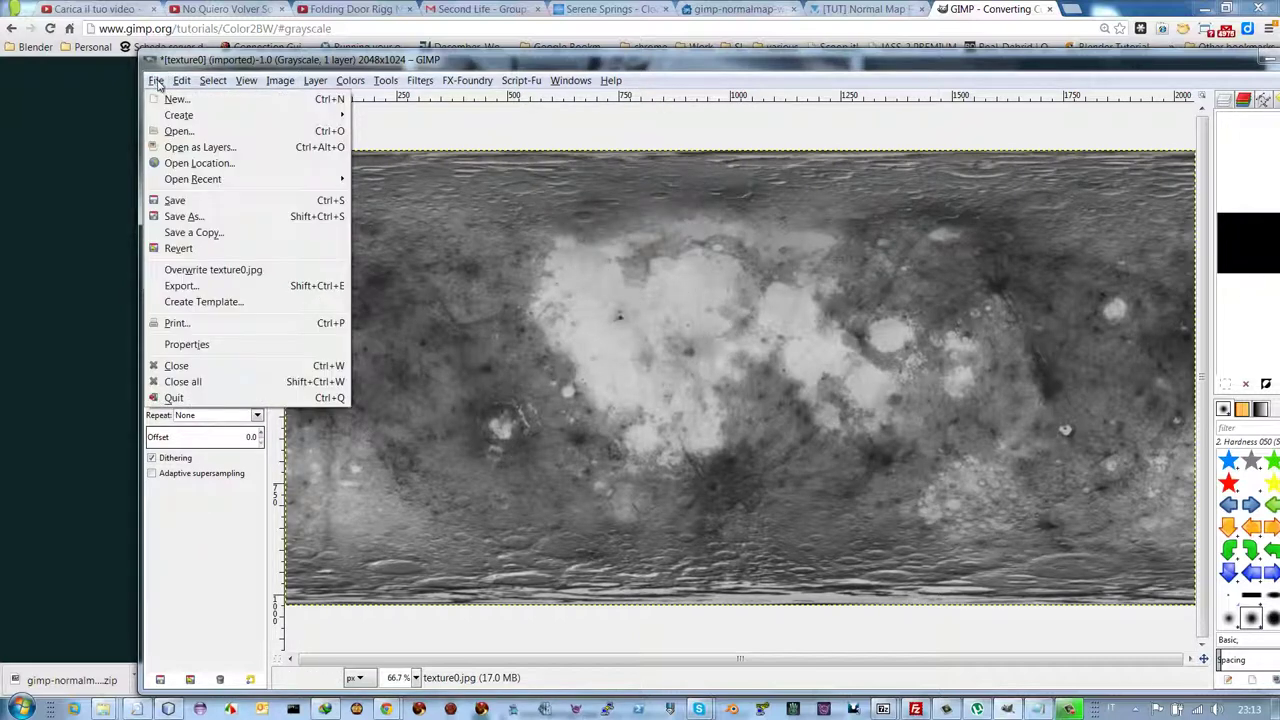
pyautogui.click(197, 218)
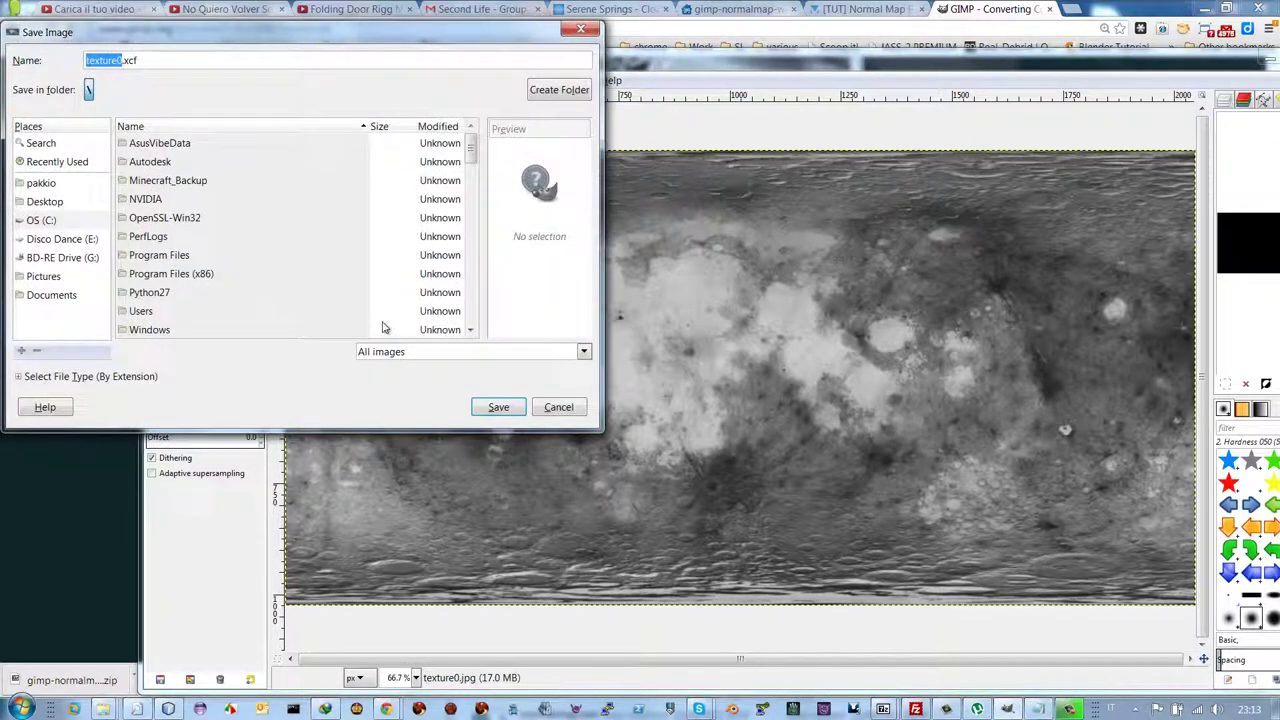
pyautogui.click(558, 407)
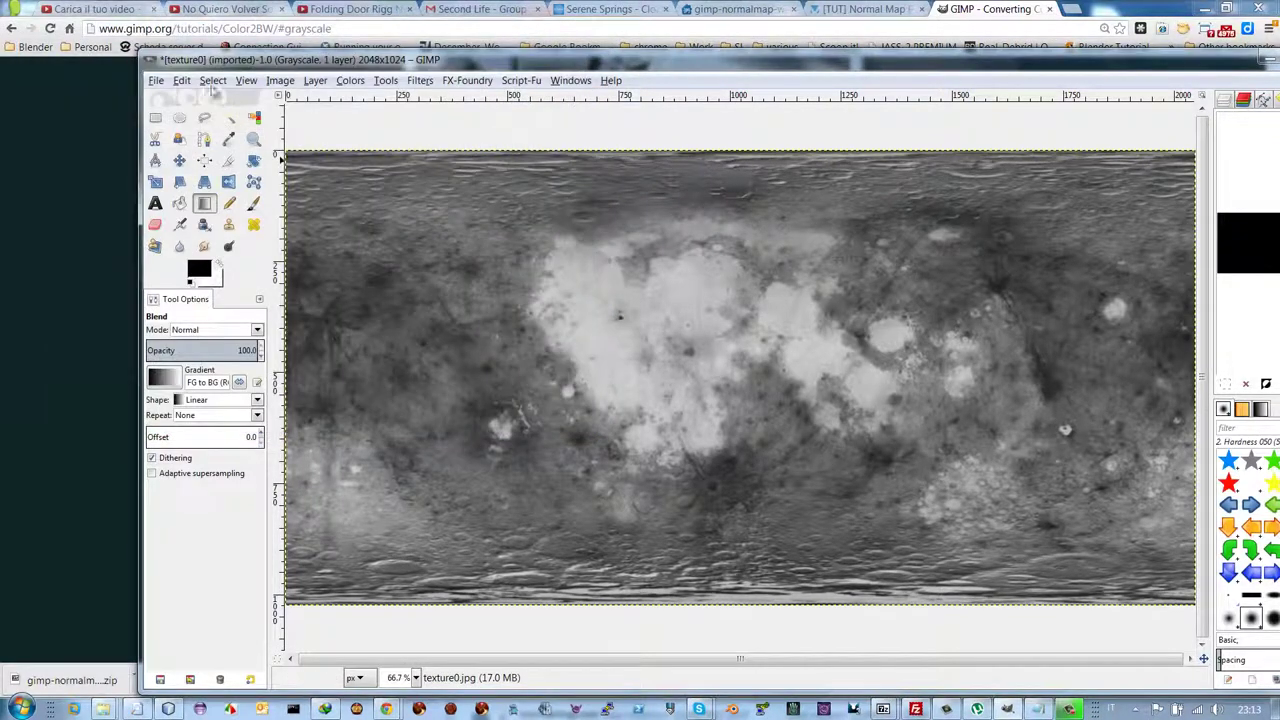
# Export the inverted grayscale image to the C: drive as specularmaplast.jpg with JPEG quality 90
pyautogui.click(157, 82)
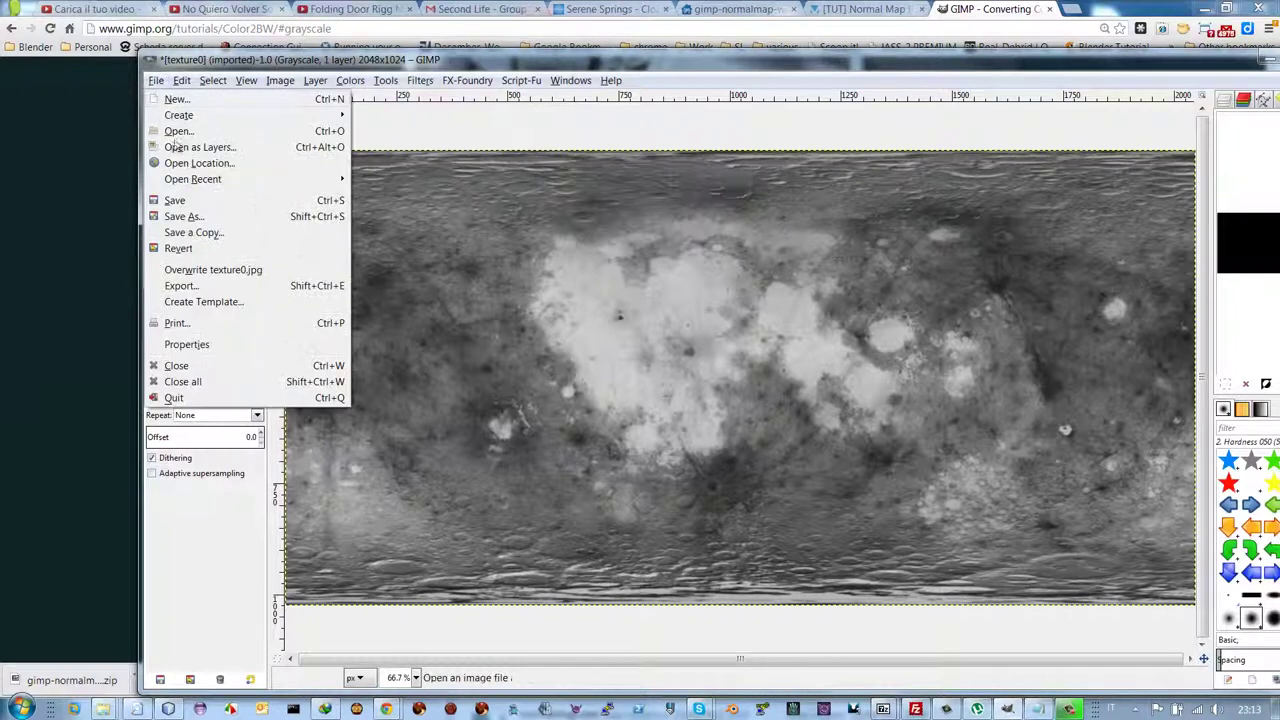
pyautogui.click(208, 285)
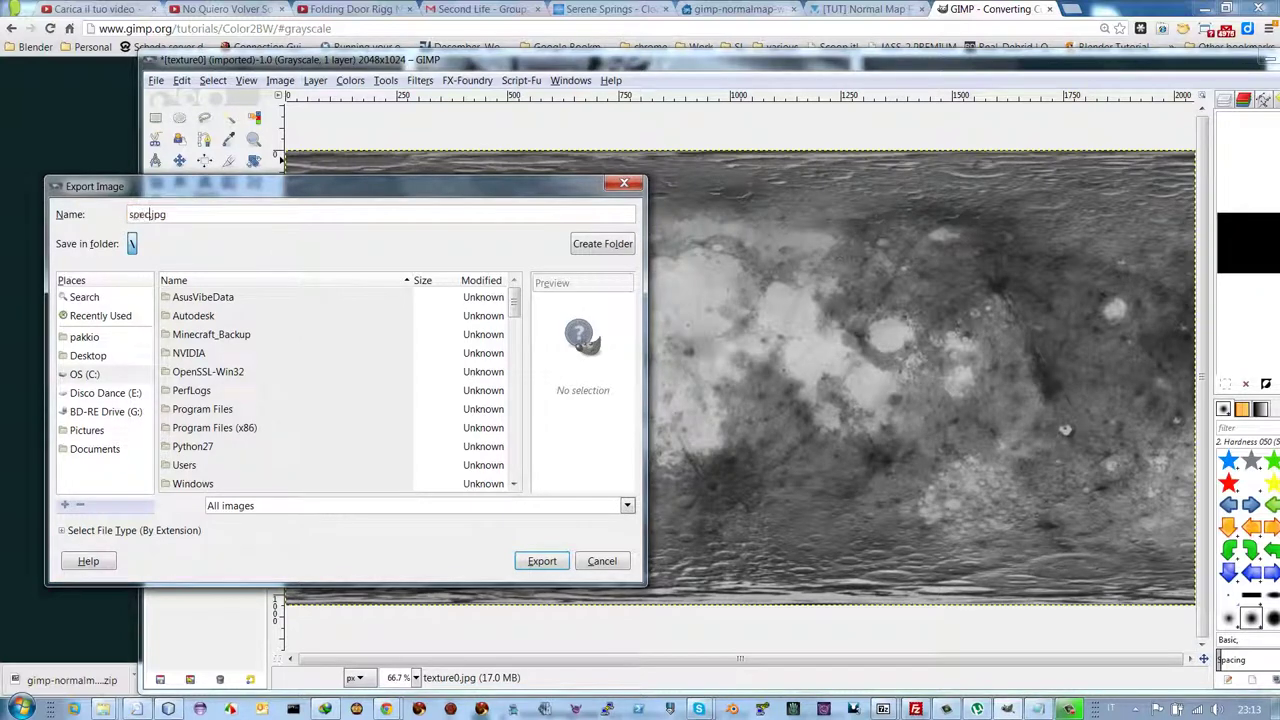
pyautogui.write('specularmaplast')
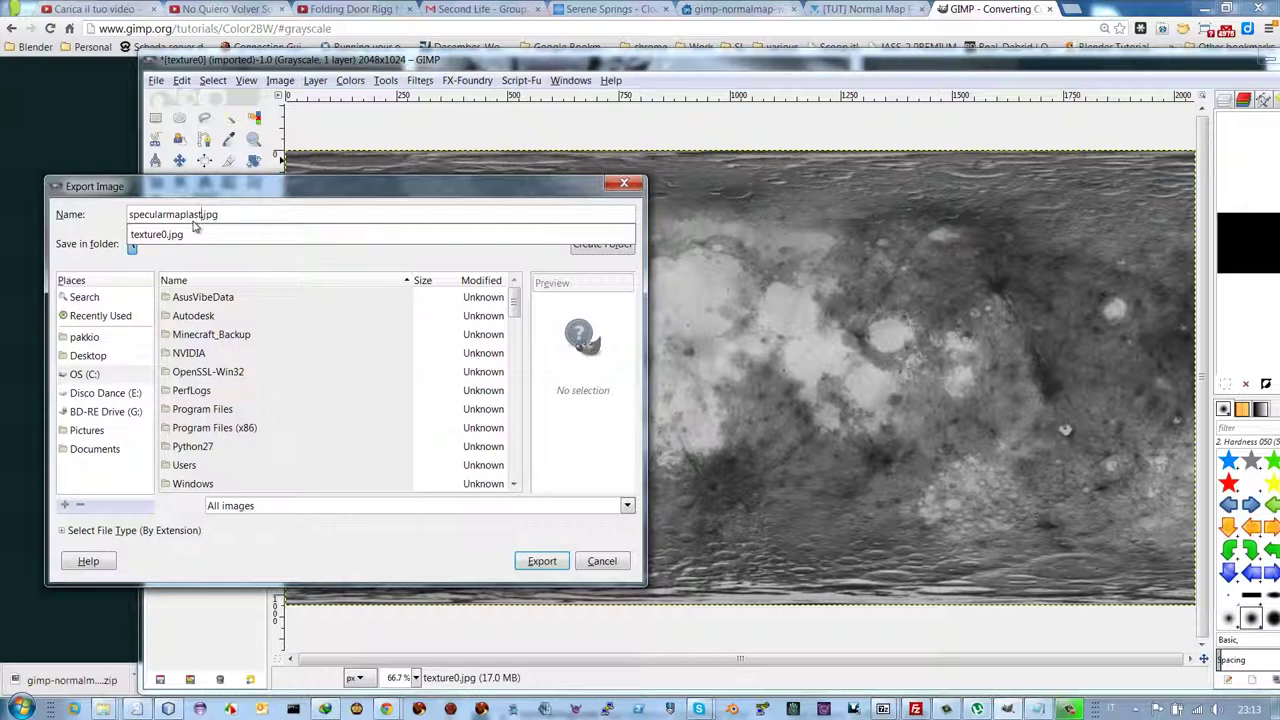
pyautogui.press('Return')
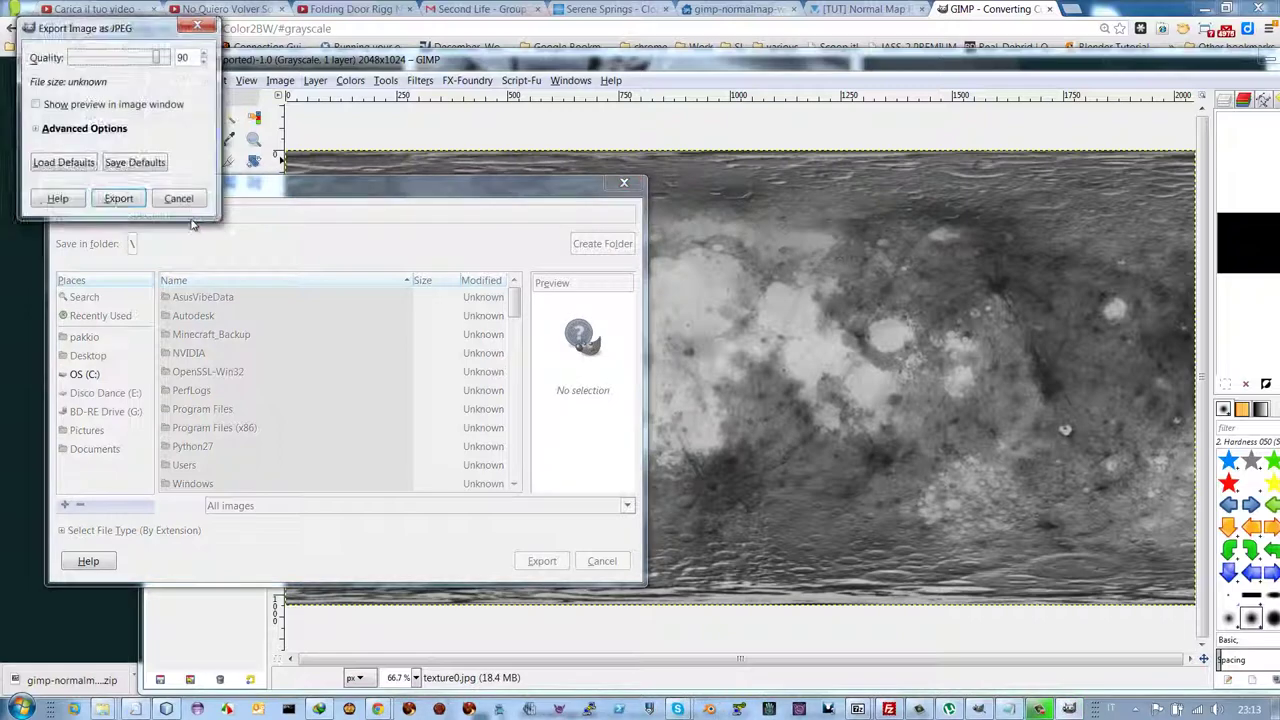
pyautogui.click(125, 198)
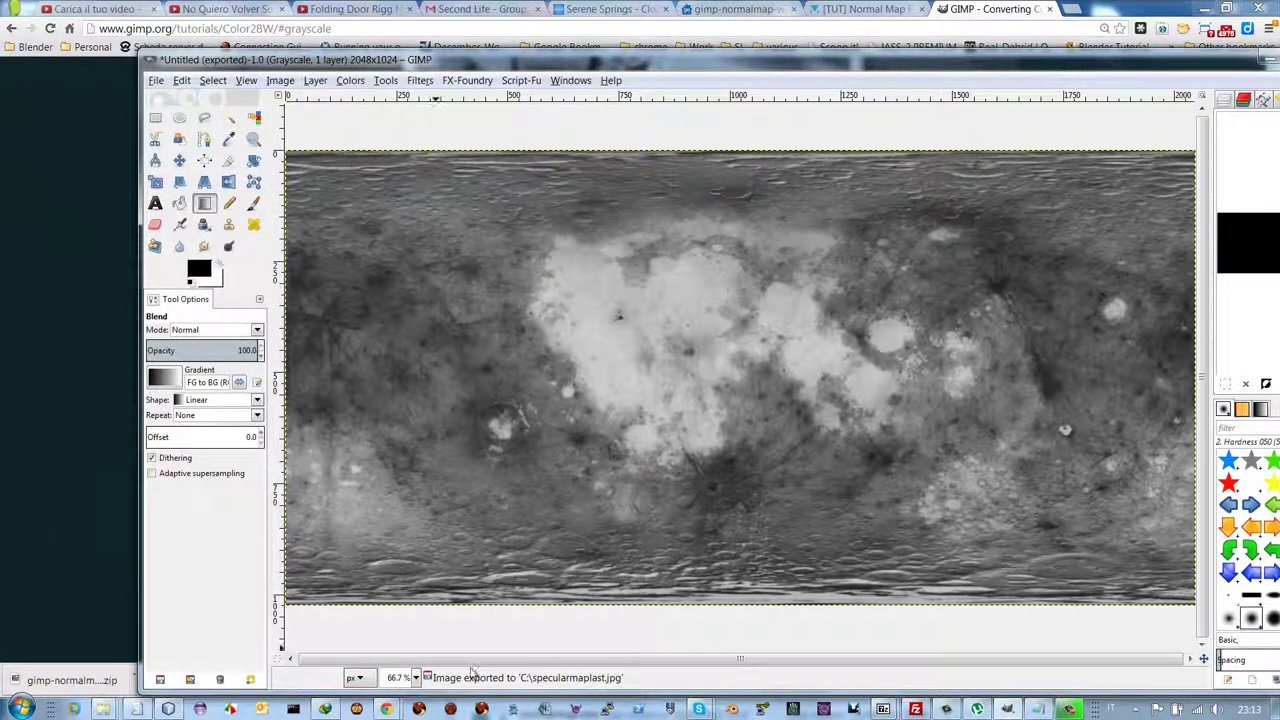
# Switch to the Cloud Party browser tab and replace luna-normal2.jpg in the upload list with specularmaplast.jpg from the C: drive
pyautogui.click(386, 709)
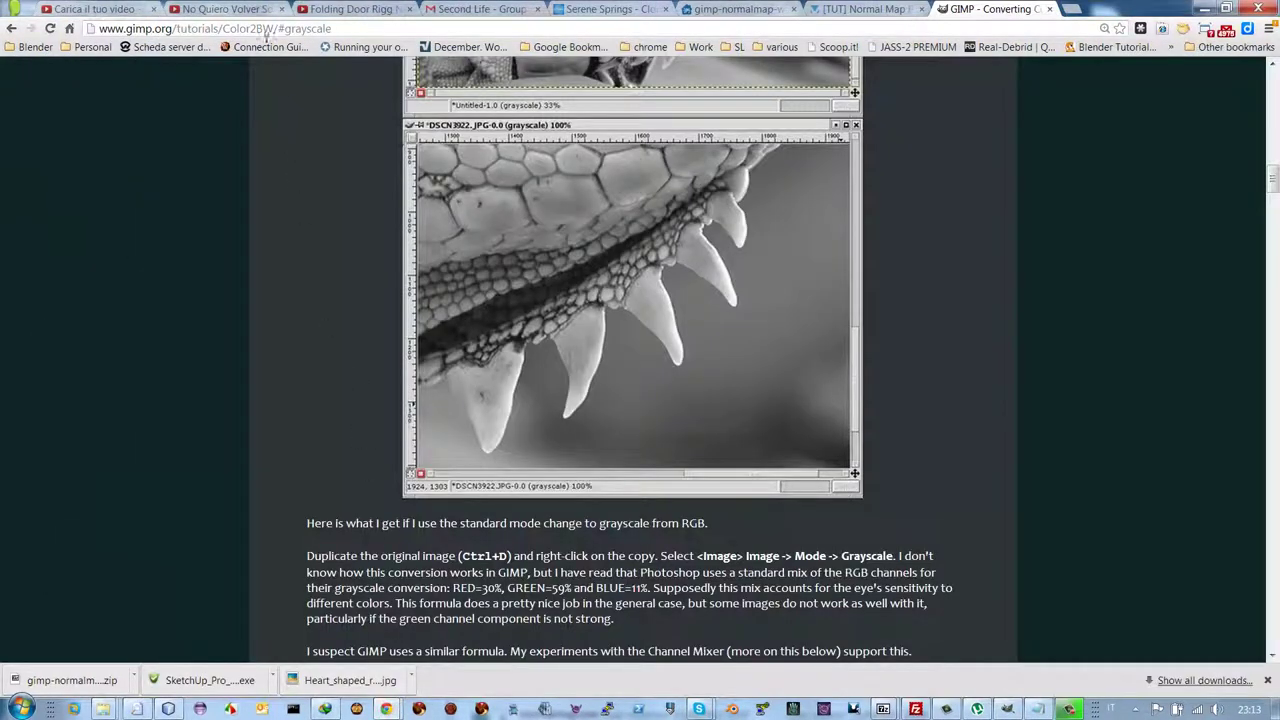
pyautogui.click(630, 9)
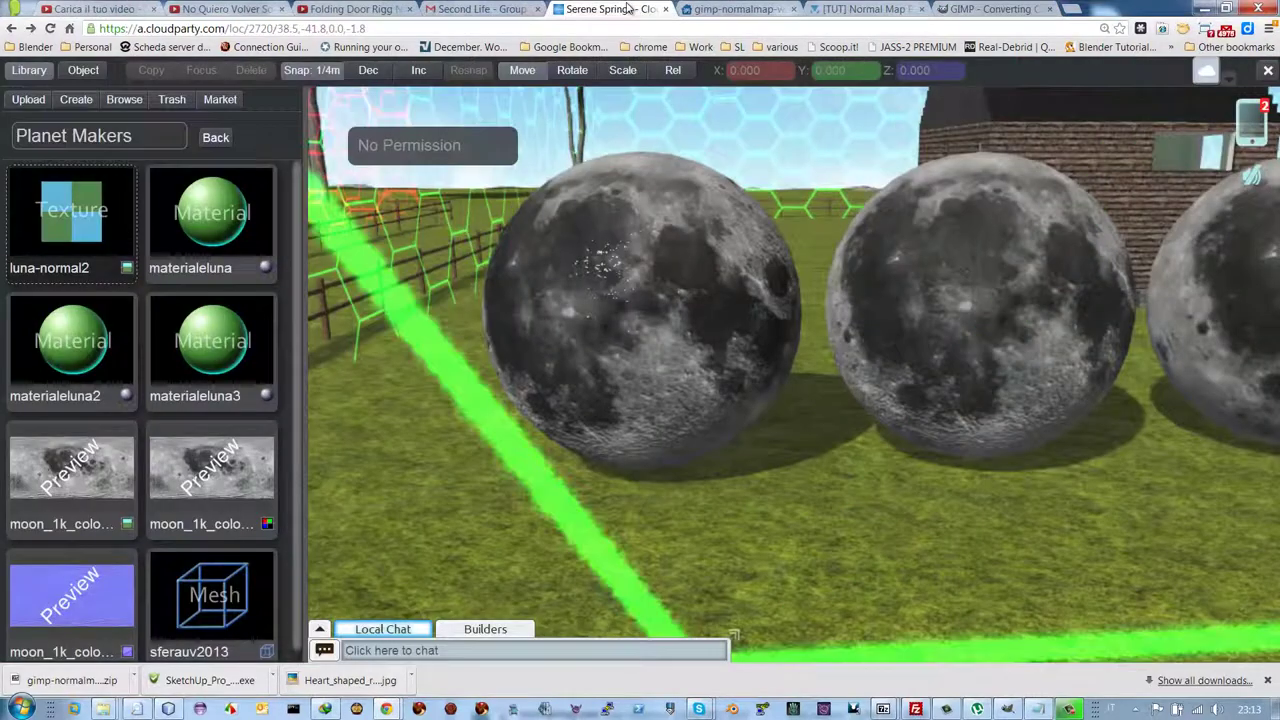
pyautogui.click(28, 99)
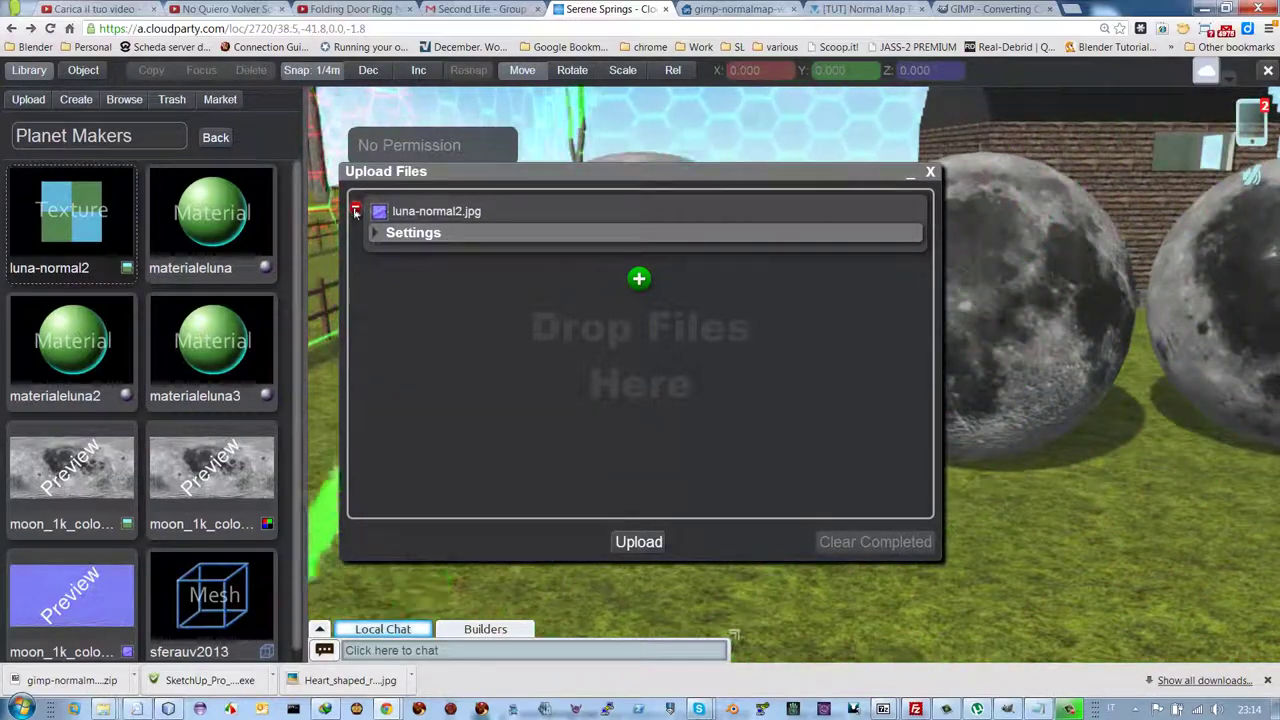
pyautogui.click(639, 216)
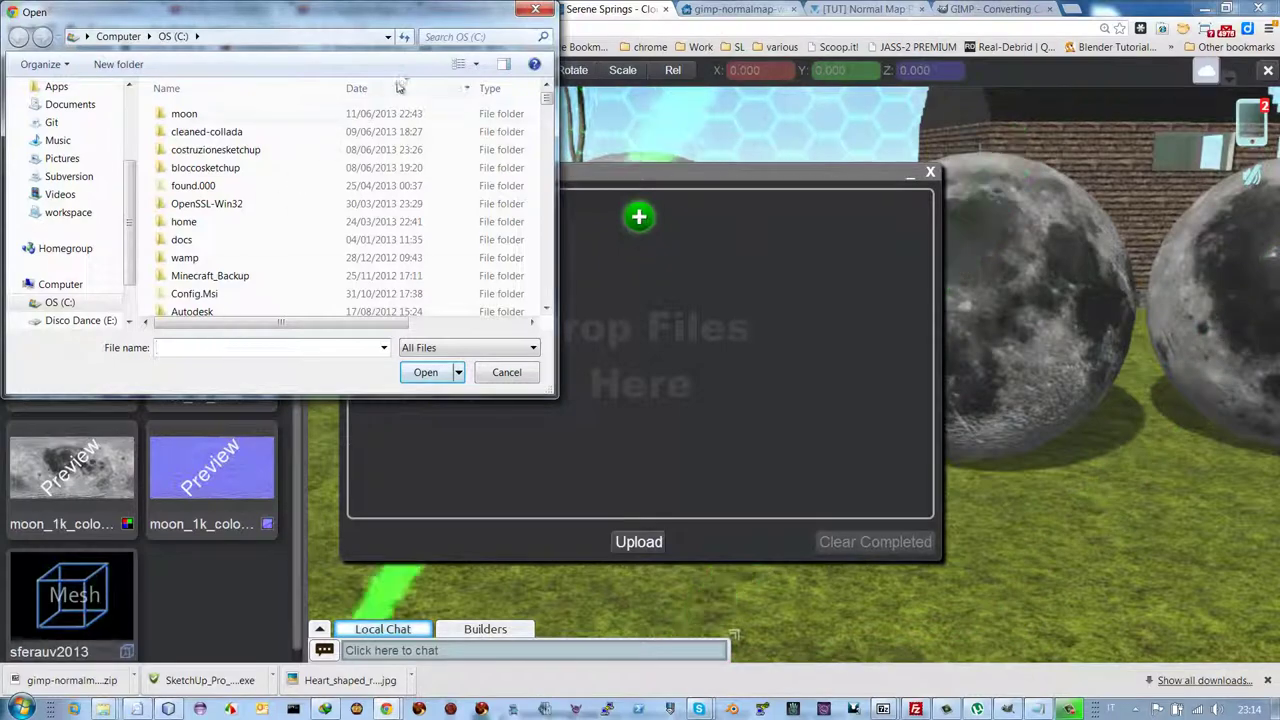
pyautogui.moveTo(547, 102); pyautogui.dragTo(547, 140)
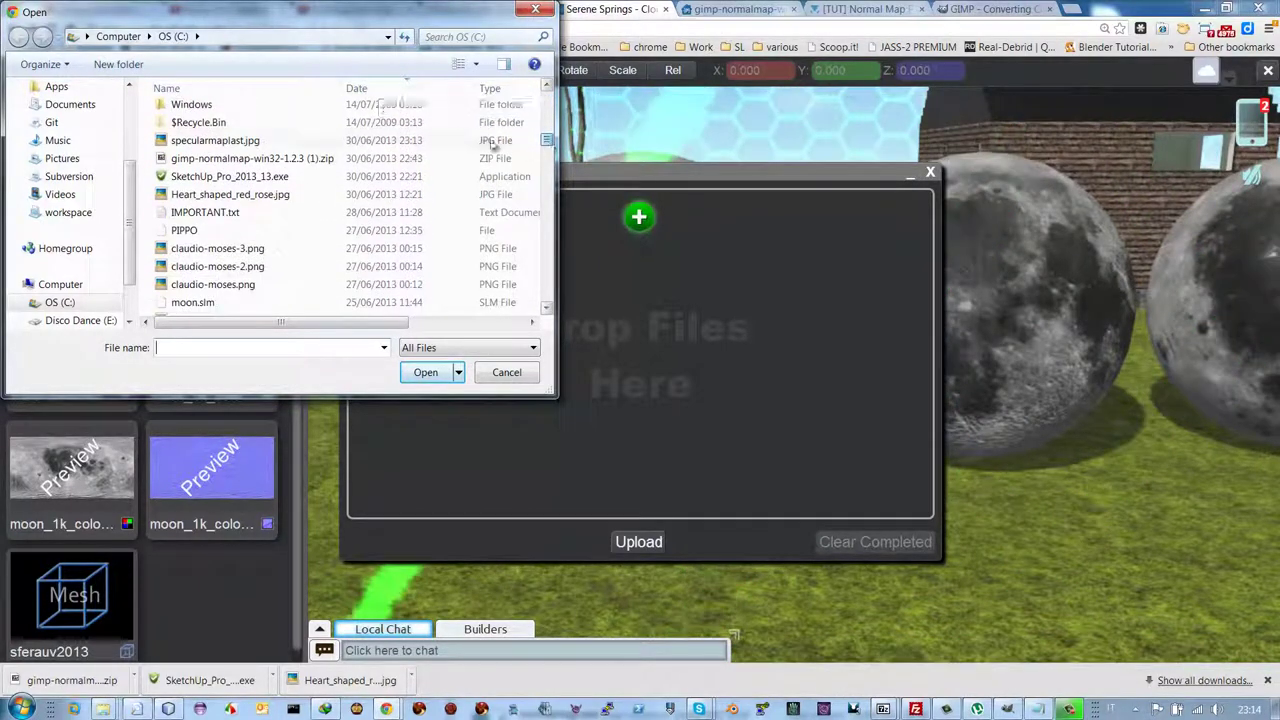
pyautogui.click(238, 146)
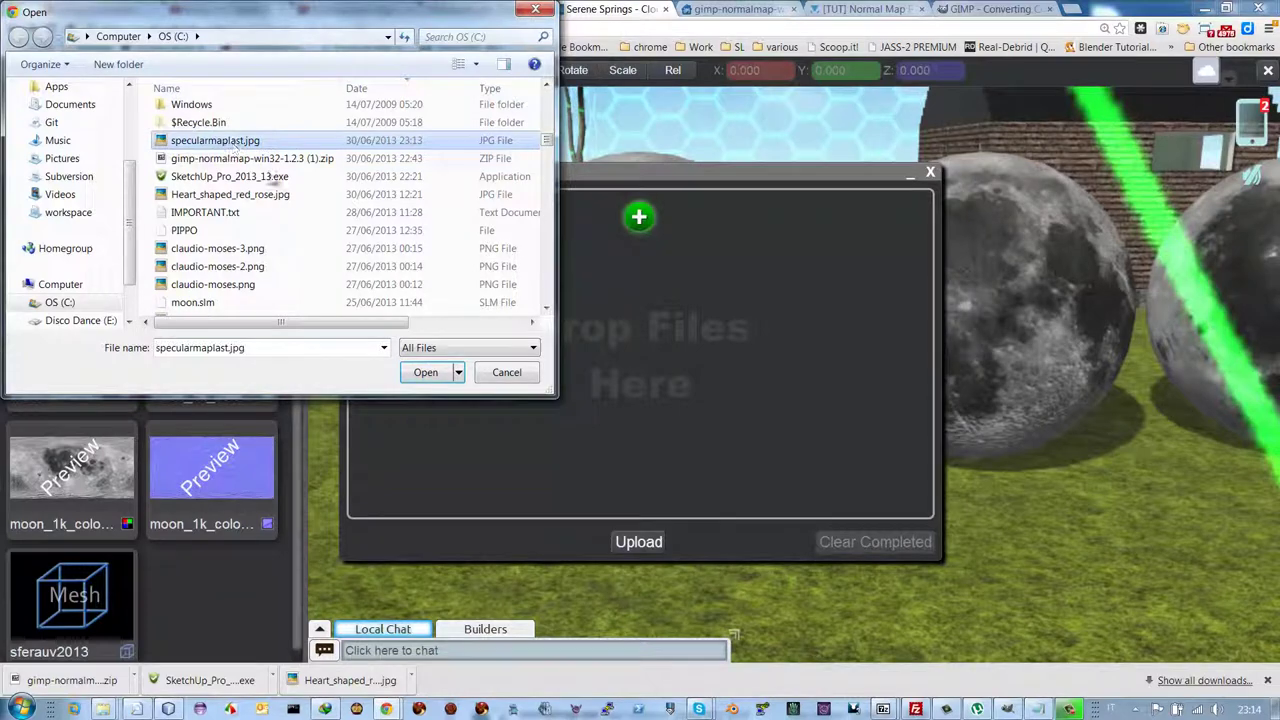
pyautogui.click(423, 372)
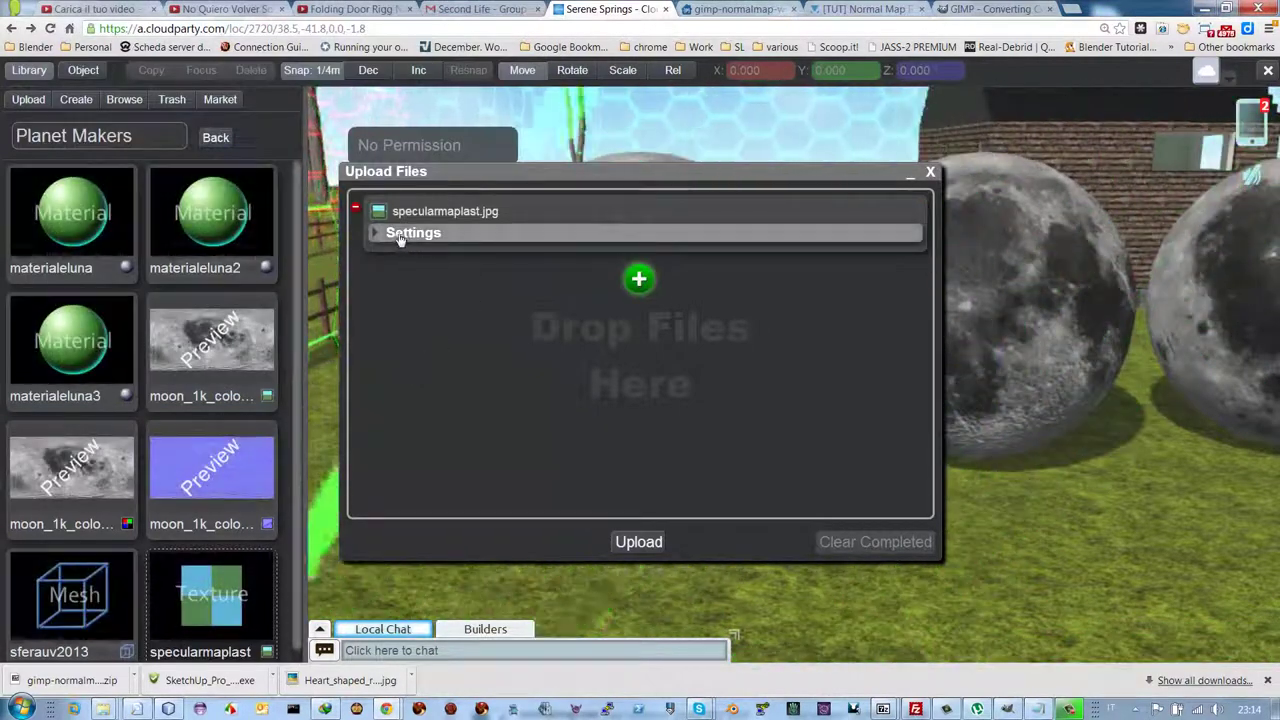
# Upload specularmaplast.jpg as a texture with its contents set to mask and close the upload window
pyautogui.click(408, 238)
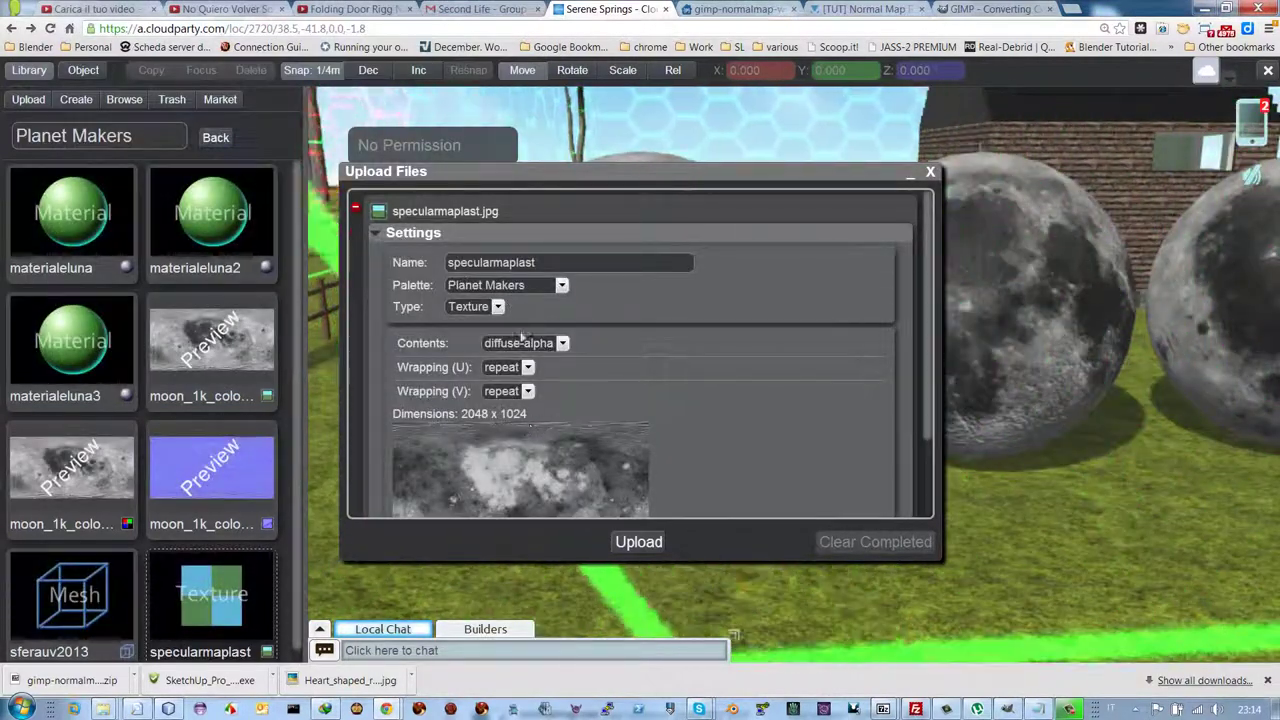
pyautogui.click(498, 307)
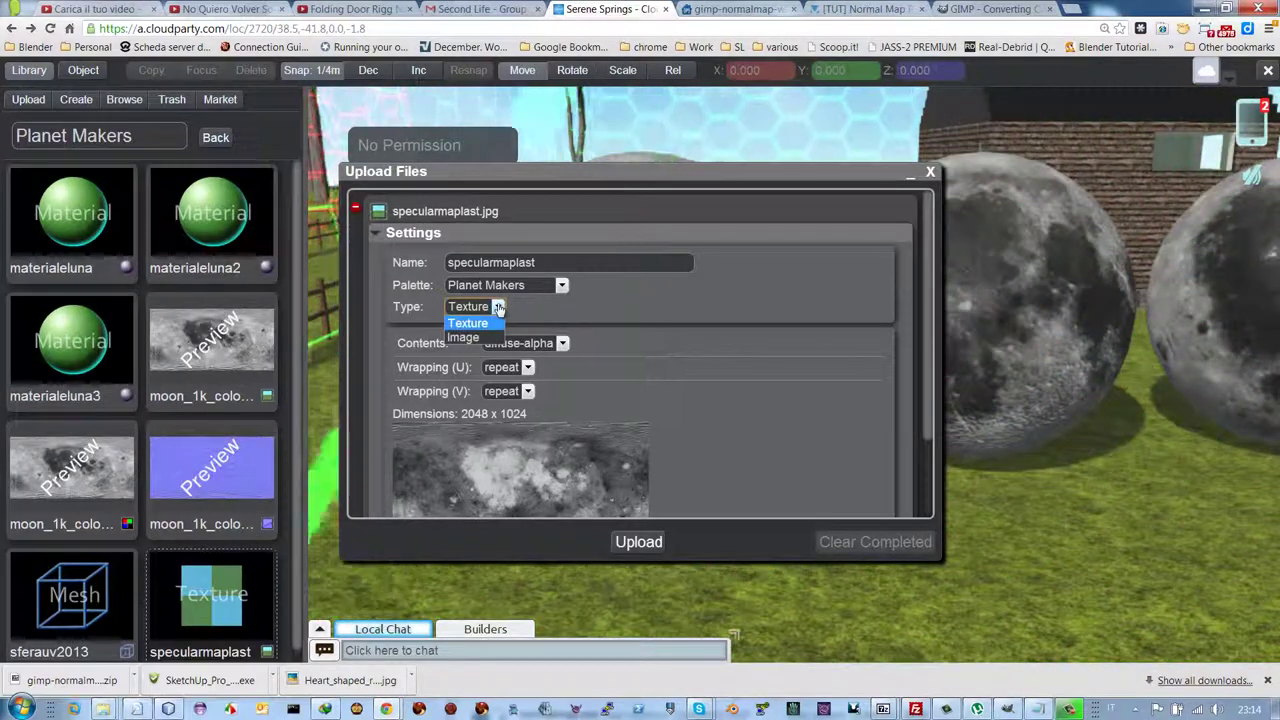
pyautogui.click(489, 324)
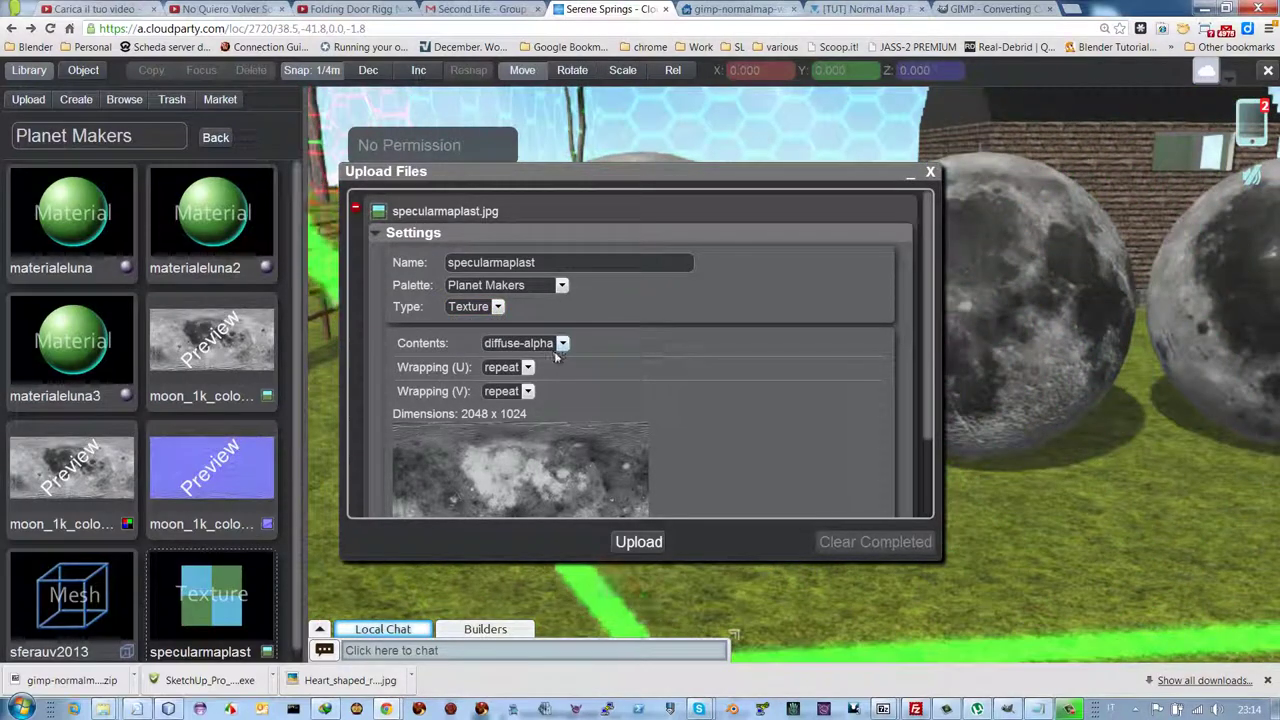
pyautogui.click(562, 344)
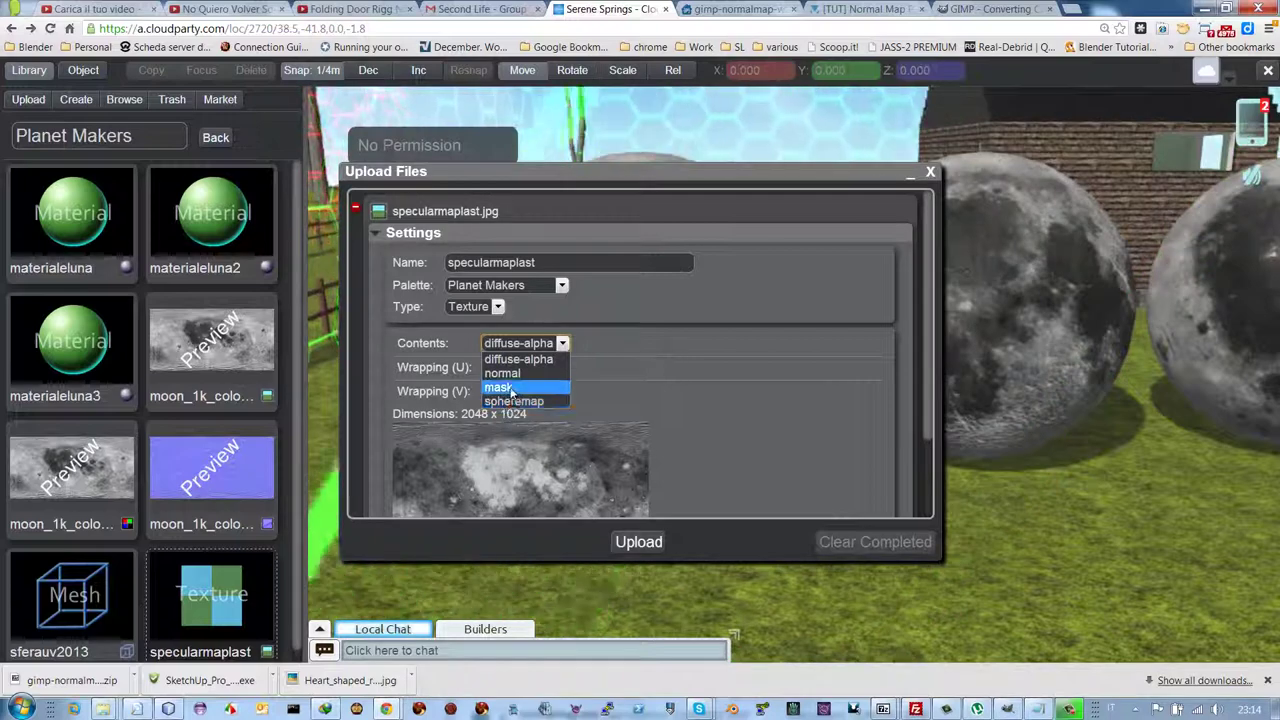
pyautogui.click(510, 389)
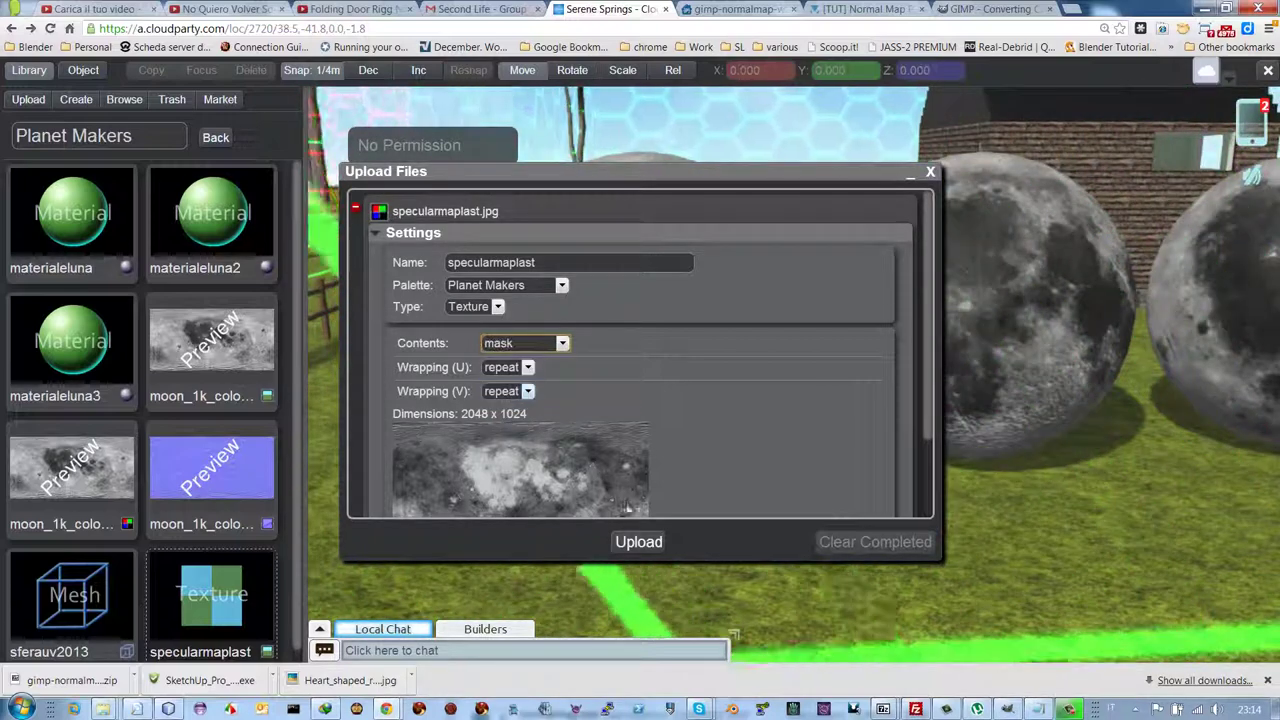
pyautogui.click(638, 542)
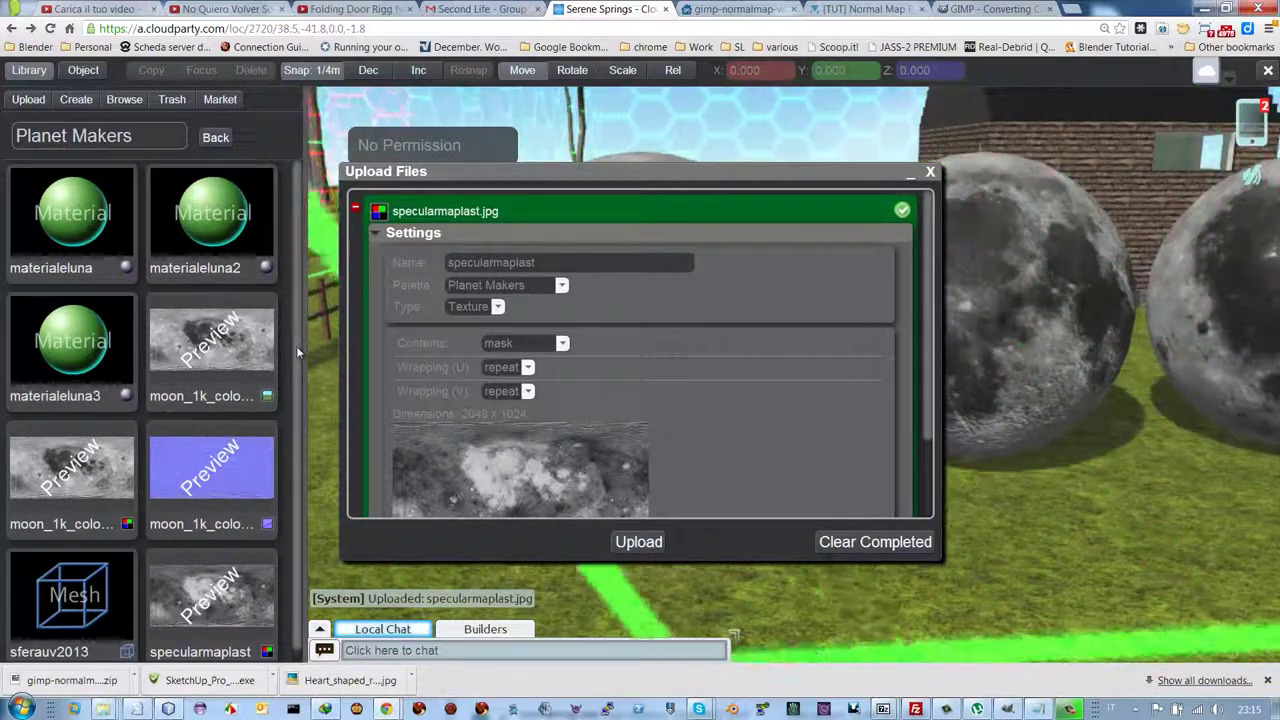
pyautogui.moveTo(296, 346); pyautogui.dragTo(293, 404)
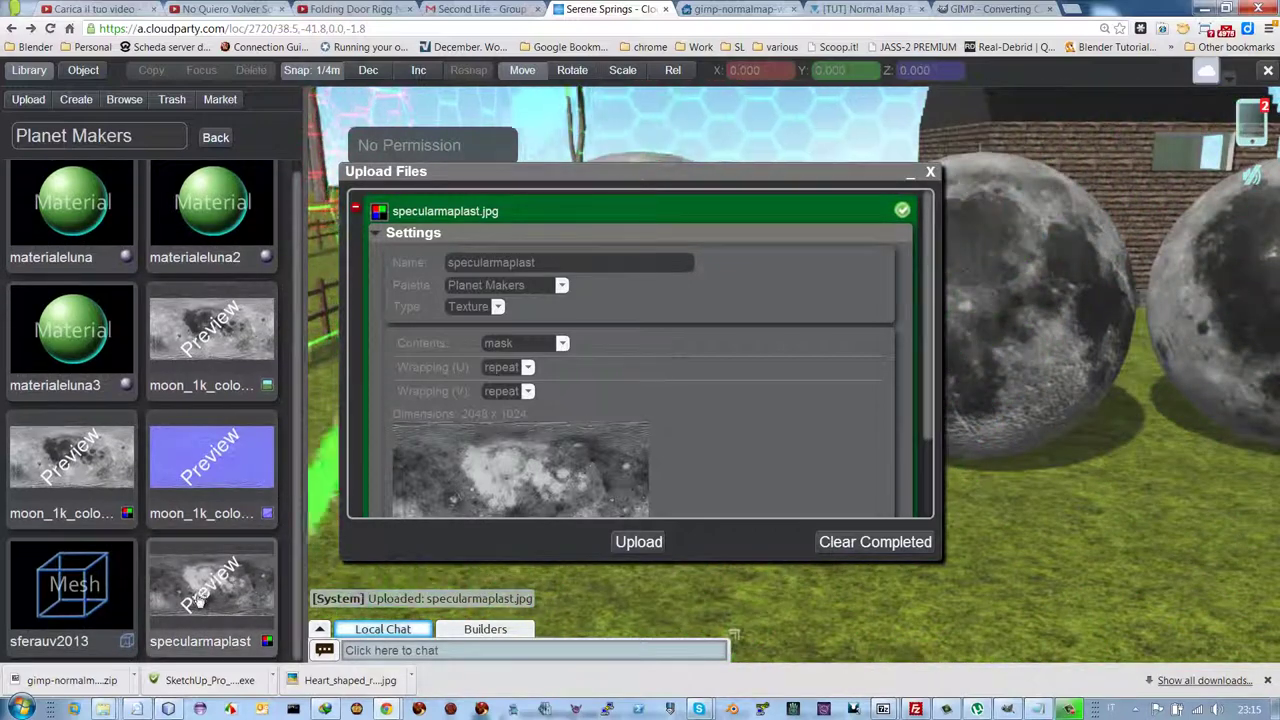
pyautogui.click(643, 333)
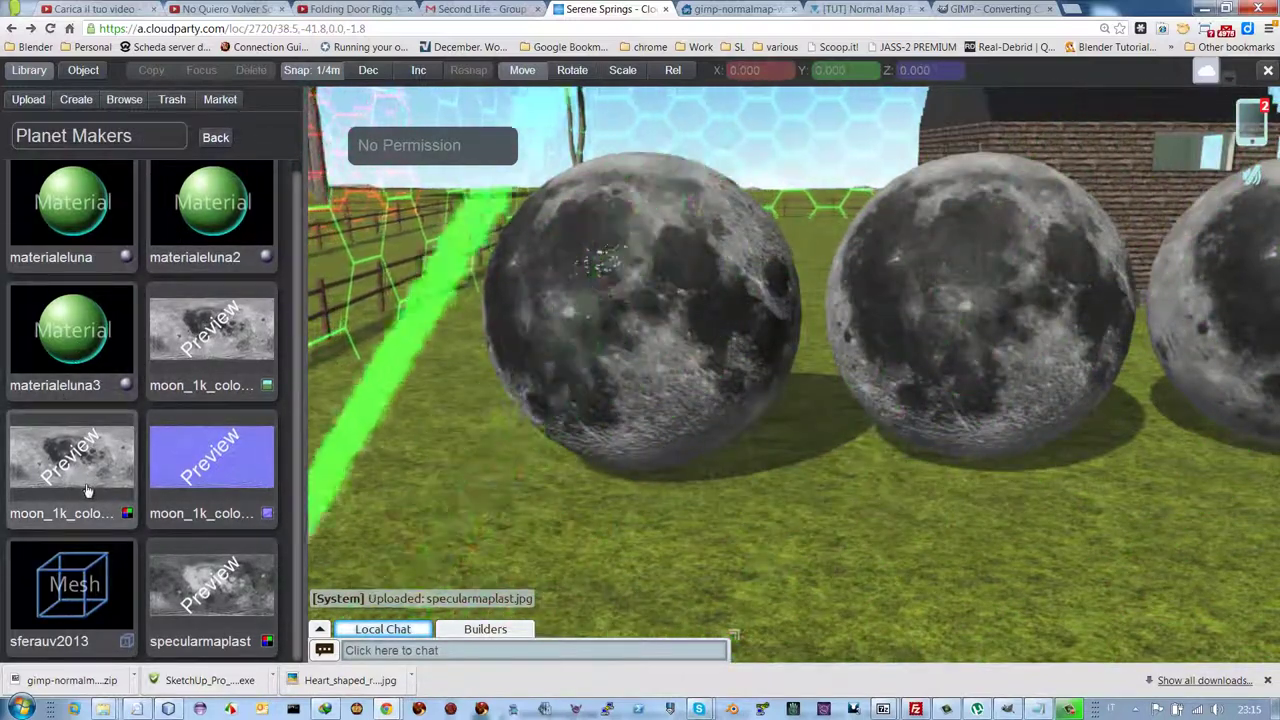
# Open the materialeluna3 material for editing and move its window aside to uncover the first moon
pyautogui.click(73, 340)
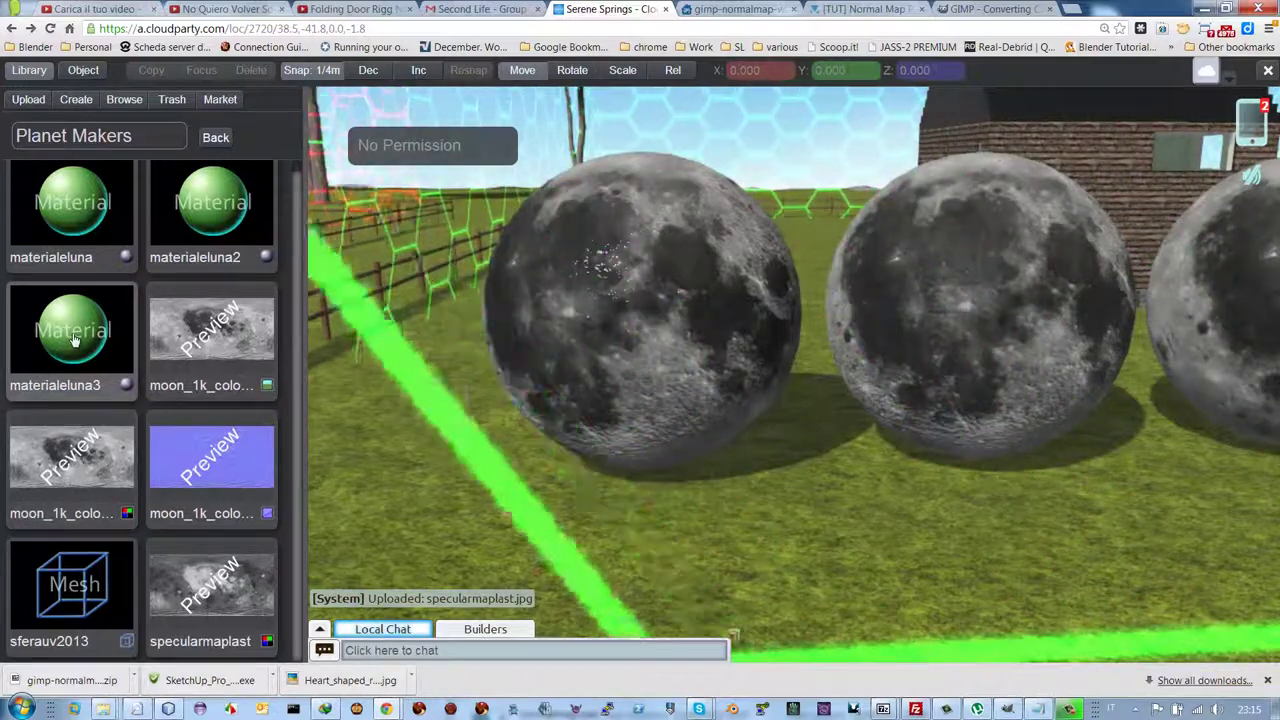
pyautogui.rightClick(75, 338)
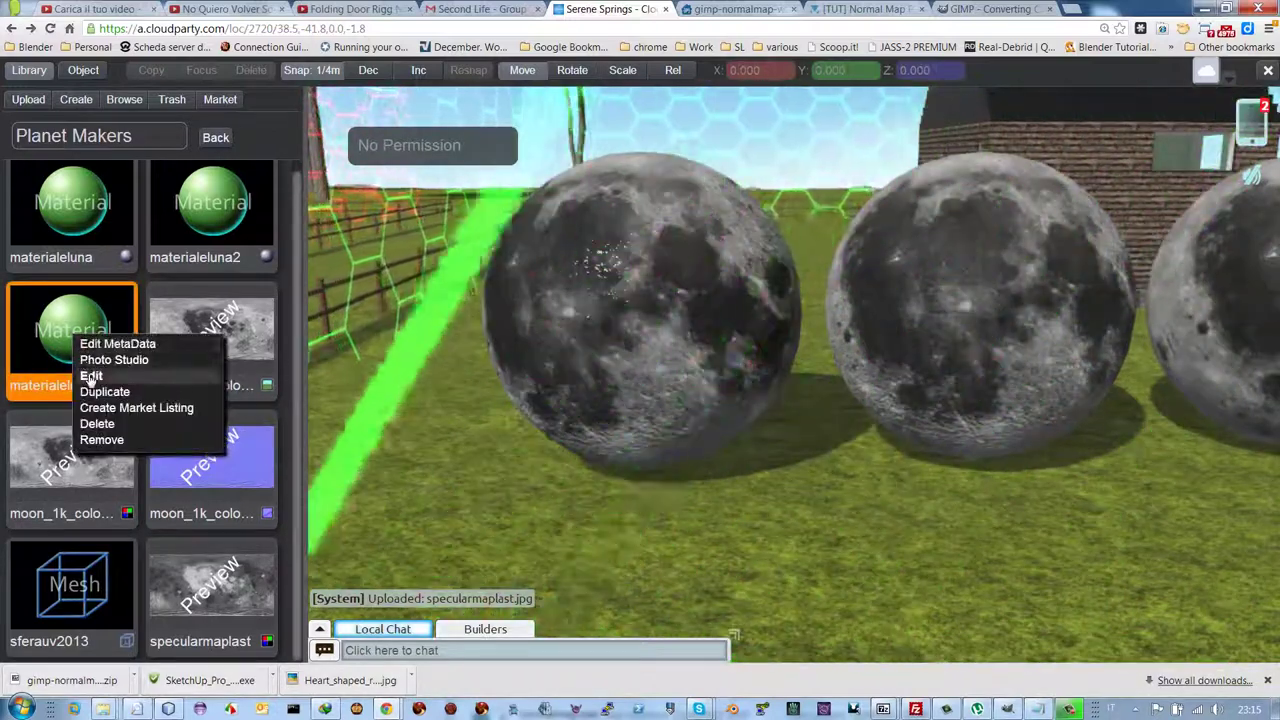
pyautogui.click(95, 372)
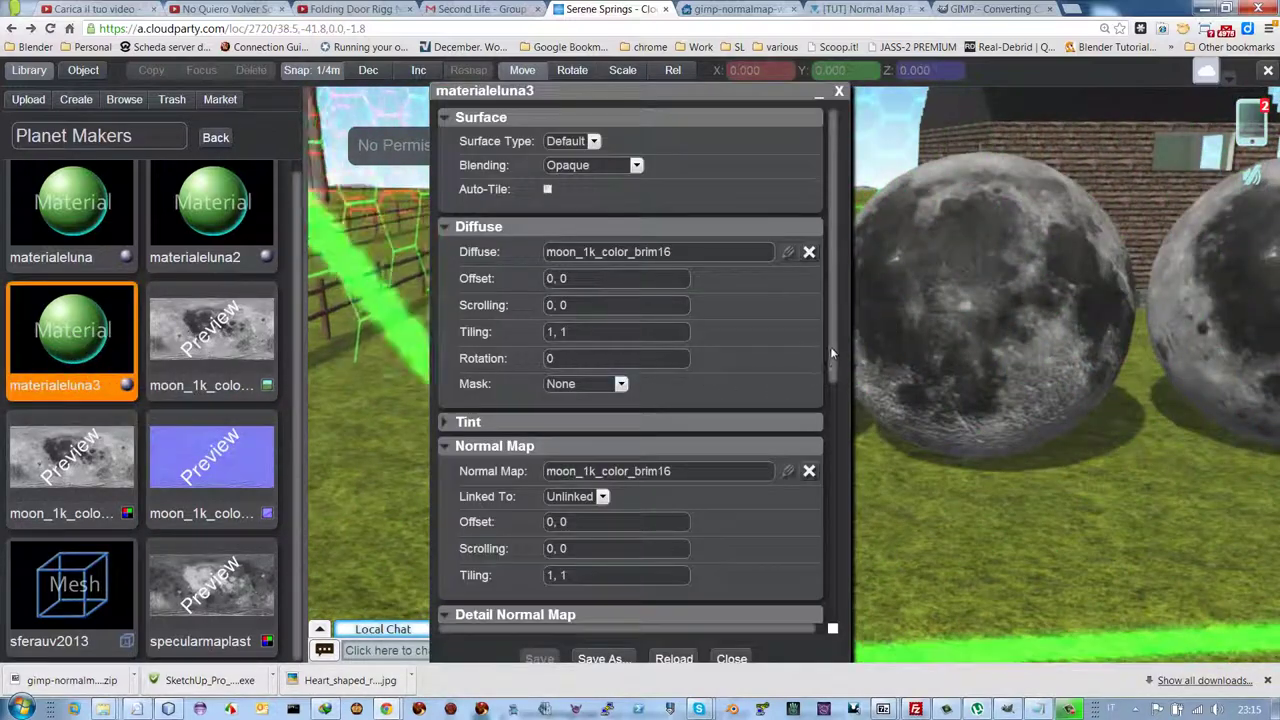
pyautogui.scroll(-2, 831, 427)
pyautogui.scroll(-3, 831, 427)
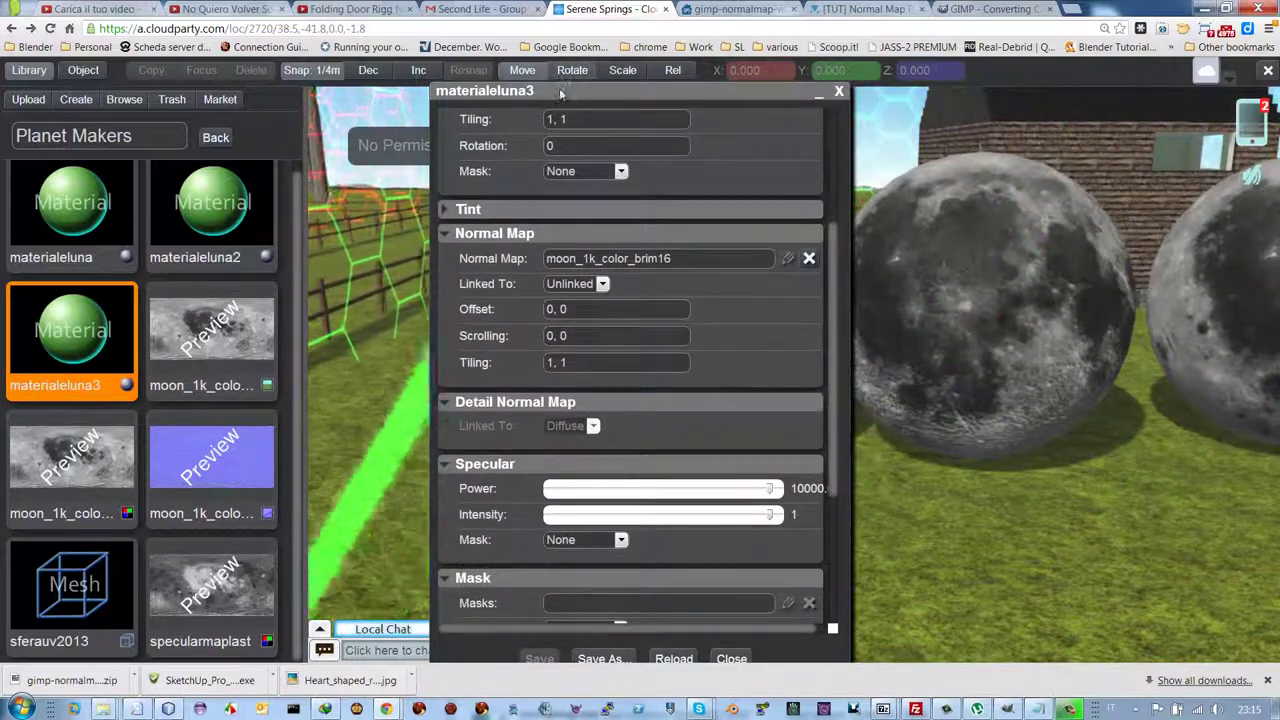
pyautogui.moveTo(662, 100); pyautogui.dragTo(1019, 122)
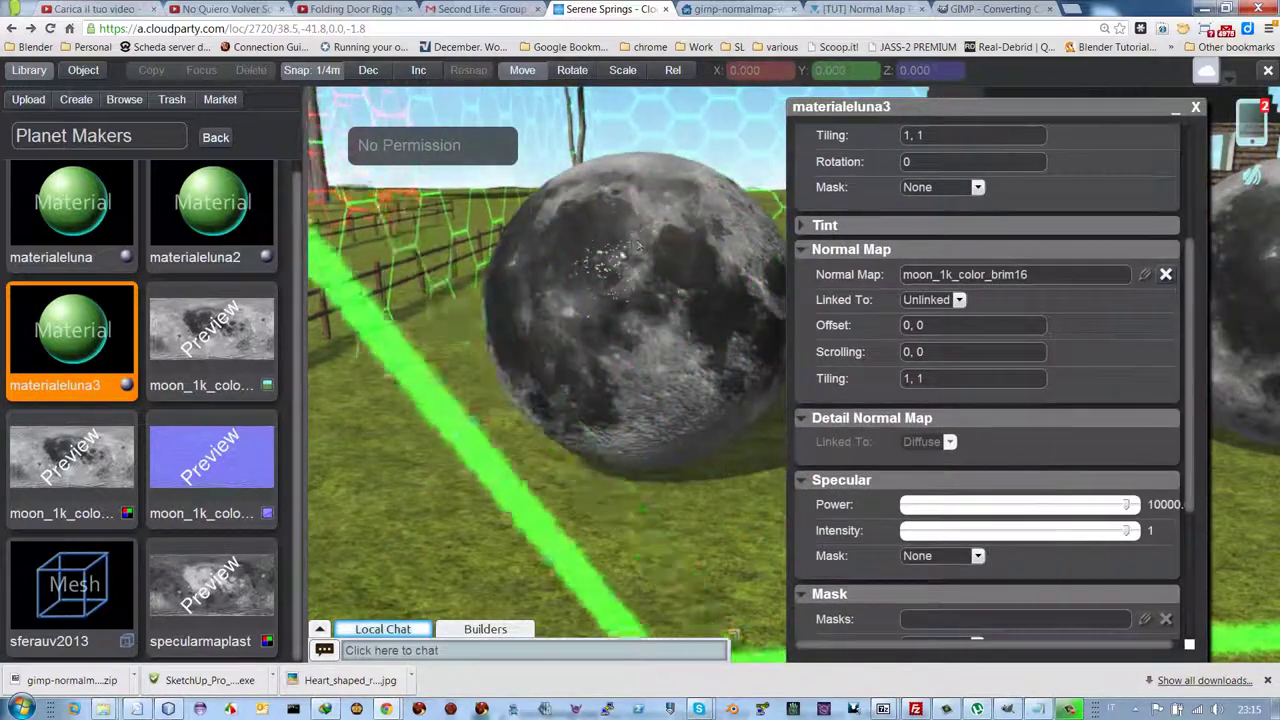
pyautogui.scroll(-1, 868, 422)
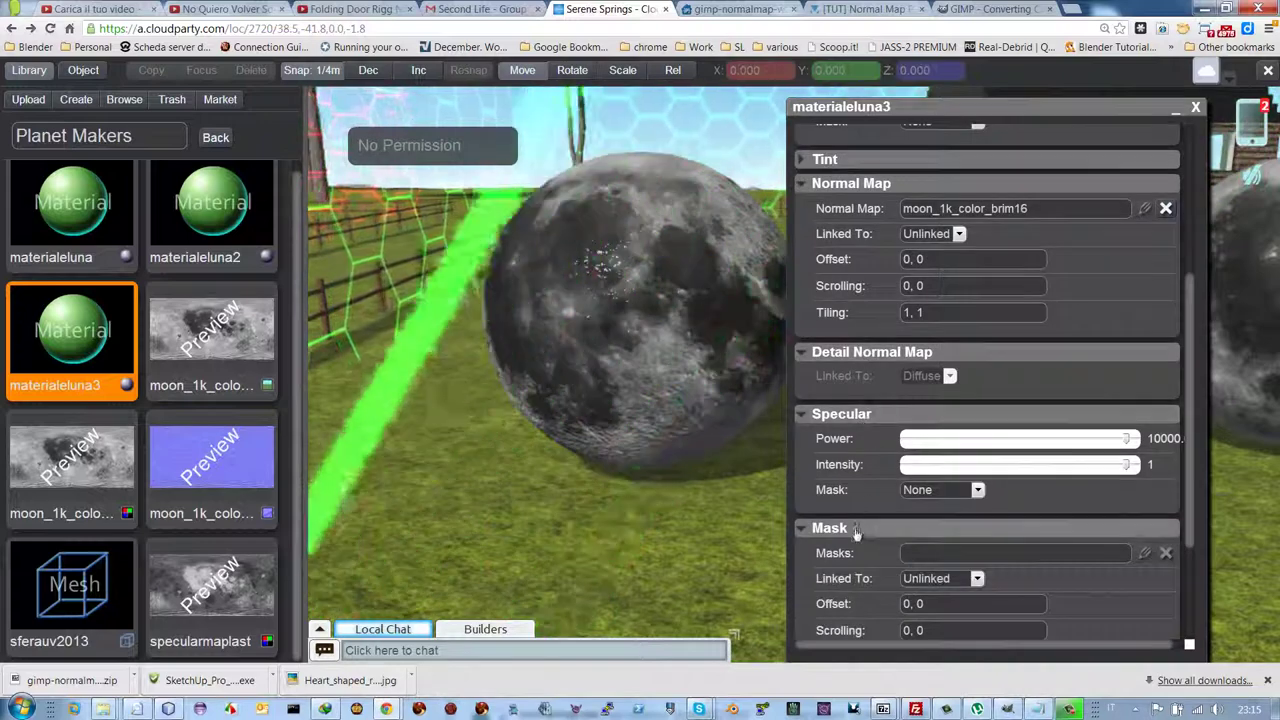
# Try moon_1k_color_brim16 as the mask texture of the materialeluna3 material
pyautogui.click(949, 556)
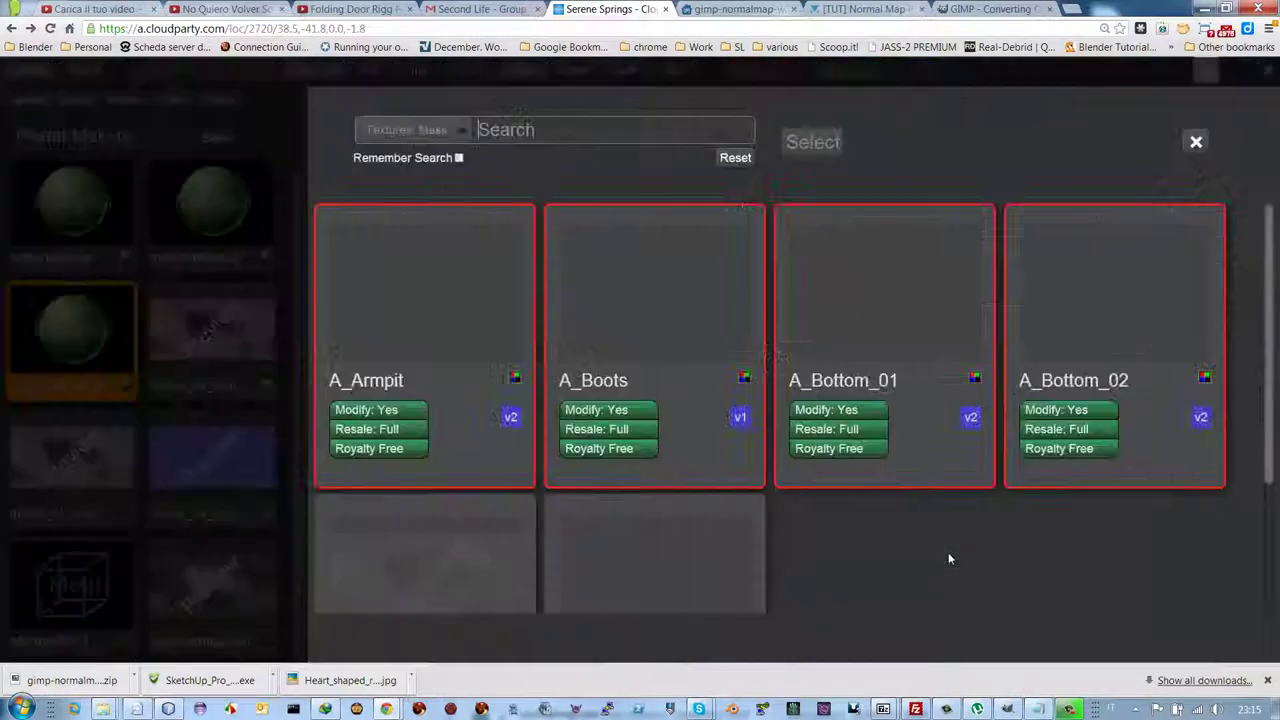
pyautogui.scroll(-1, 473, 503)
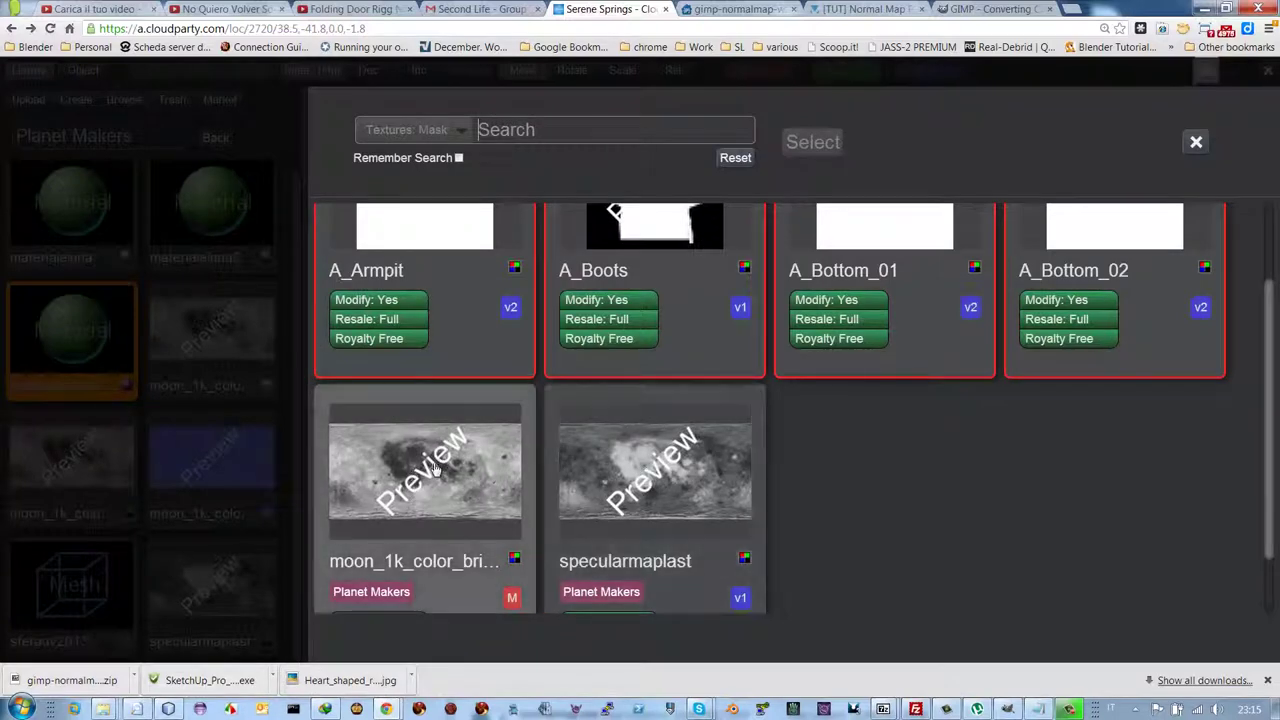
pyautogui.click(434, 470)
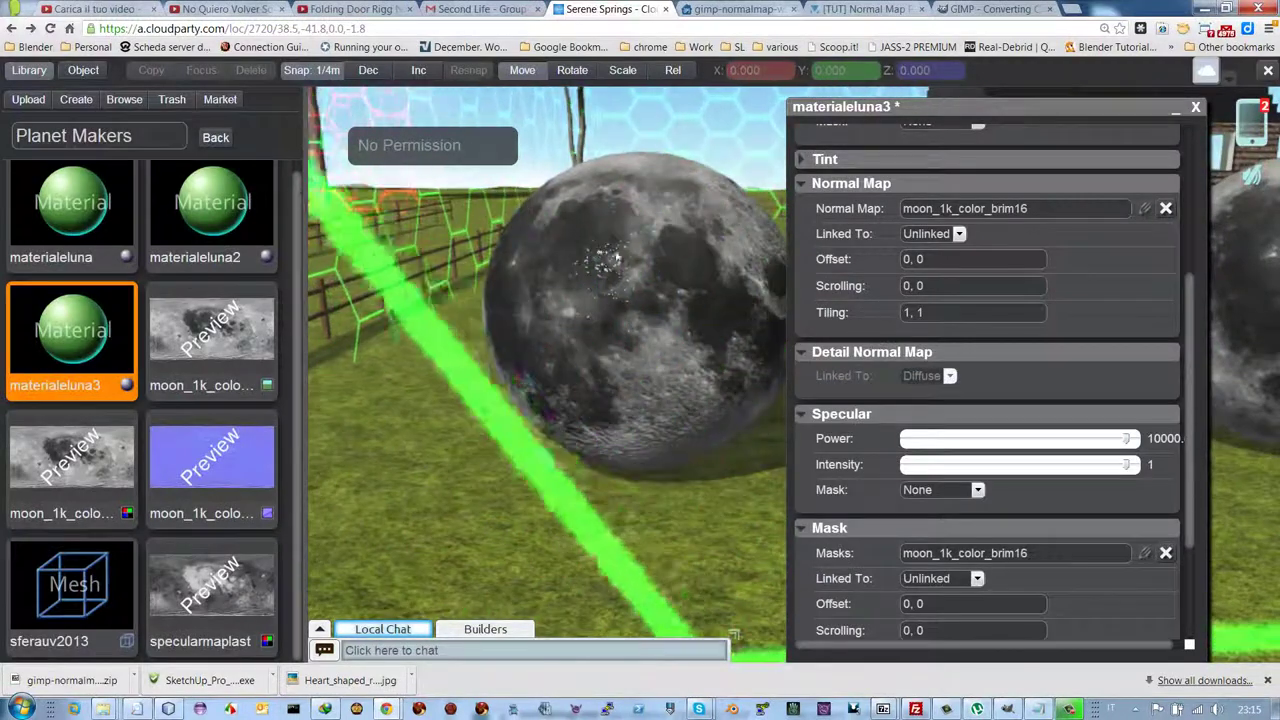
# Assign specularmaplast as materialeluna3's mask texture and set the Specular mask to Red Mask
pyautogui.click(948, 556)
pyautogui.click(700, 405)
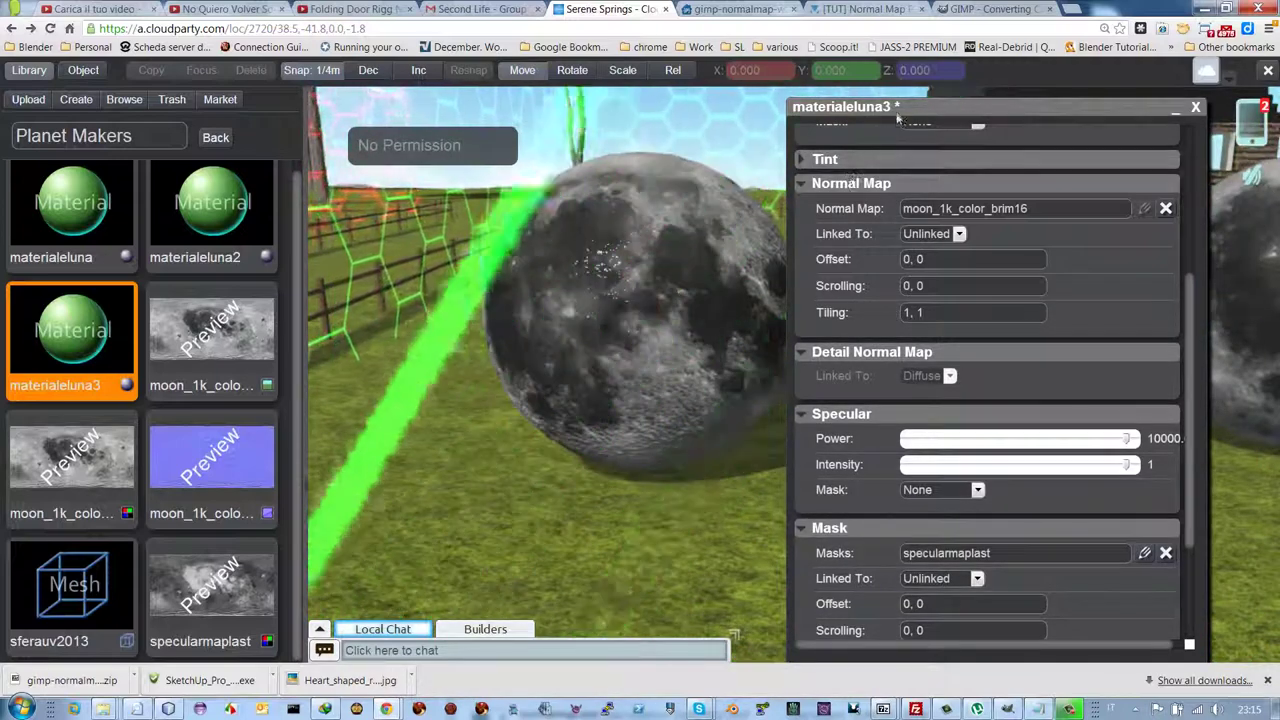
pyautogui.moveTo(934, 123); pyautogui.dragTo(1143, 175)
pyautogui.moveTo(1005, 160); pyautogui.dragTo(804, 123)
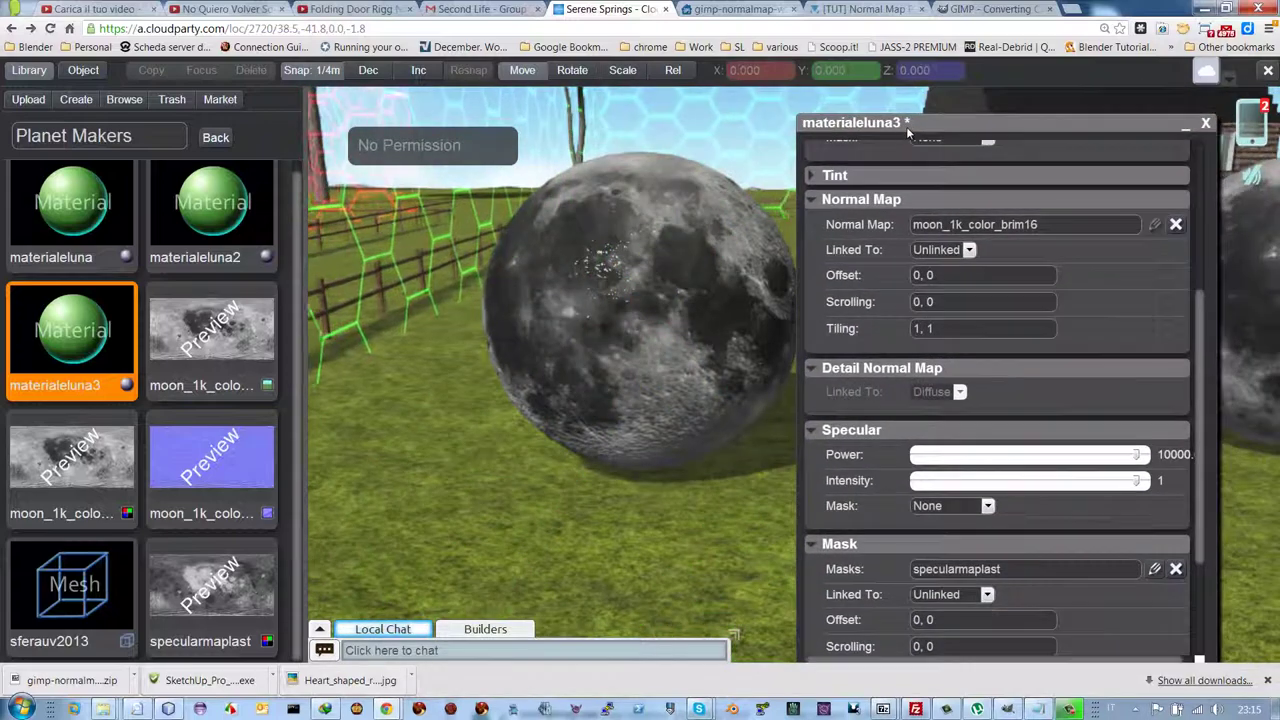
pyautogui.click(987, 507)
pyautogui.click(963, 538)
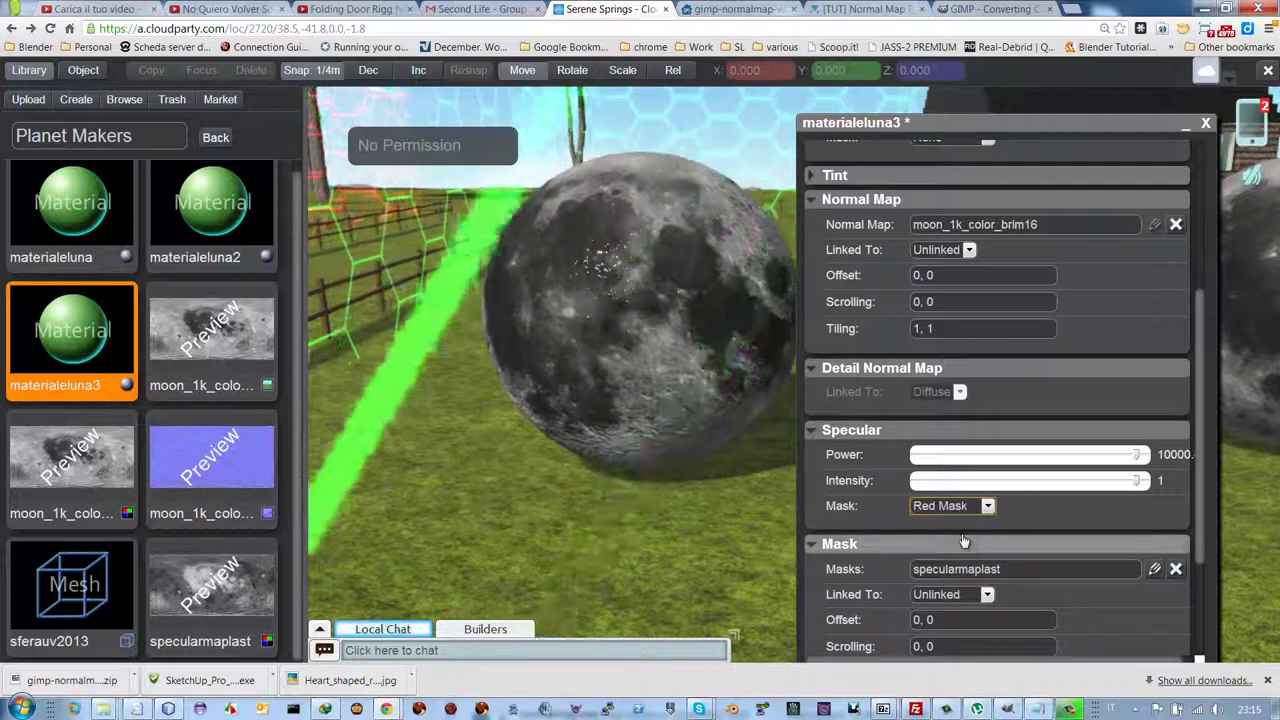
# Try Red Mask and Blue Mask as the Diffuse mask of materialeluna3 and return it to None
pyautogui.scroll(3, 1200, 395)
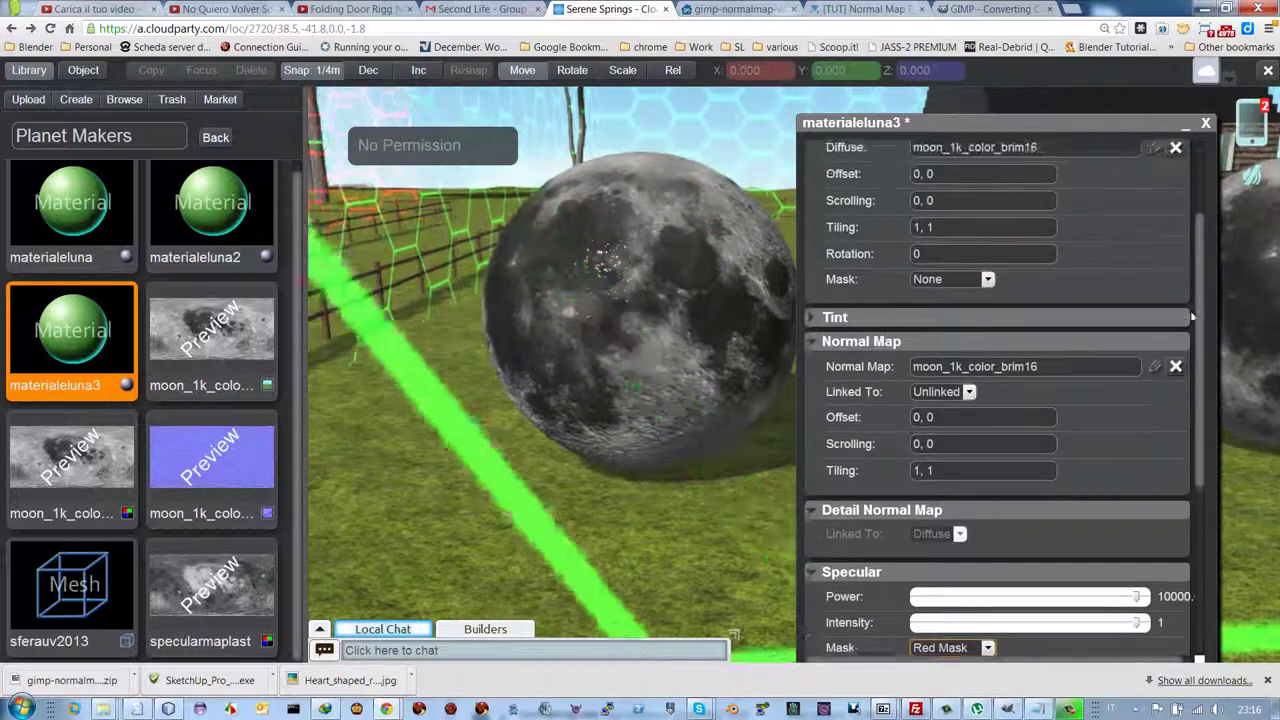
pyautogui.click(987, 287)
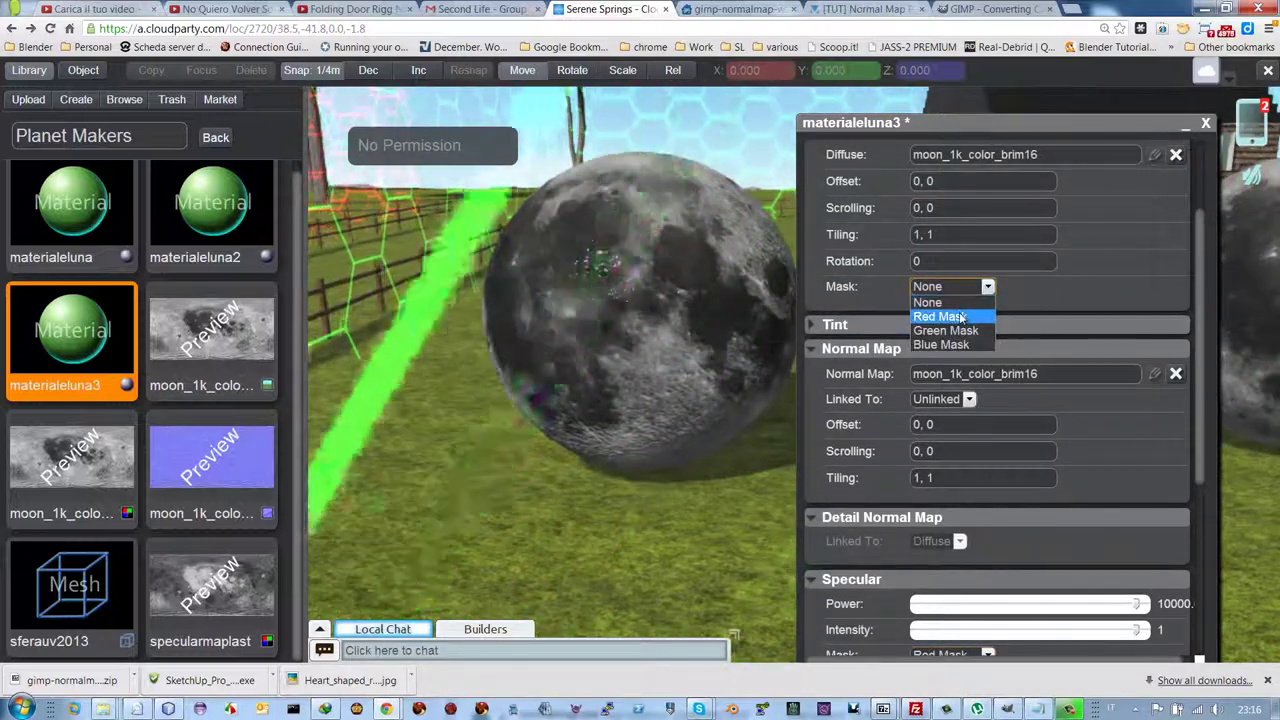
pyautogui.click(958, 317)
pyautogui.click(987, 291)
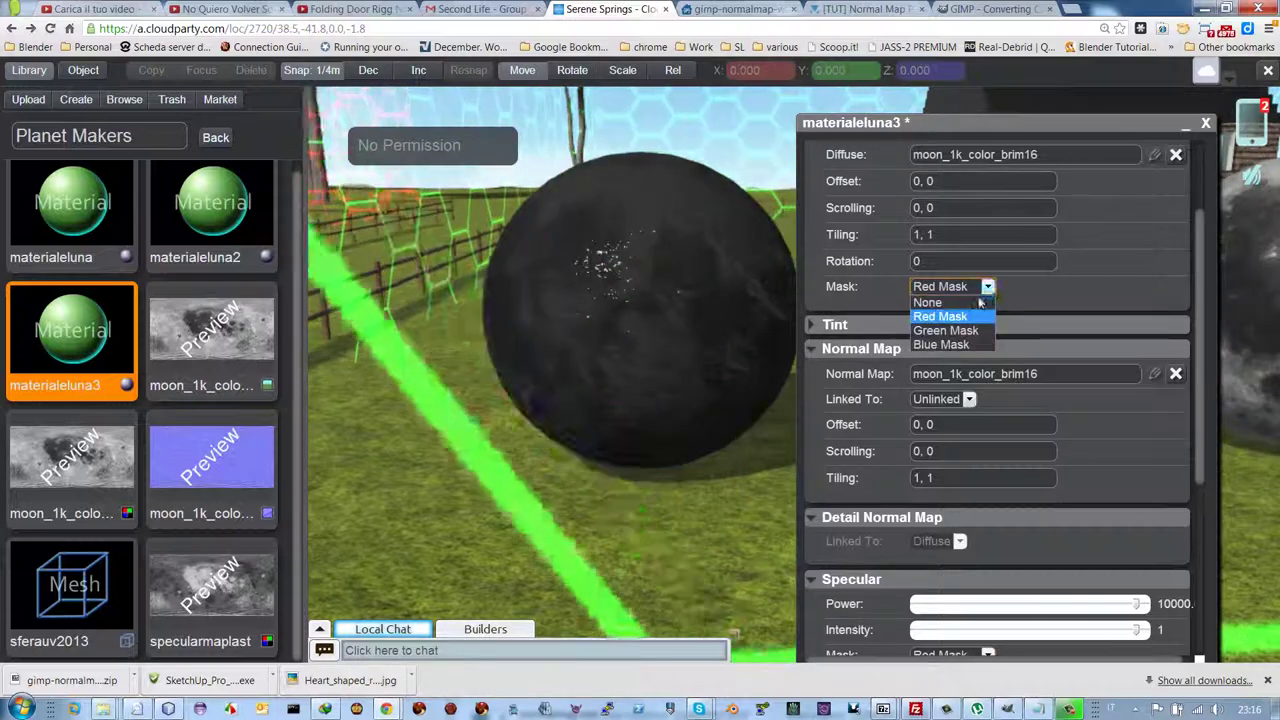
pyautogui.click(955, 345)
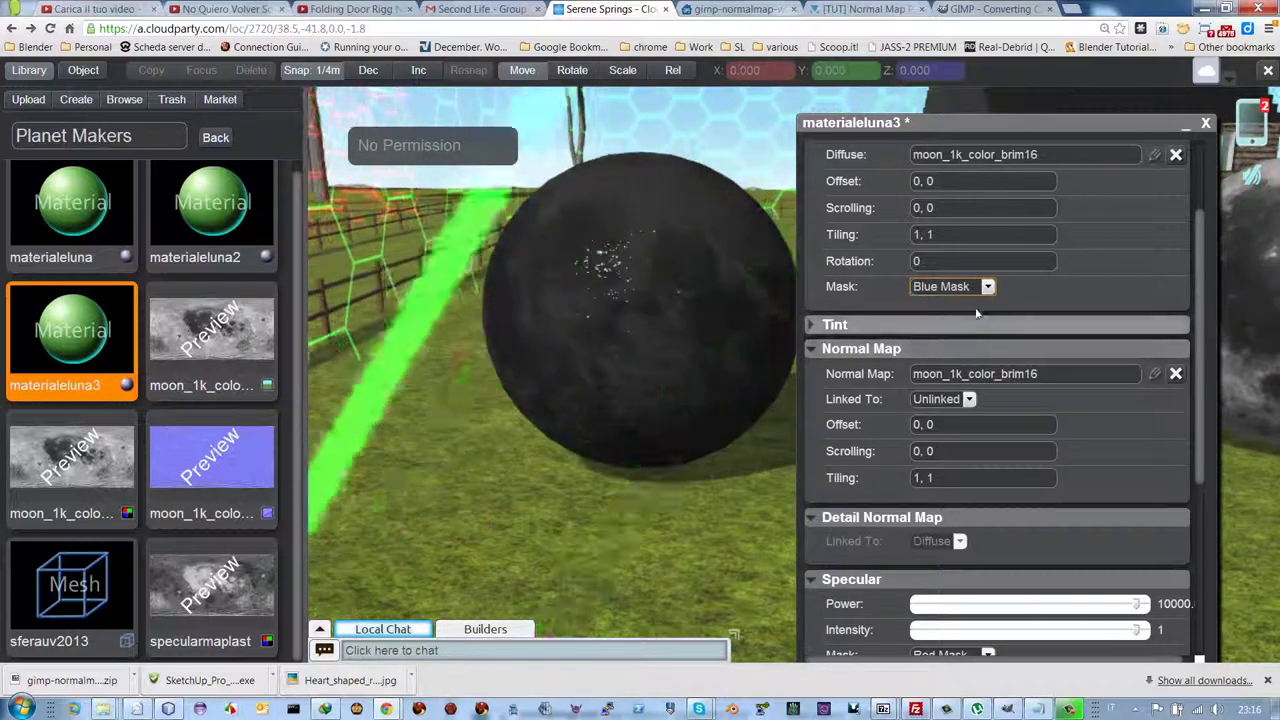
pyautogui.click(950, 287)
pyautogui.click(947, 303)
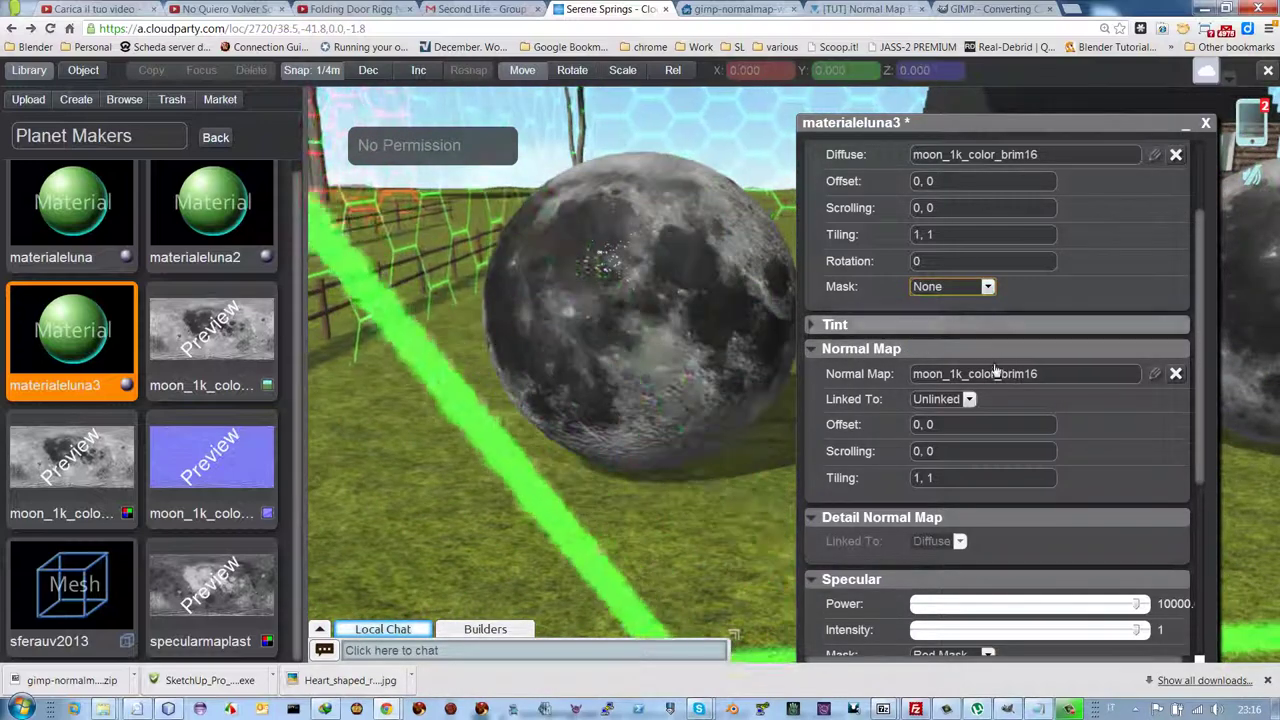
# Set the rotation of materialeluna3's specularmaplast mask to 90
pyautogui.scroll(-5, 1195, 424)
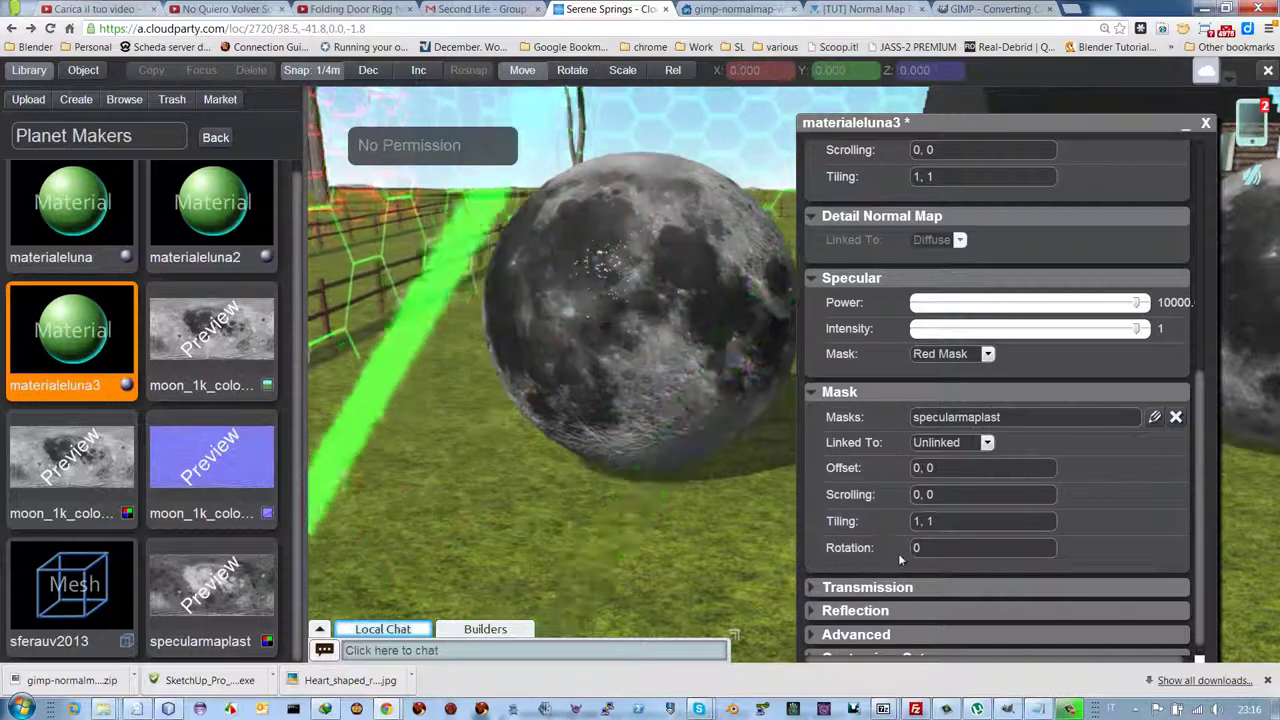
pyautogui.click(932, 548)
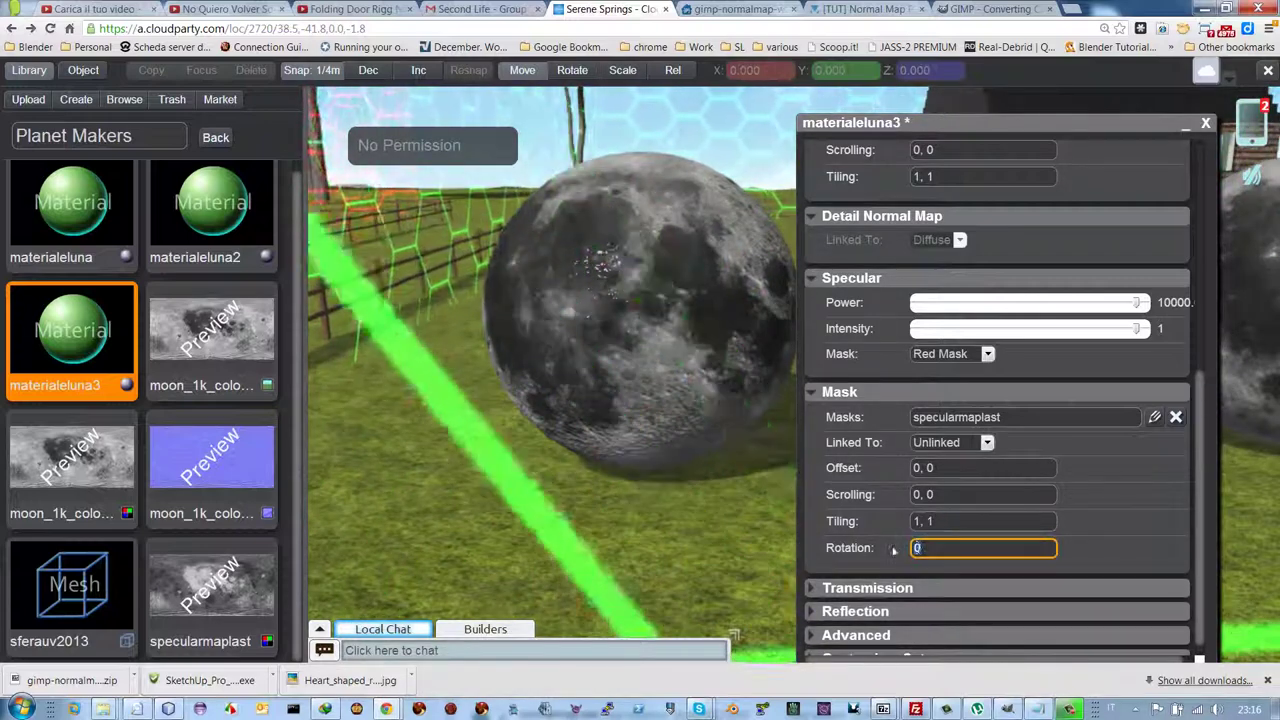
pyautogui.write('90')
pyautogui.press('Return')
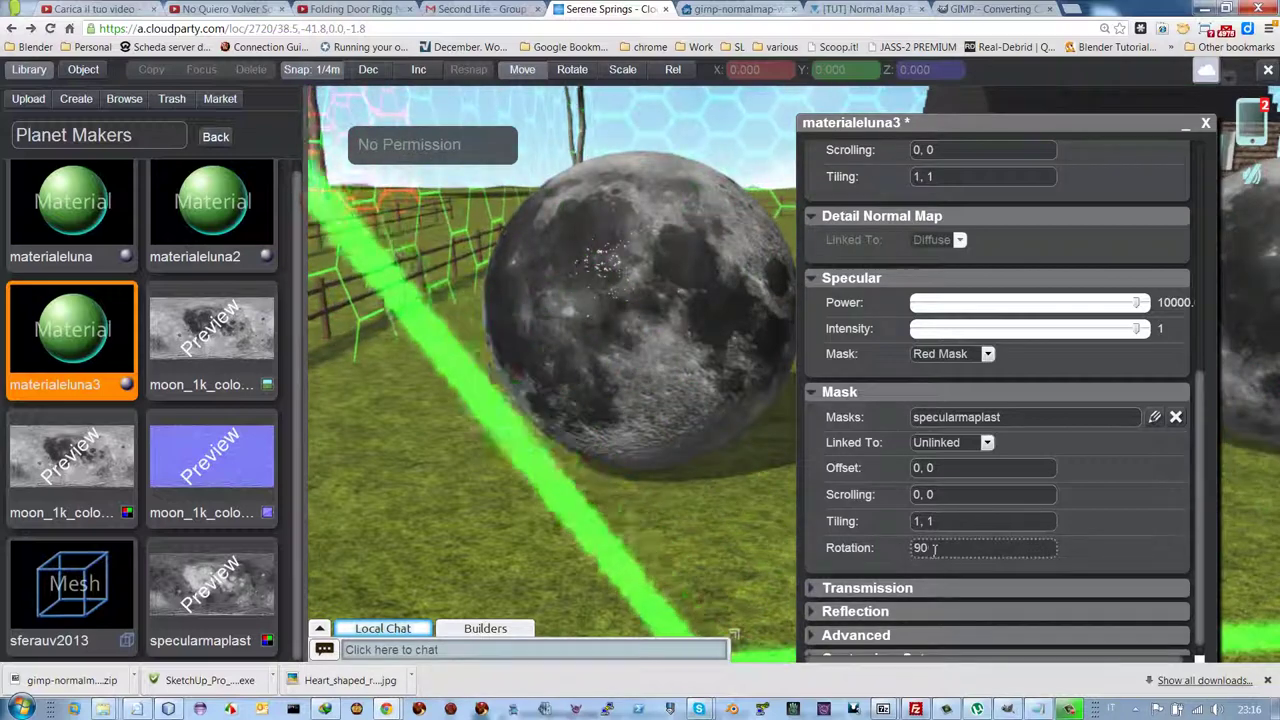
# Clear the rotation of materialeluna3's mask, then close the material and save its changes
pyautogui.doubleClick(912, 548)
pyautogui.press('BackSpace')
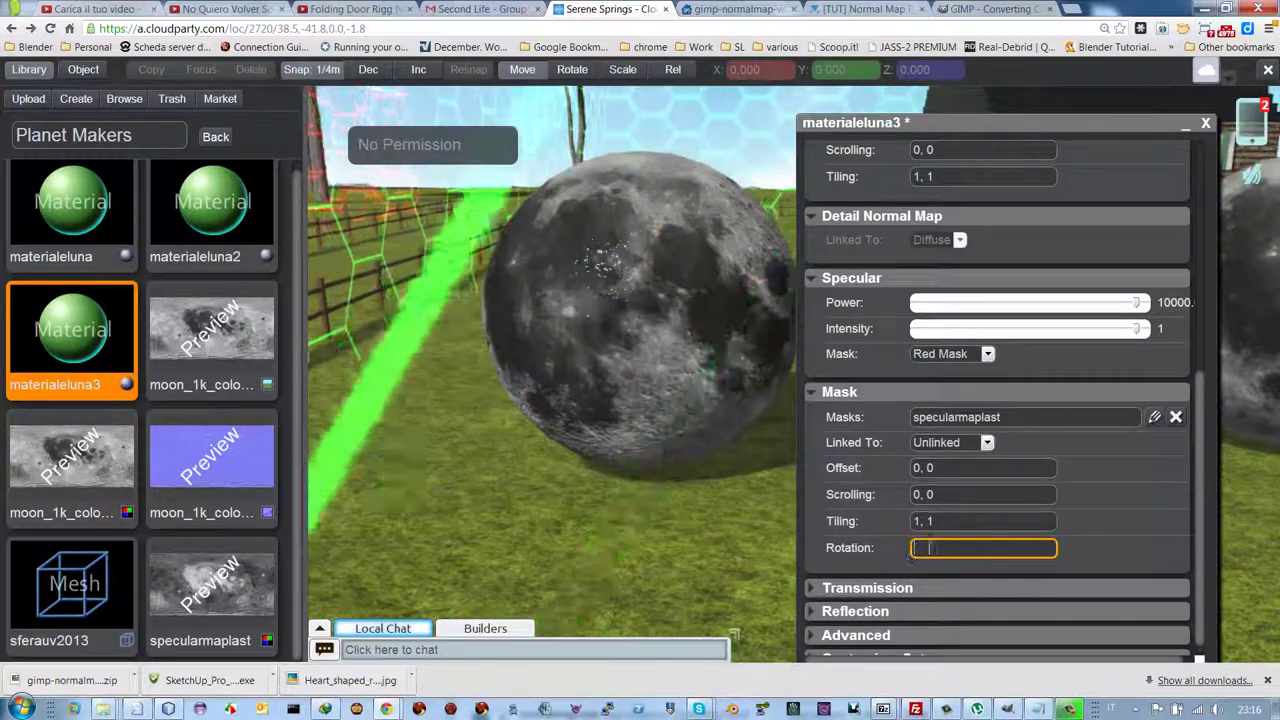
pyautogui.moveTo(1196, 640); pyautogui.dragTo(1193, 410)
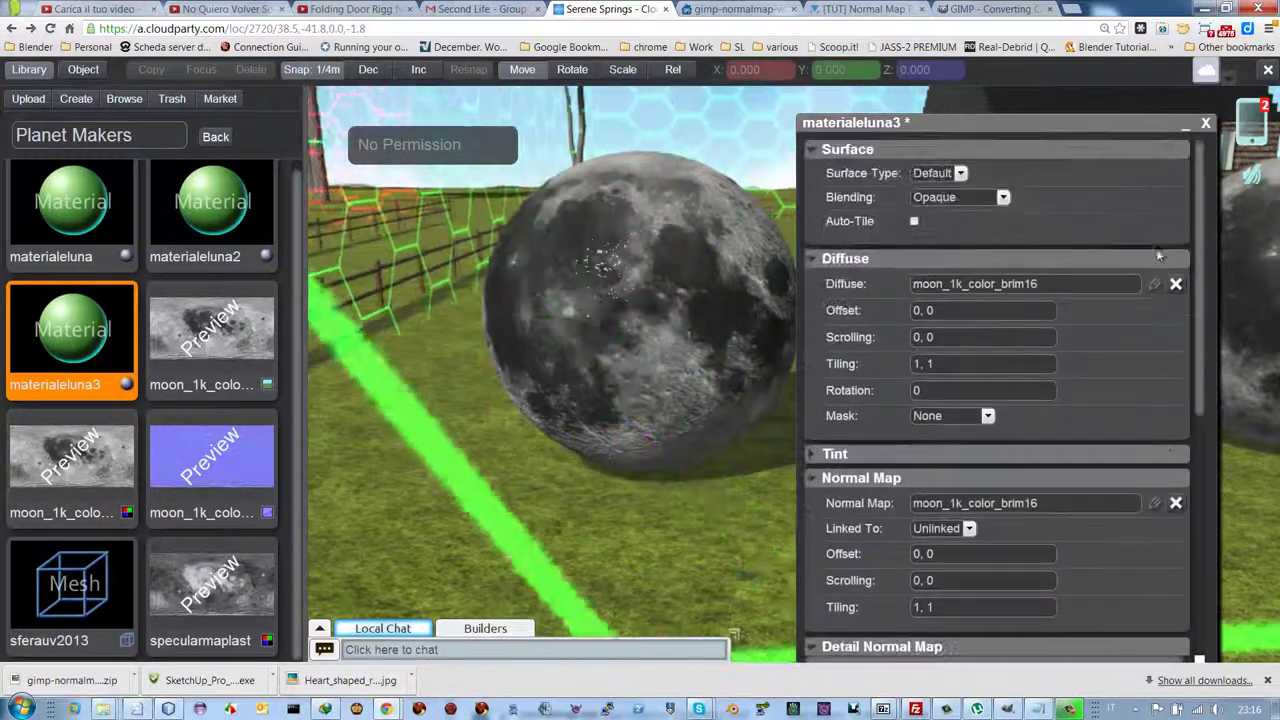
pyautogui.scroll(-5, 1193, 410)
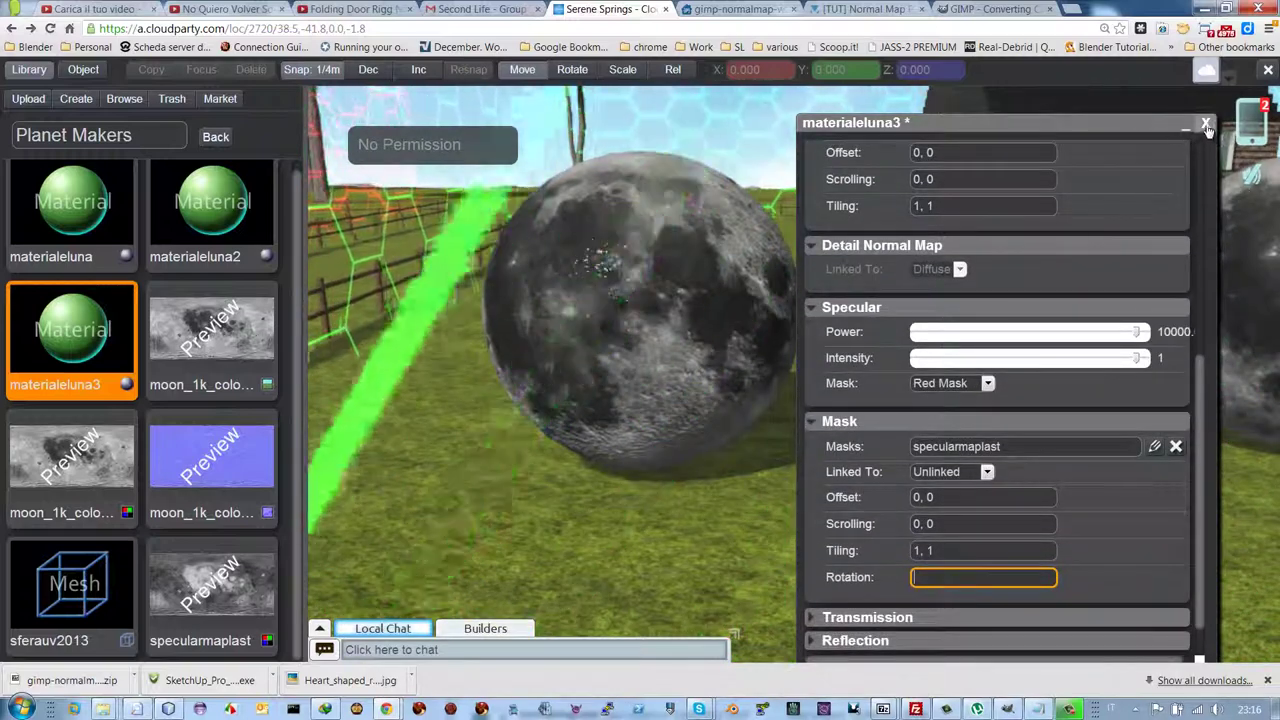
pyautogui.press('Escape')
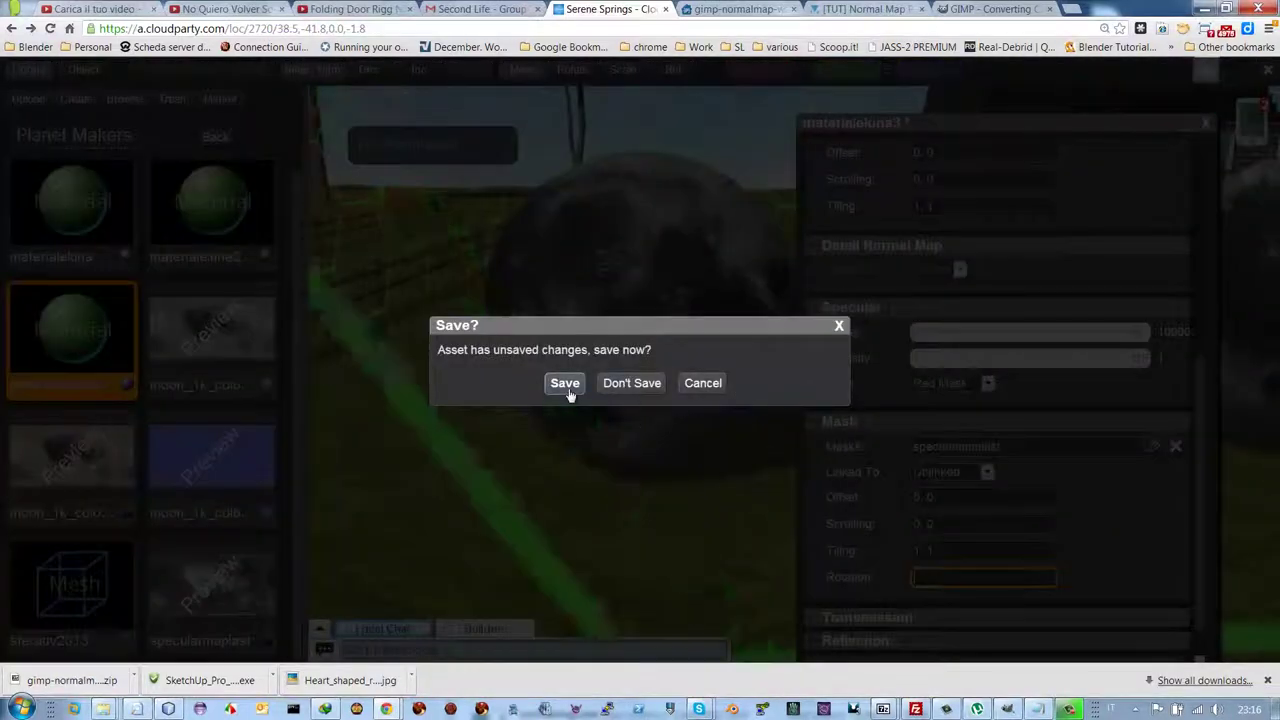
pyautogui.click(567, 388)
pyautogui.press('Right')
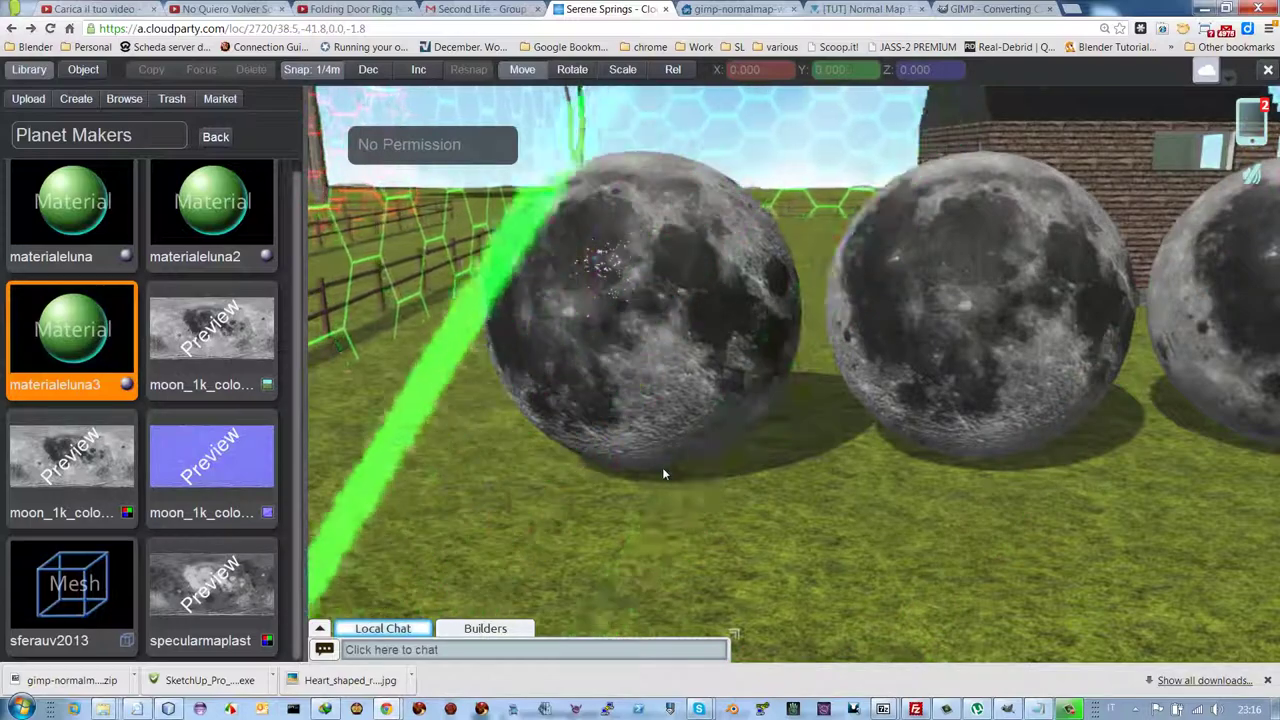
pyautogui.press('Left')
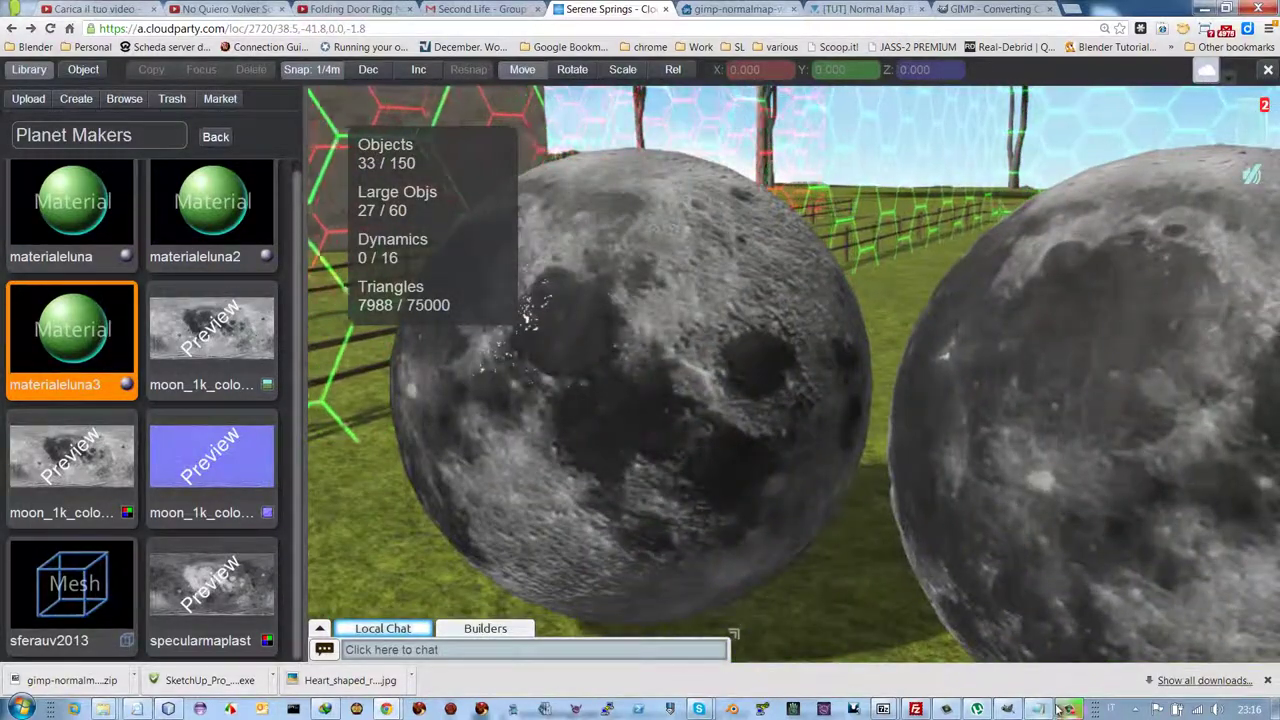
# Switch to GIMP, undo the moon texture's edits back to its RGB color version, and locate the Normalmap filter
pyautogui.click(1007, 710)
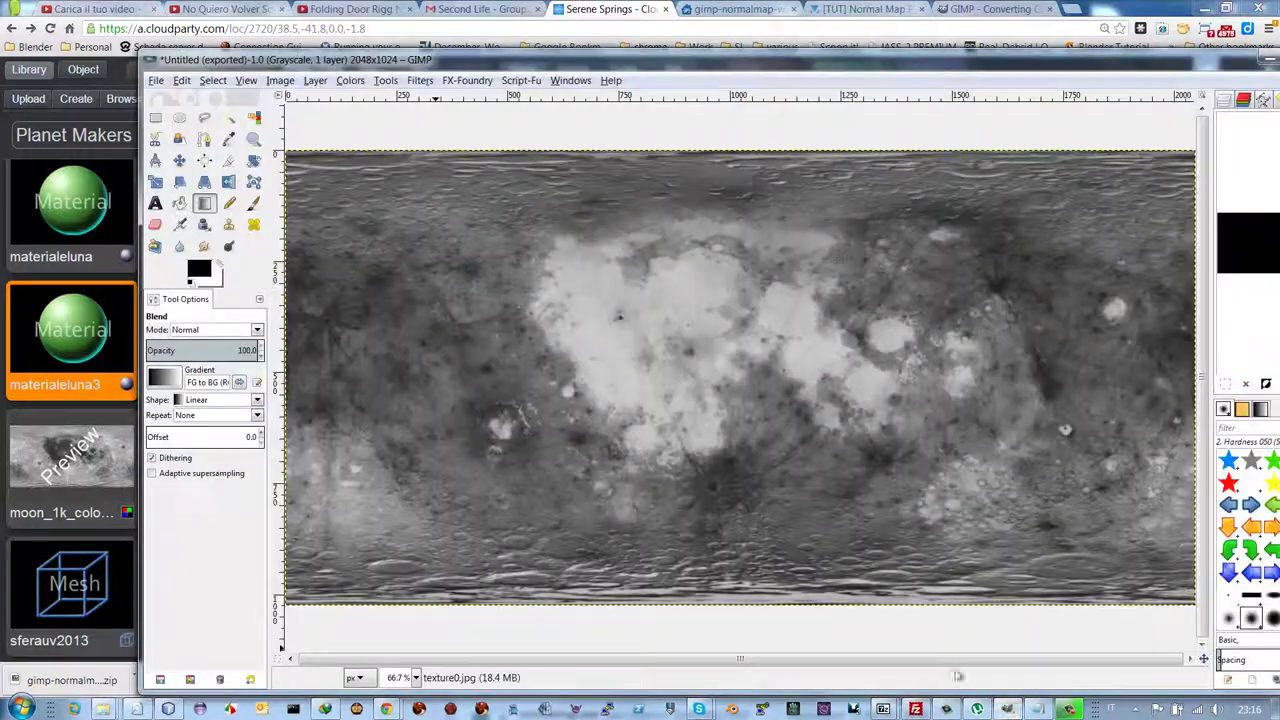
pyautogui.click(419, 81)
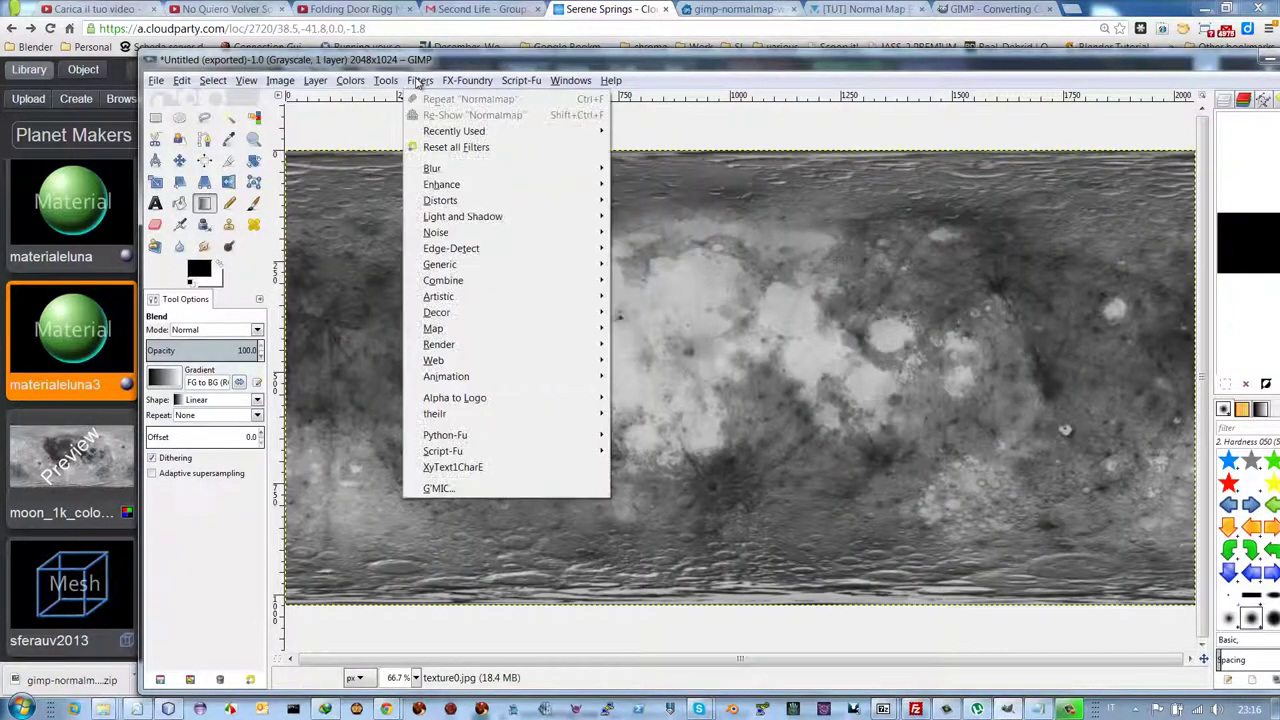
pyautogui.moveTo(509, 336)
pyautogui.moveTo(601, 331)
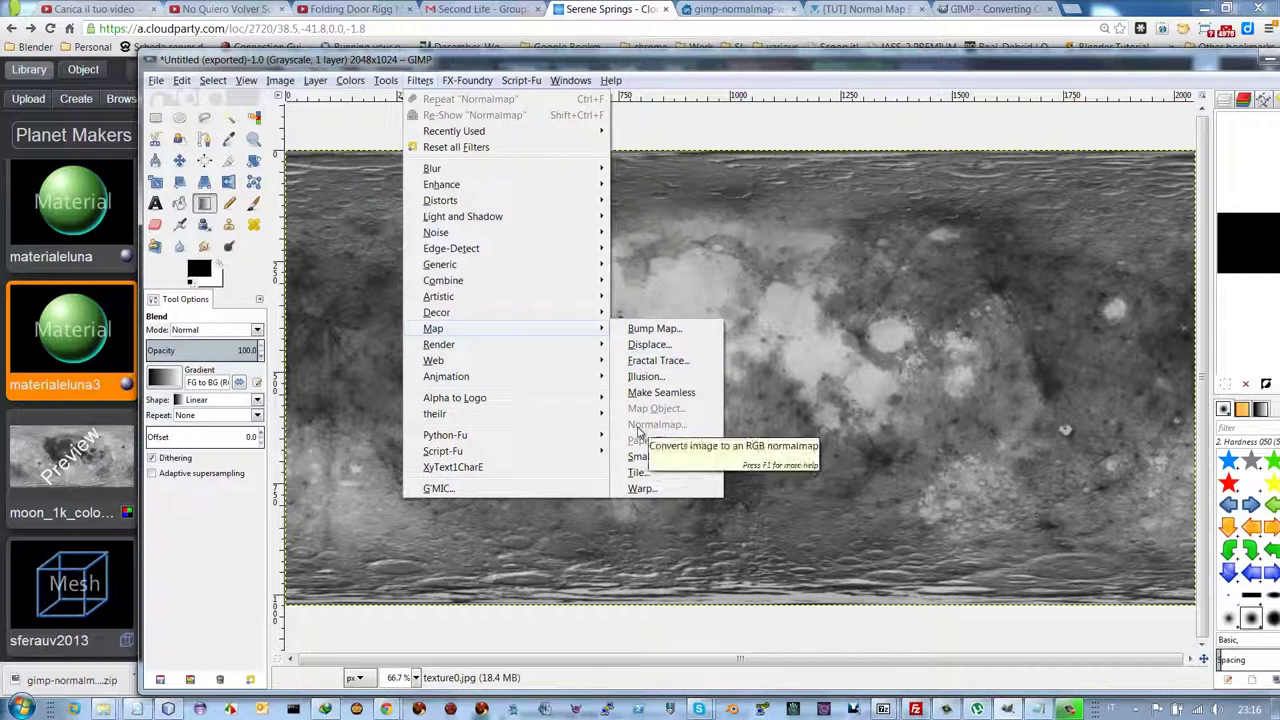
pyautogui.click(380, 142)
pyautogui.hotkey('ctrl', 'z')
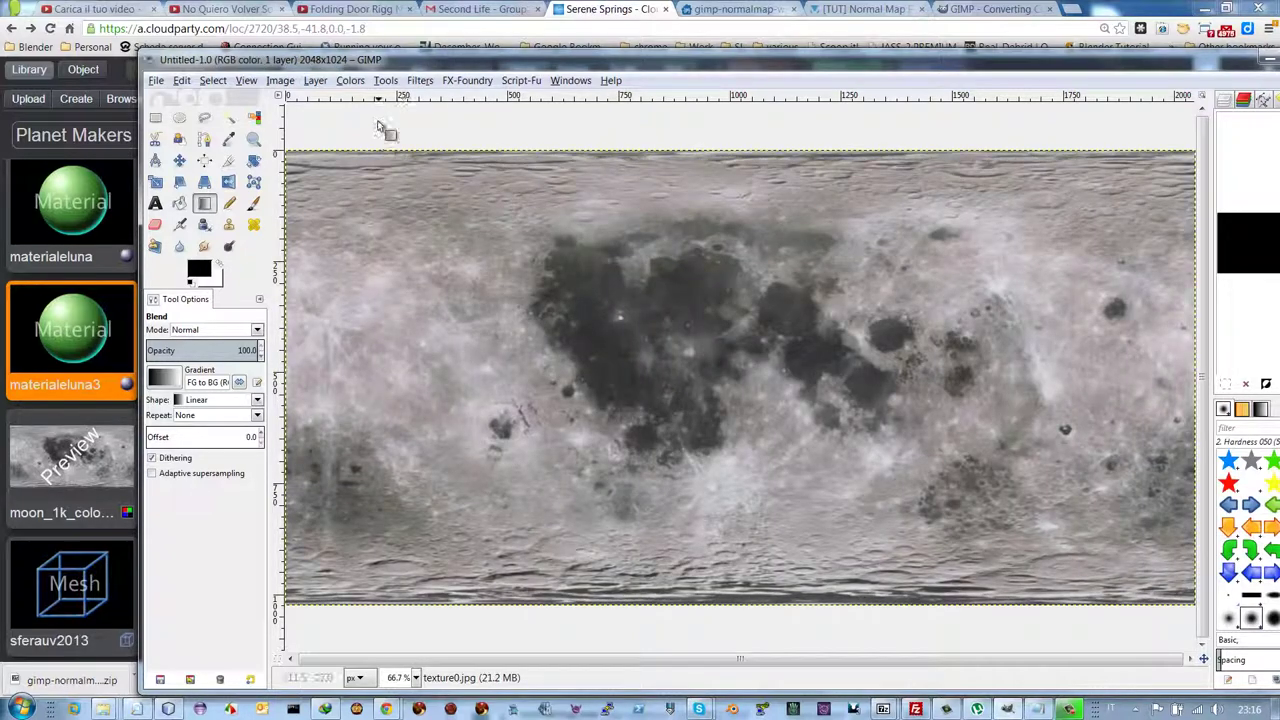
pyautogui.click(421, 81)
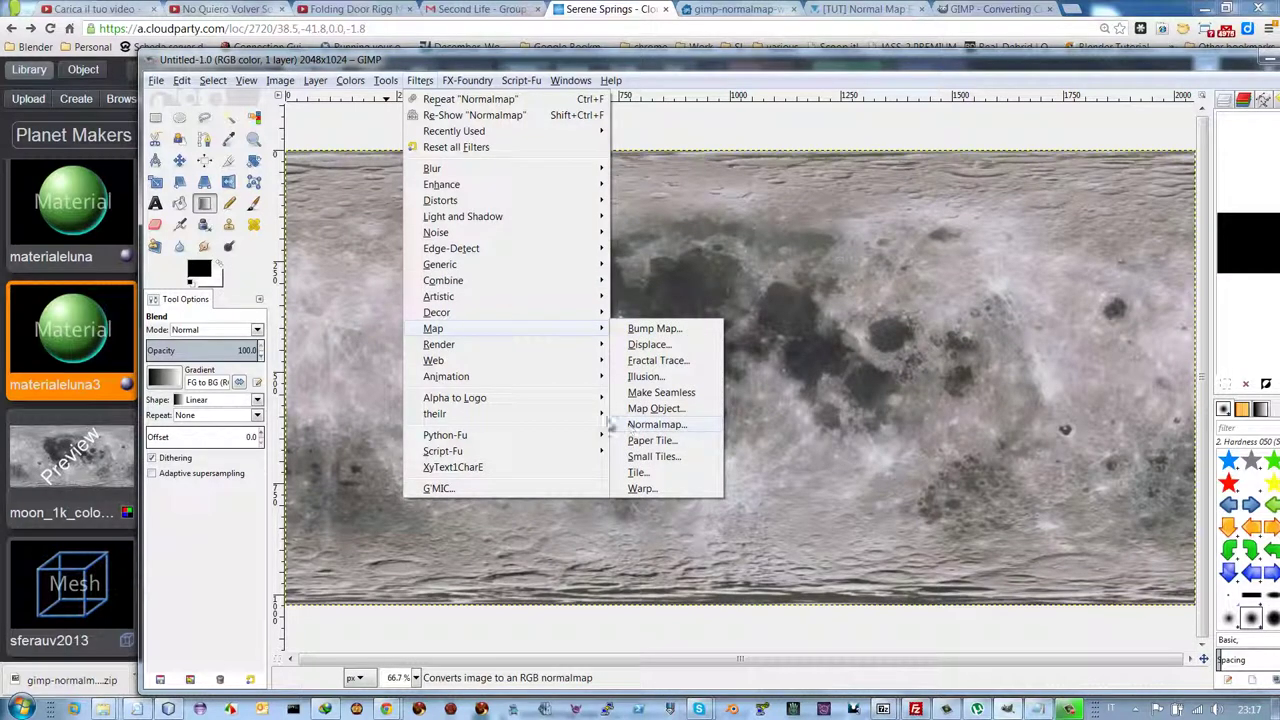
# Switch to the browser's gimp-normalmap download page and place the 7-Zip window with the gimp-normalmap-win32-1.2.3 archive beside the download link
pyautogui.moveTo(610, 80)
pyautogui.click(740, 10)
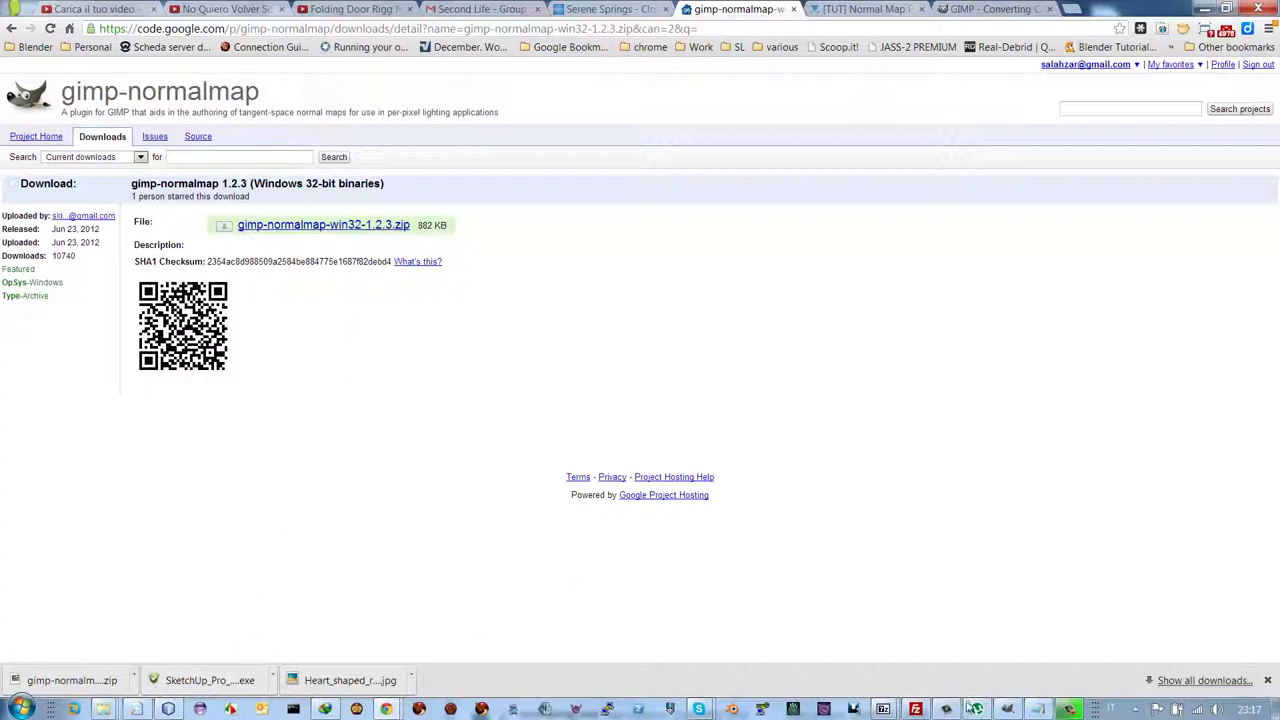
pyautogui.click(887, 709)
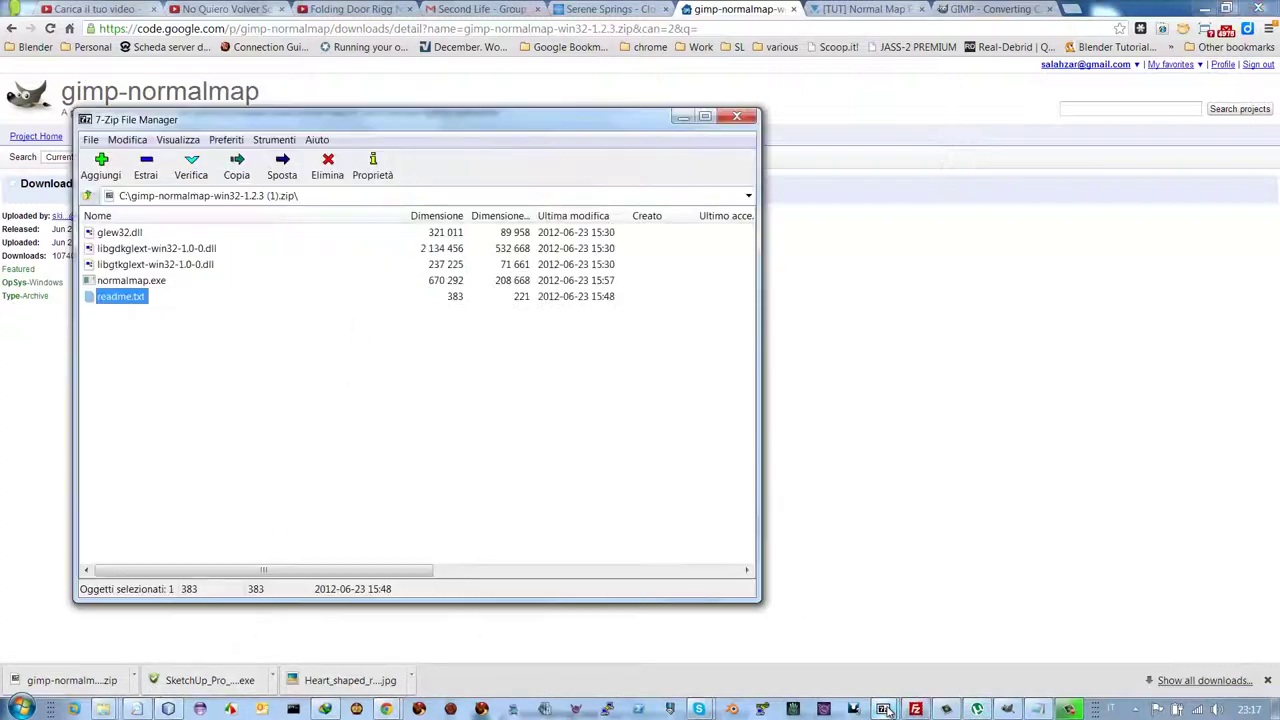
pyautogui.moveTo(216, 125); pyautogui.dragTo(589, 166)
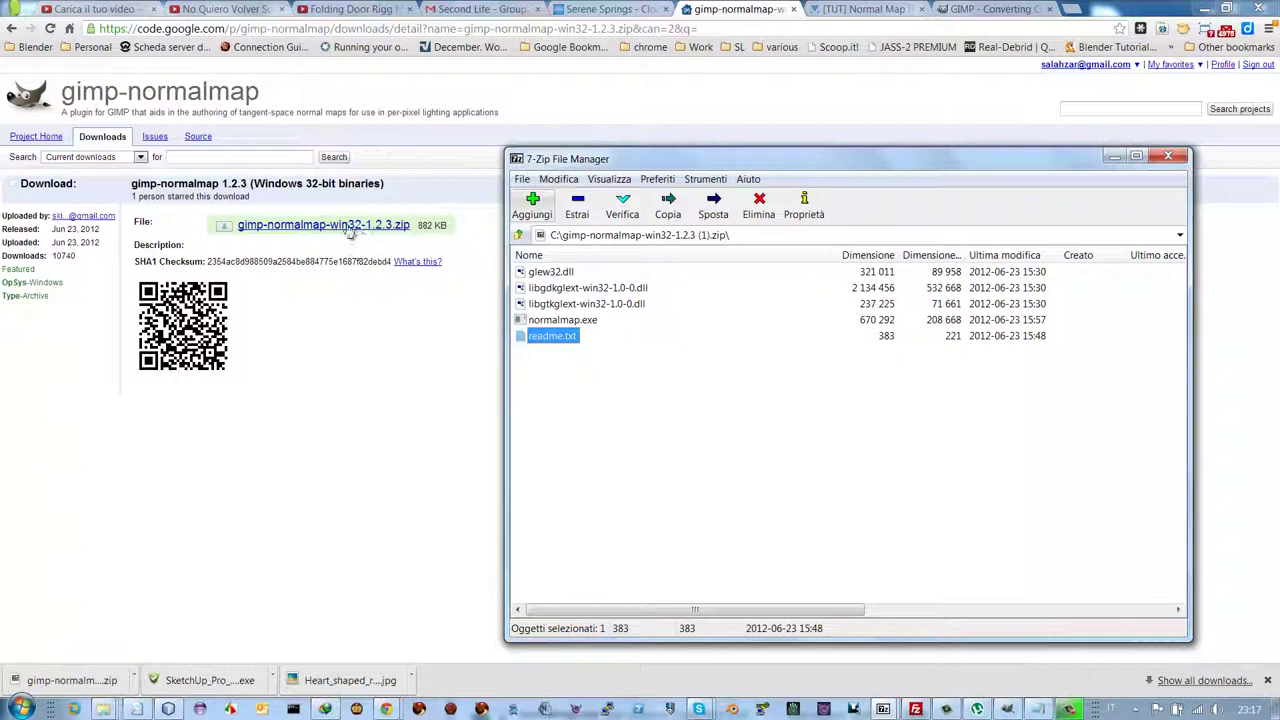
pyautogui.moveTo(660, 156); pyautogui.dragTo(652, 112)
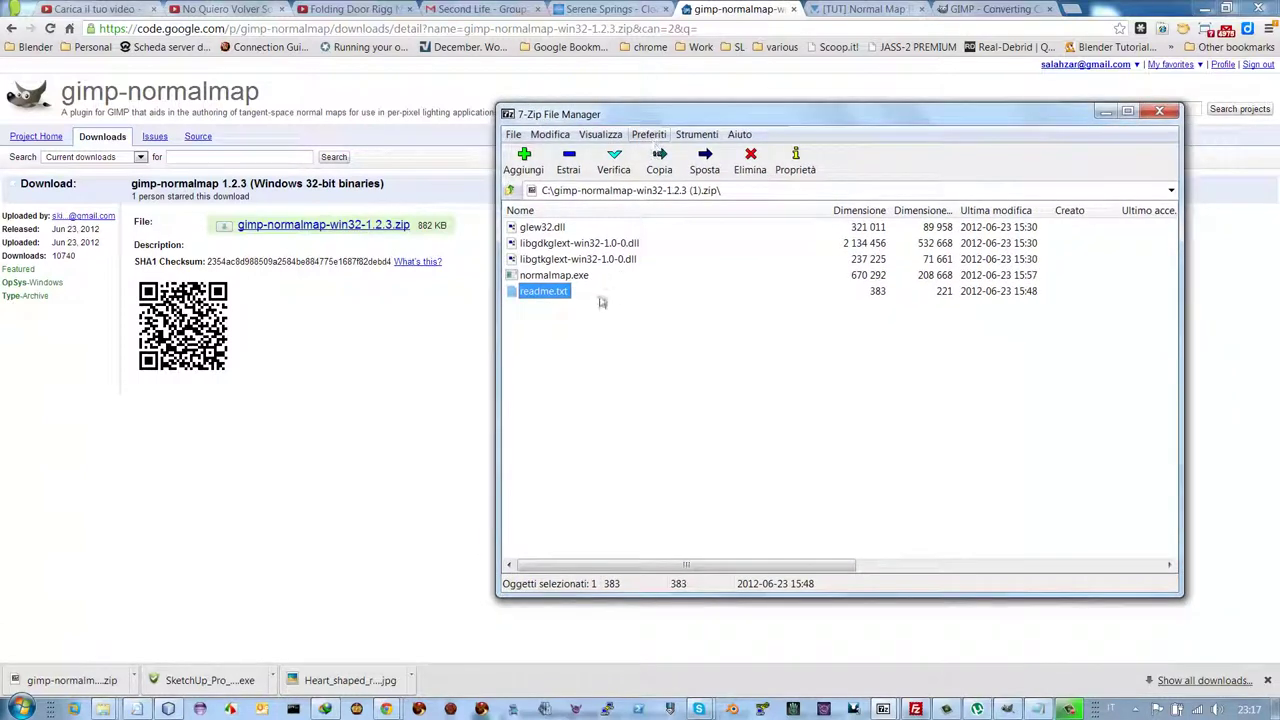
# Open the archive's readme.txt in Notepad and highlight the plug-ins folder in the installation path for normalmap.exe
pyautogui.doubleClick(548, 293)
pyautogui.moveTo(322, 200); pyautogui.dragTo(332, 295)
pyautogui.moveTo(676, 124); pyautogui.dragTo(790, 104)
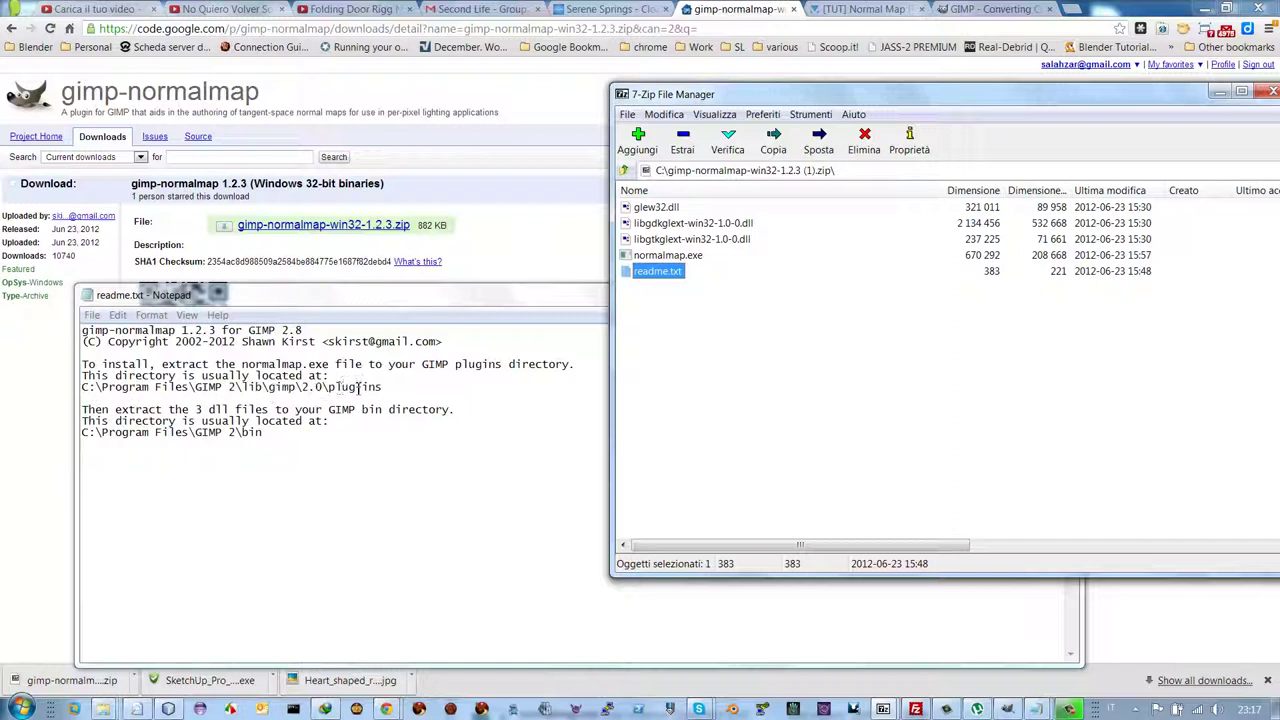
pyautogui.moveTo(381, 389); pyautogui.dragTo(328, 389)
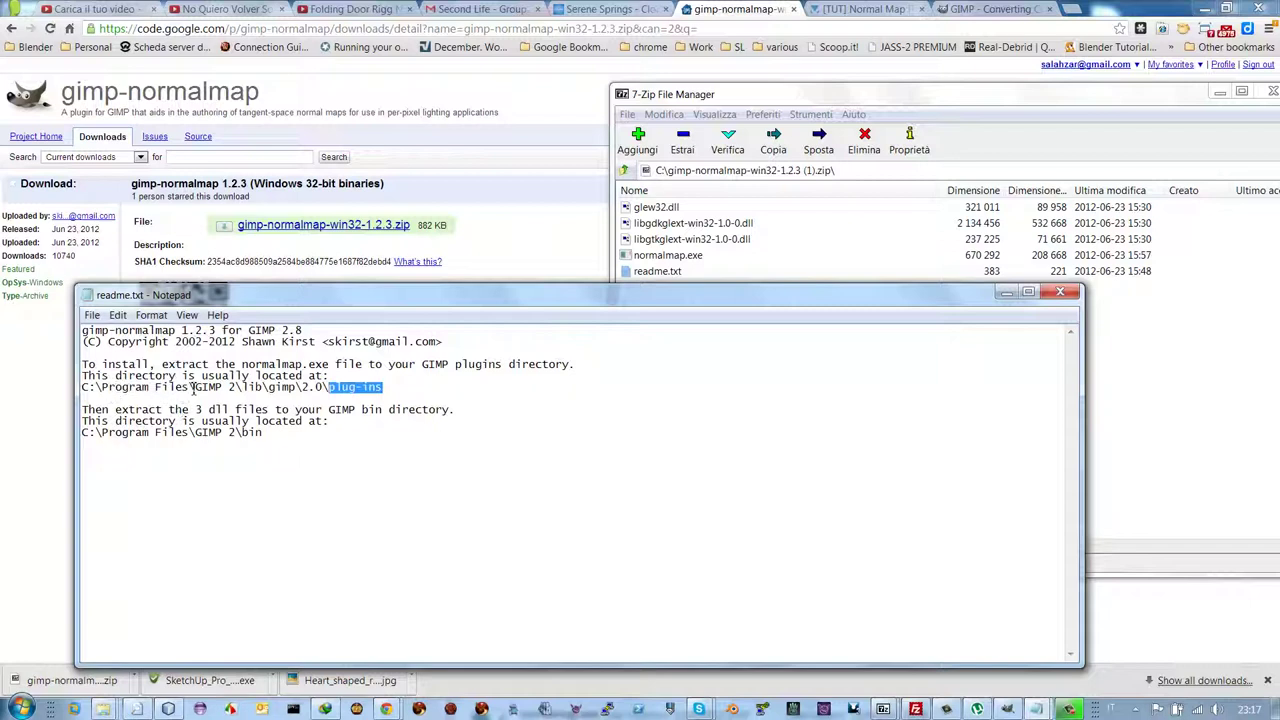
# Check where libgdkglext is installed in Everything, and highlight Program Files in the readme's plug-ins path
pyautogui.click(140, 710)
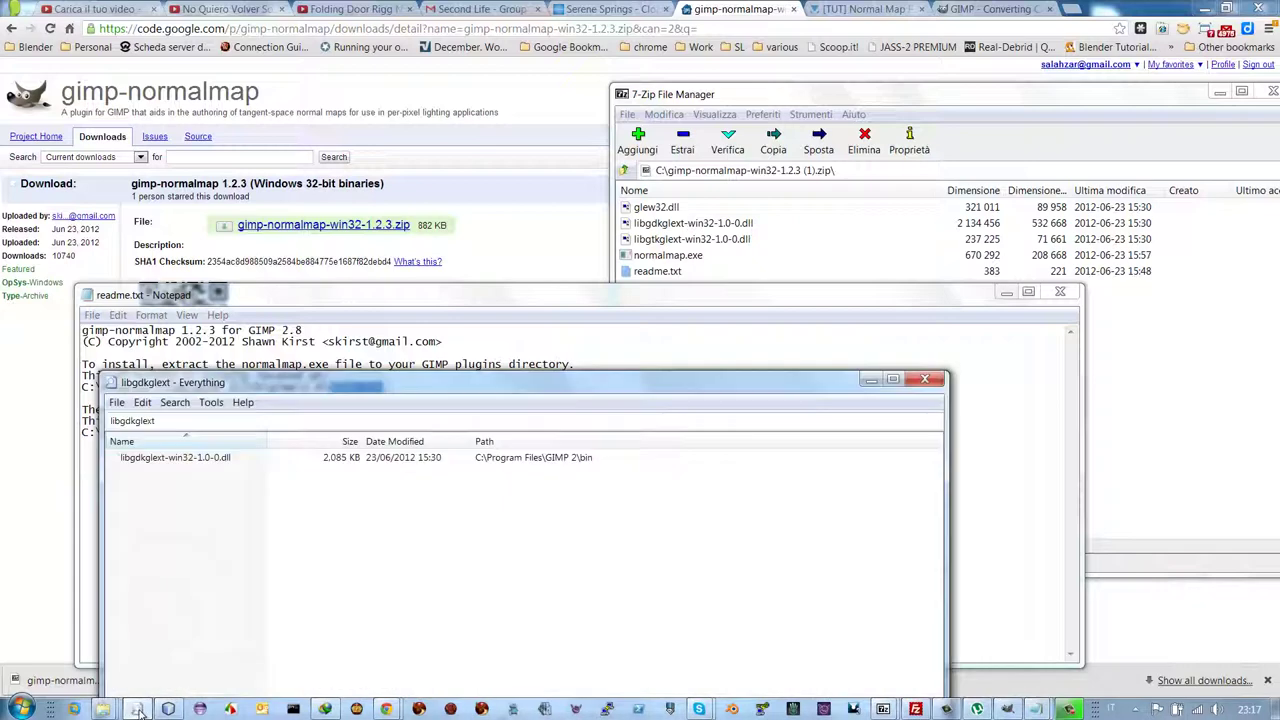
pyautogui.click(140, 710)
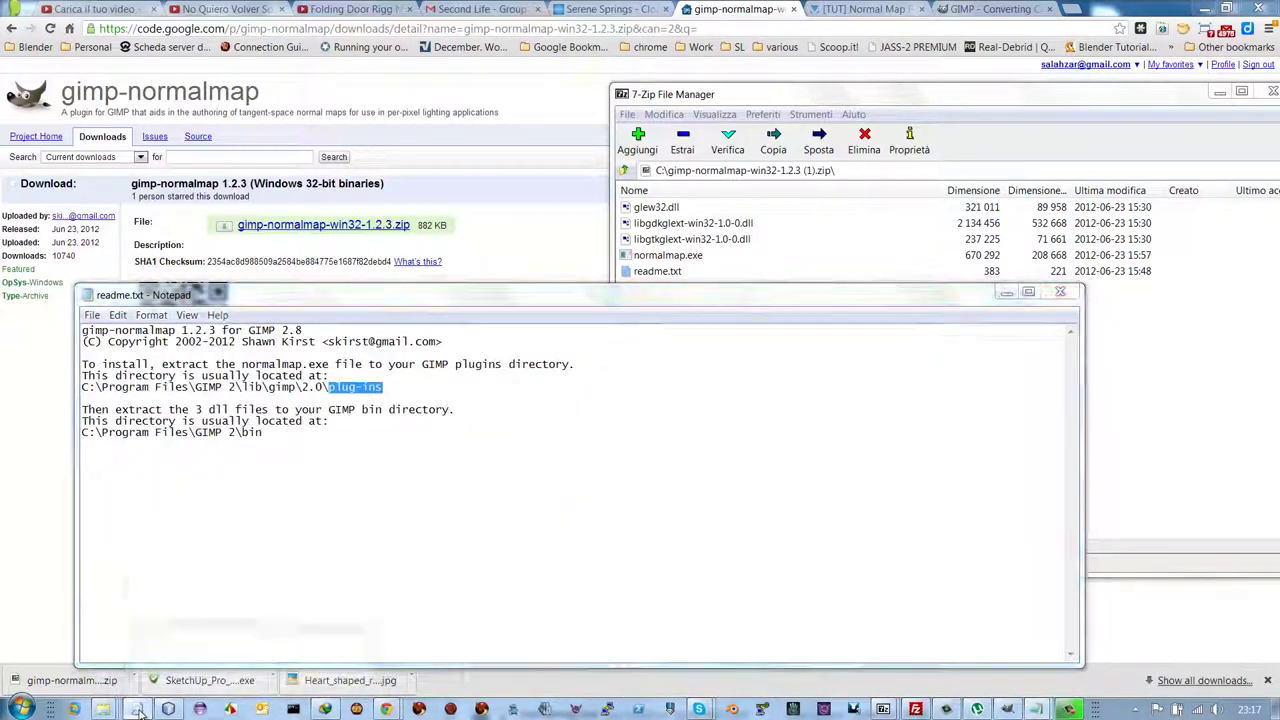
pyautogui.click(140, 710)
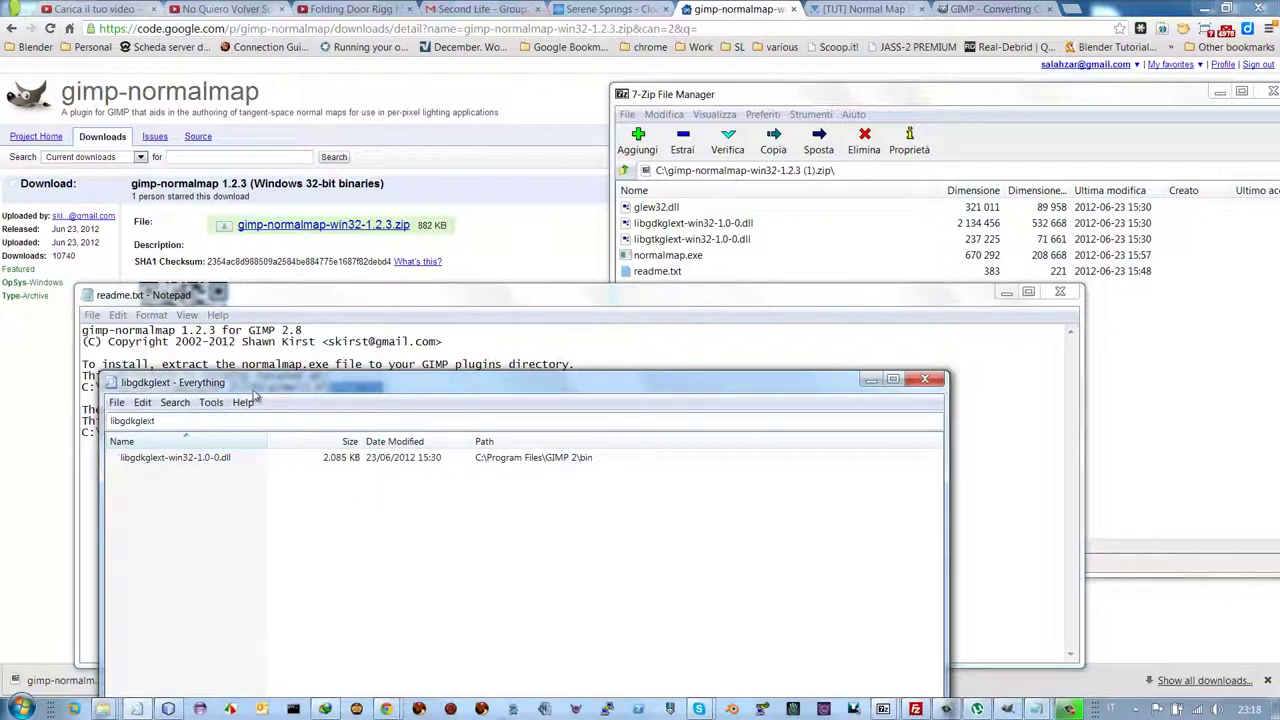
pyautogui.moveTo(252, 392); pyautogui.dragTo(375, 440)
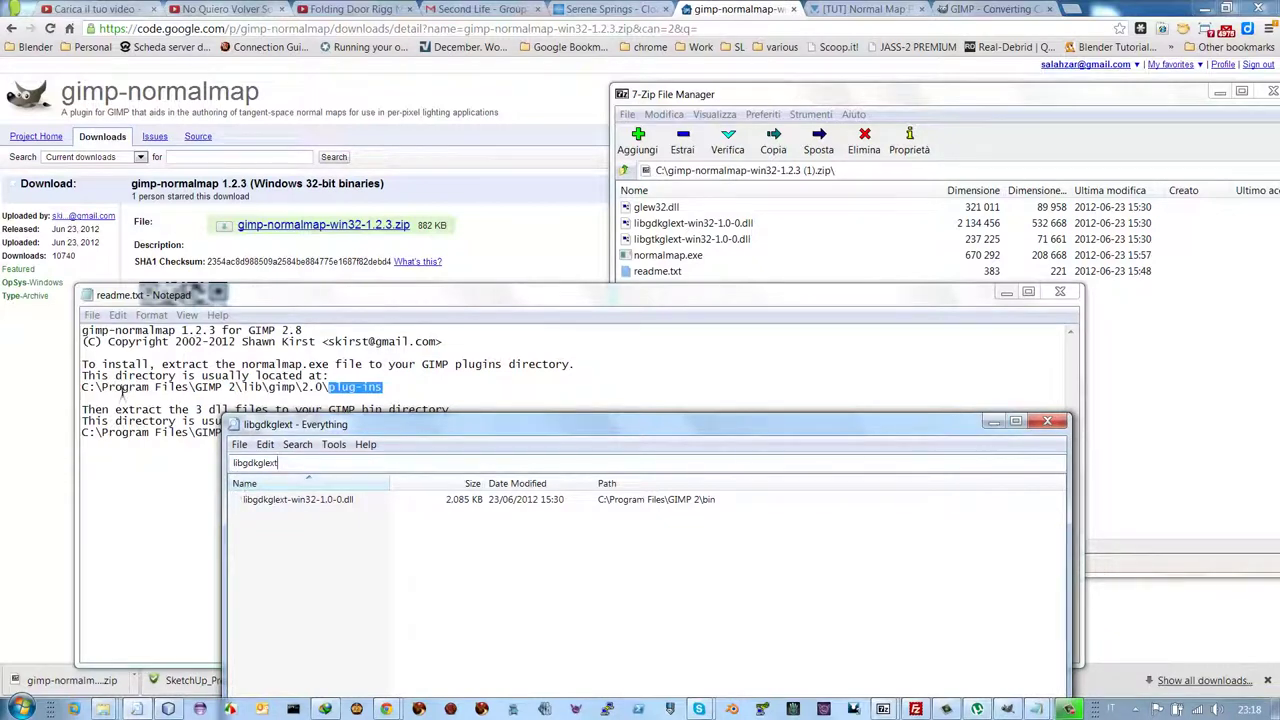
pyautogui.click(190, 390)
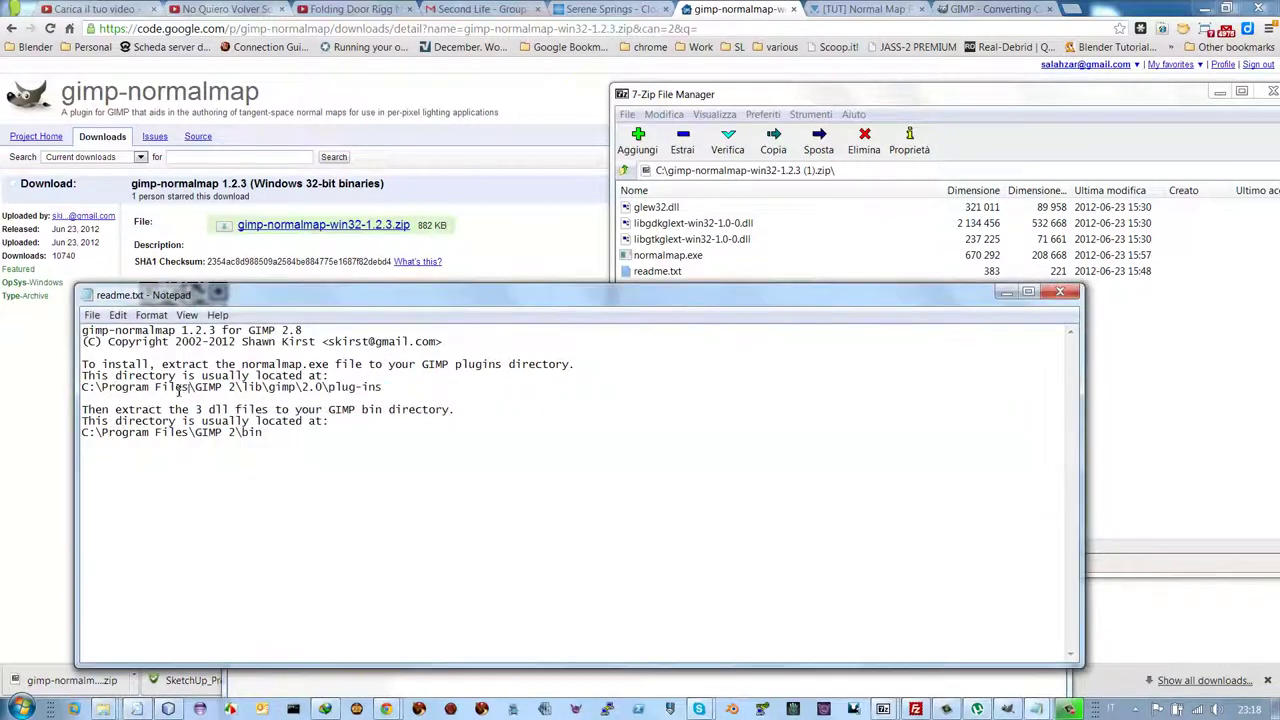
pyautogui.moveTo(190, 390); pyautogui.dragTo(99, 393)
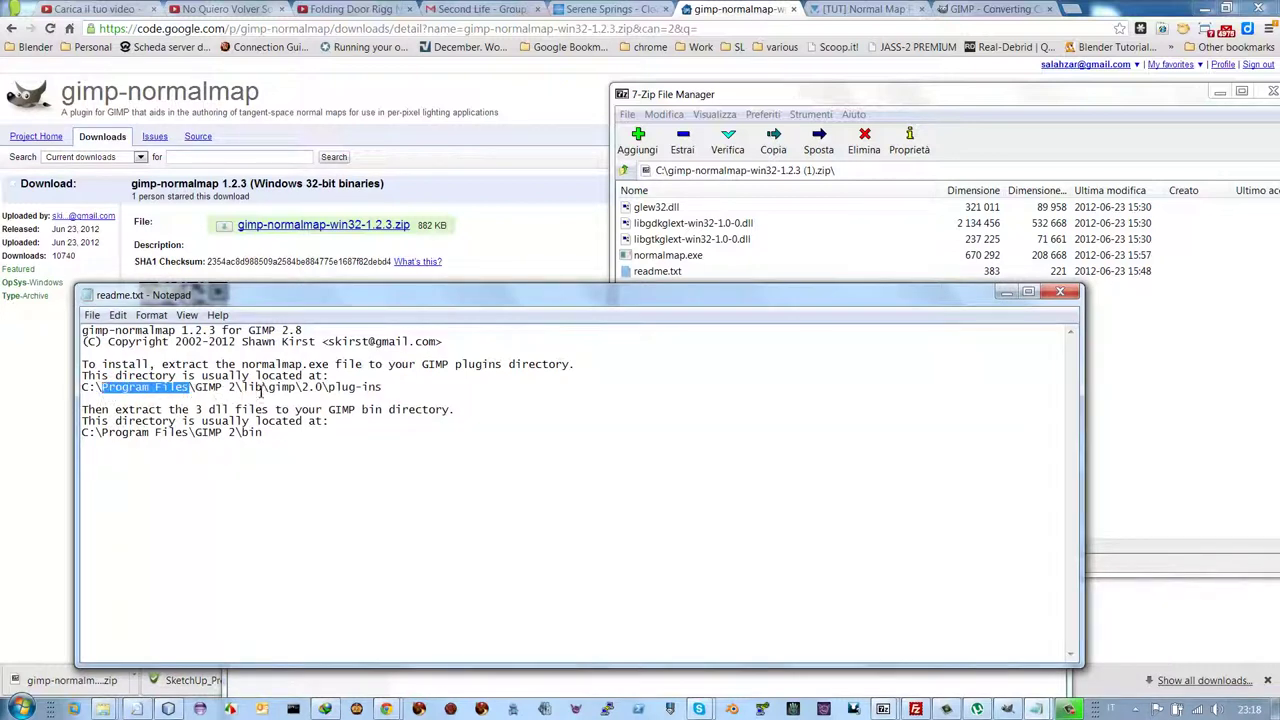